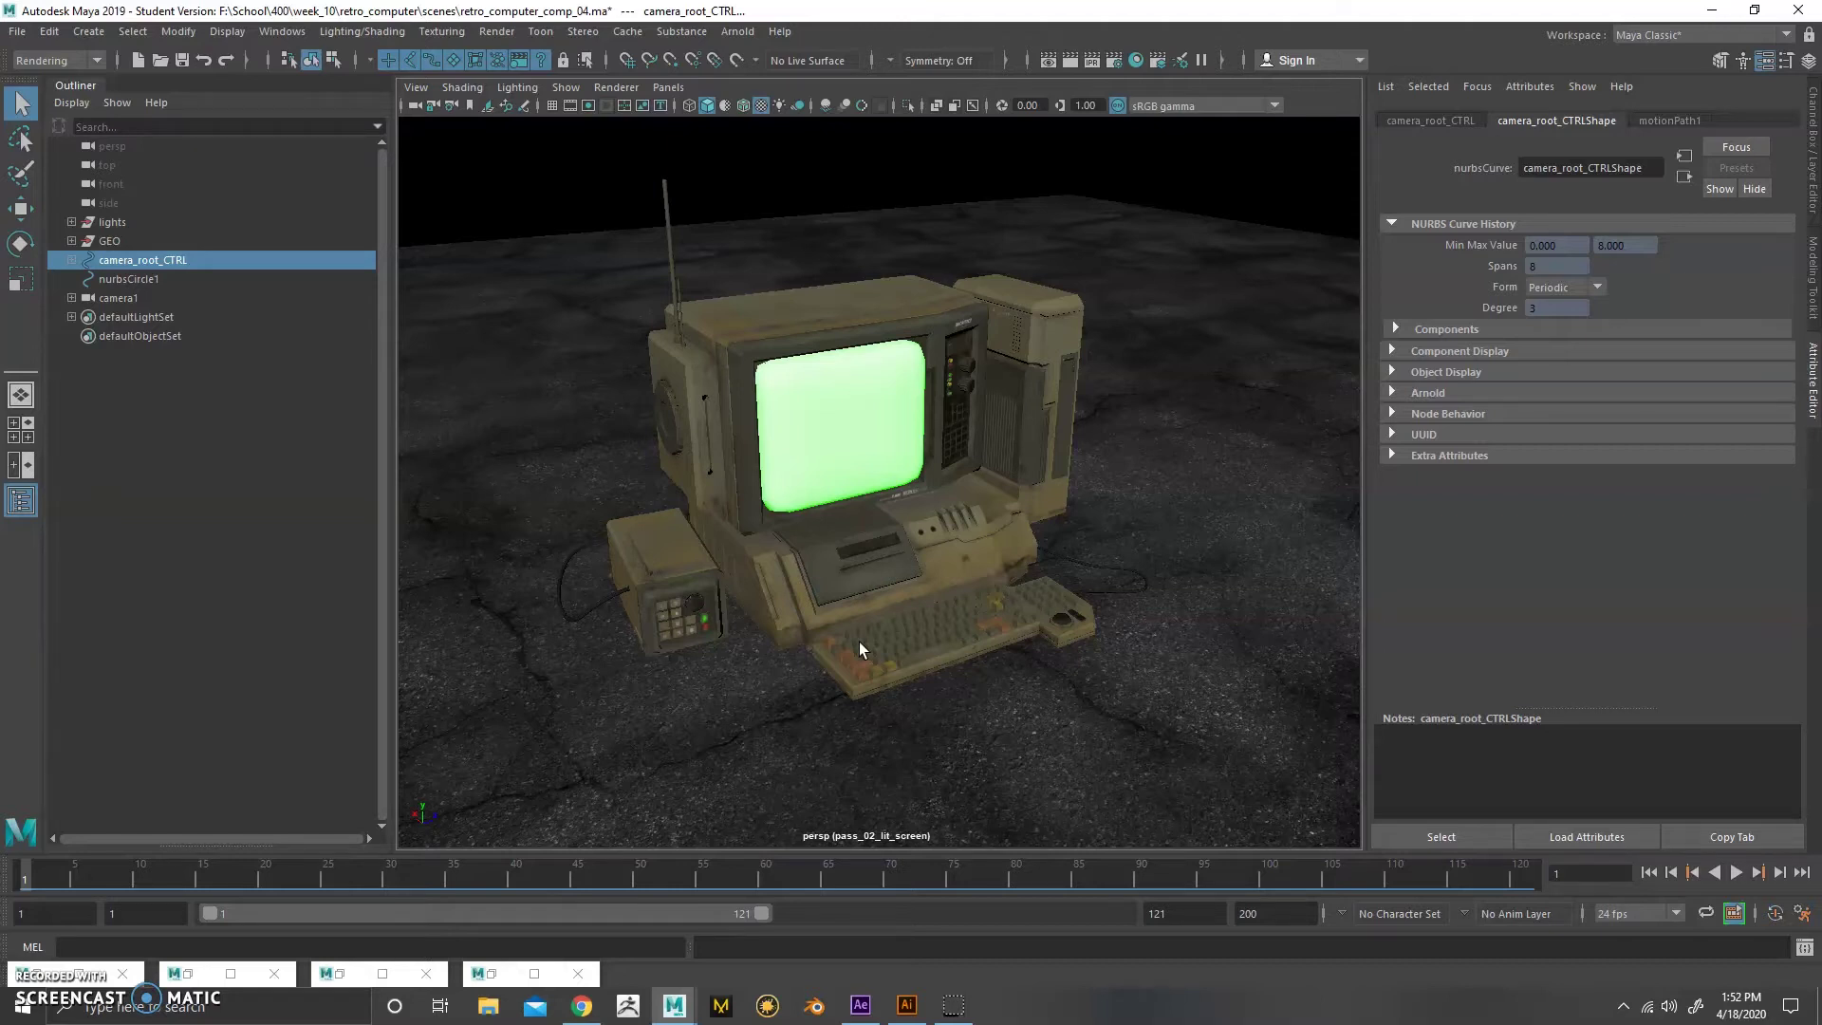
- Orbit around the retro computer, then look through camera1 in the viewport
alt+drag(982, 448, 738, 609)
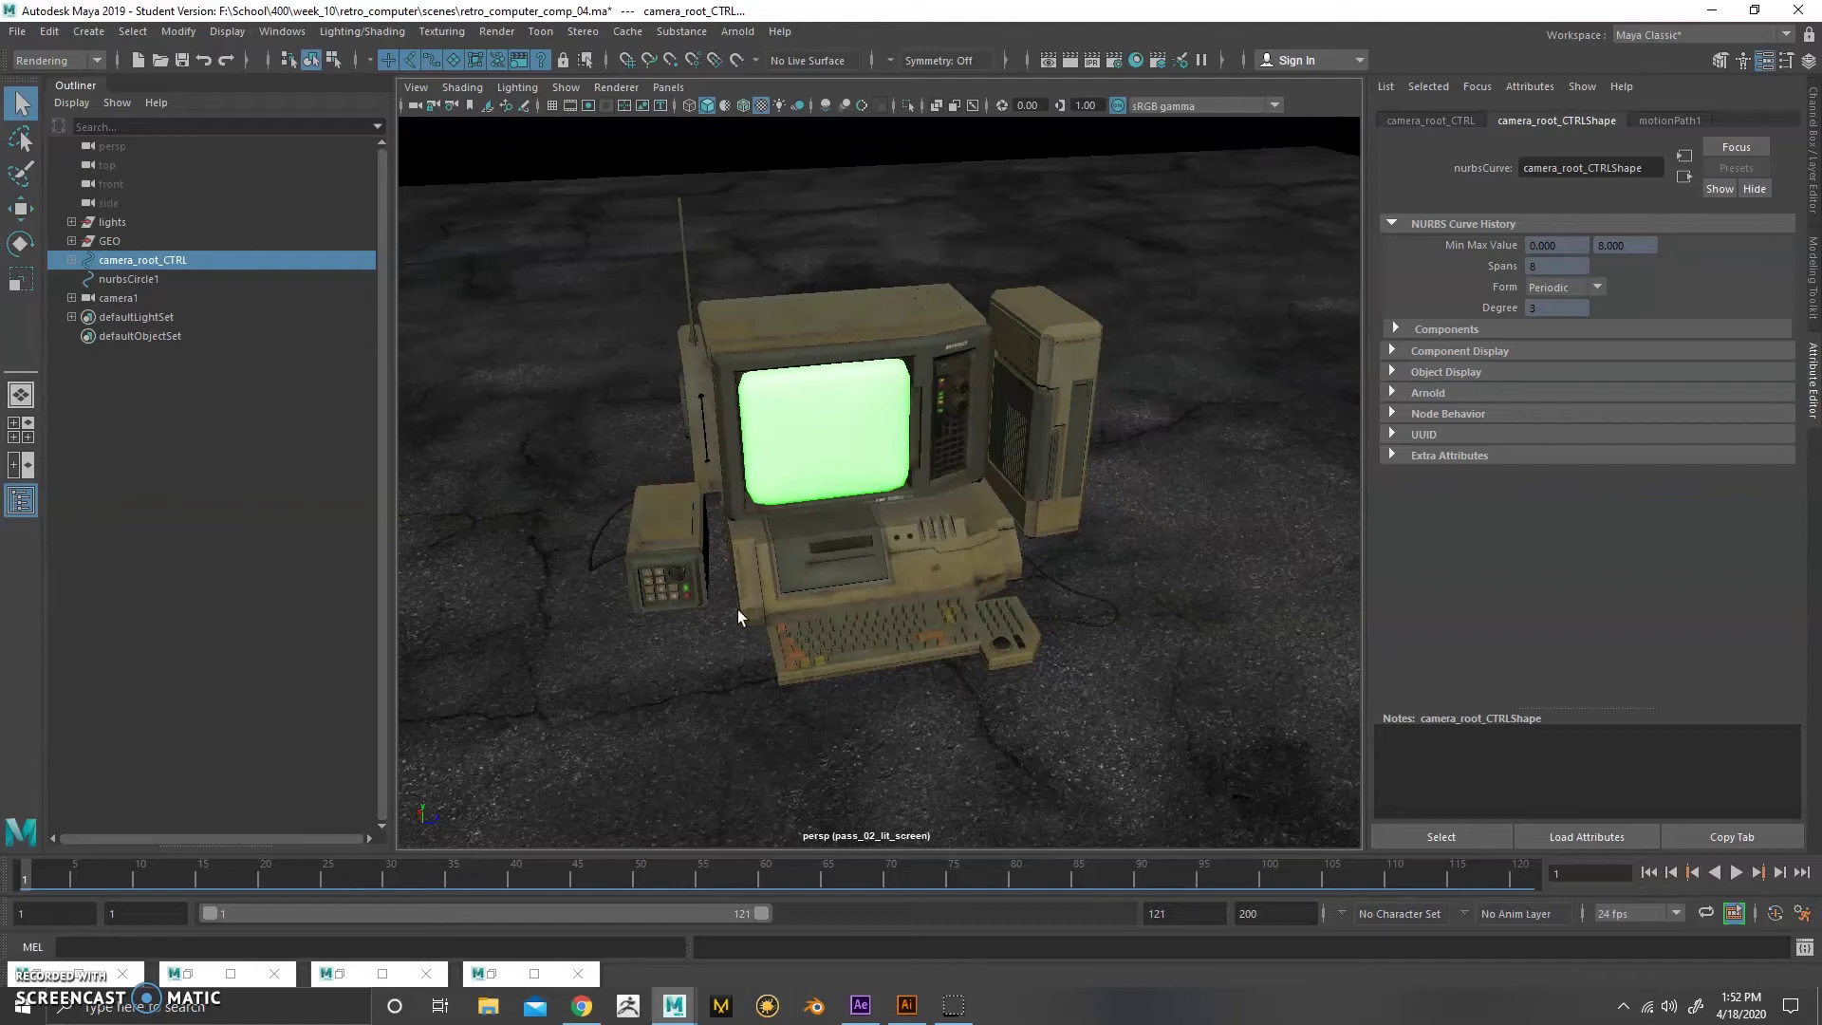
alt+drag(902, 516, 931, 498)
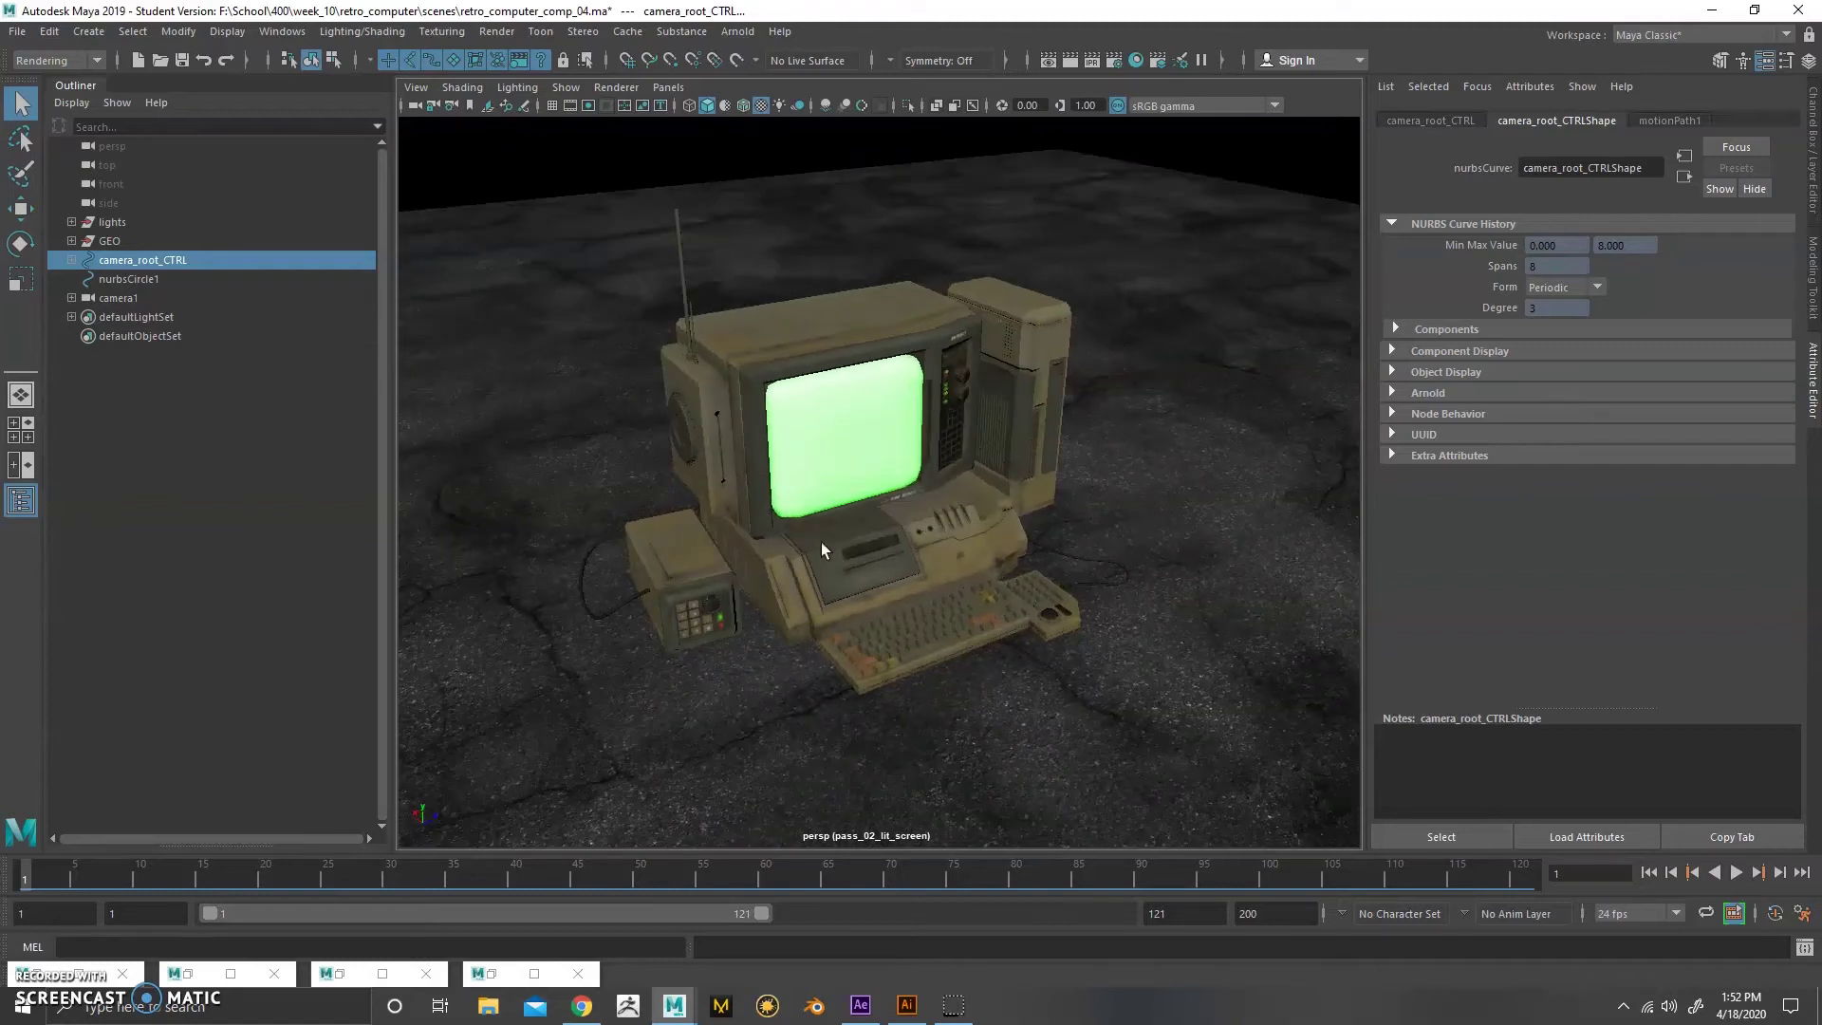
alt+drag(806, 677, 835, 715)
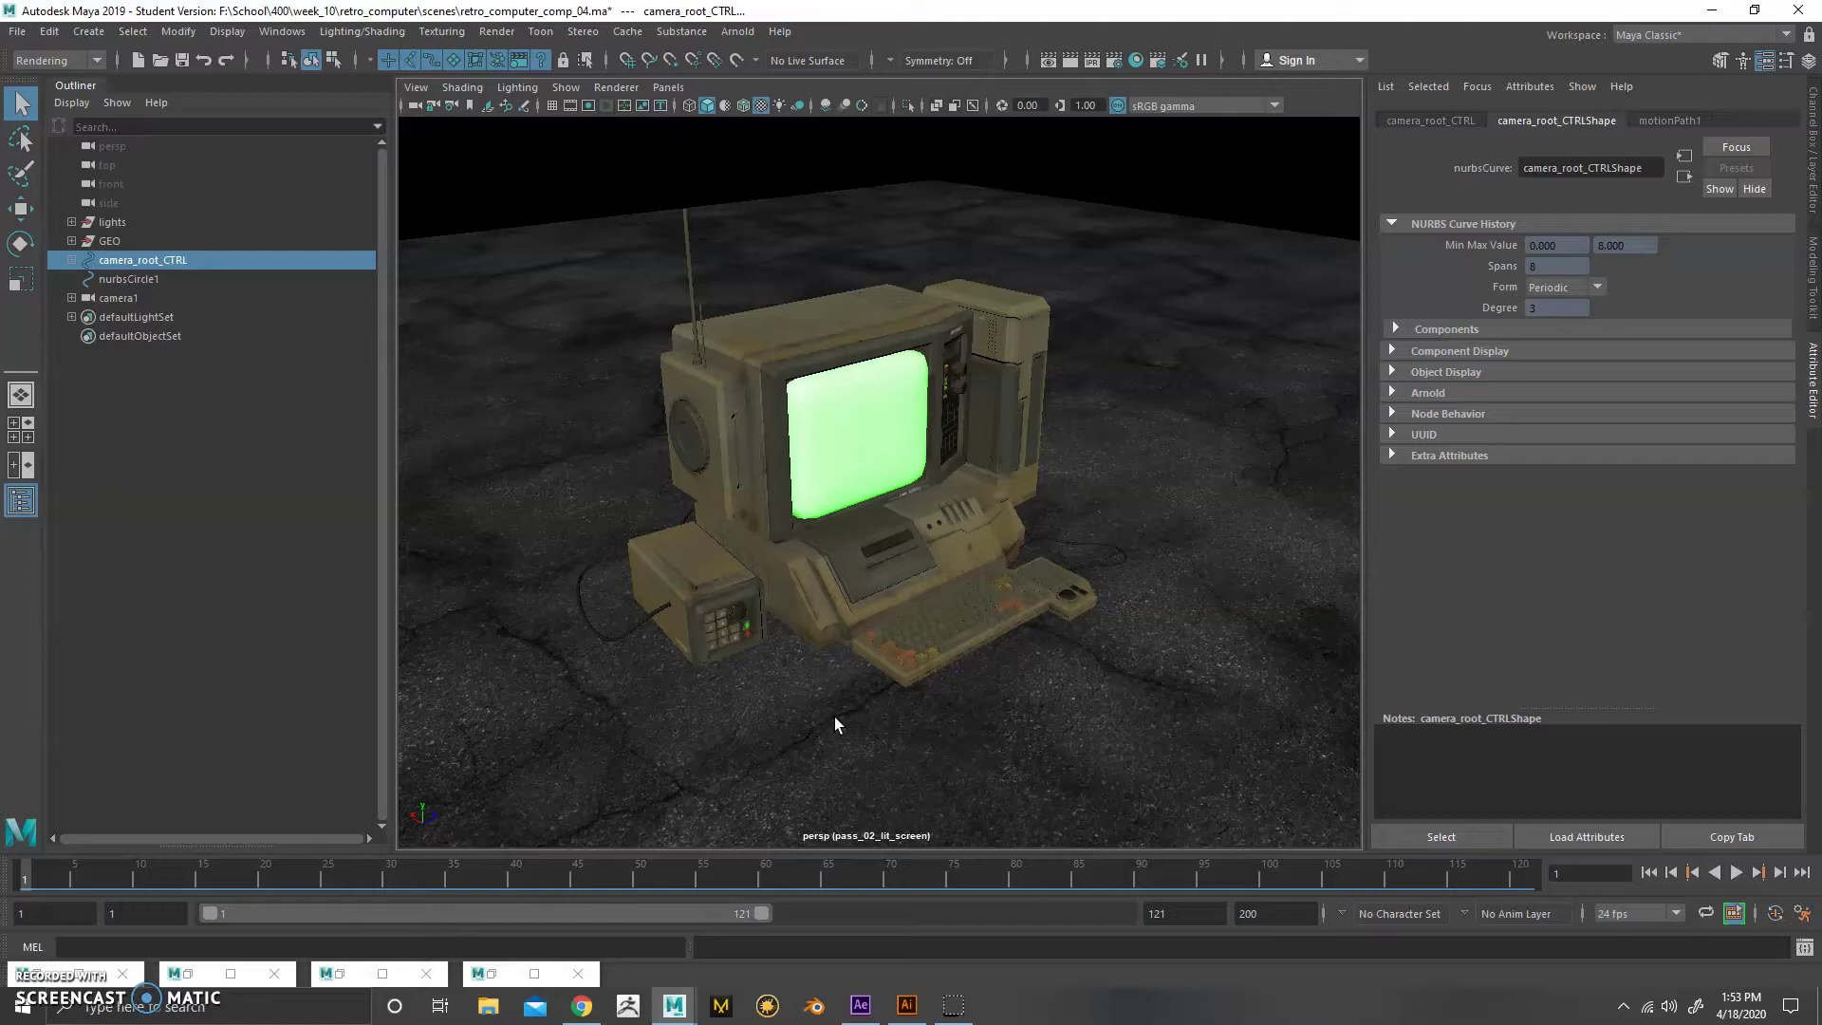
alt+drag(1021, 558, 867, 598)
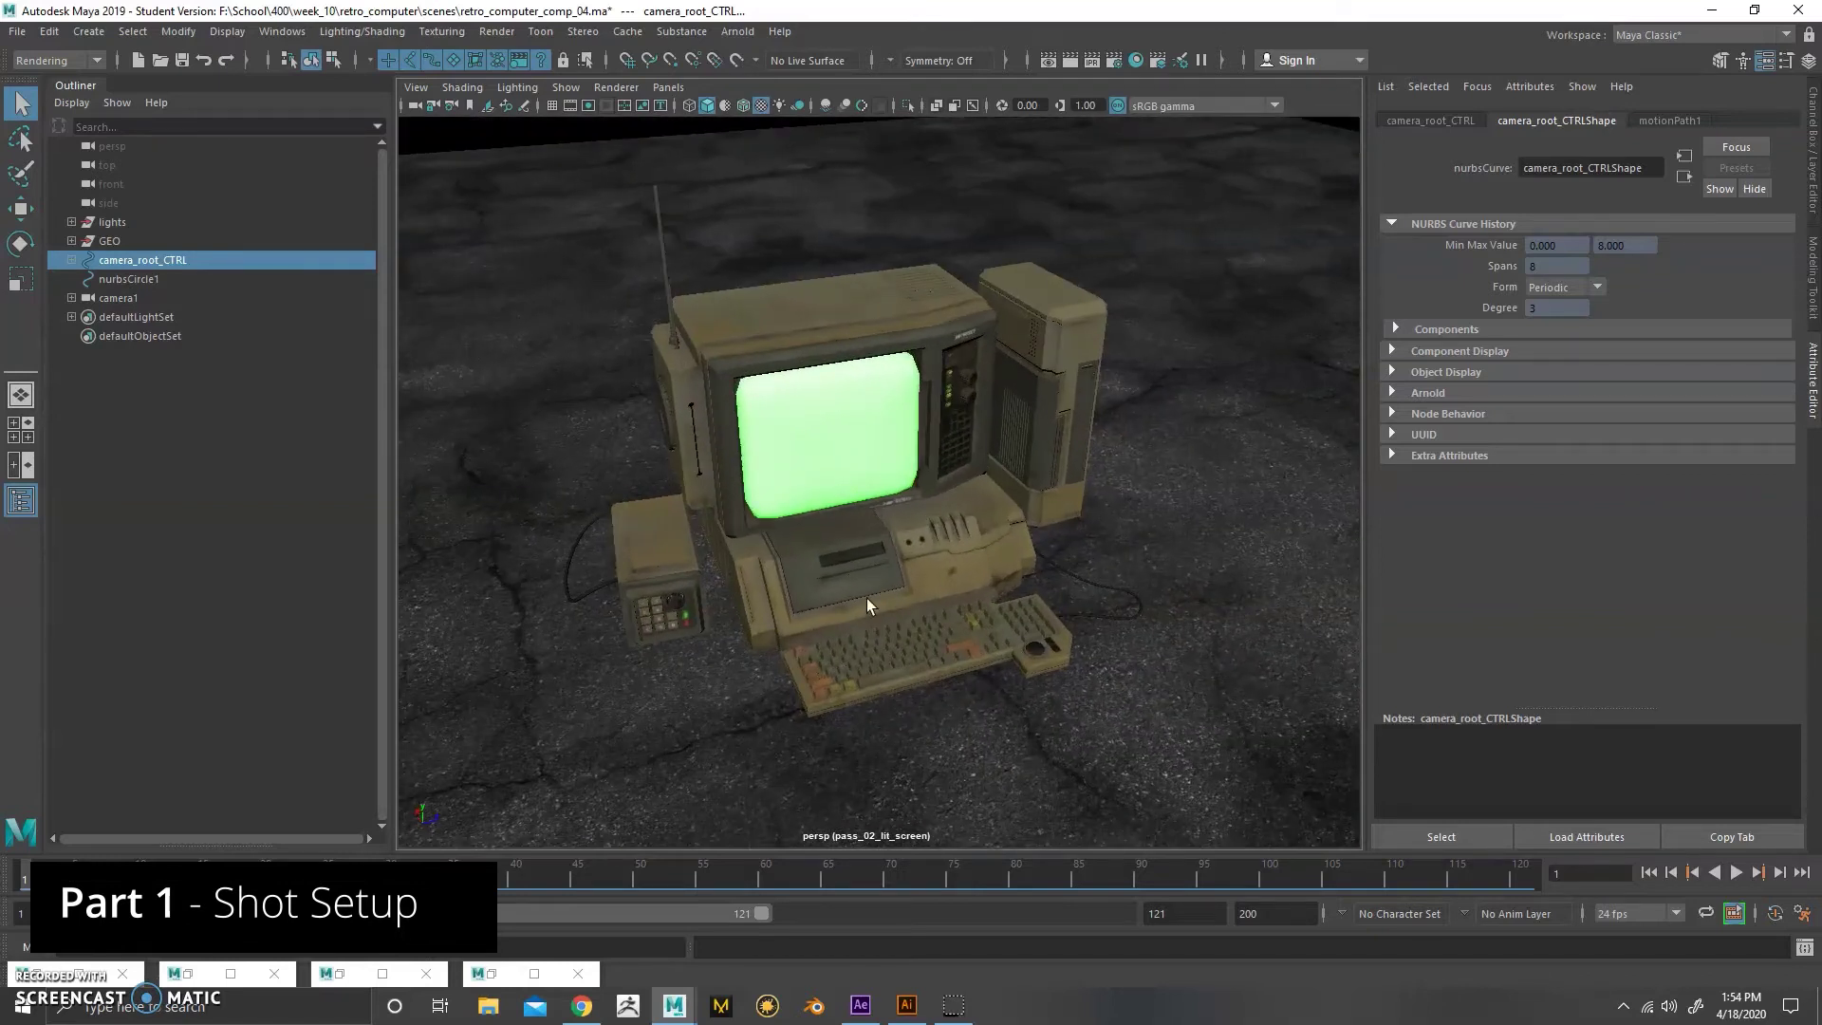
alt+drag(867, 598, 705, 561)
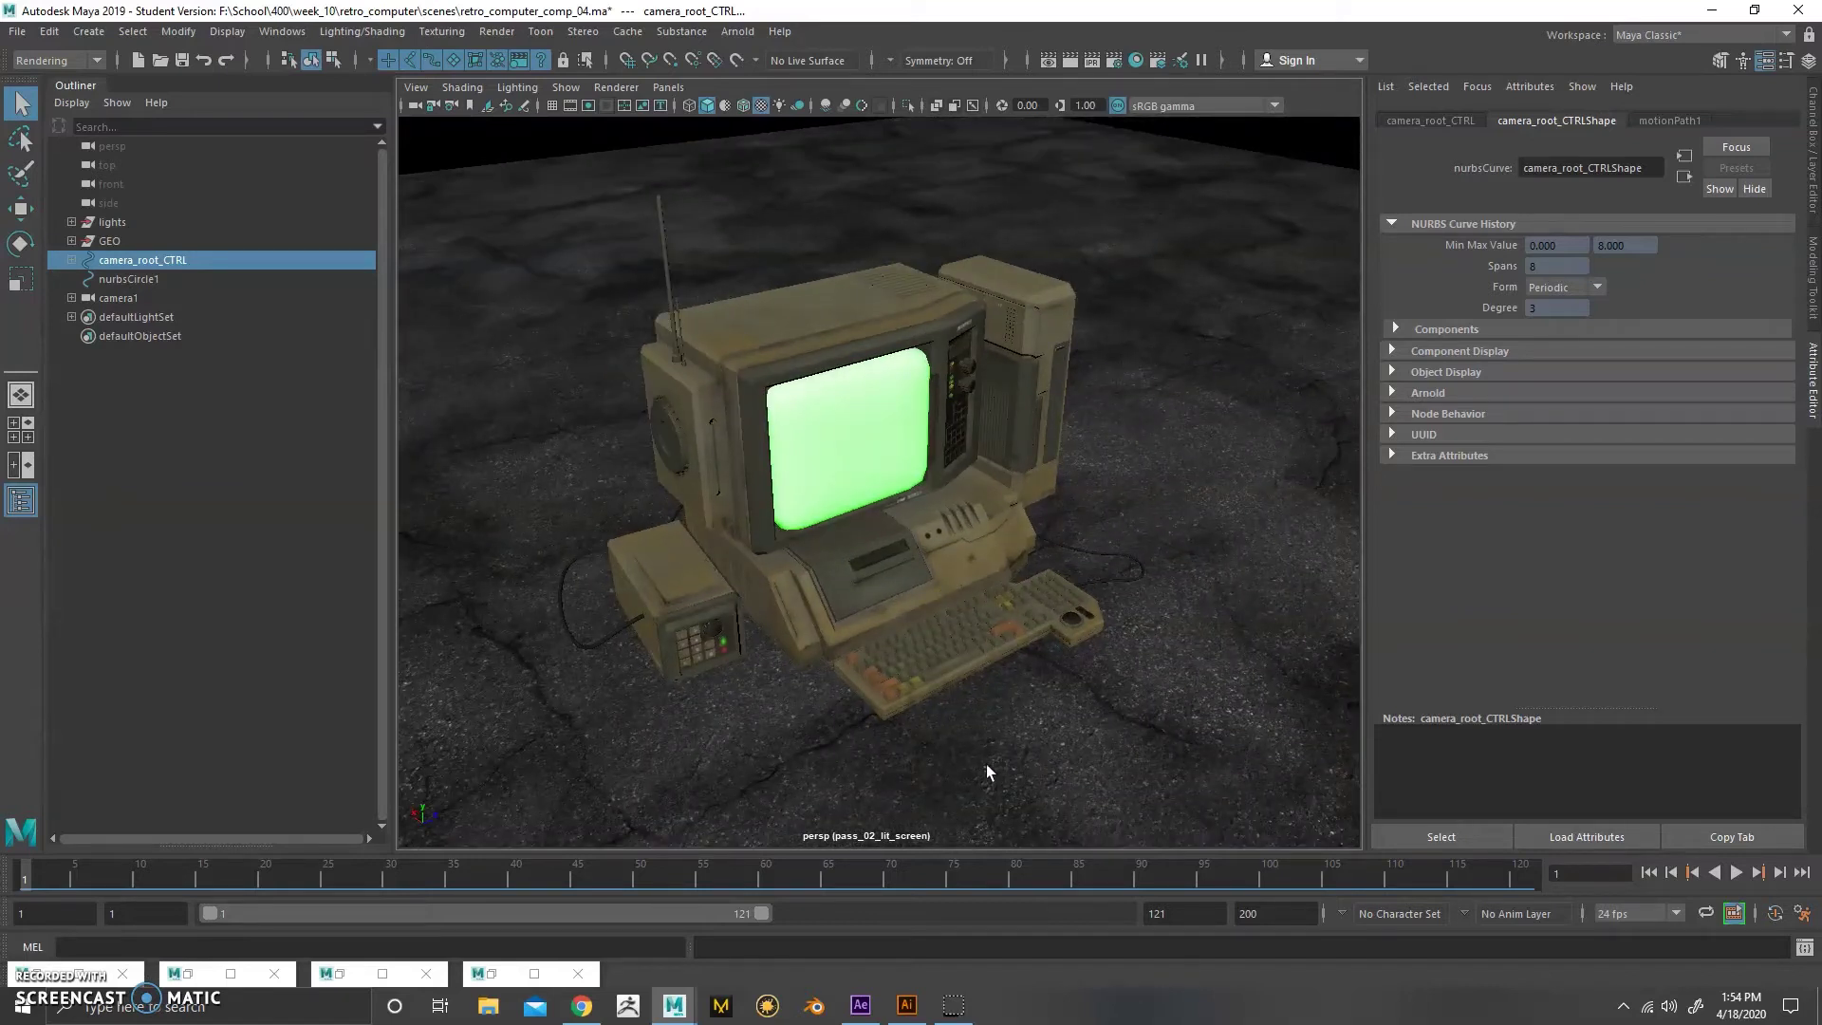
alt+drag(902, 677, 562, 511)
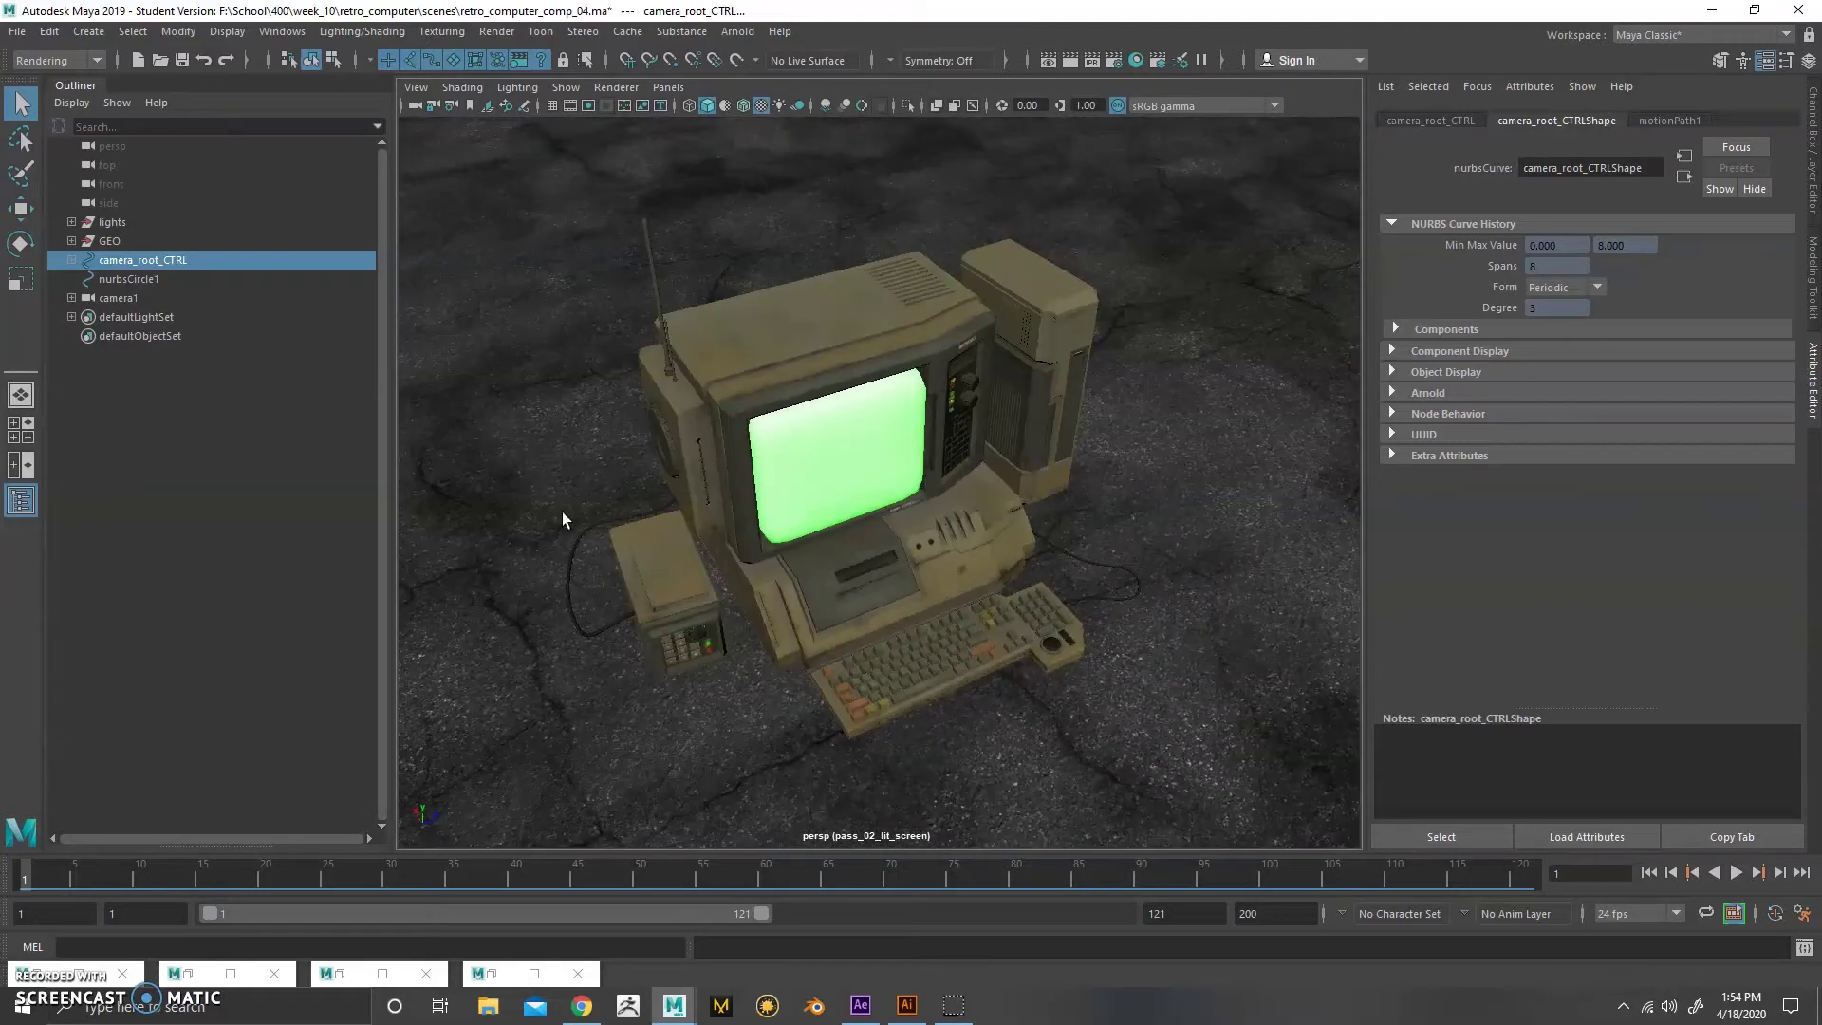
alt+drag(805, 294, 775, 653)
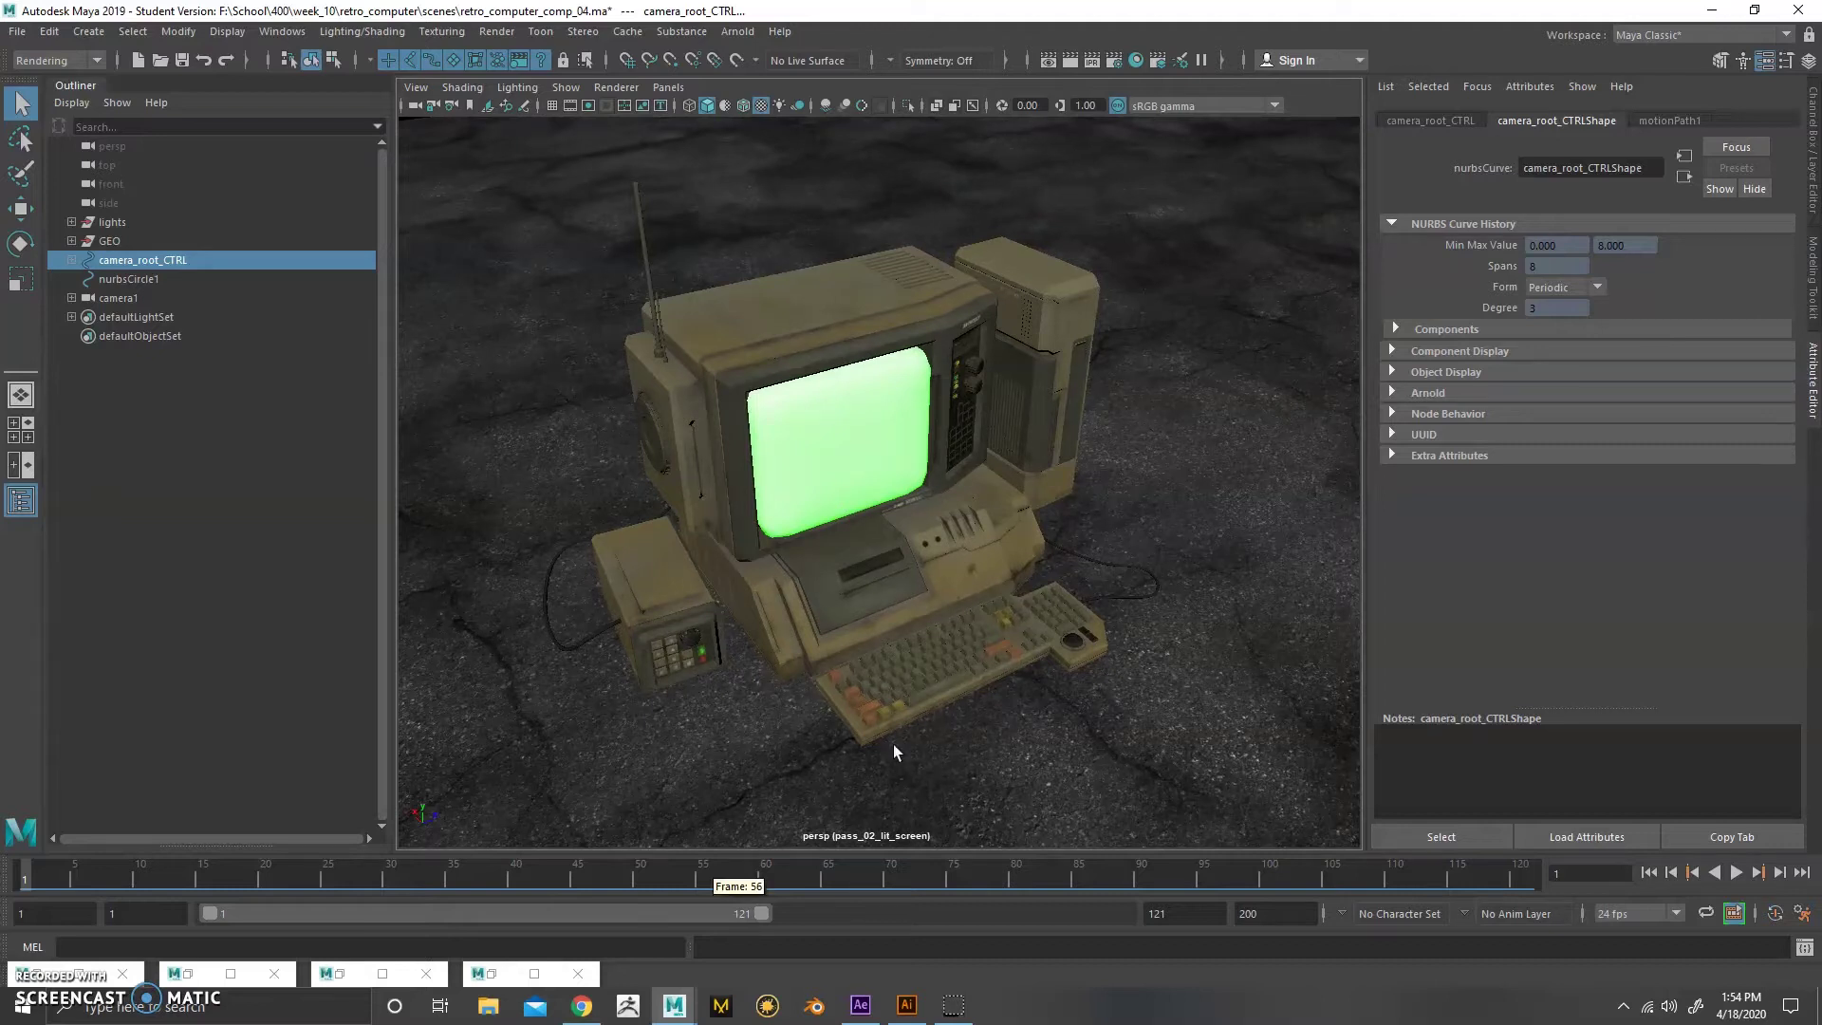
alt+drag(787, 691, 794, 691)
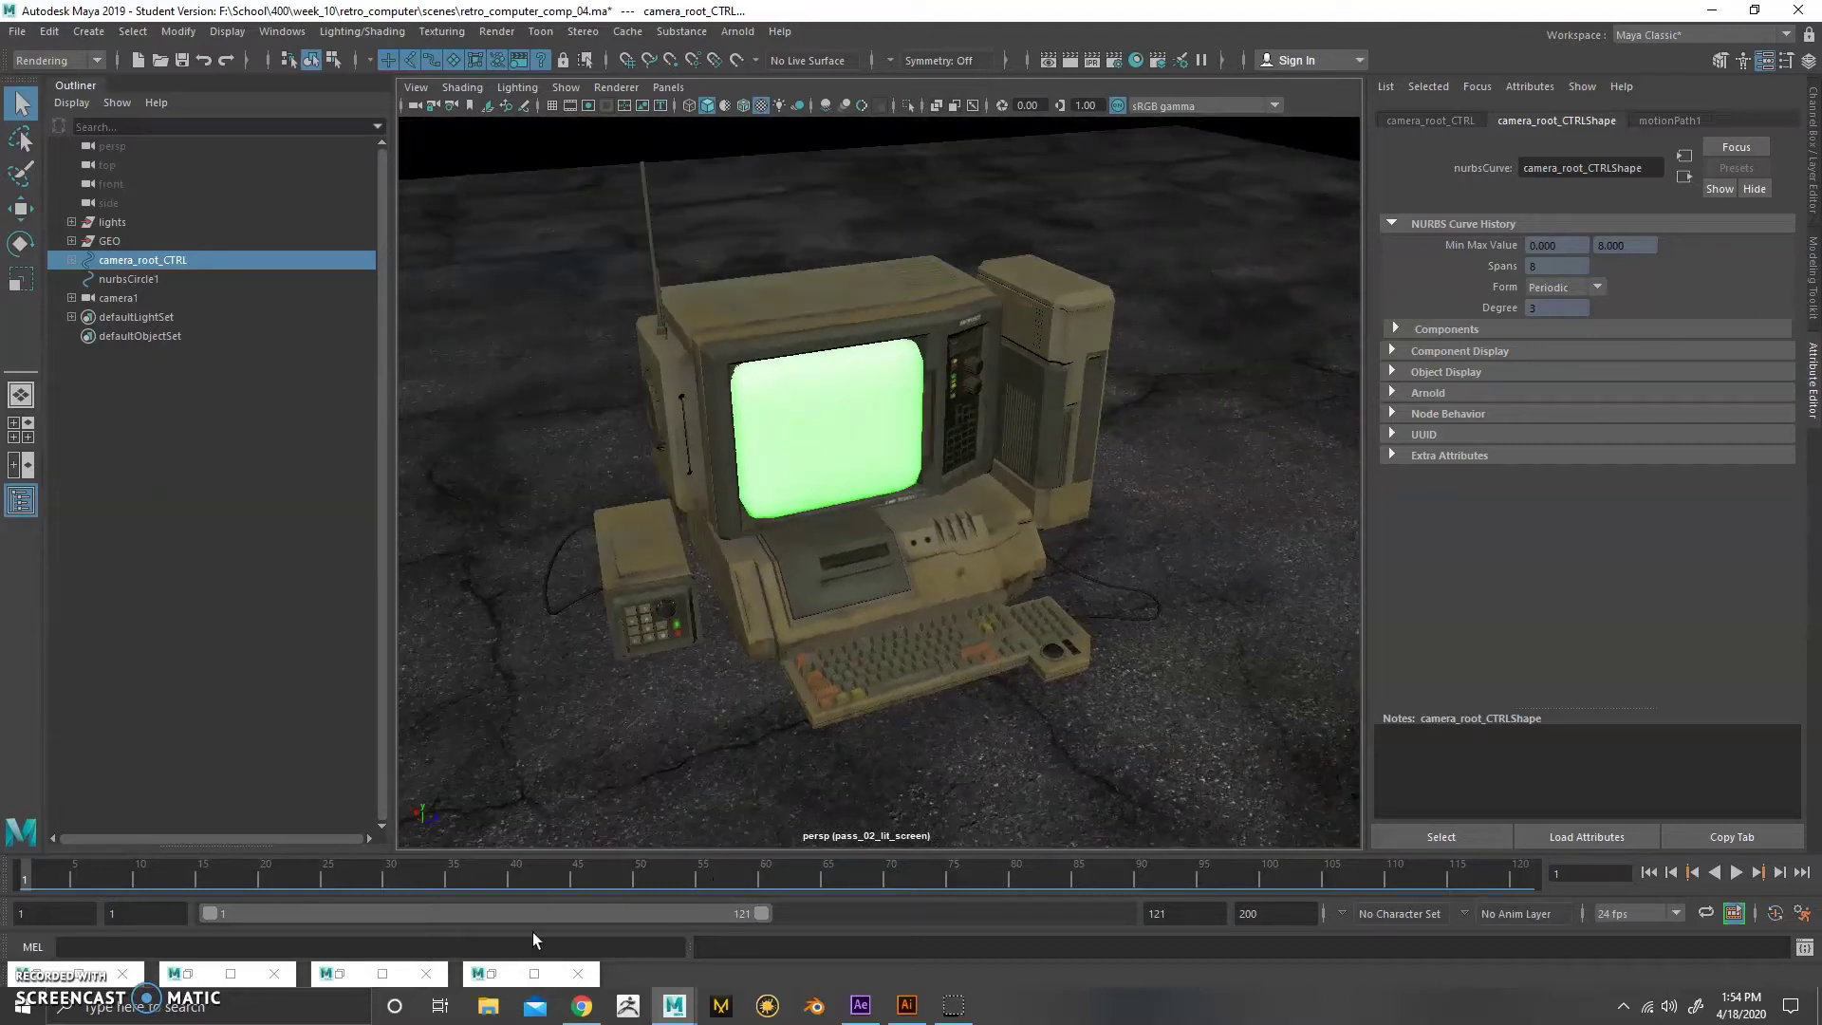
alt+drag(861, 496, 719, 225)
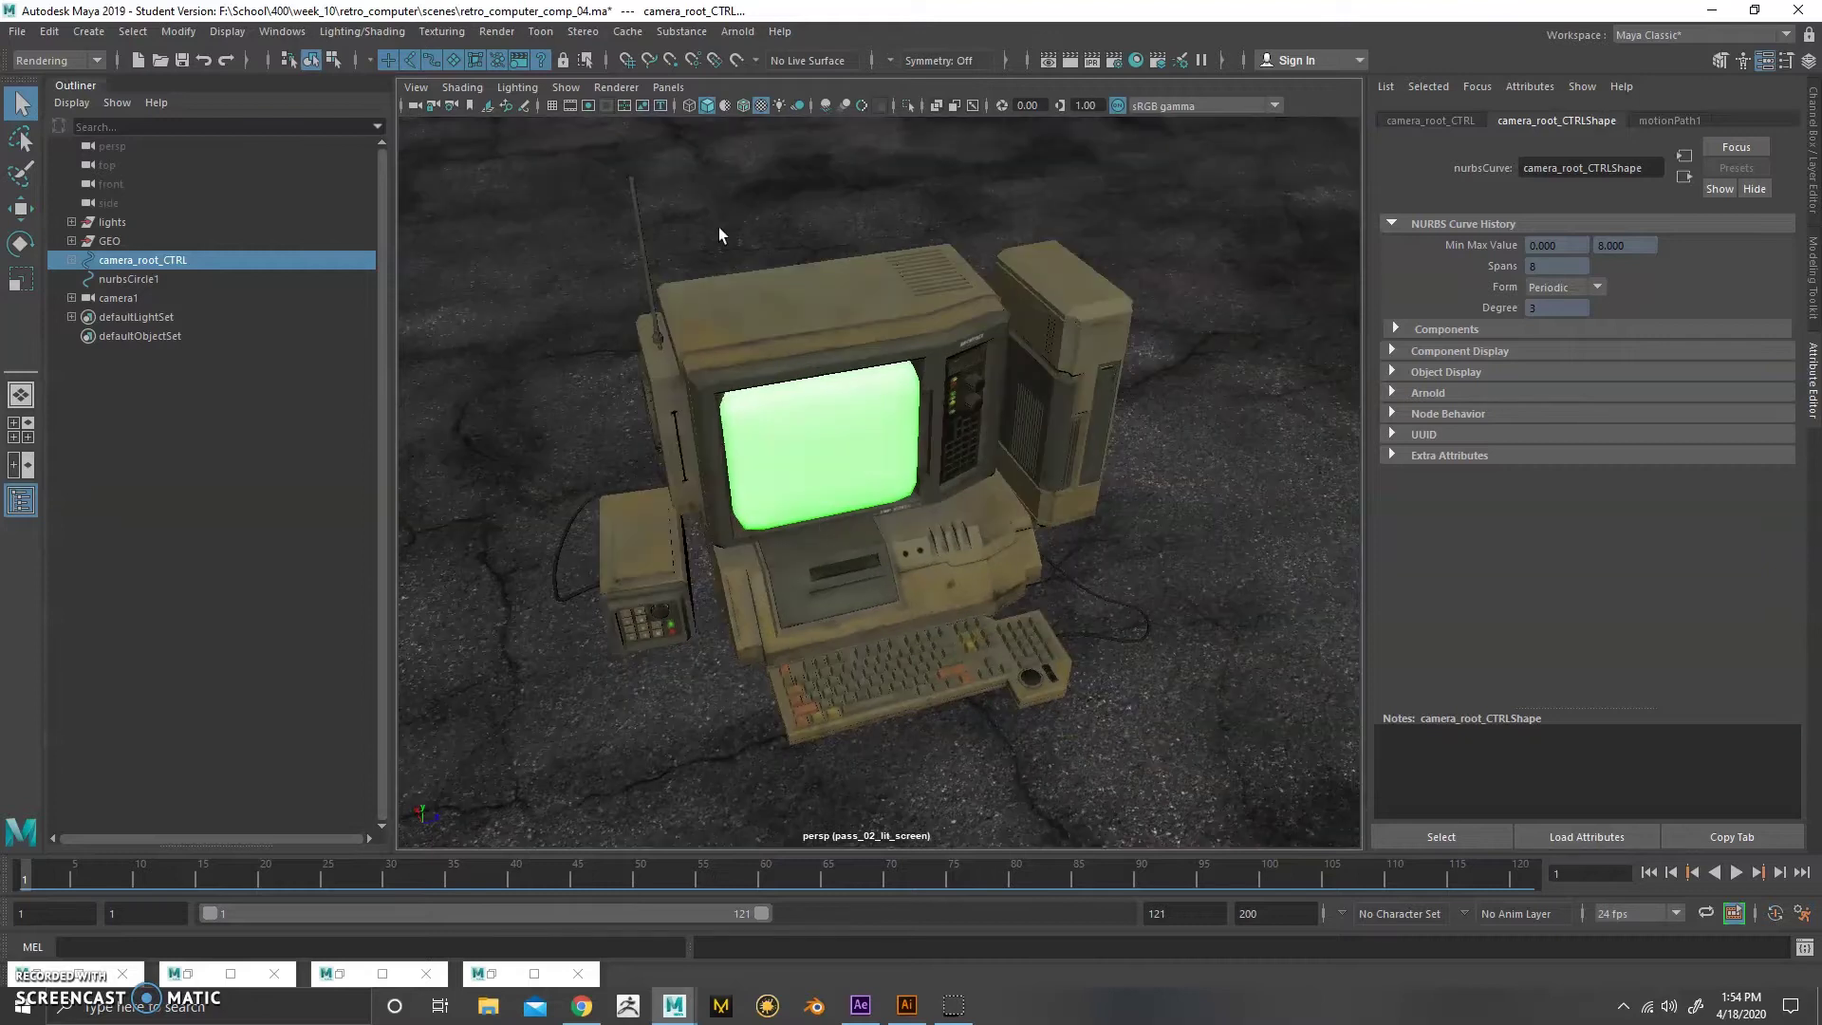
click(669, 87)
mouse_move(744, 115)
click(884, 114)
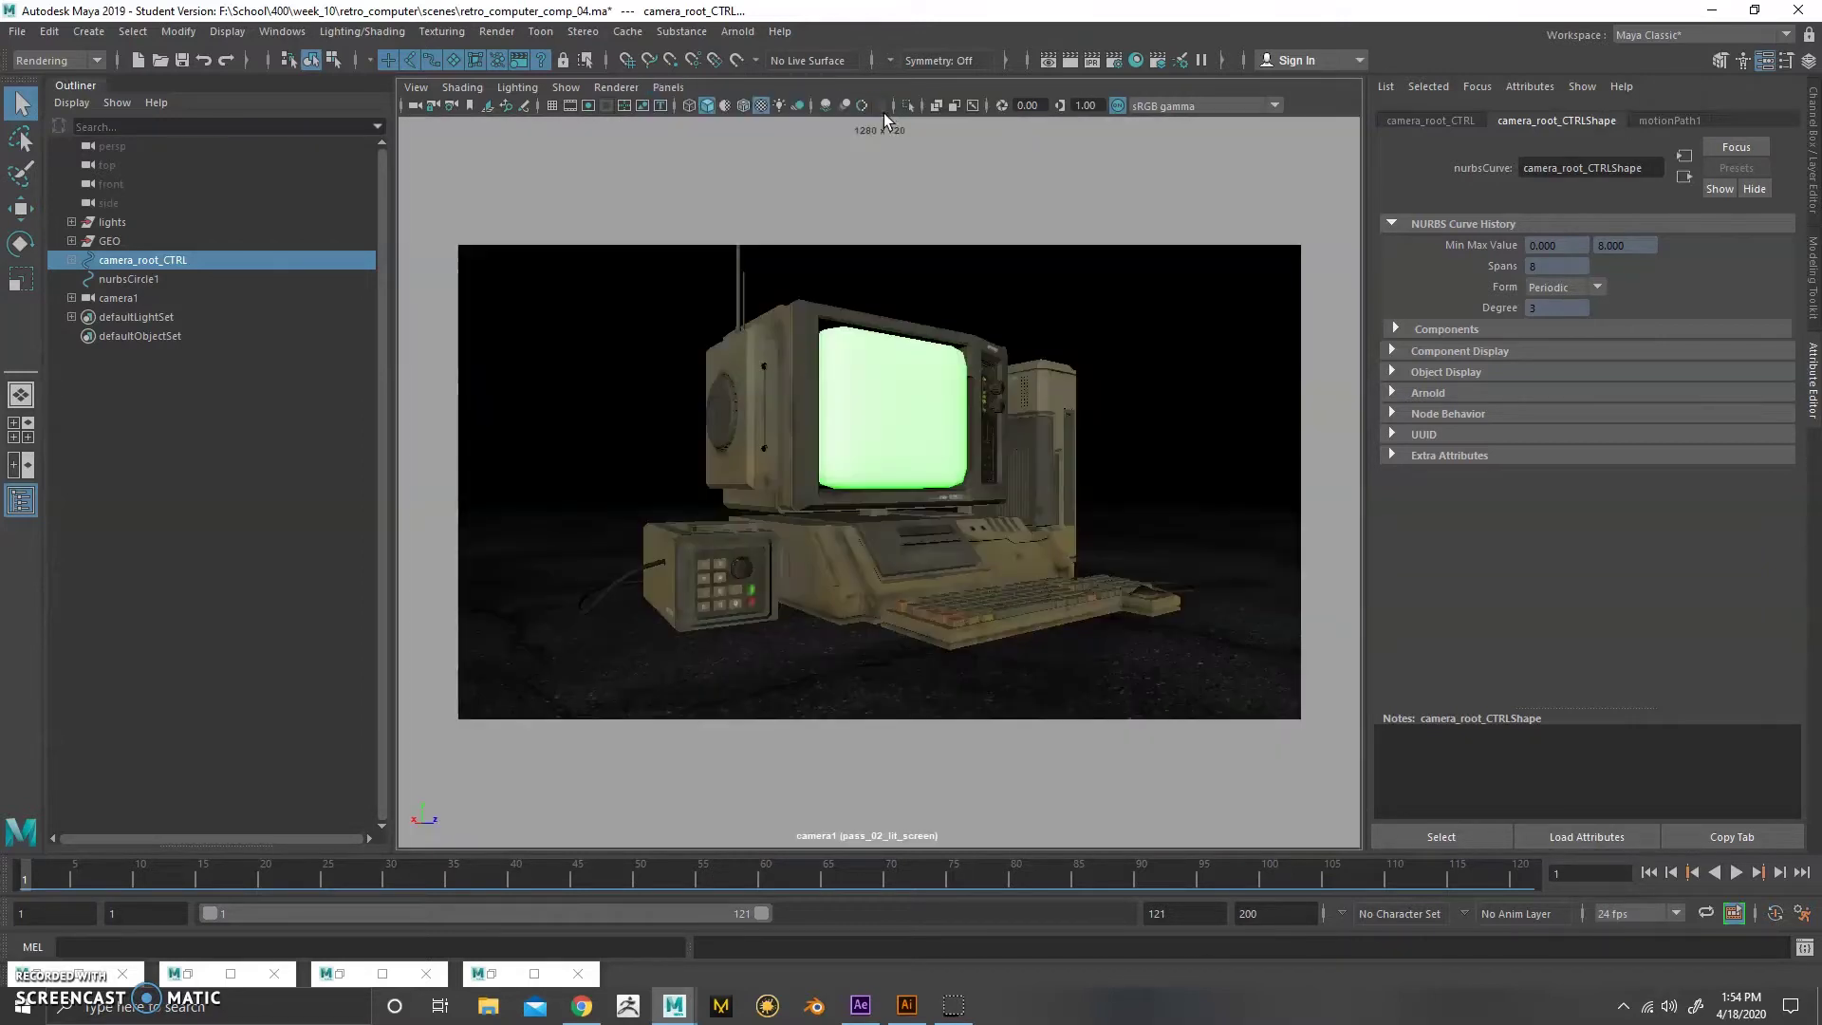
- Preview camera1's animated move, stop it, and return to frame 1
click(1736, 872)
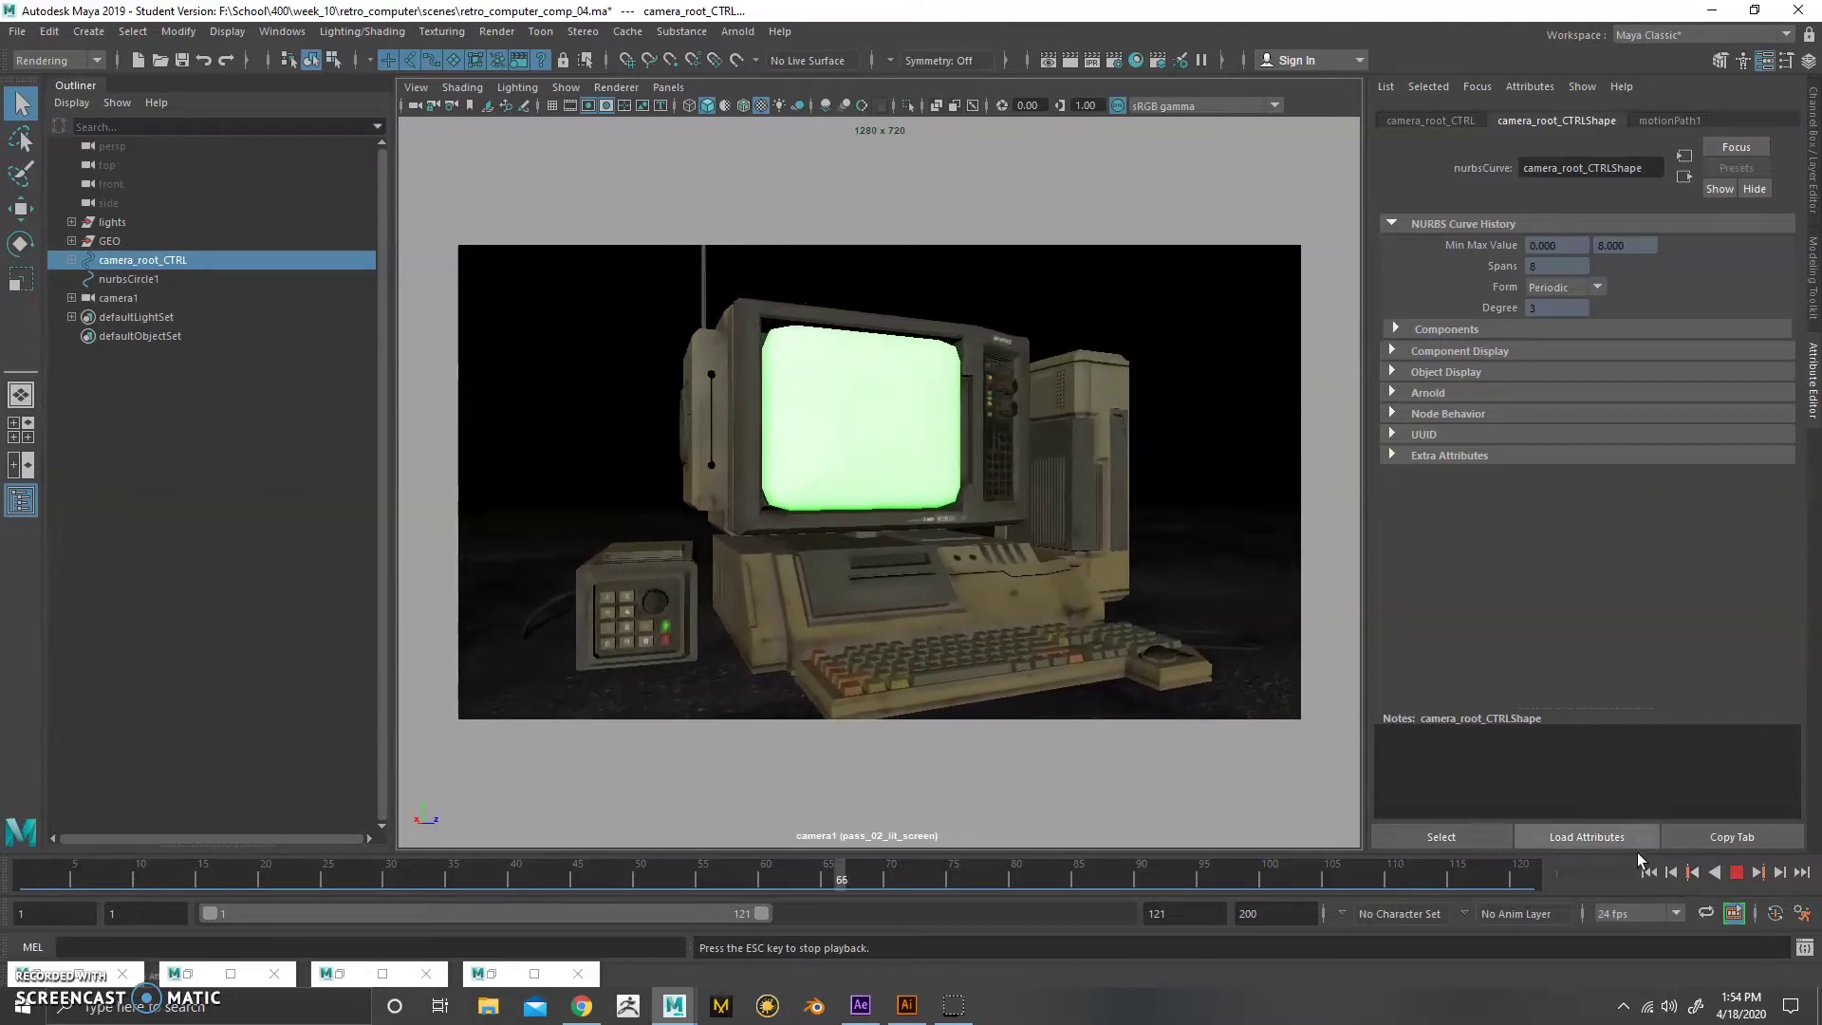
click(1737, 872)
click(27, 875)
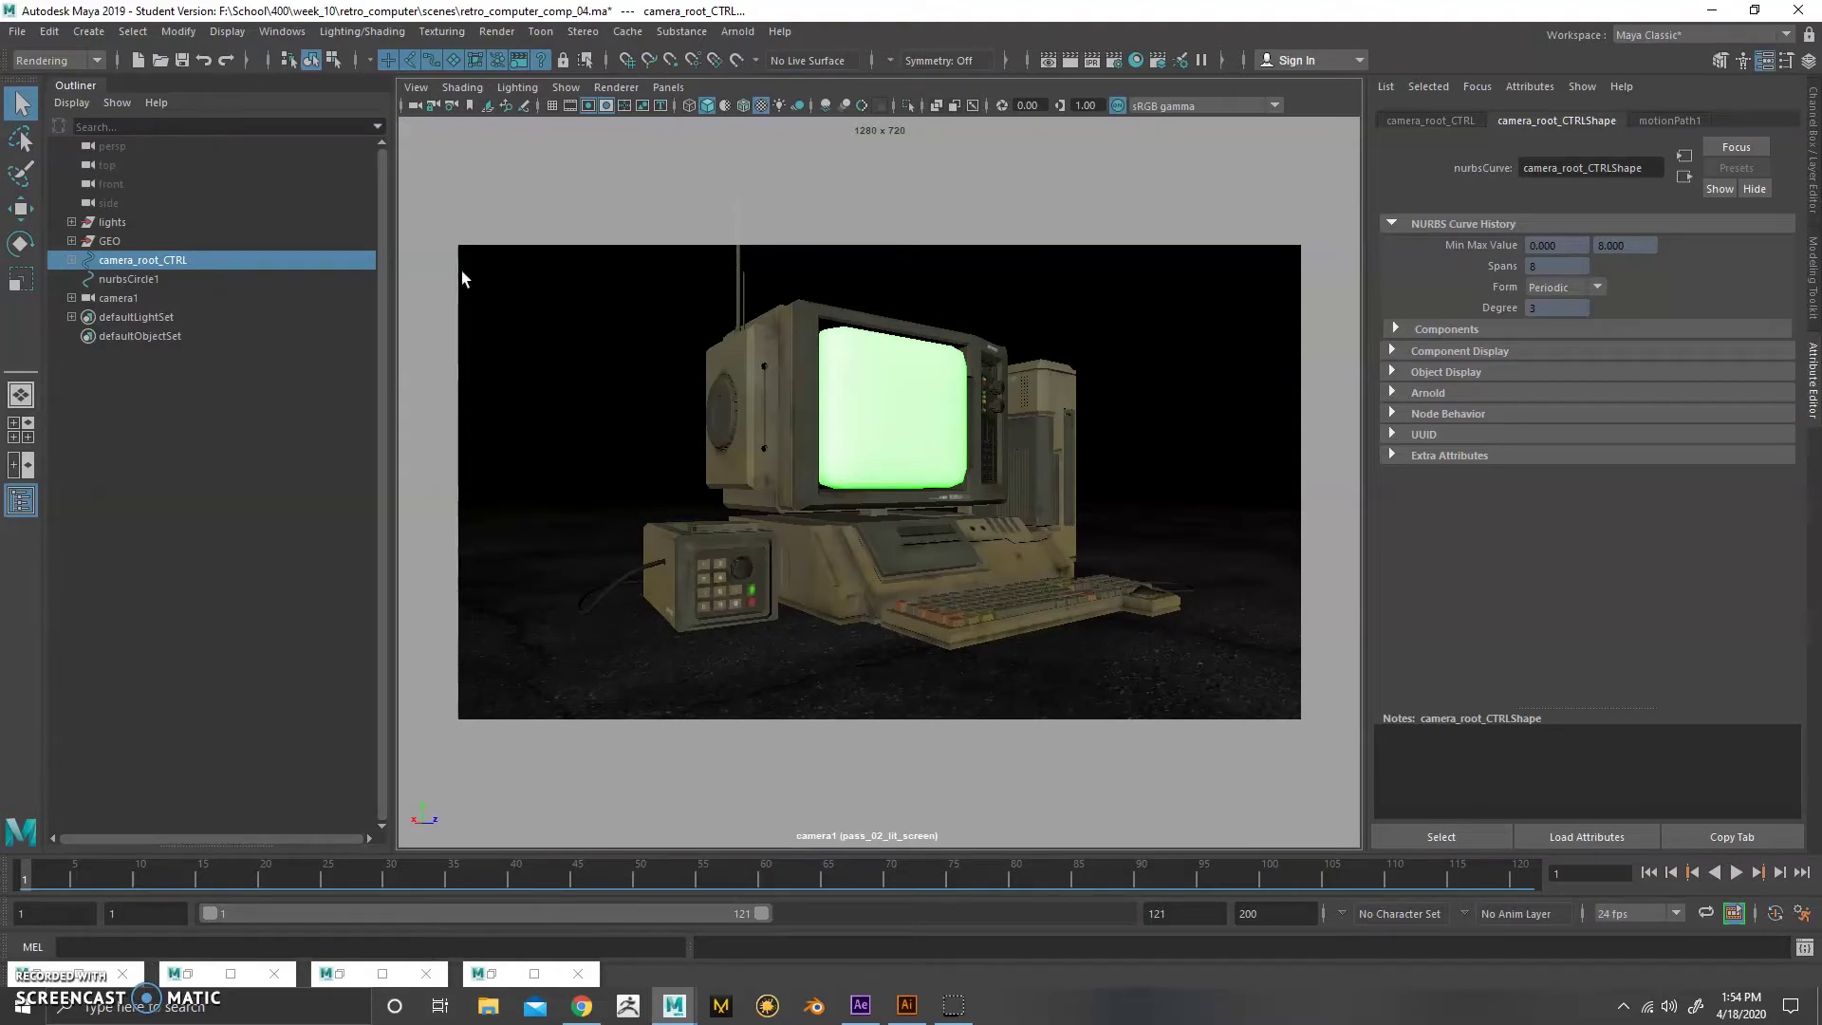
click(237, 32)
mouse_move(179, 31)
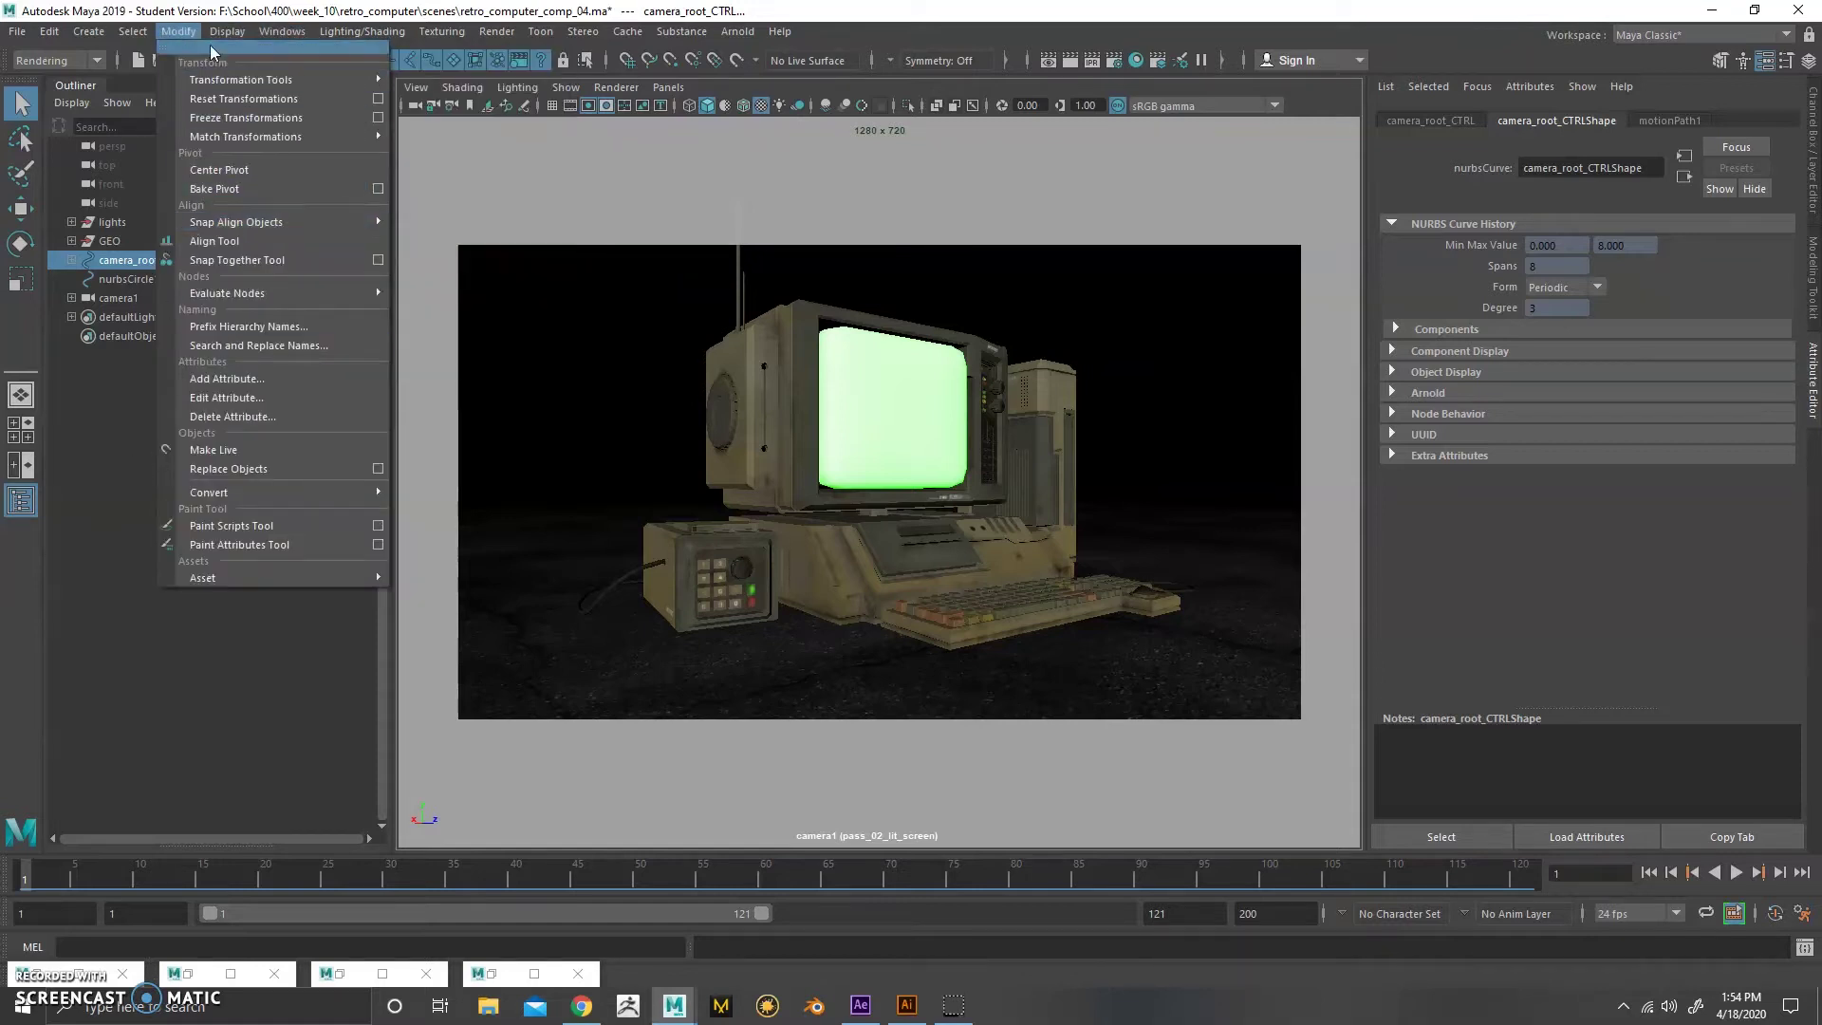
mouse_move(282, 31)
mouse_move(332, 156)
mouse_move(446, 137)
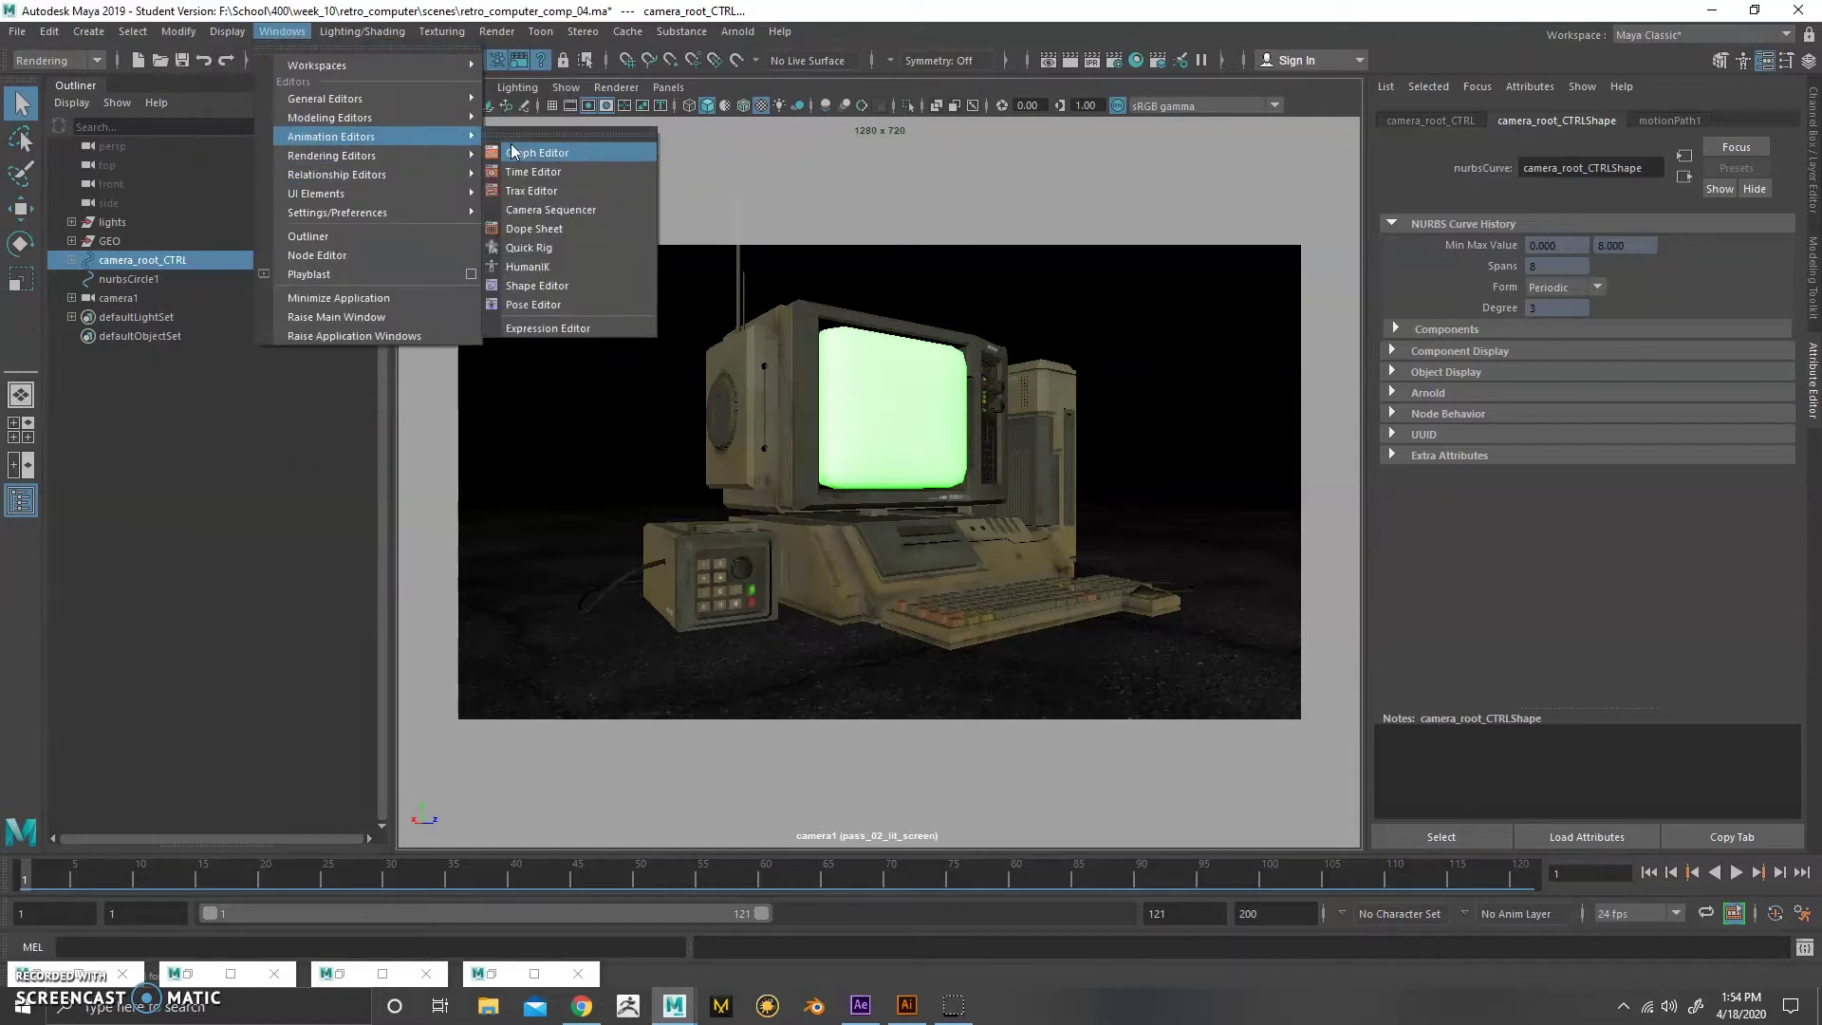
click(527, 143)
drag(716, 317, 459, 324)
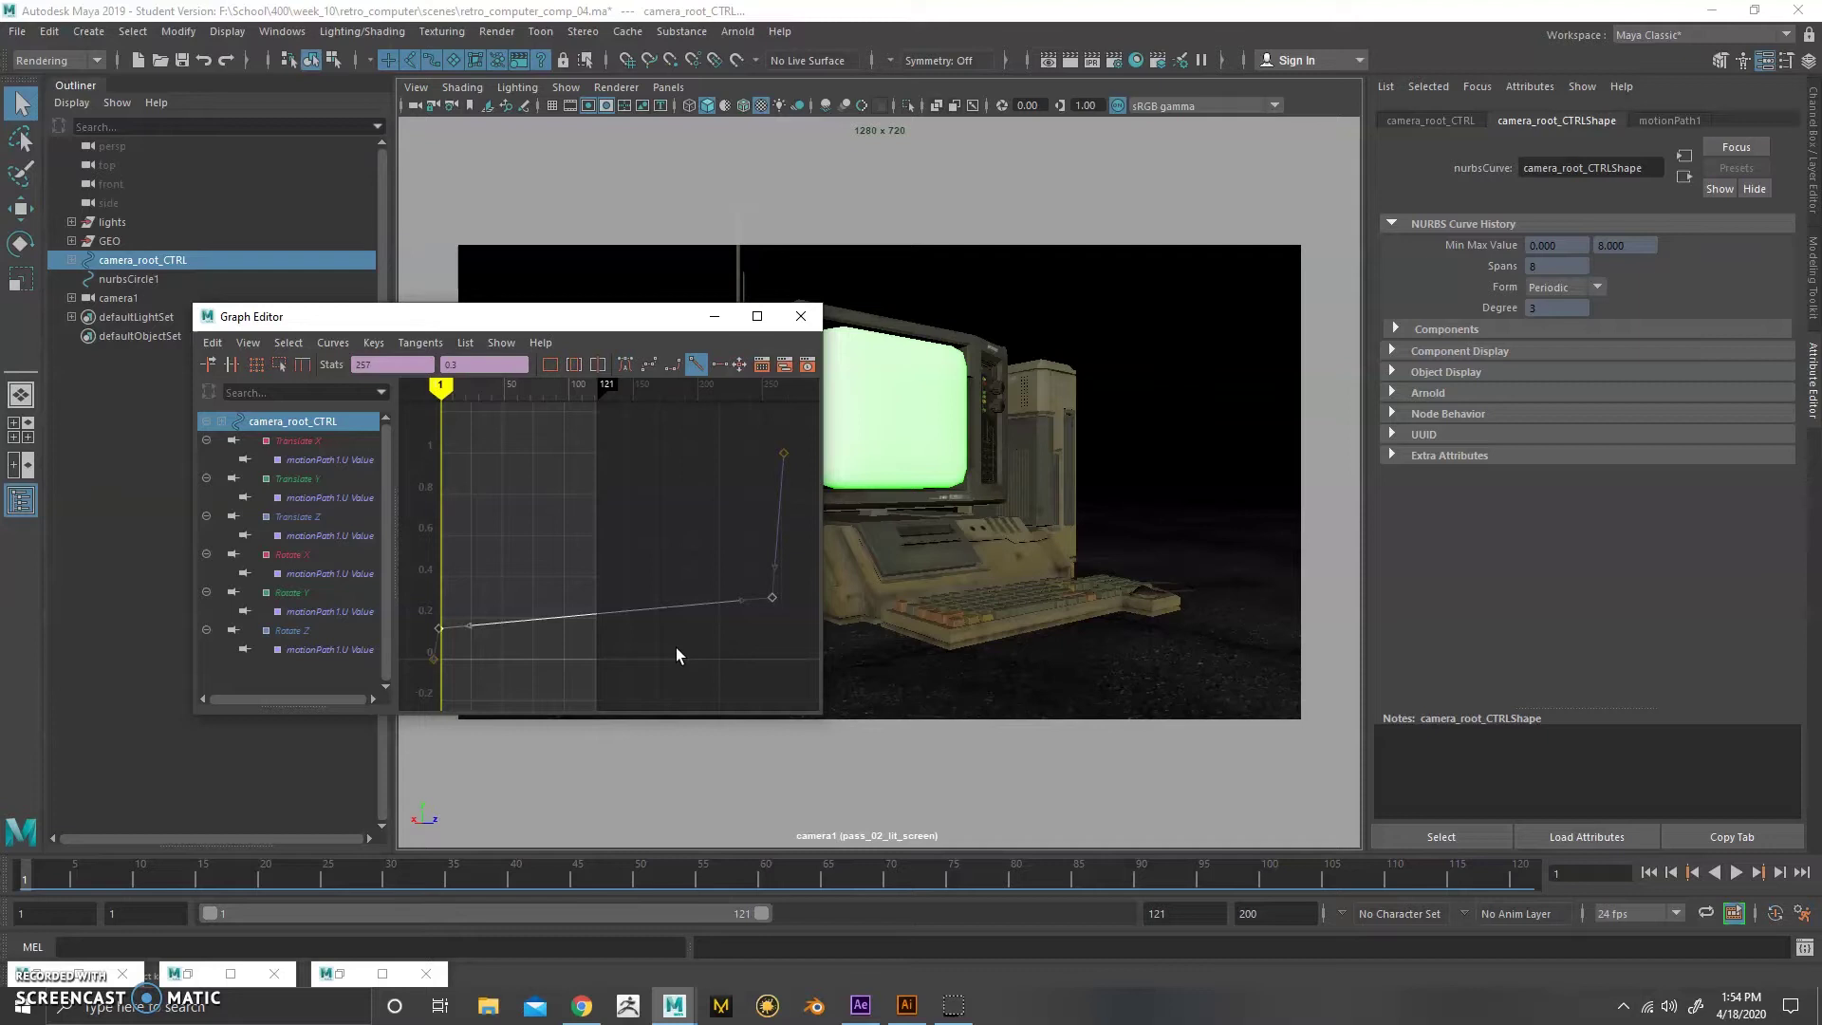
click(664, 555)
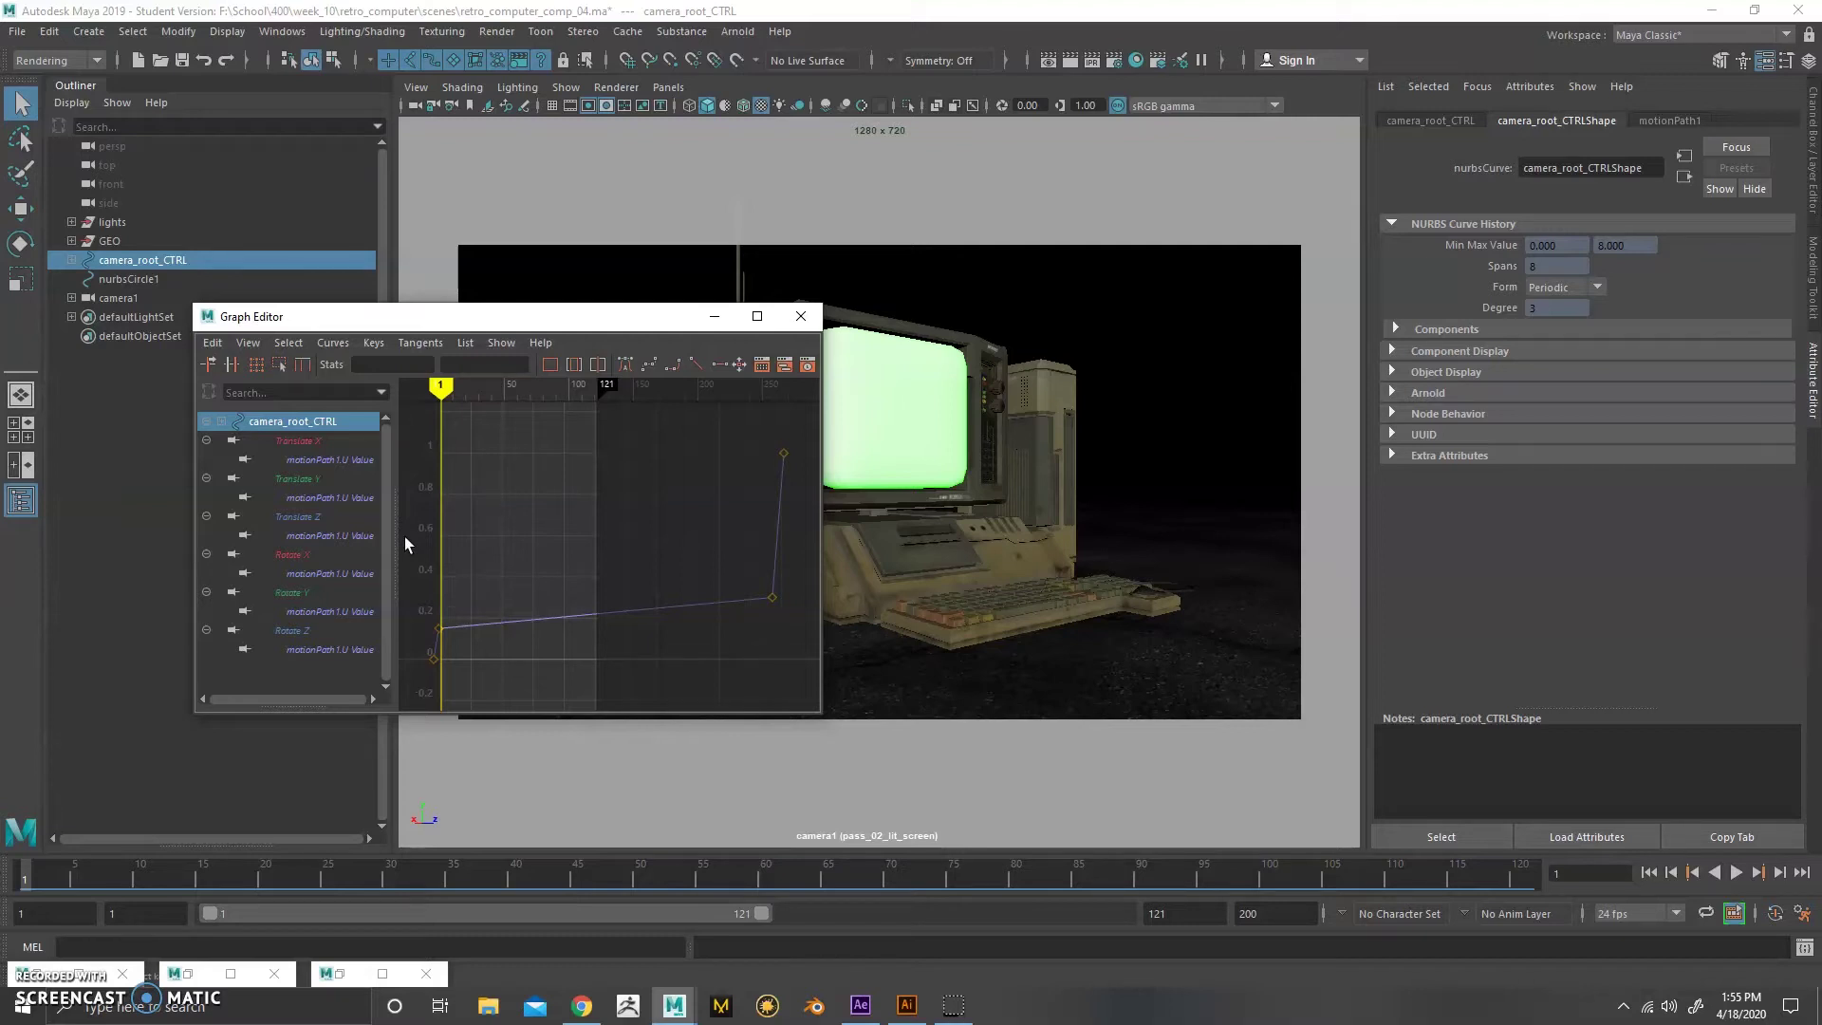
click(801, 316)
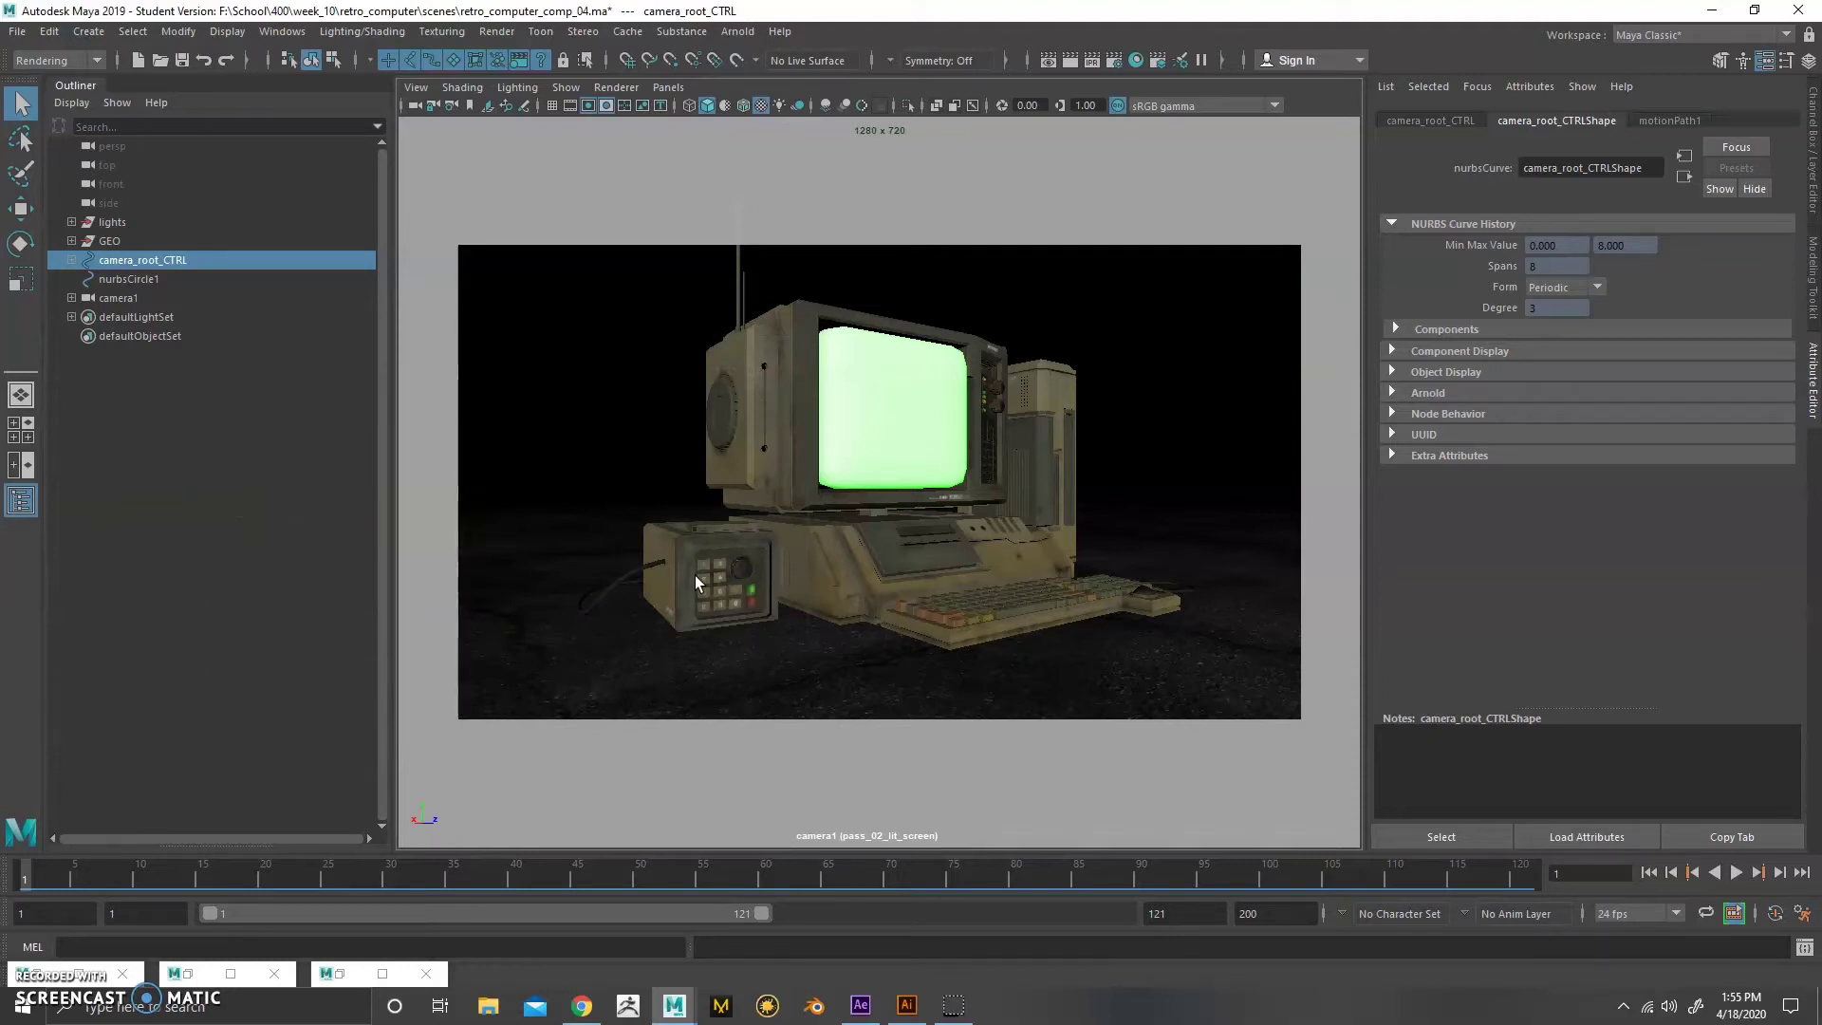
- Switch the viewport back to the persp camera and tilt to a higher angle
click(668, 87)
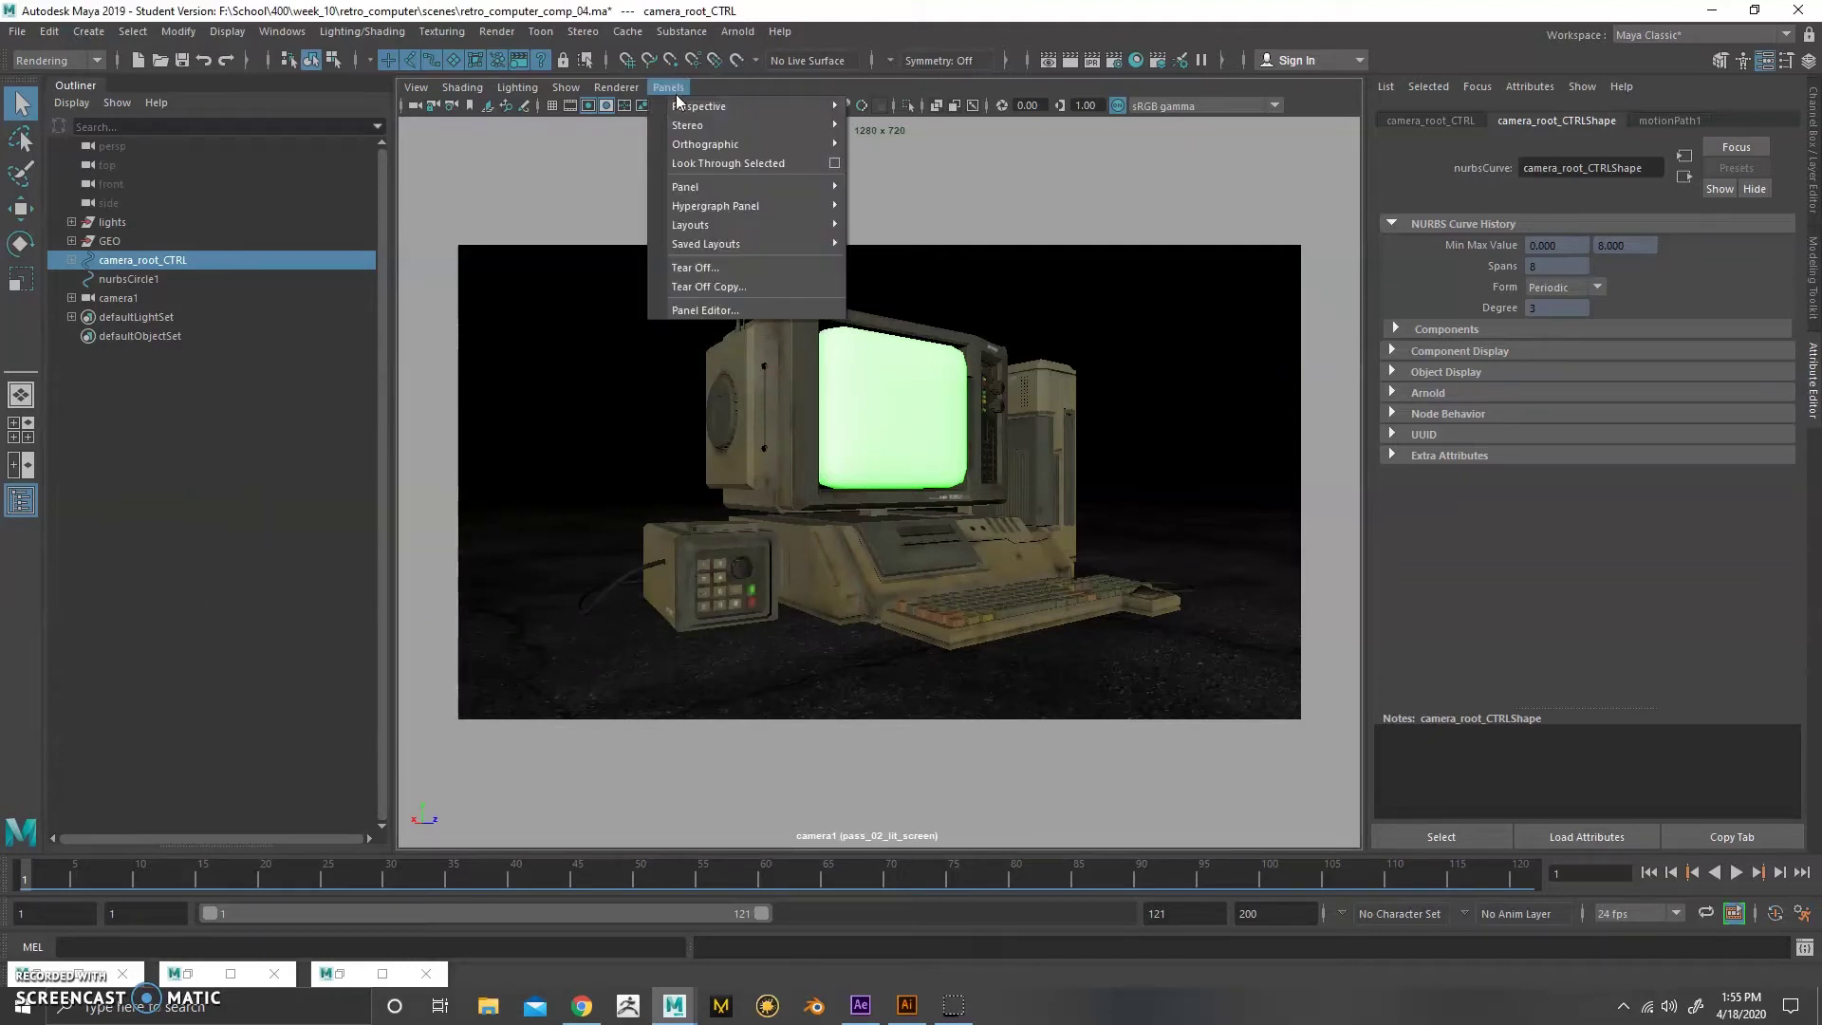
mouse_move(726, 111)
click(892, 128)
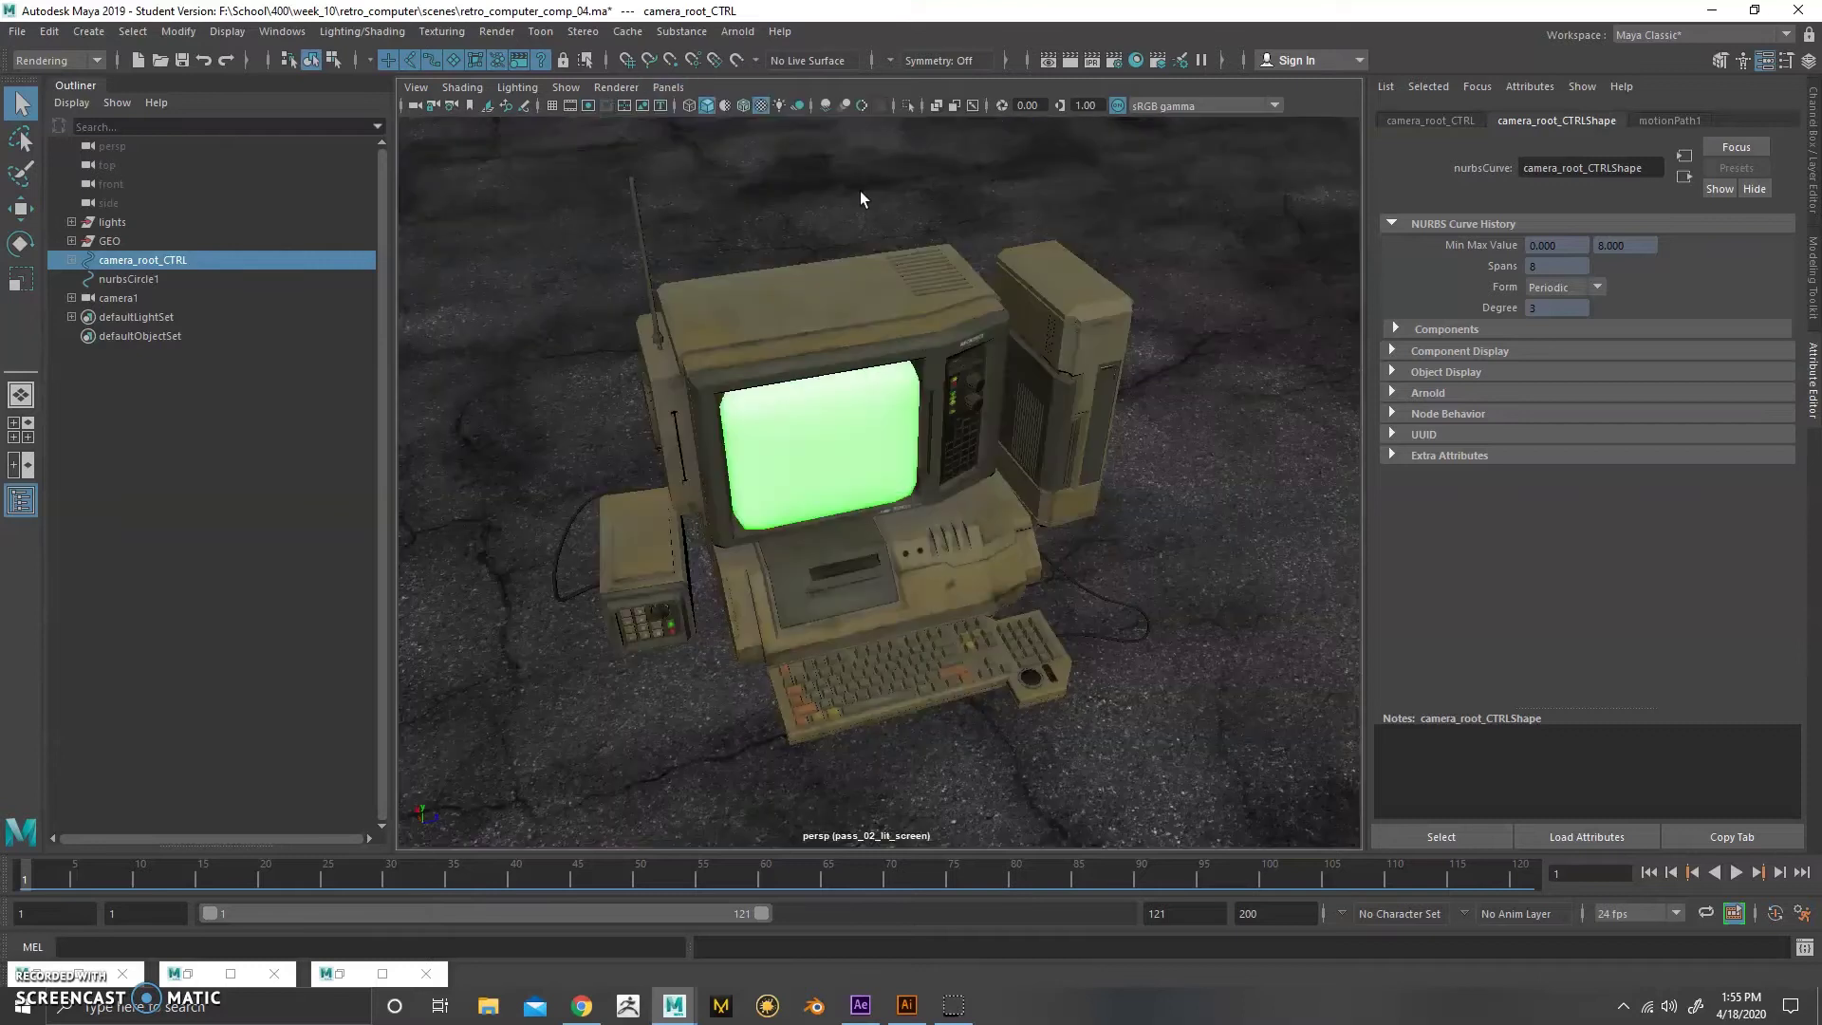
alt+drag(860, 191, 807, 596)
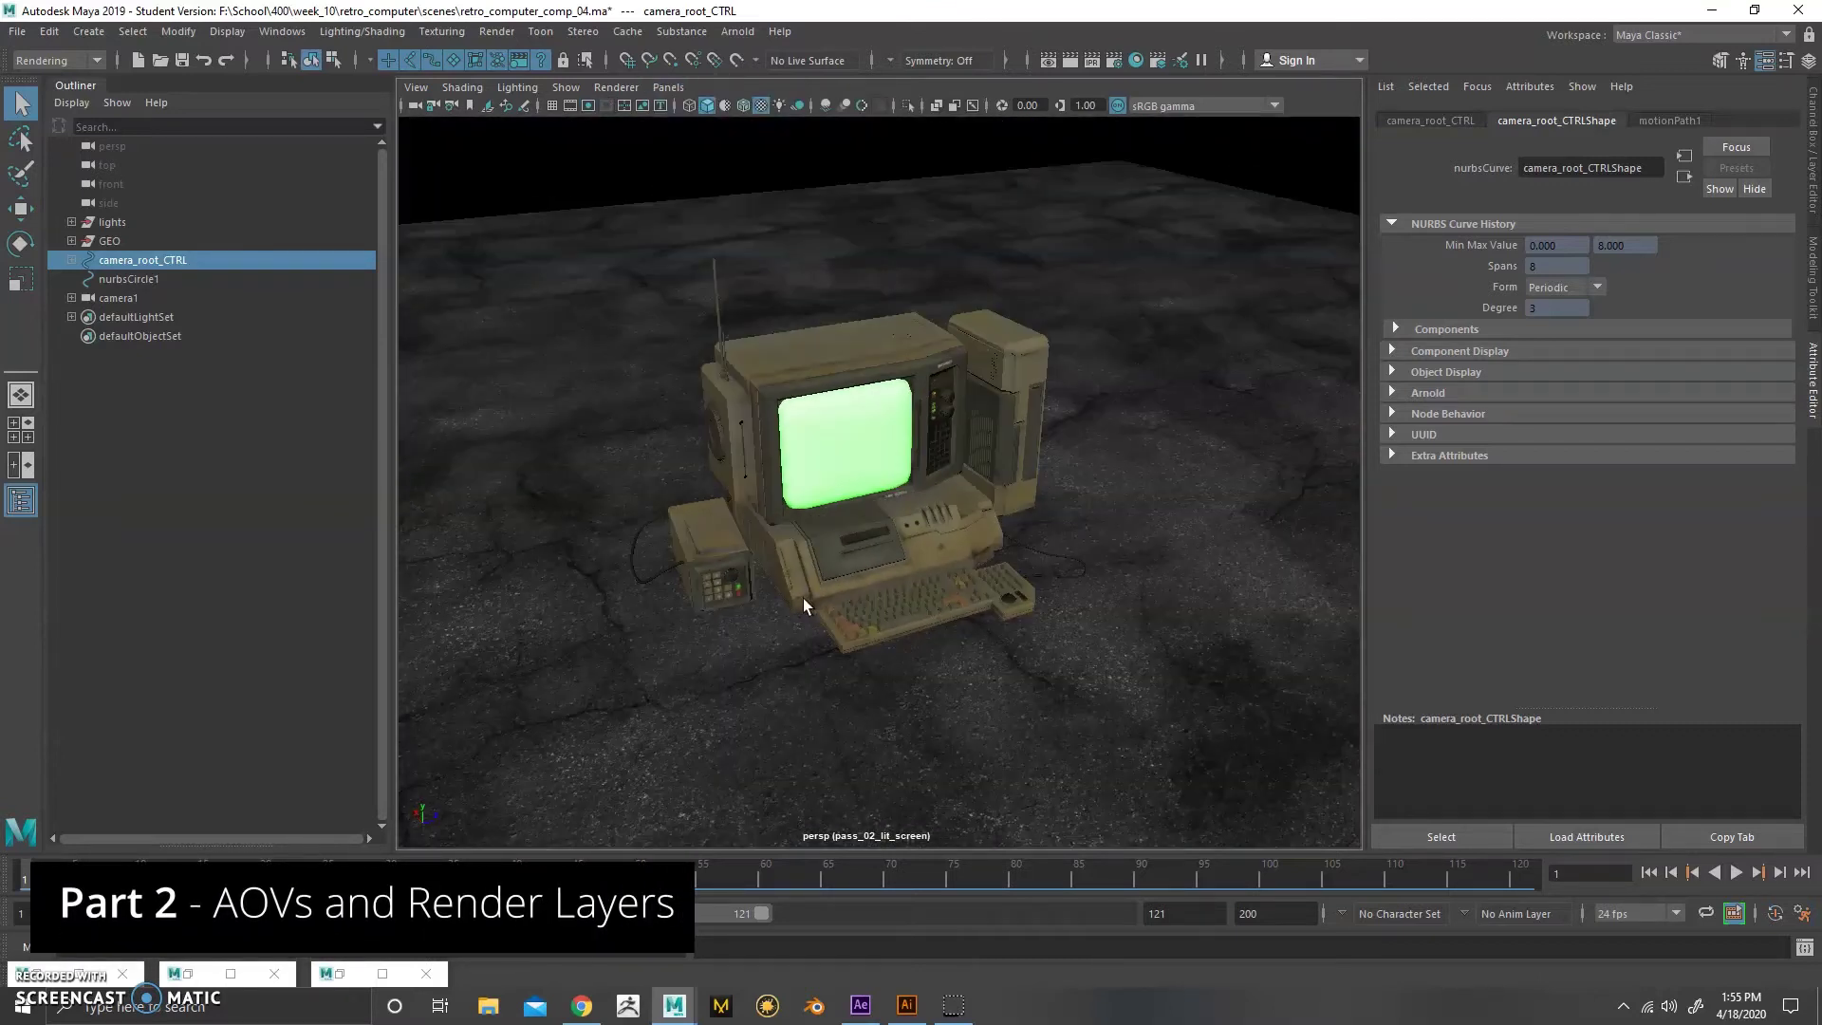
alt+drag(653, 497, 778, 613)
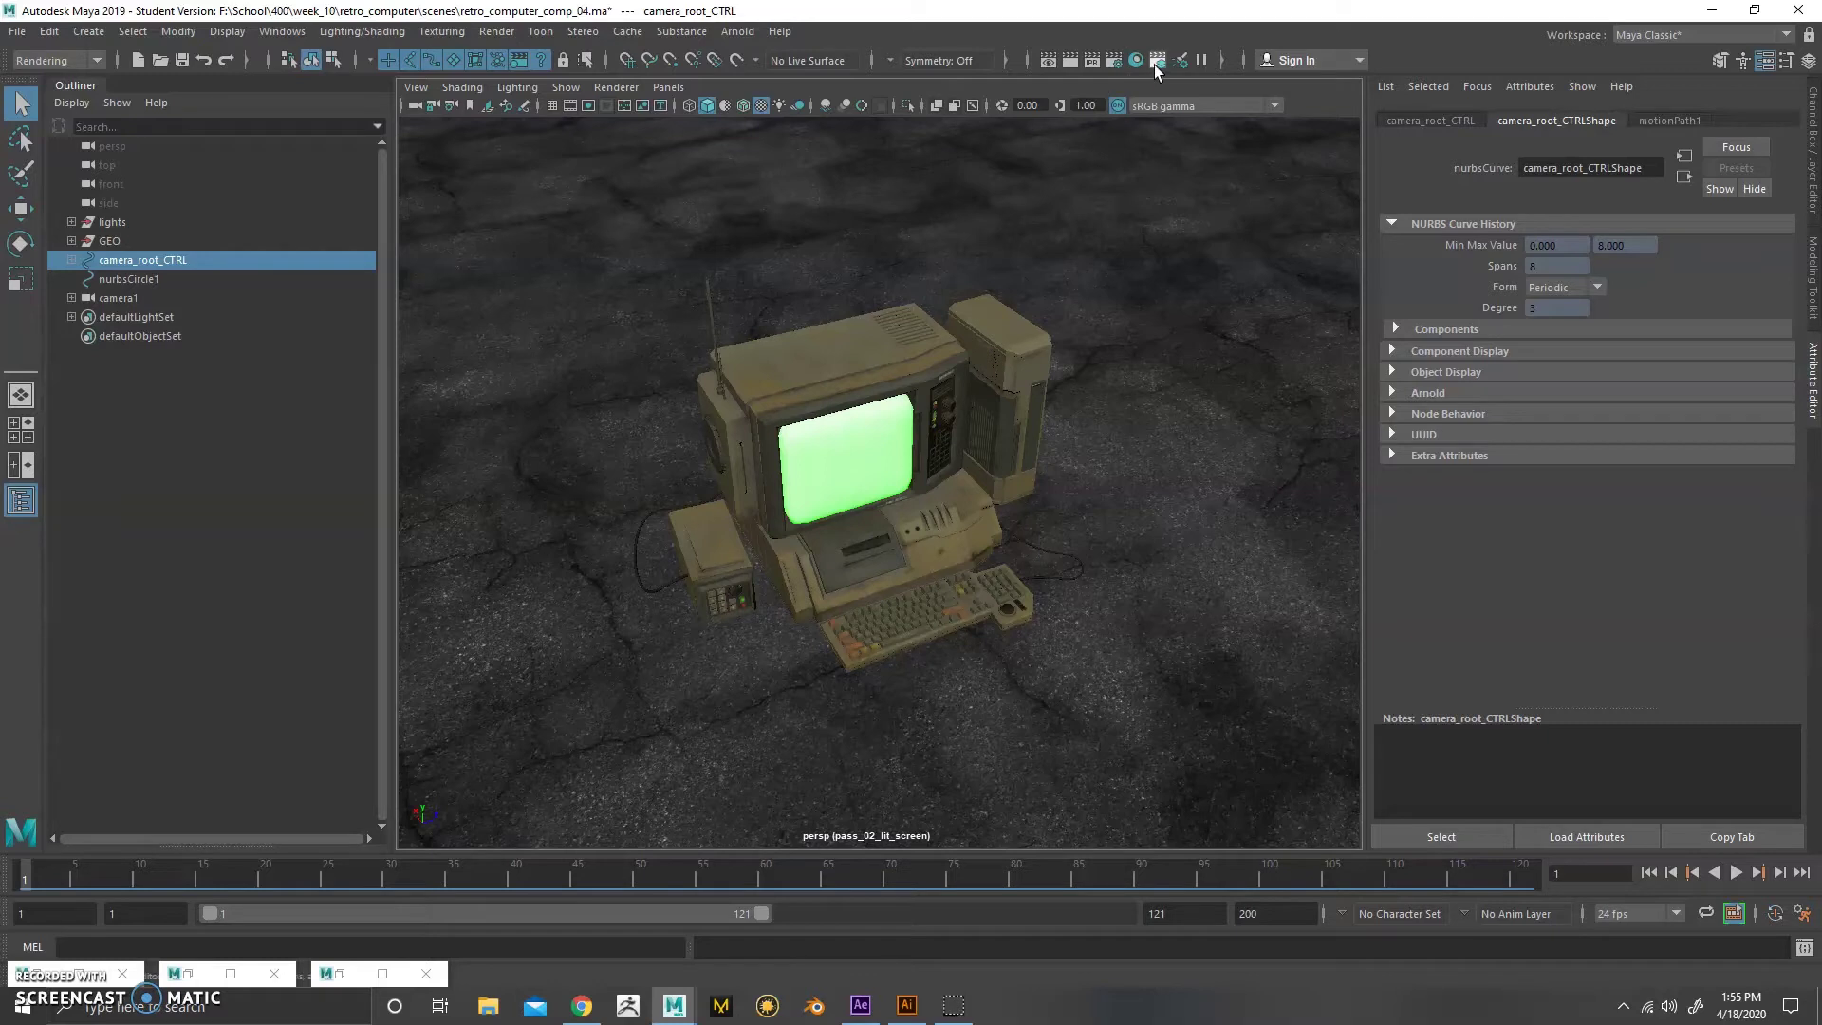
- In Render Settings, add the albedo AOV to the active list, then remove it
click(1114, 65)
drag(476, 164, 356, 178)
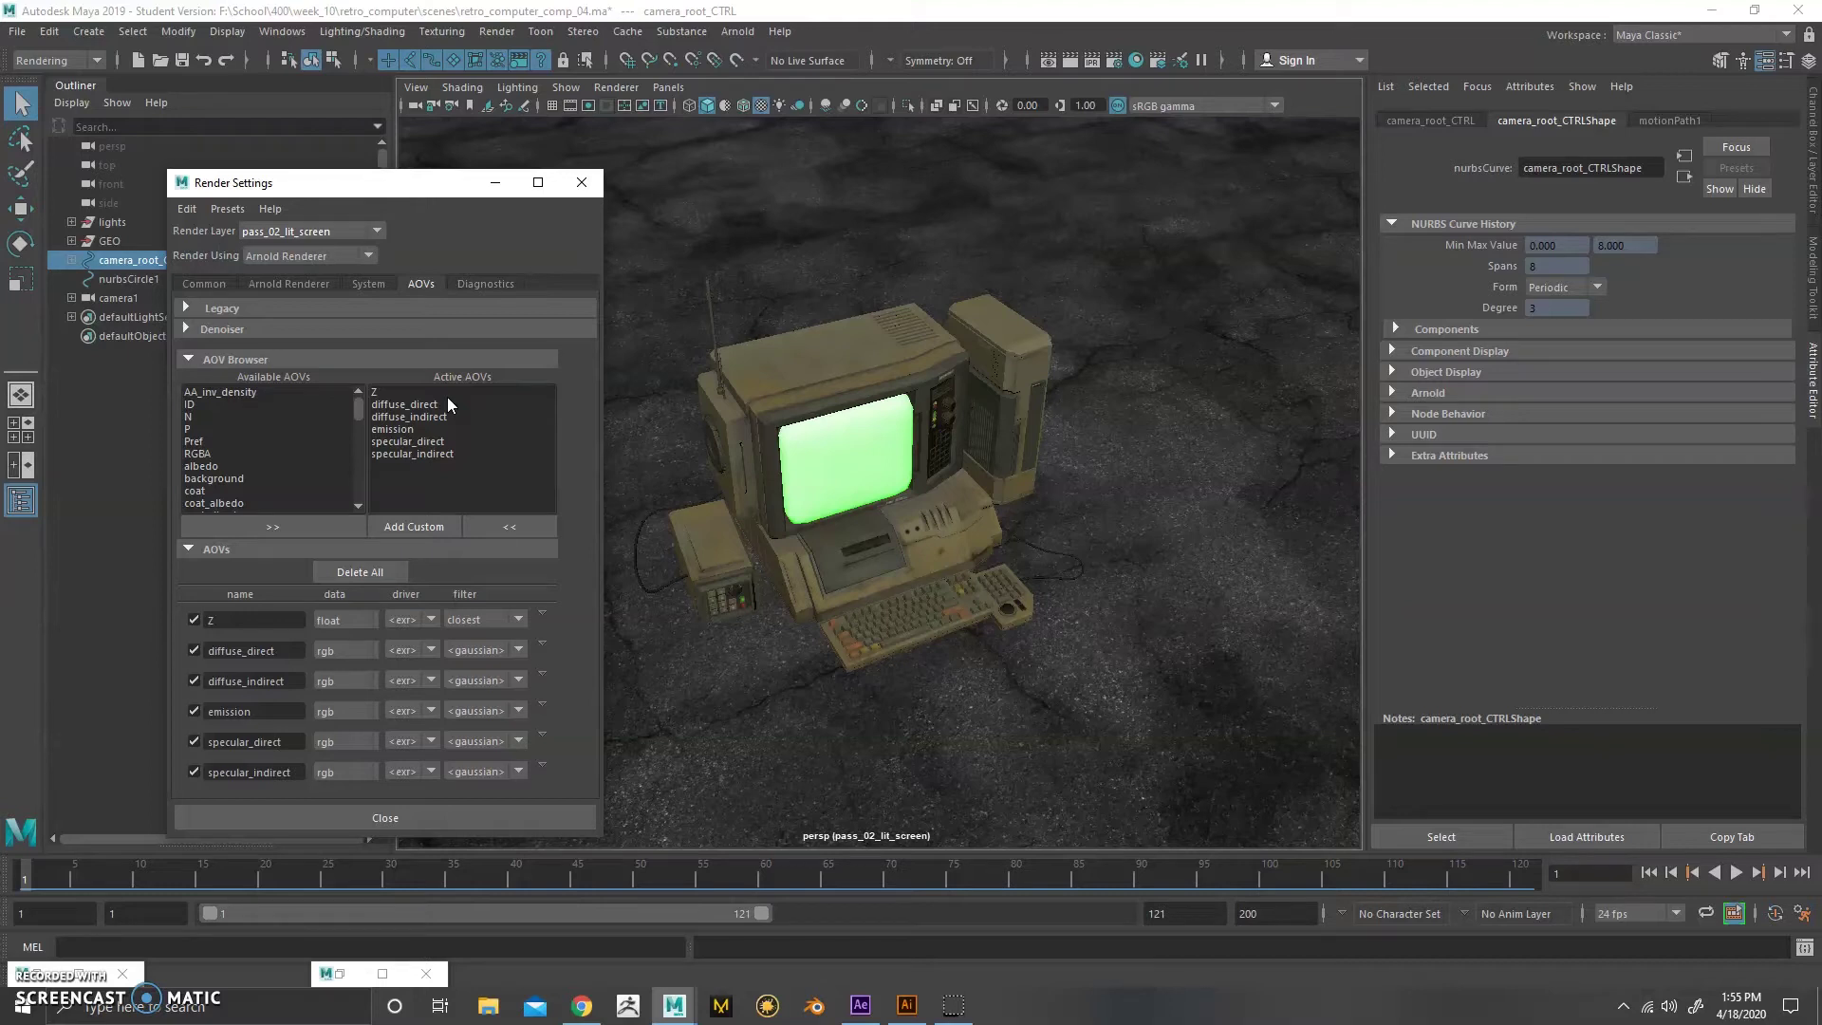
alt+drag(993, 492, 1058, 336)
alt+drag(943, 487, 793, 642)
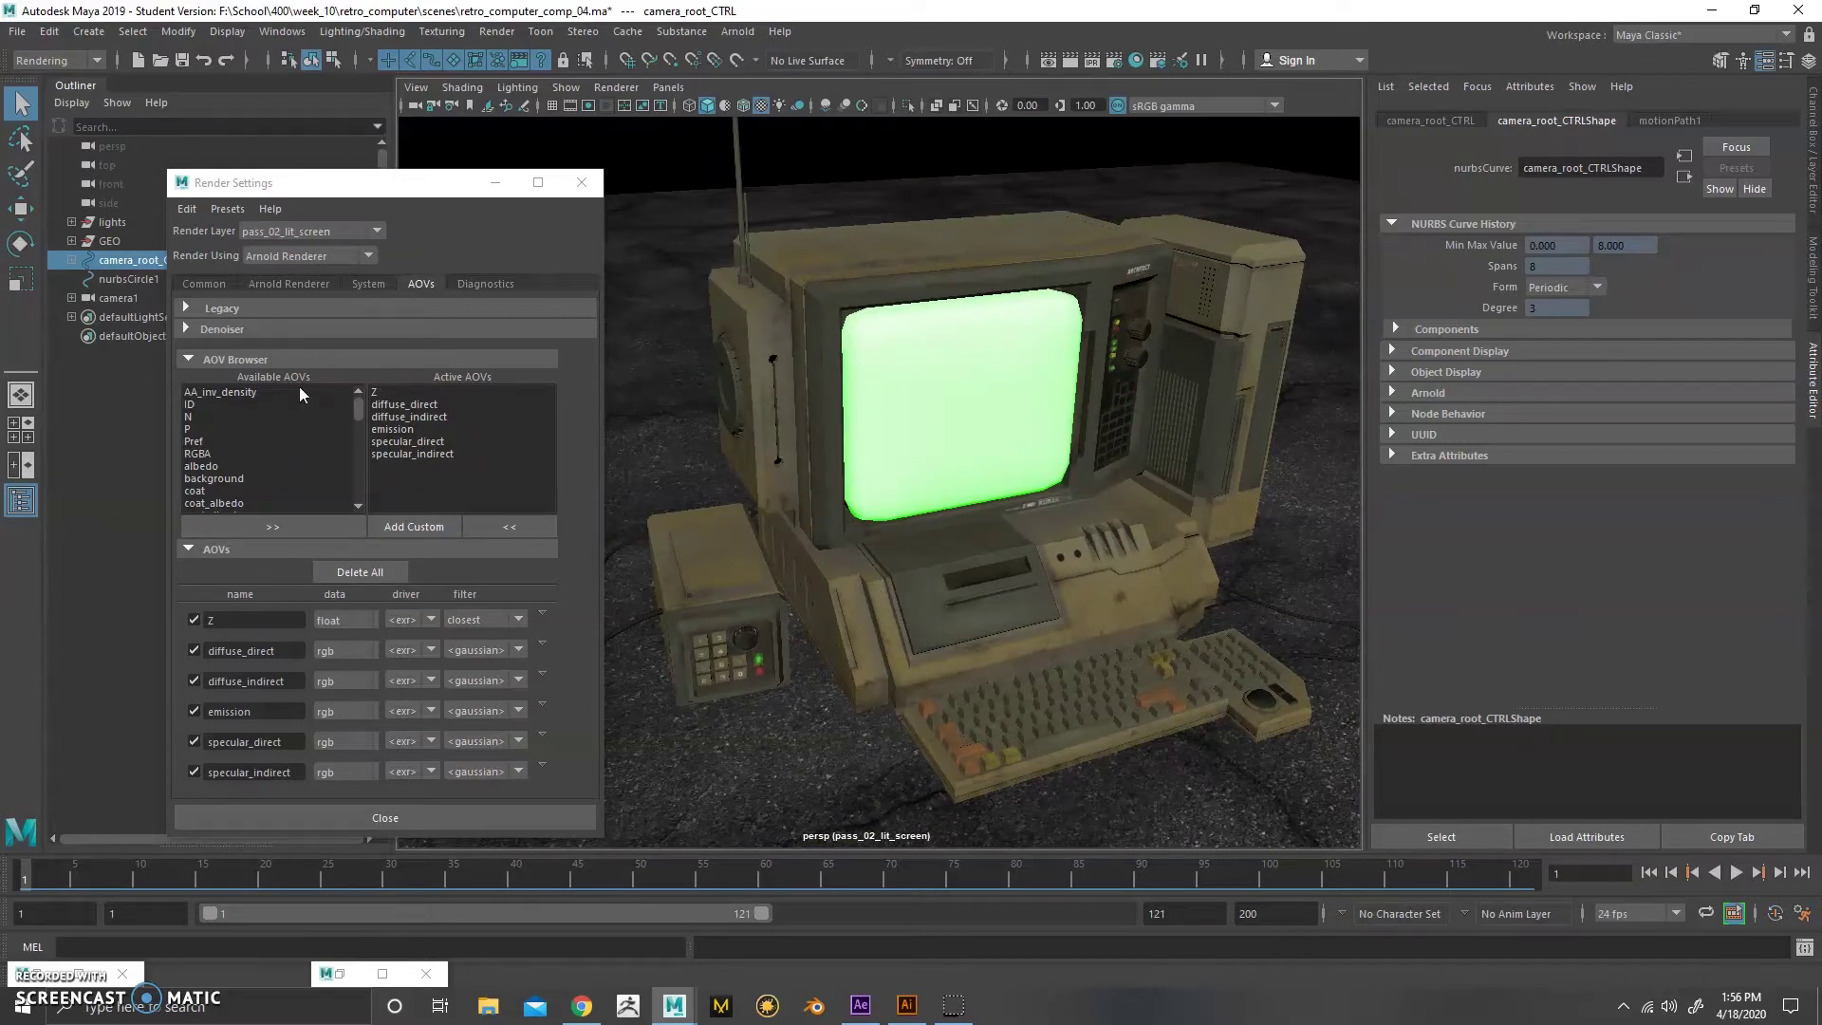
click(219, 467)
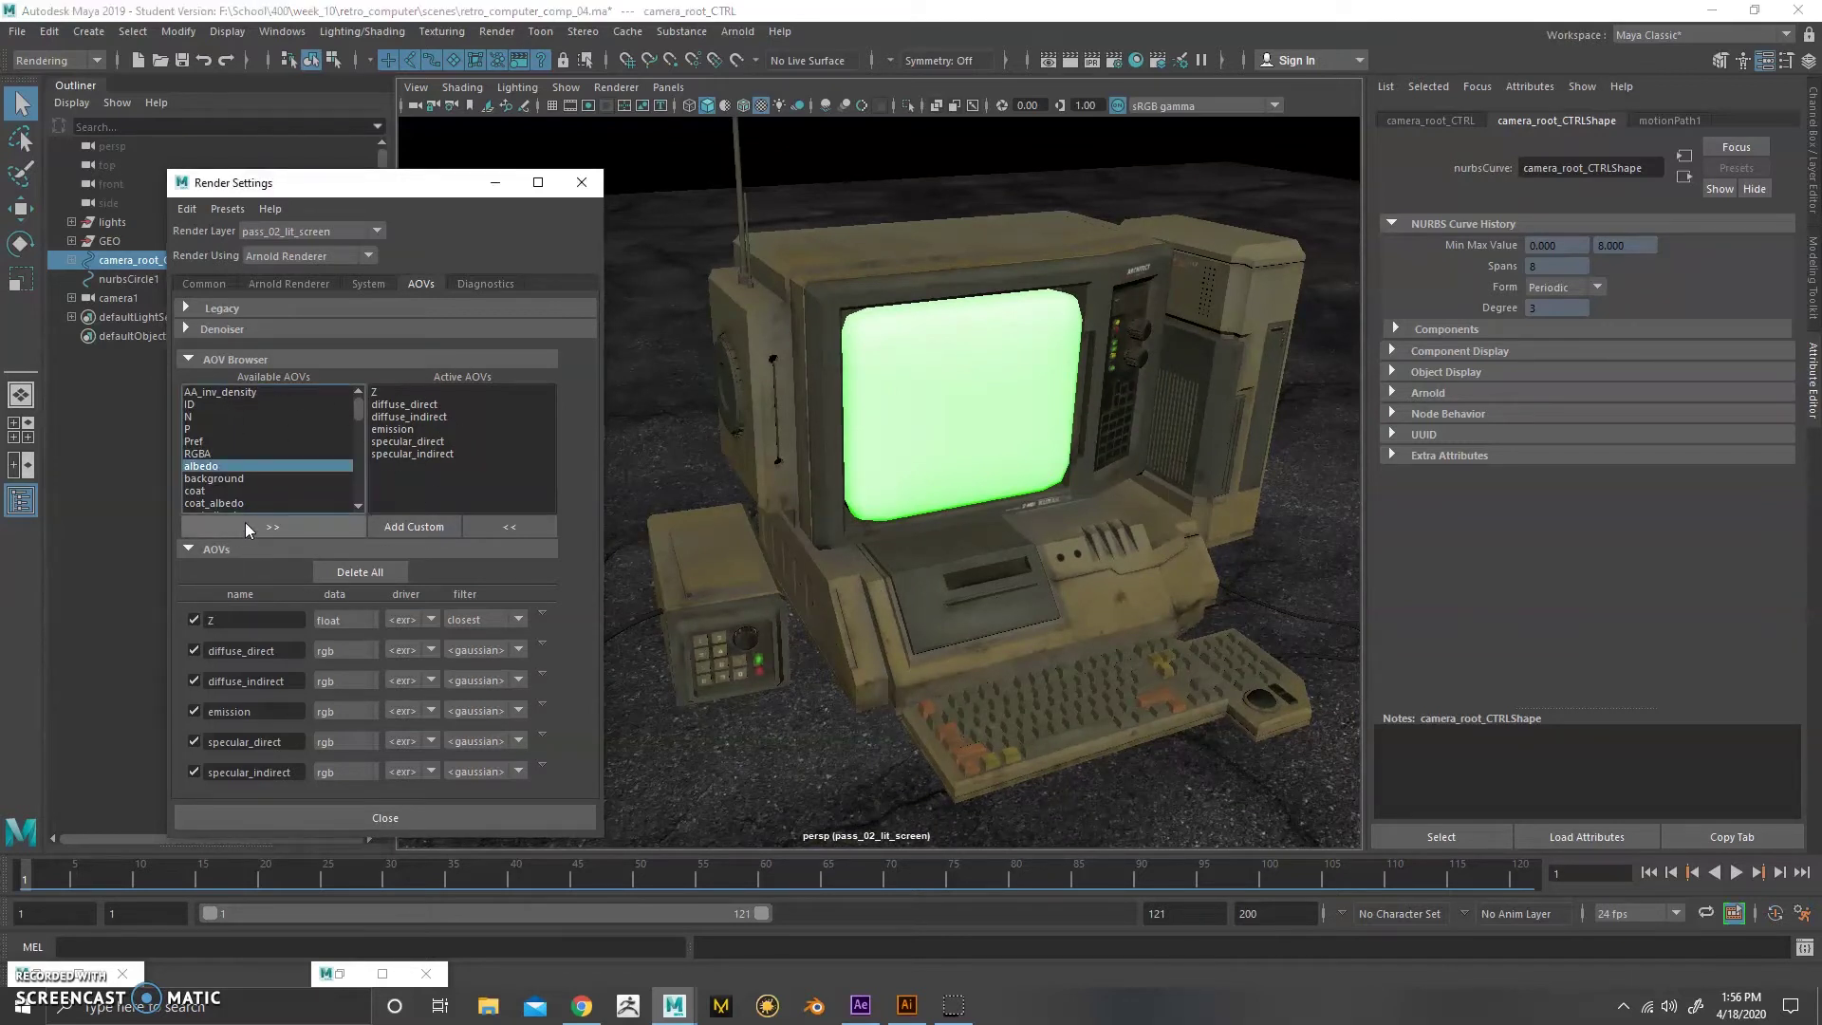
click(245, 523)
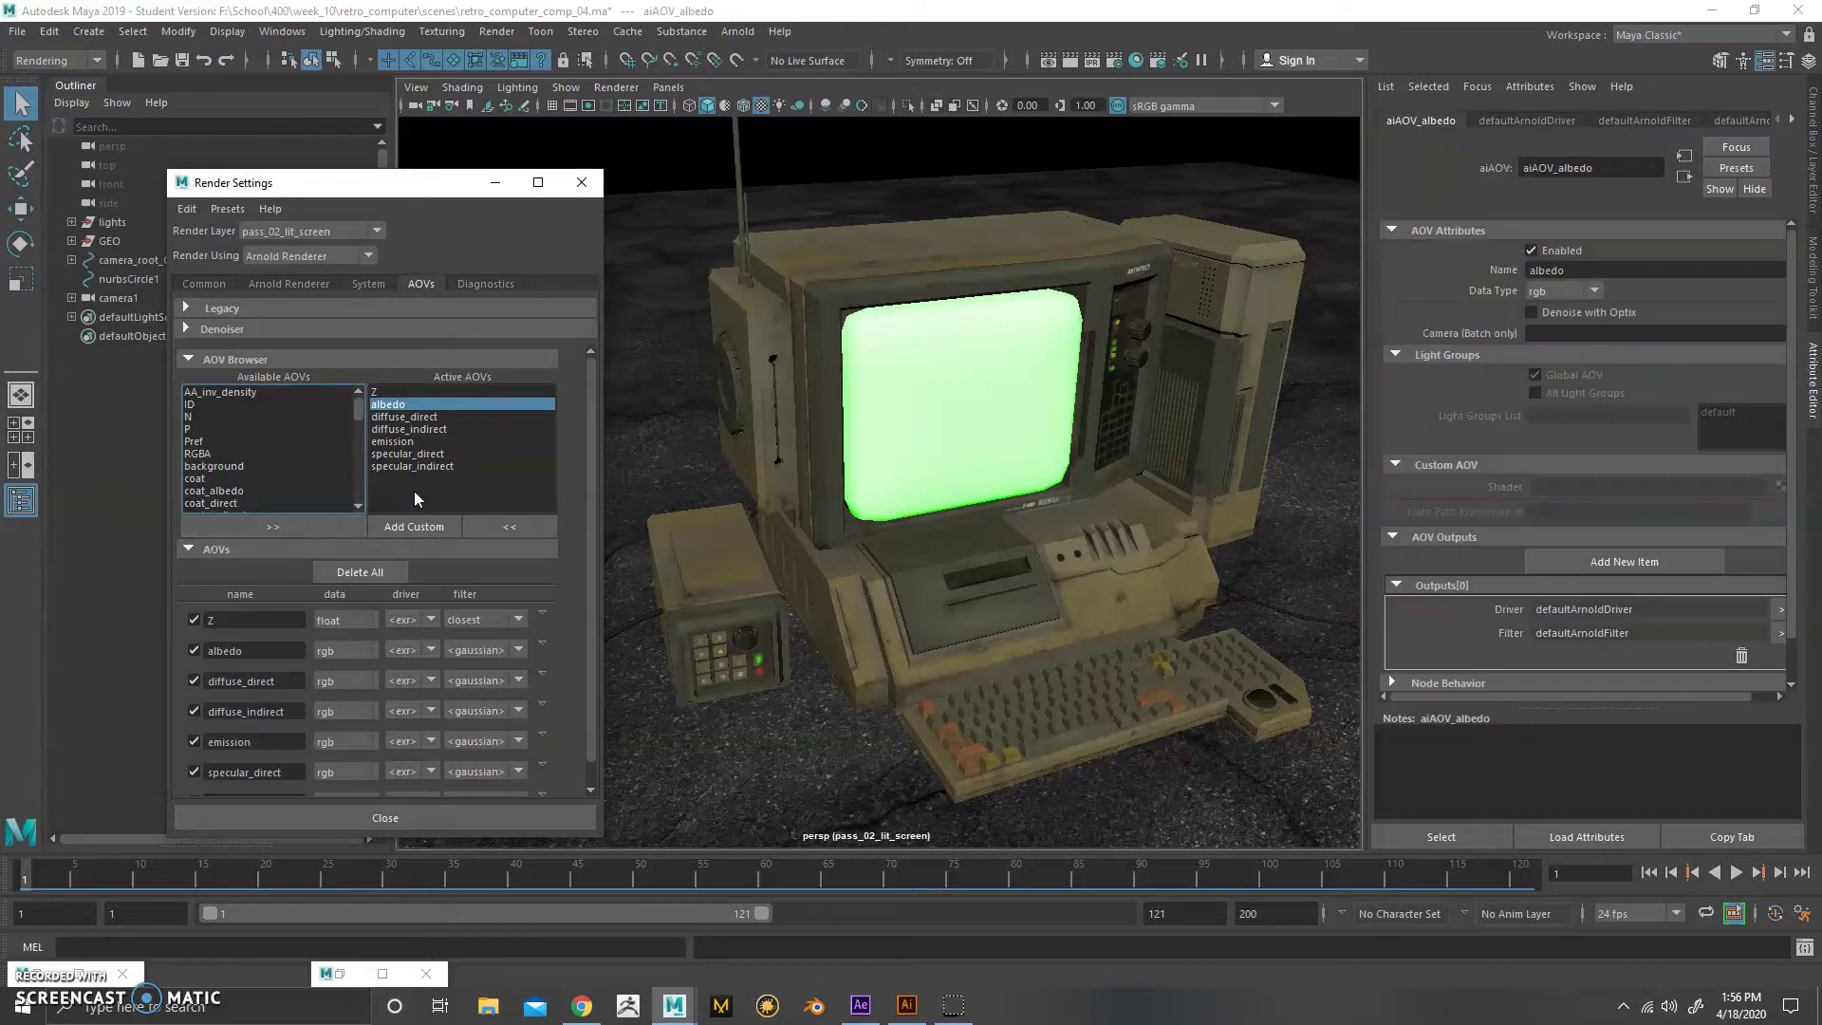
click(514, 526)
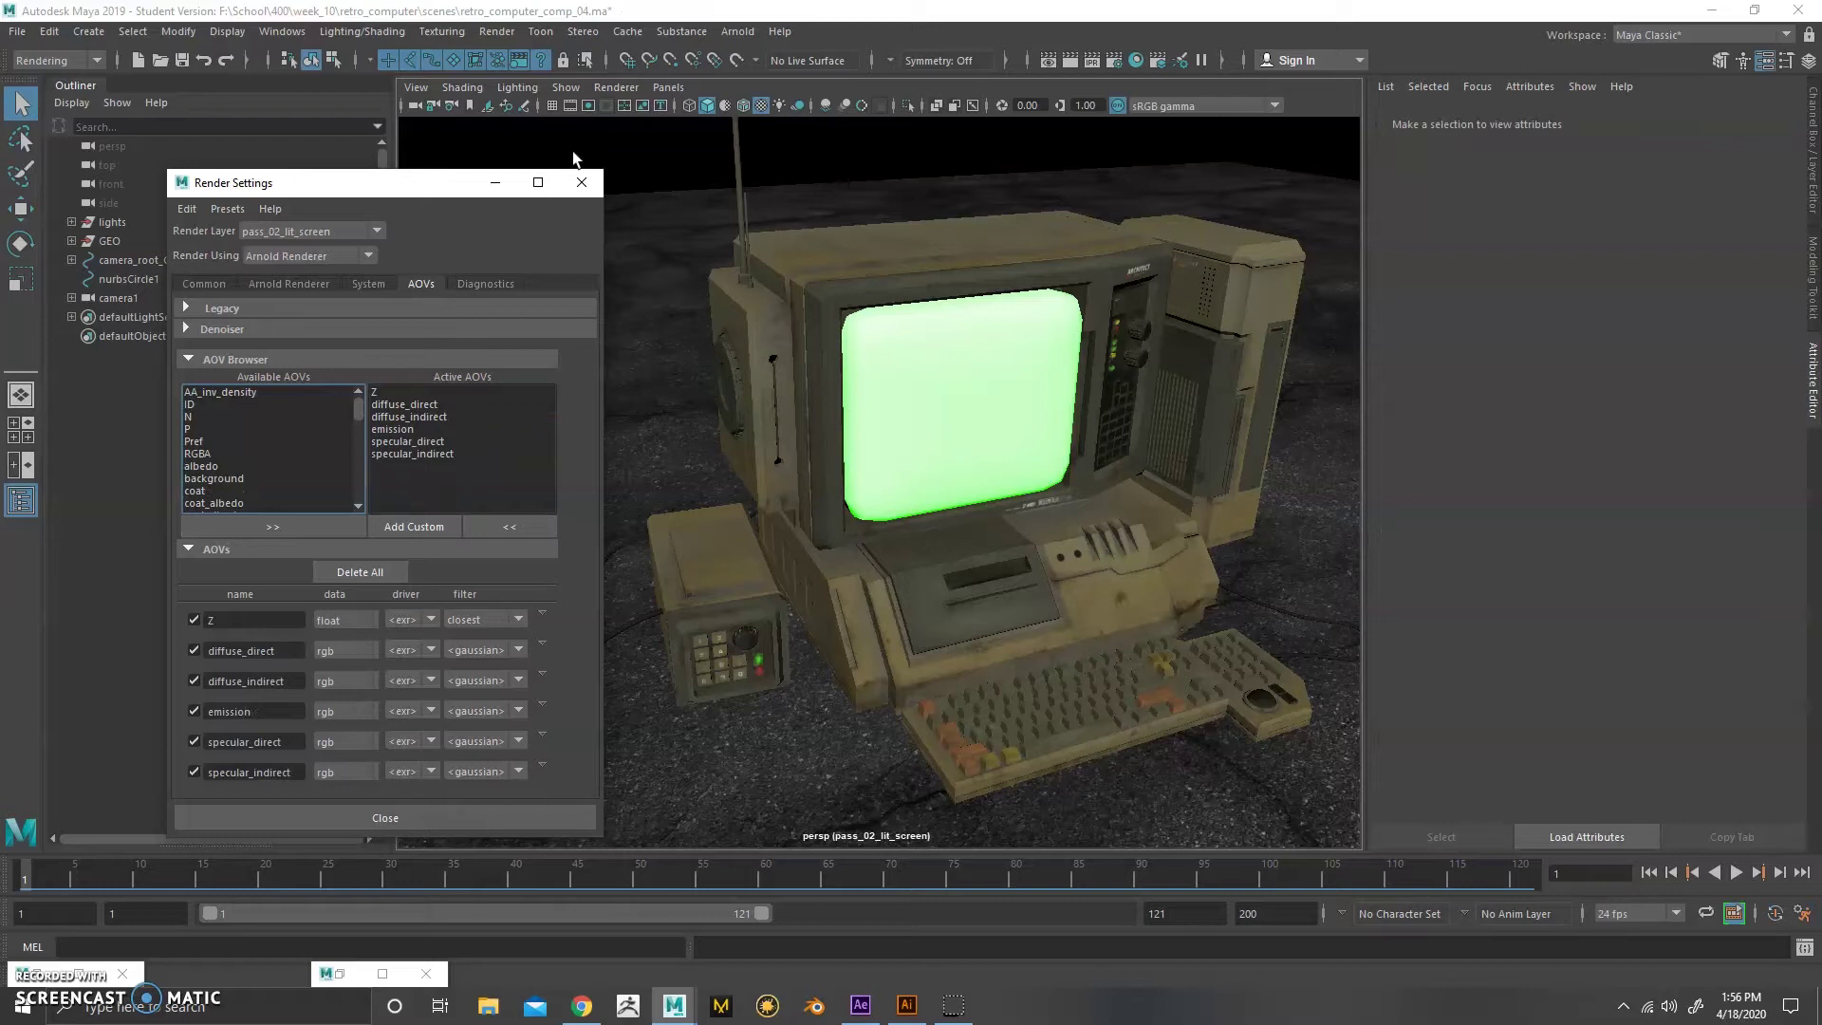
- Close Render Settings and start an Arnold RenderView test render of the computer
click(580, 182)
click(737, 31)
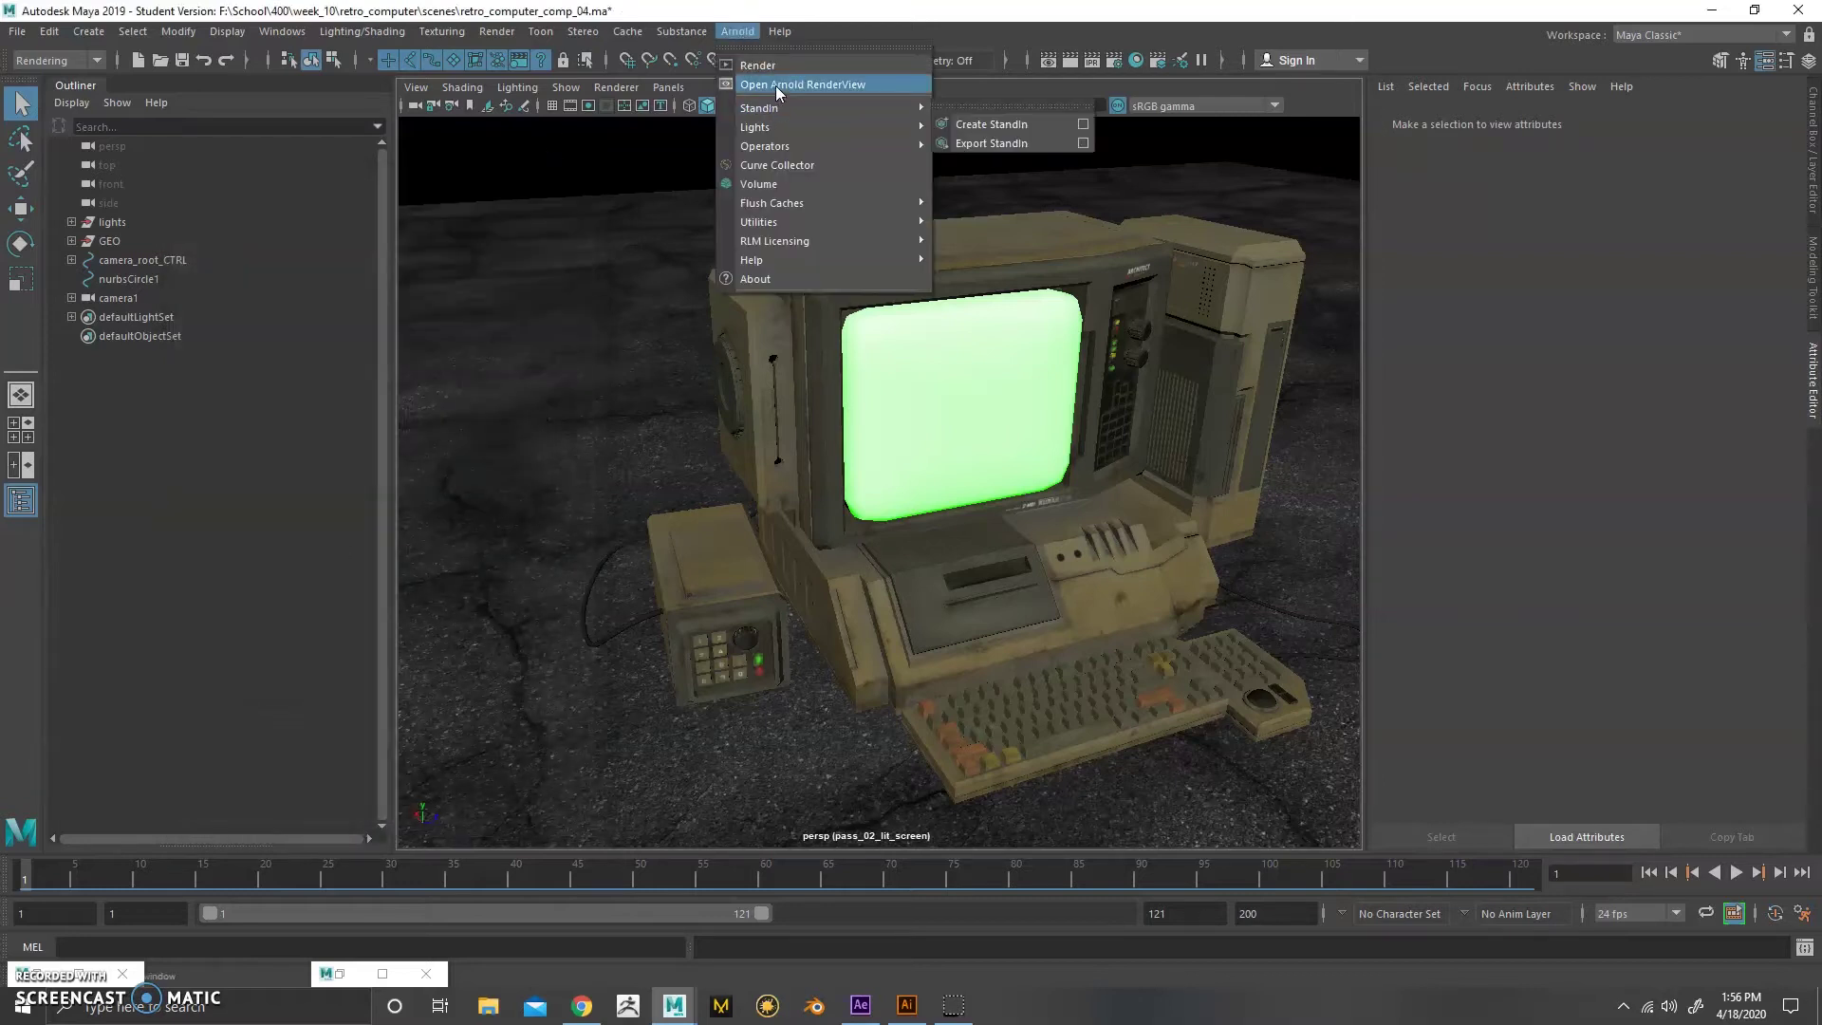
click(776, 86)
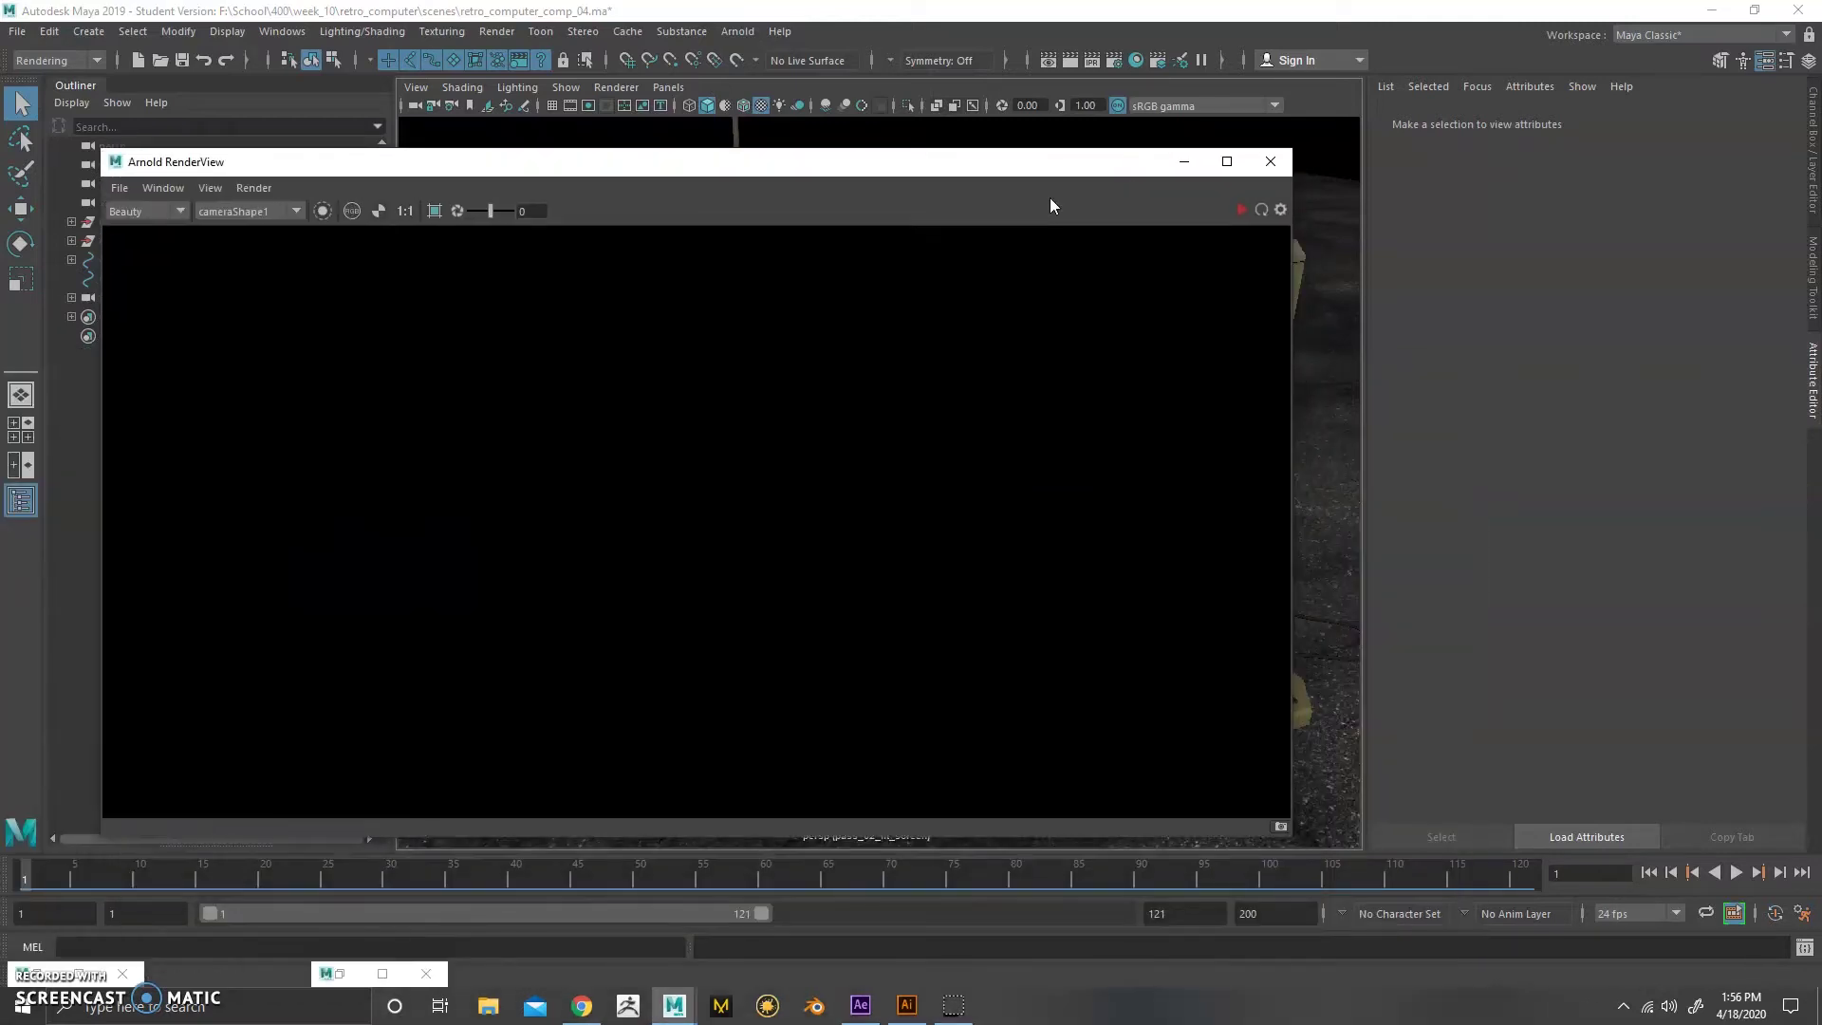
click(1241, 209)
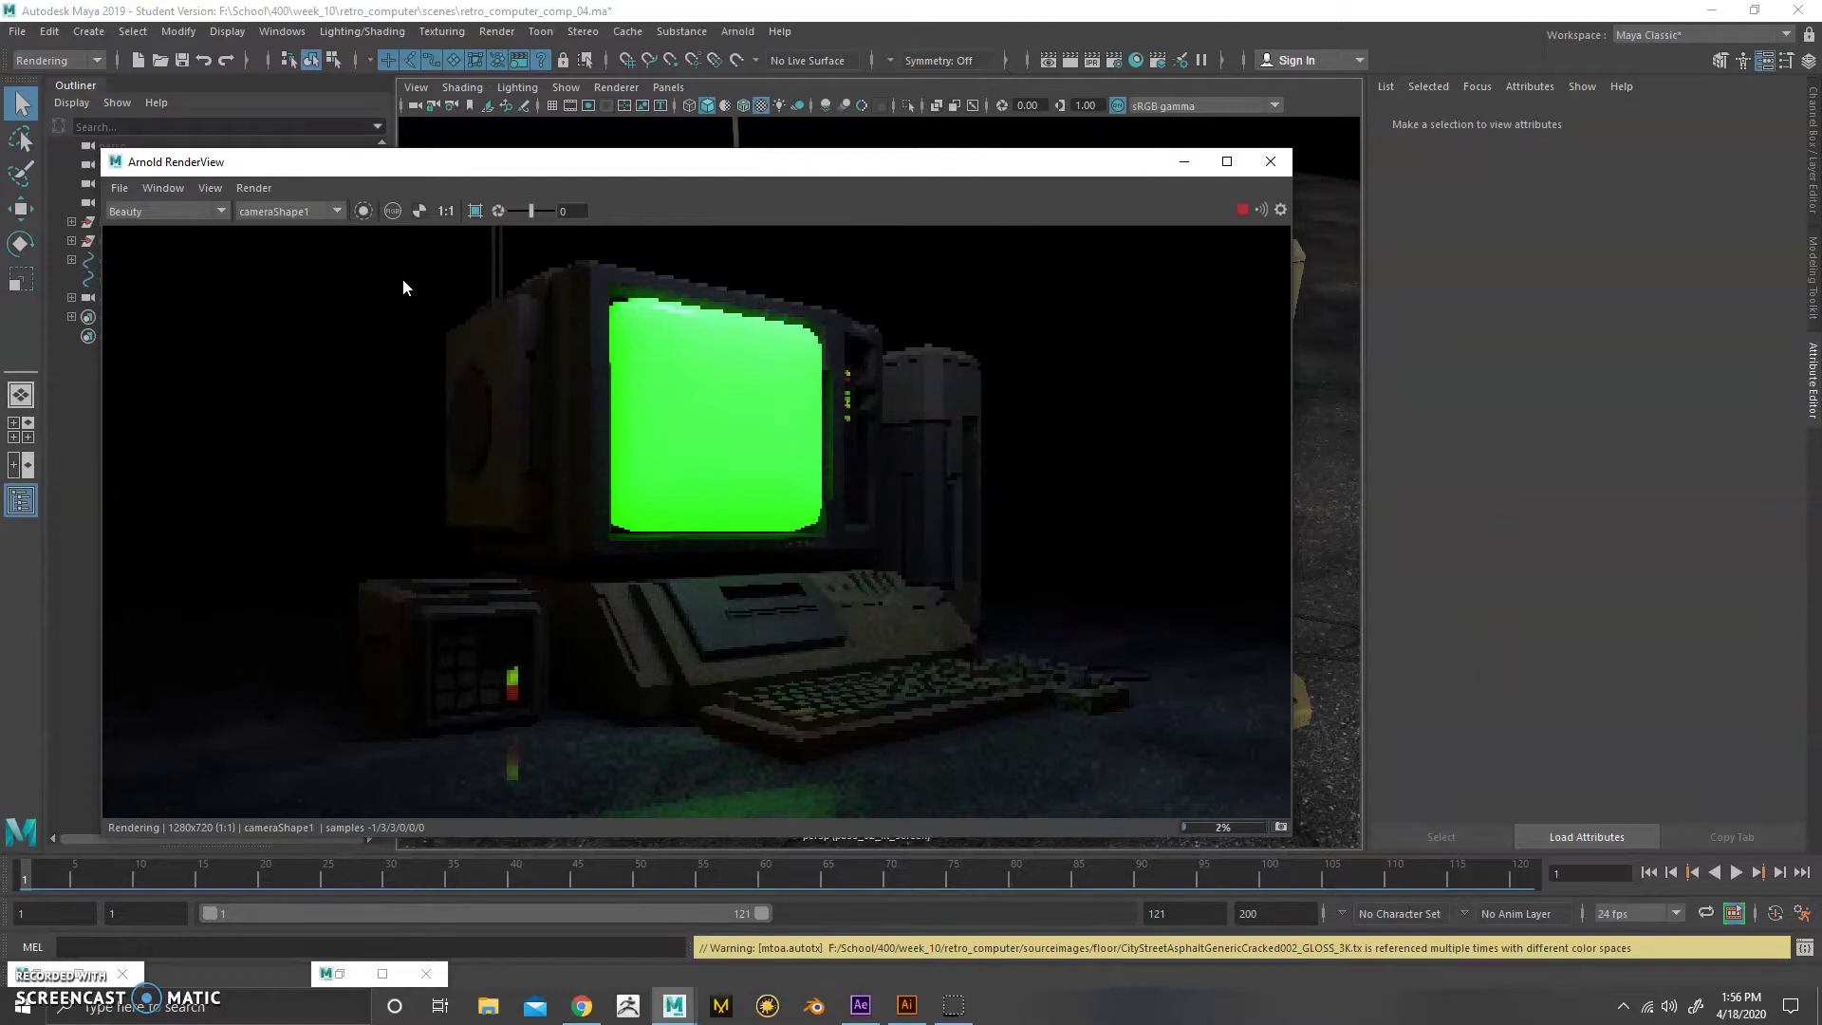
- Check the render pass list, close the RenderView, and tumble the viewport
click(173, 212)
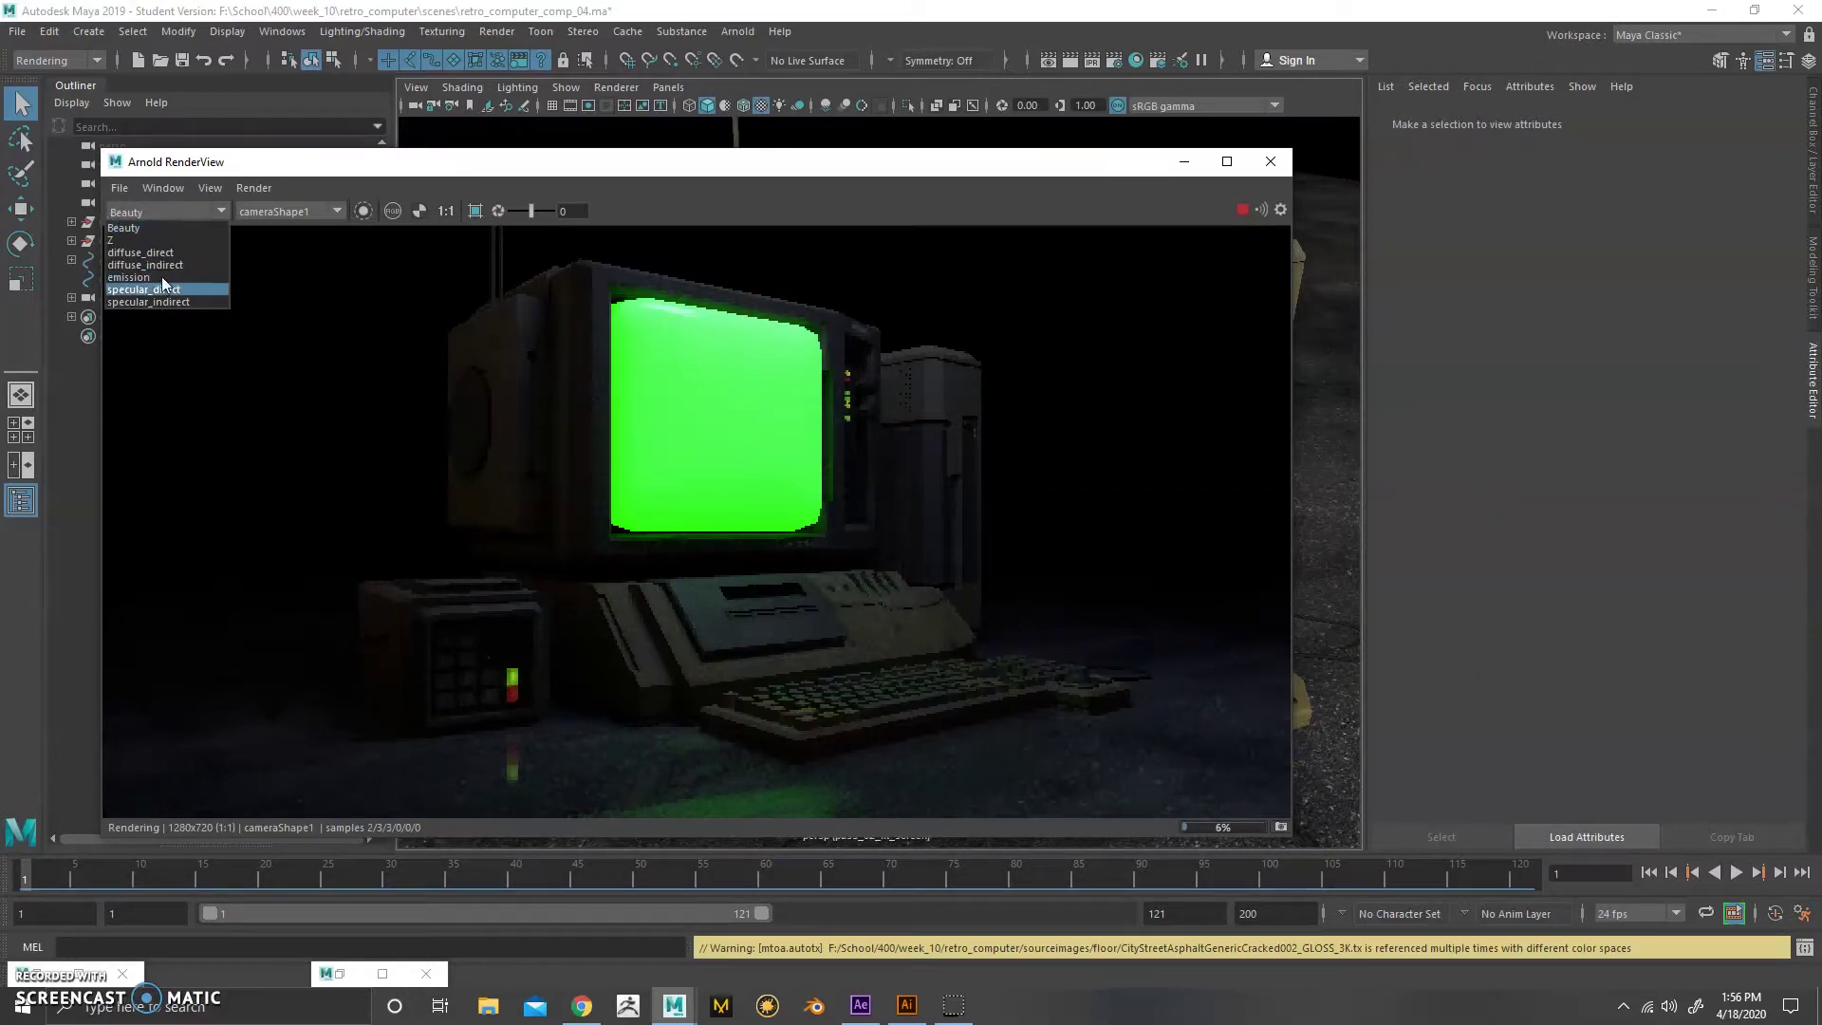
click(1233, 211)
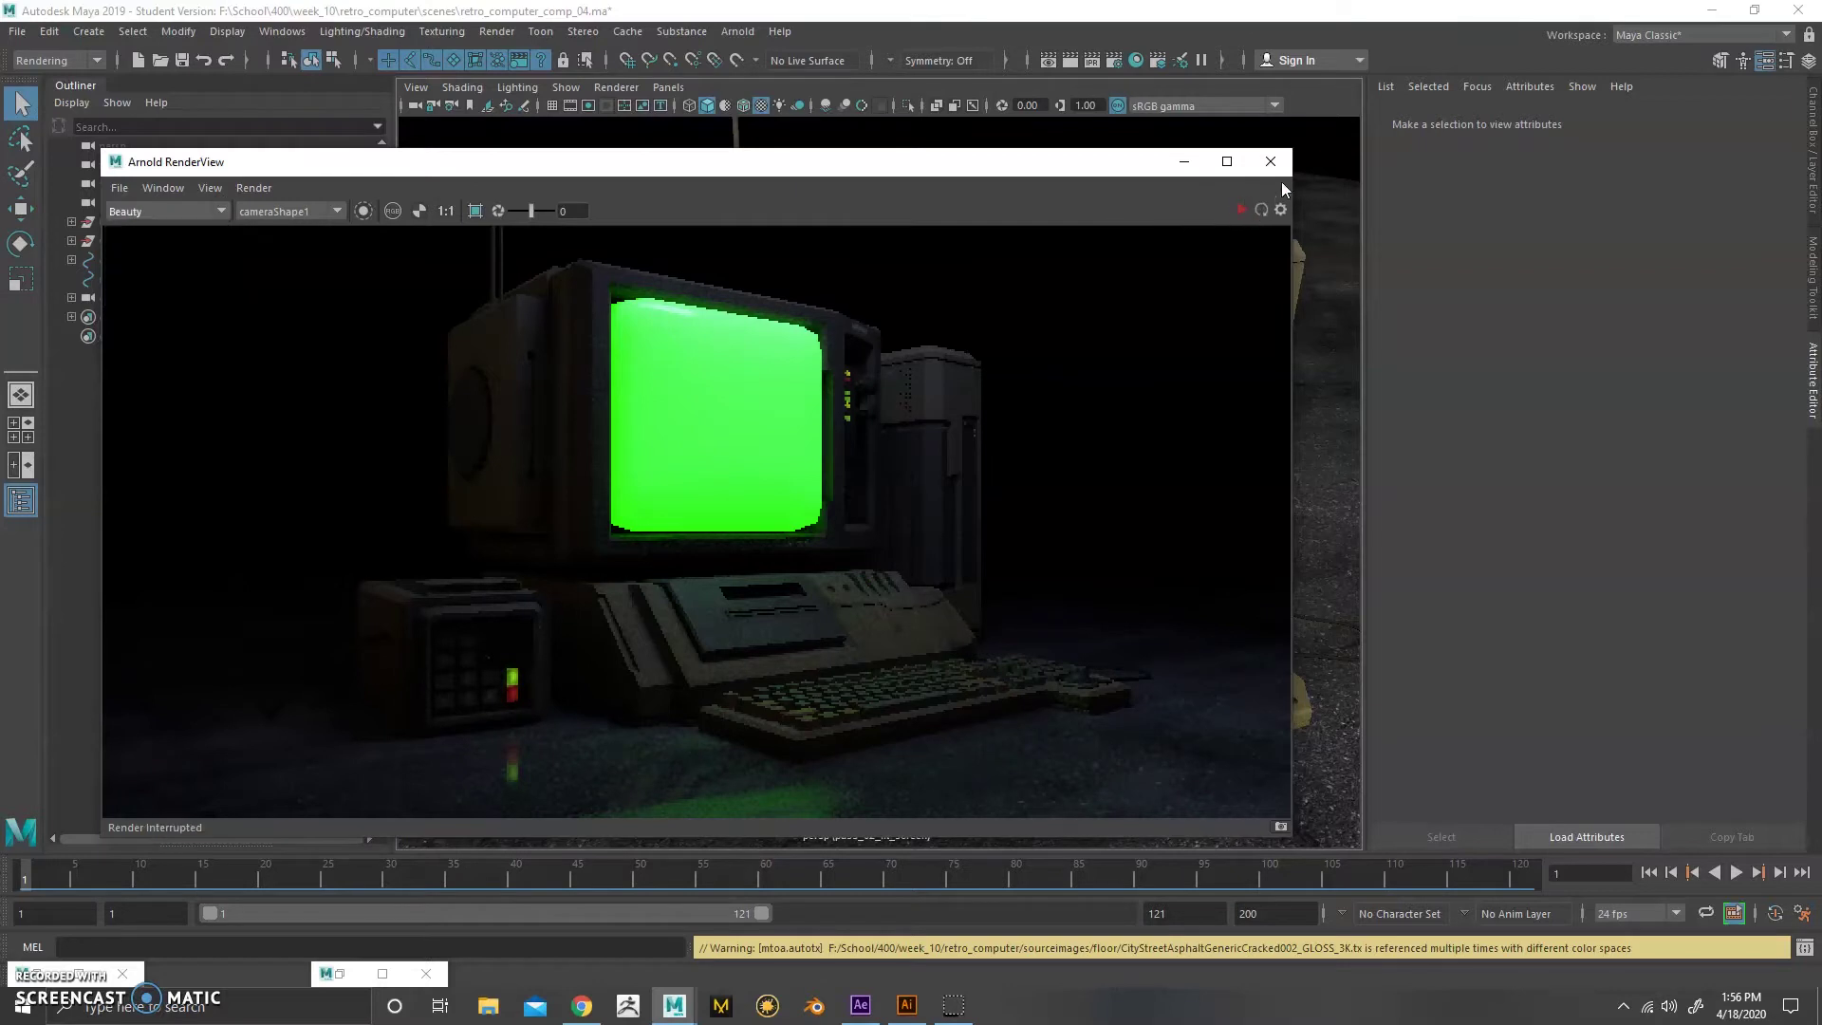
click(1270, 161)
alt+drag(930, 339, 909, 321)
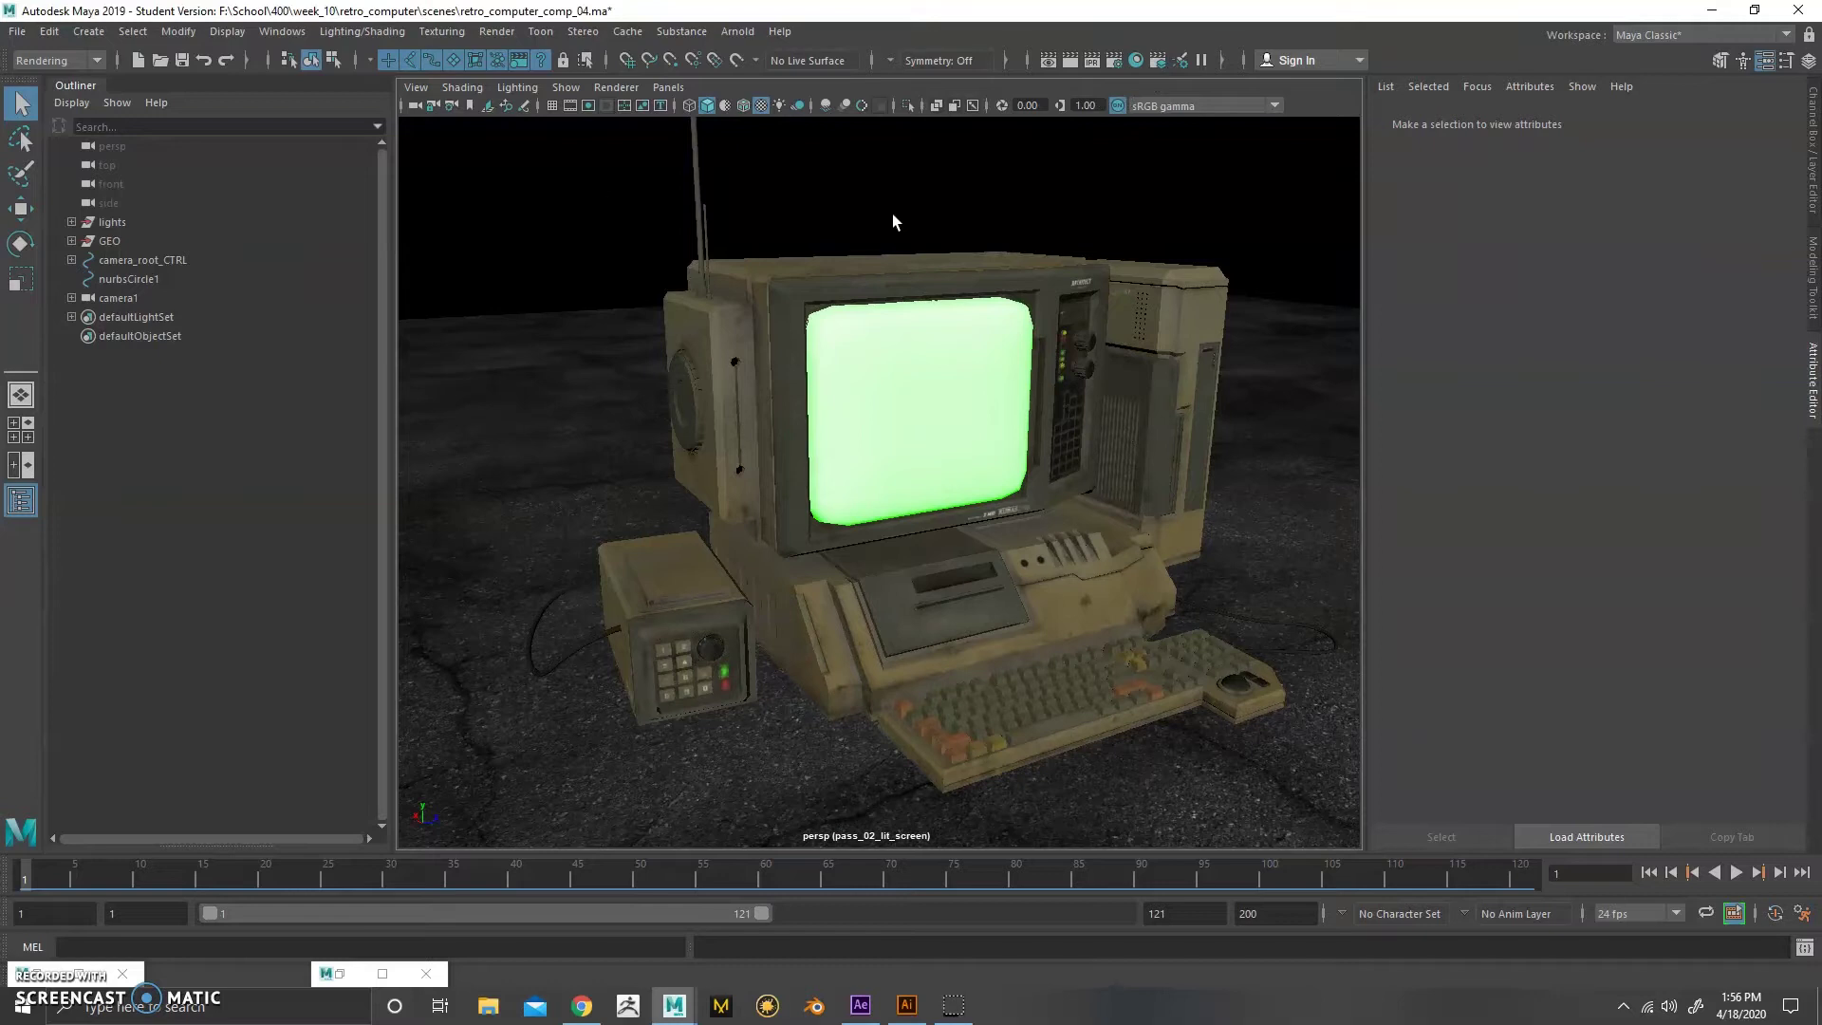
- Open Render Setup, minimize it, and move the view closer to the computer
click(1158, 60)
drag(921, 183, 544, 211)
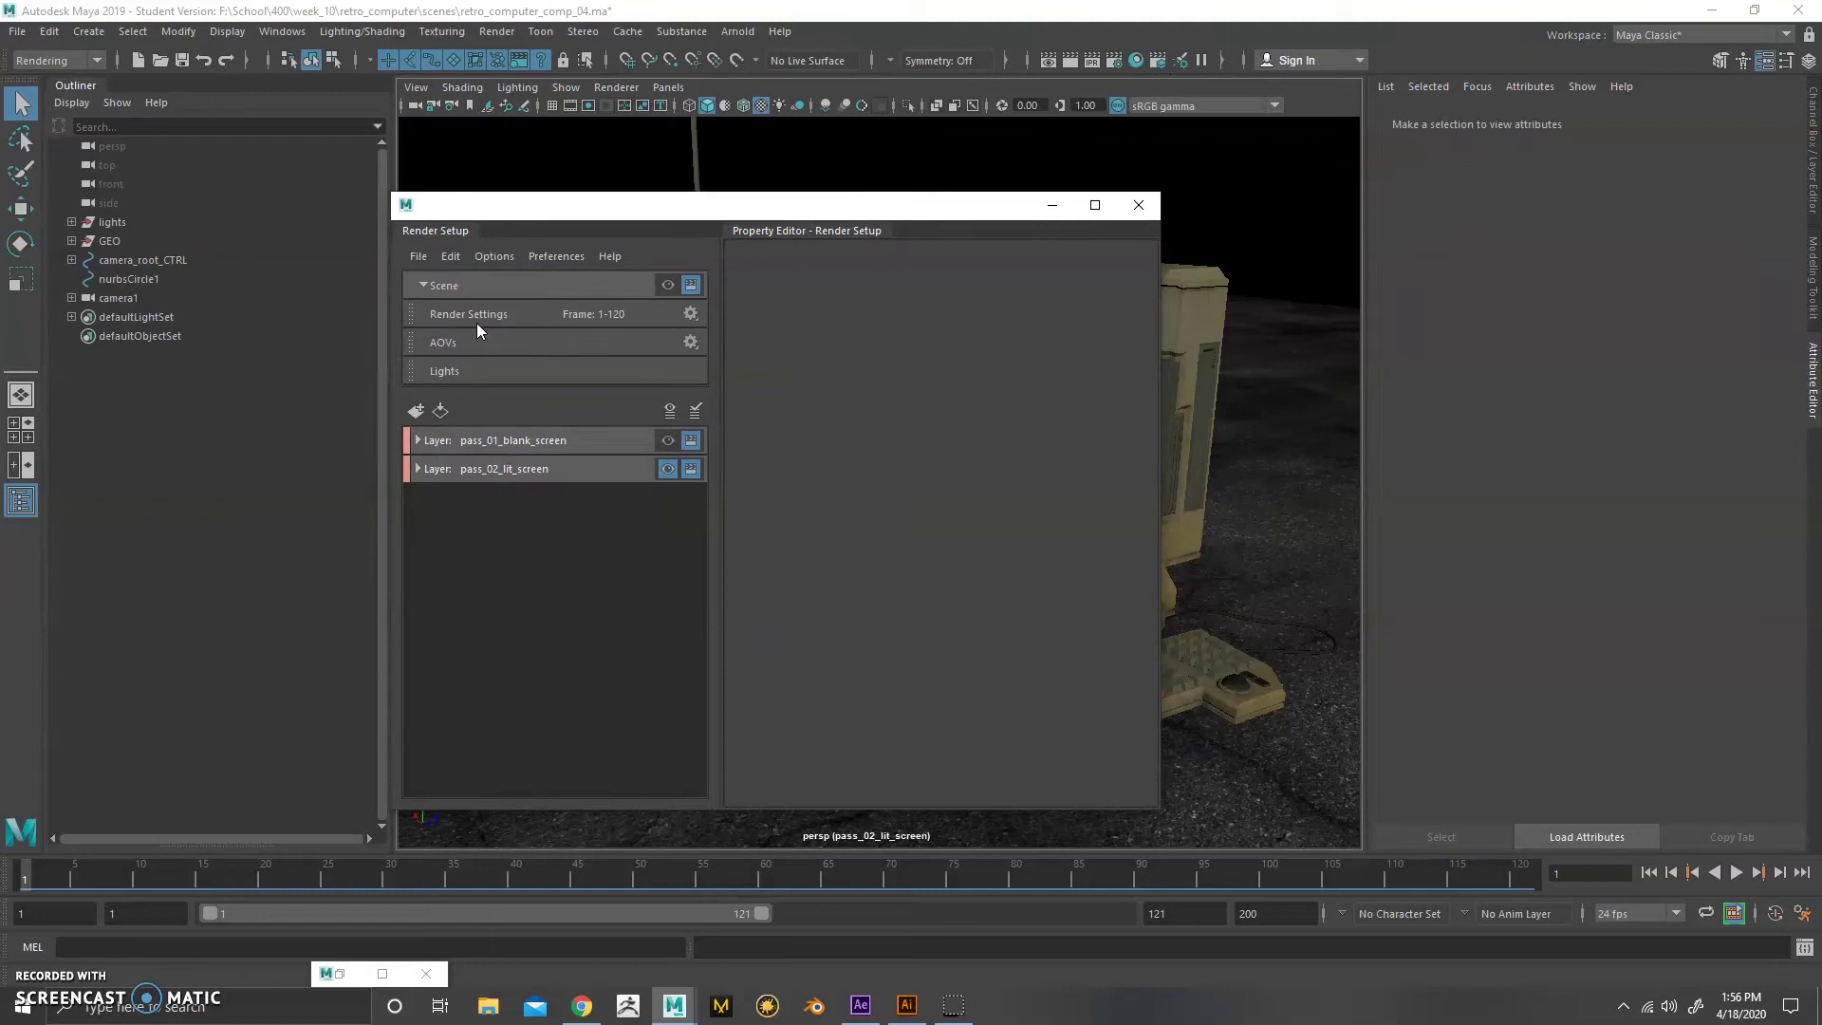
click(1051, 205)
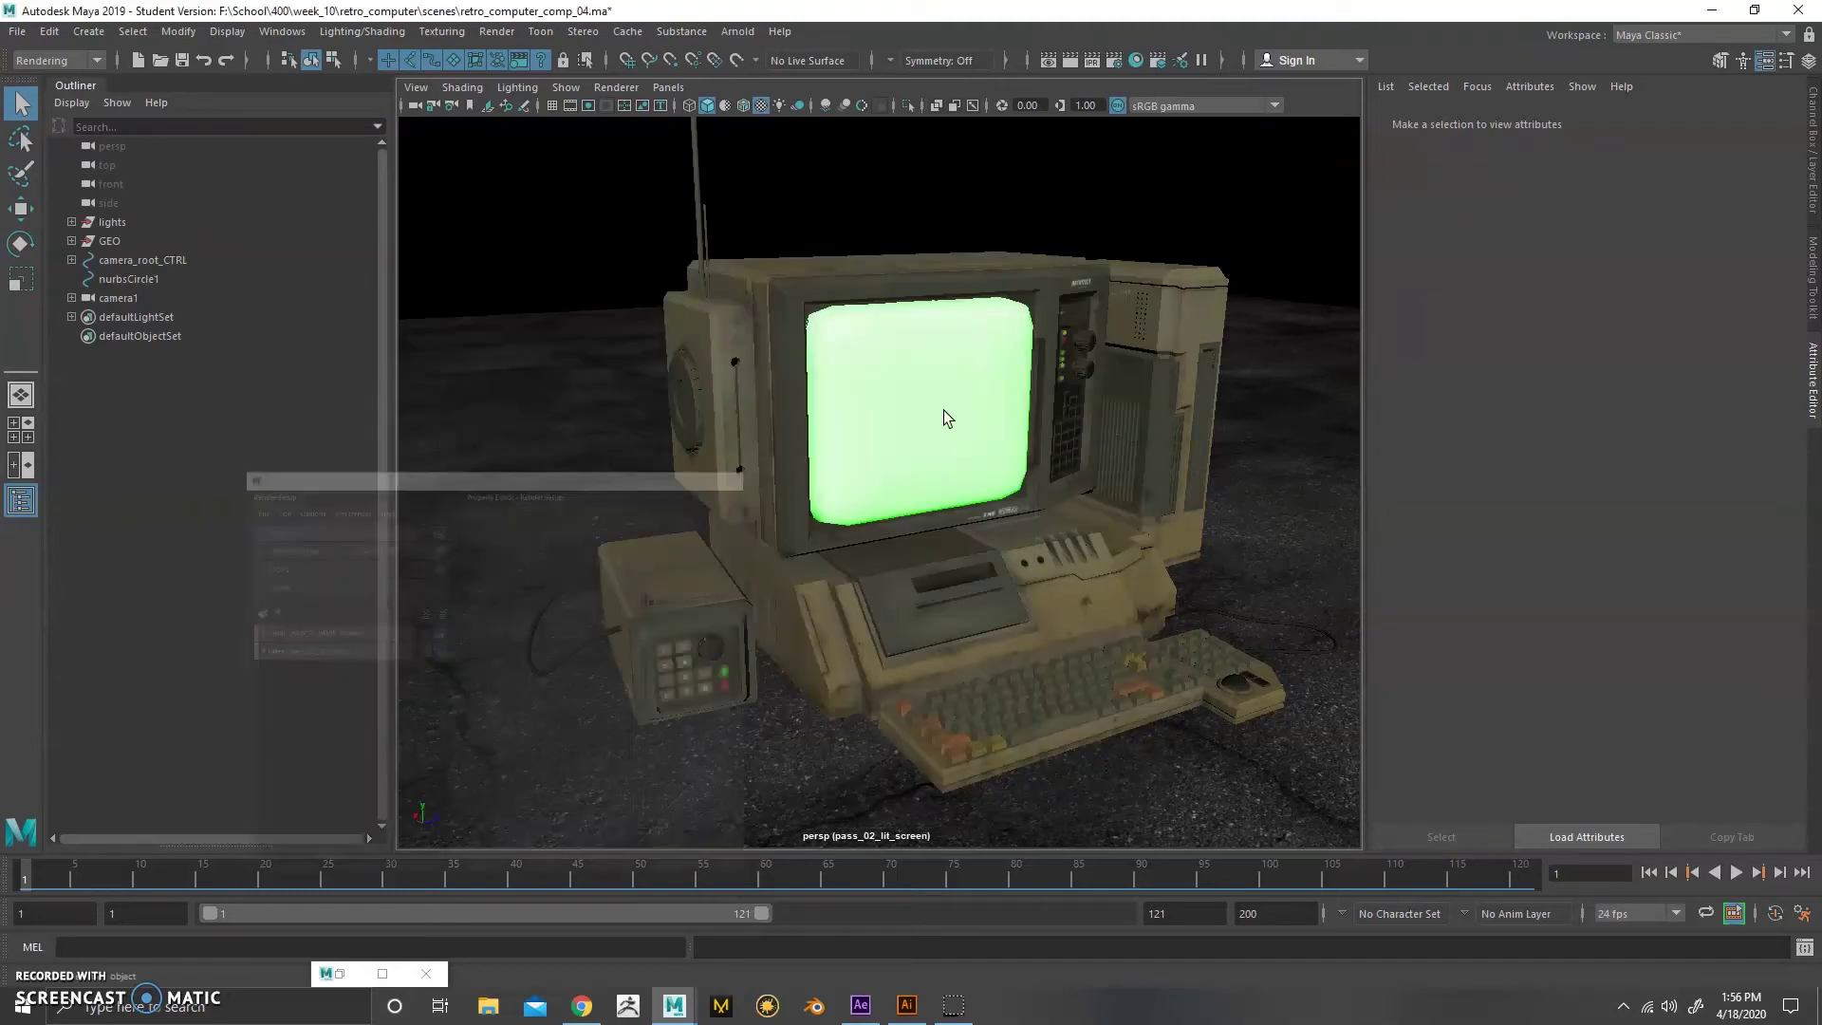
alt+right_drag(944, 410, 911, 574)
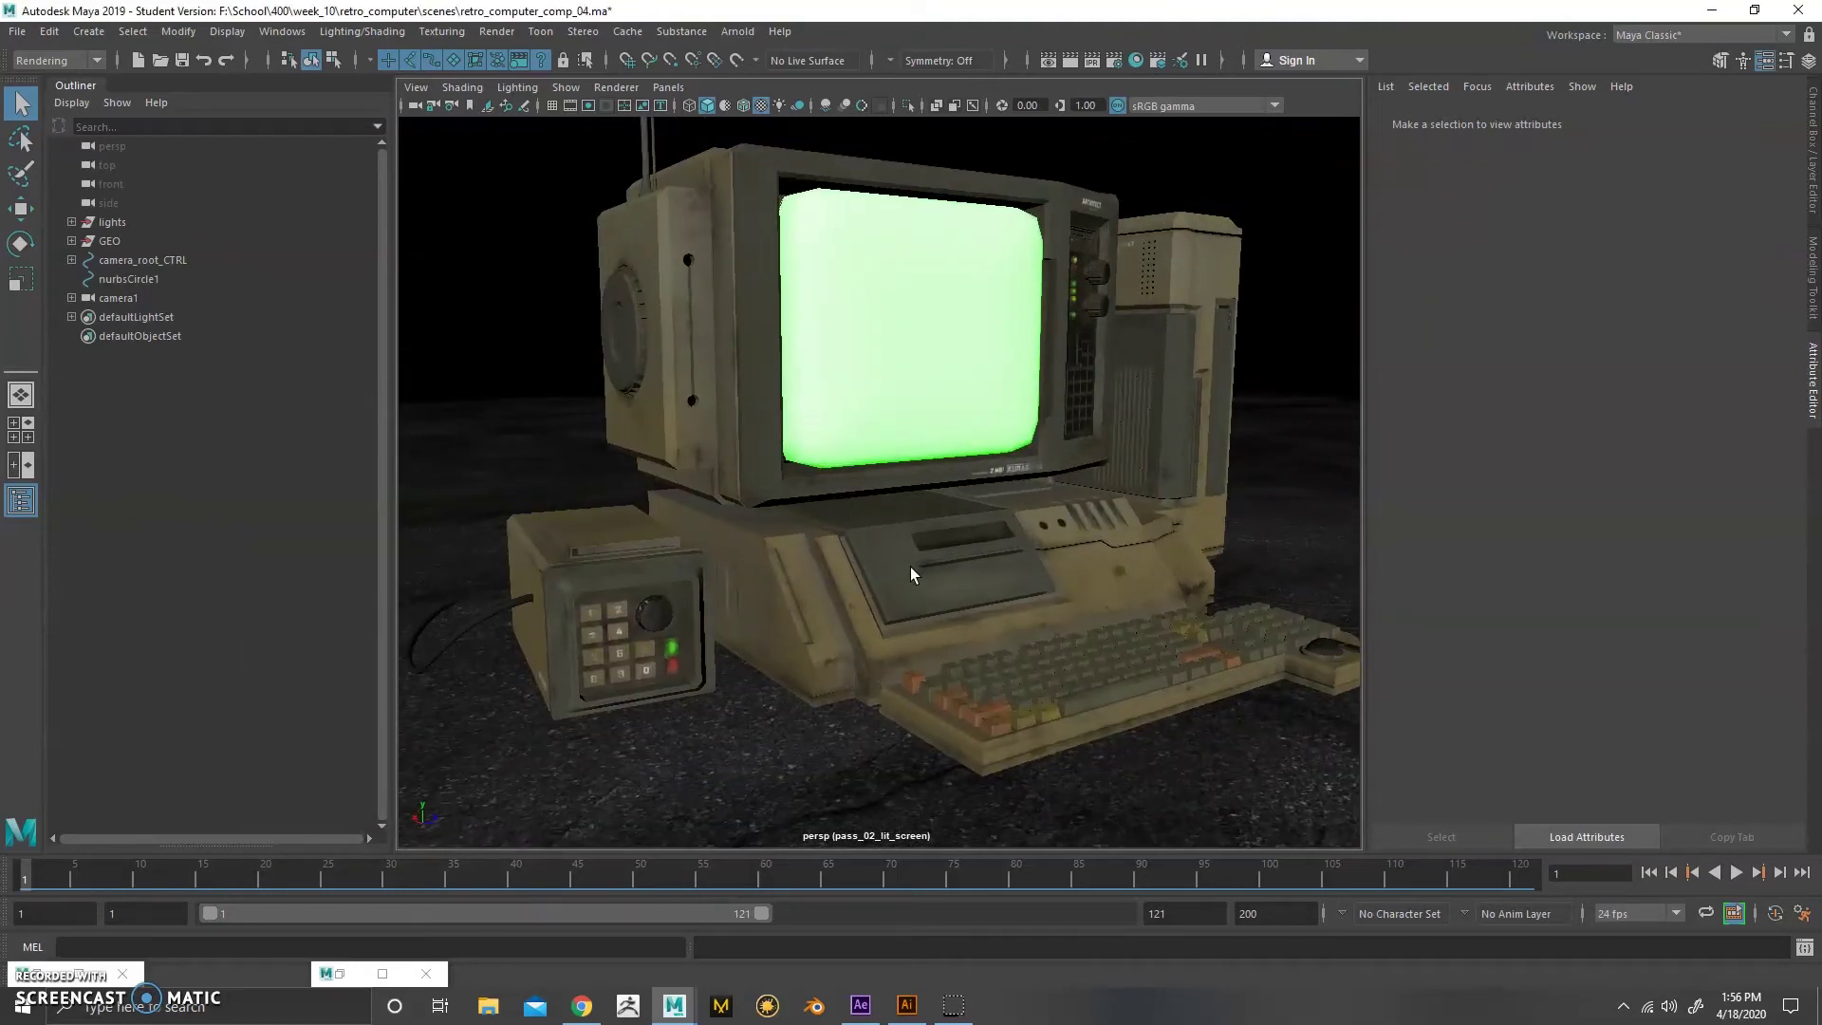
alt+drag(910, 574, 927, 447)
- Expand the GEO group and hide computer_lit_screen_GEO with H
click(264, 243)
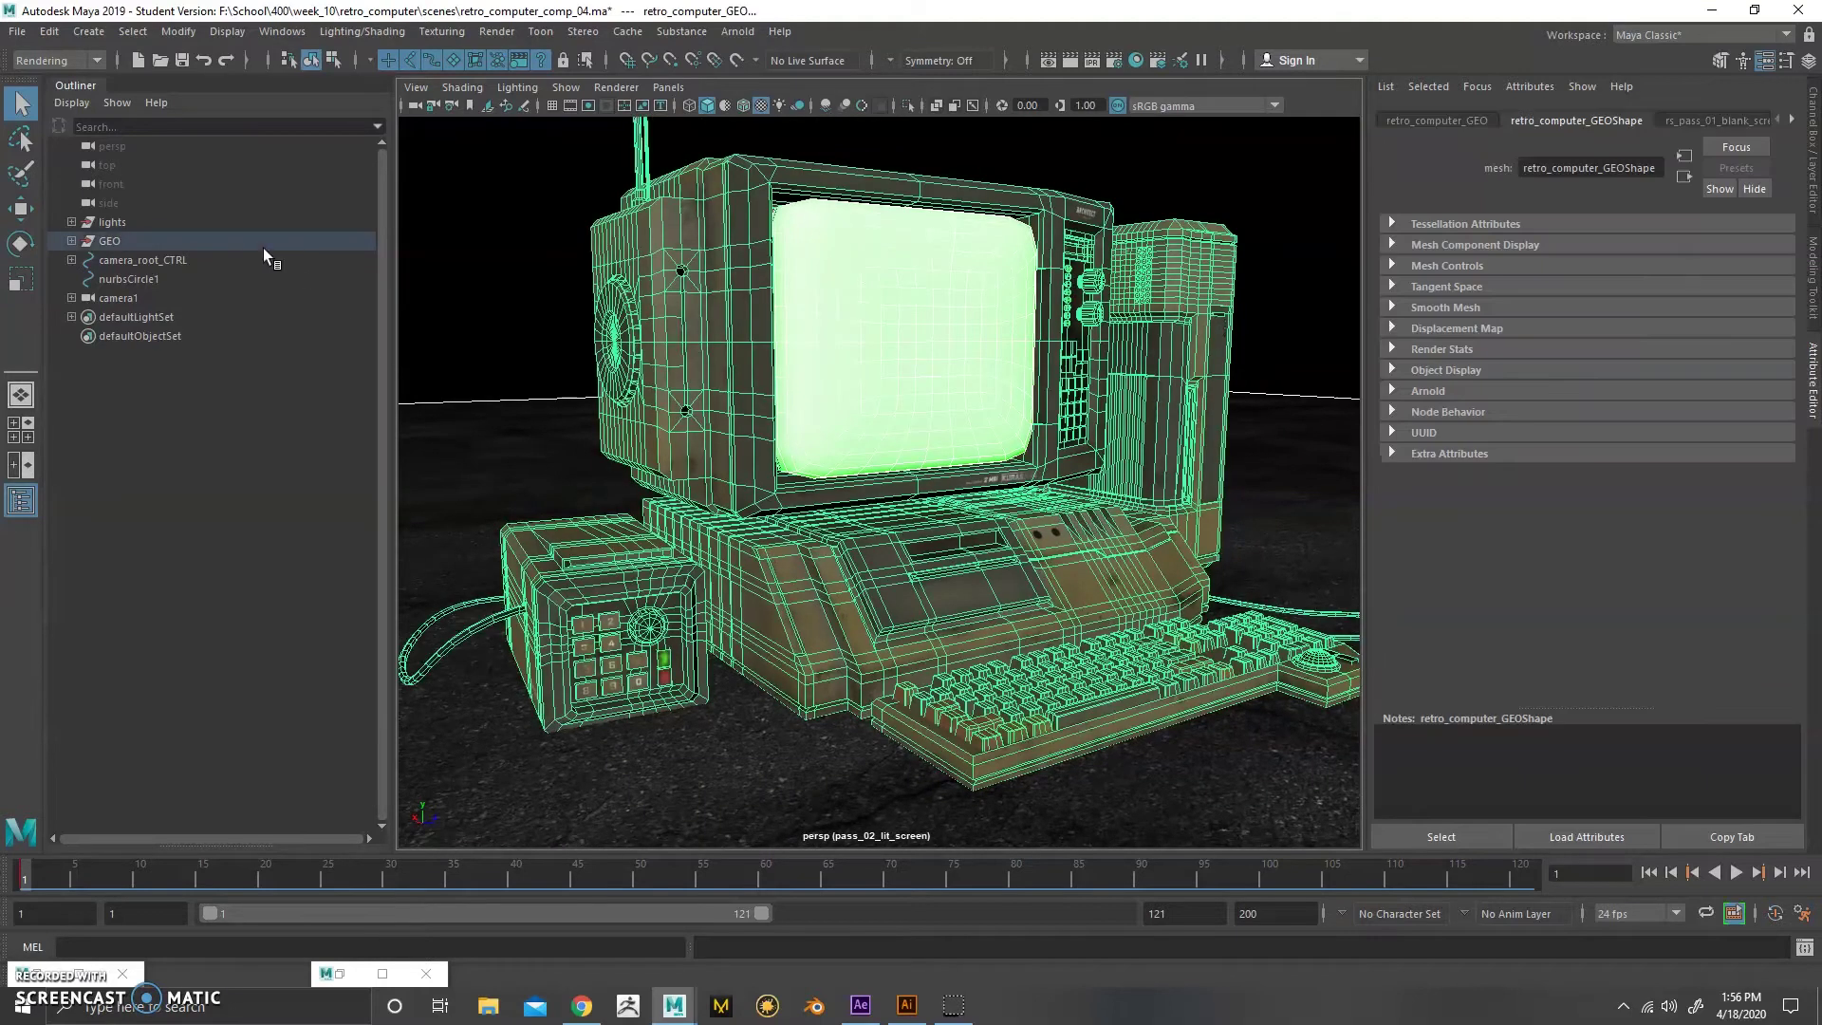
click(71, 242)
click(148, 326)
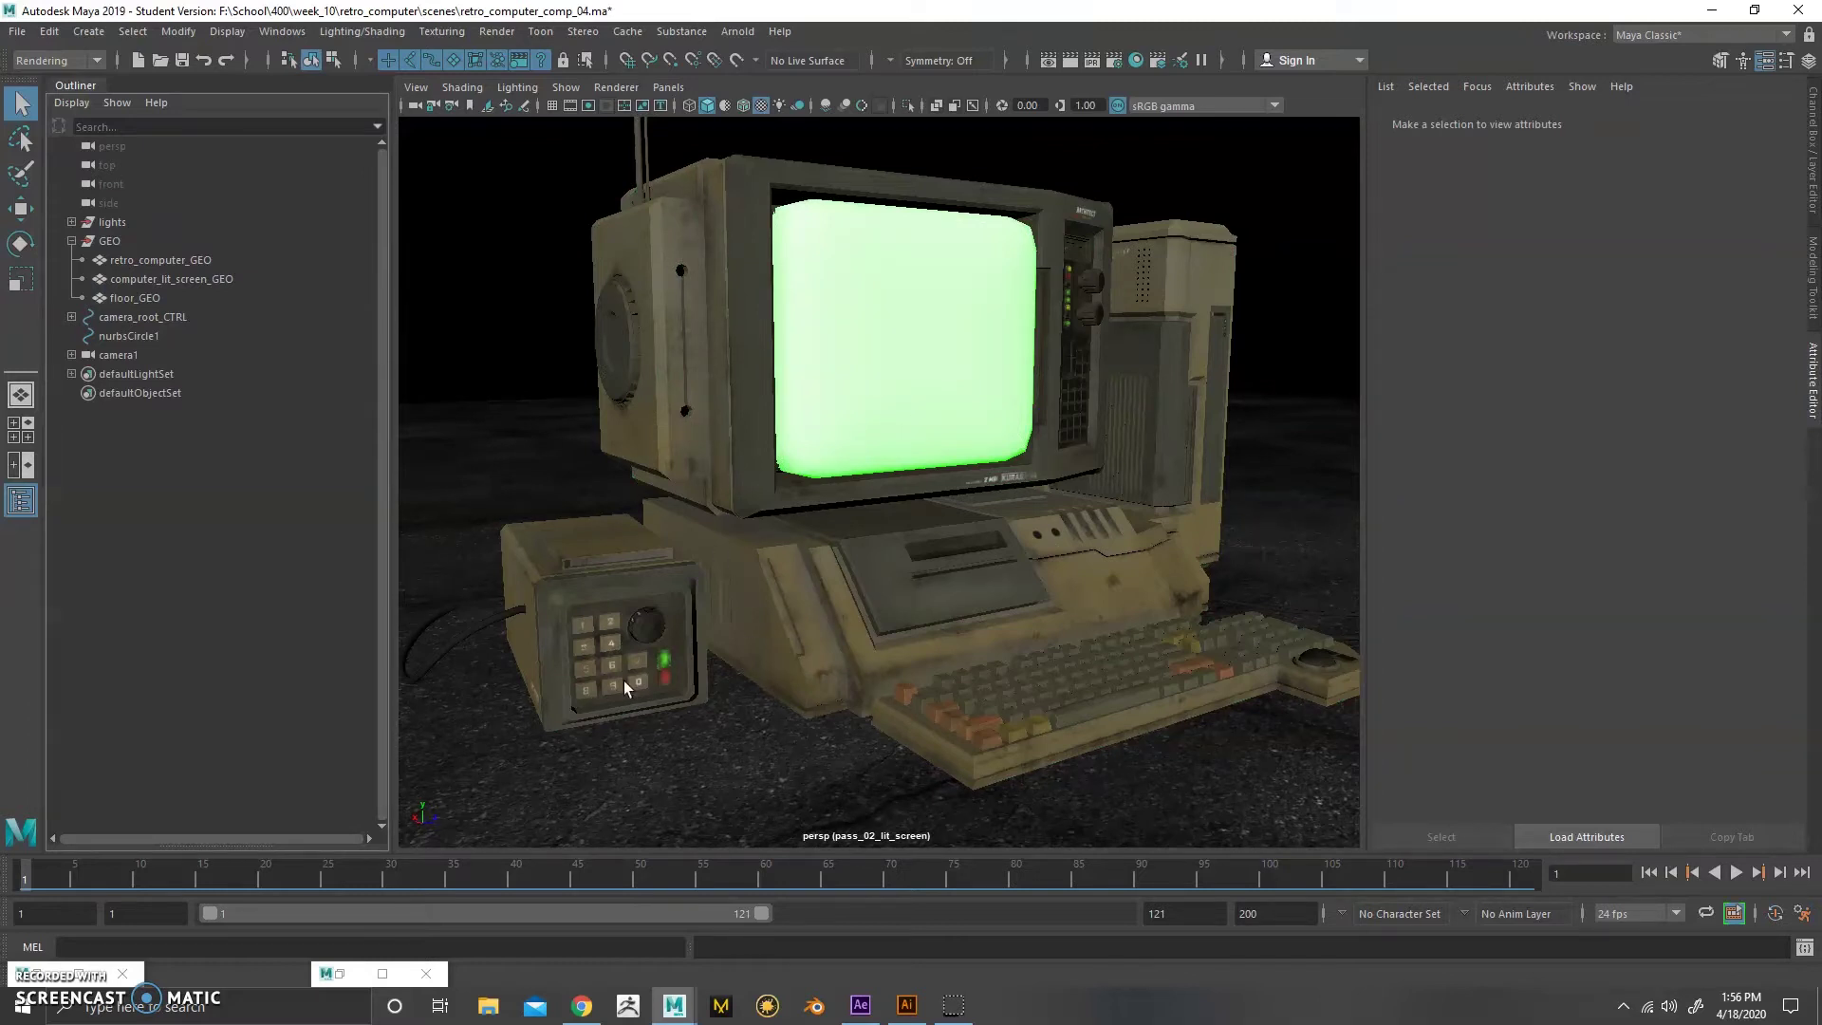
click(245, 277)
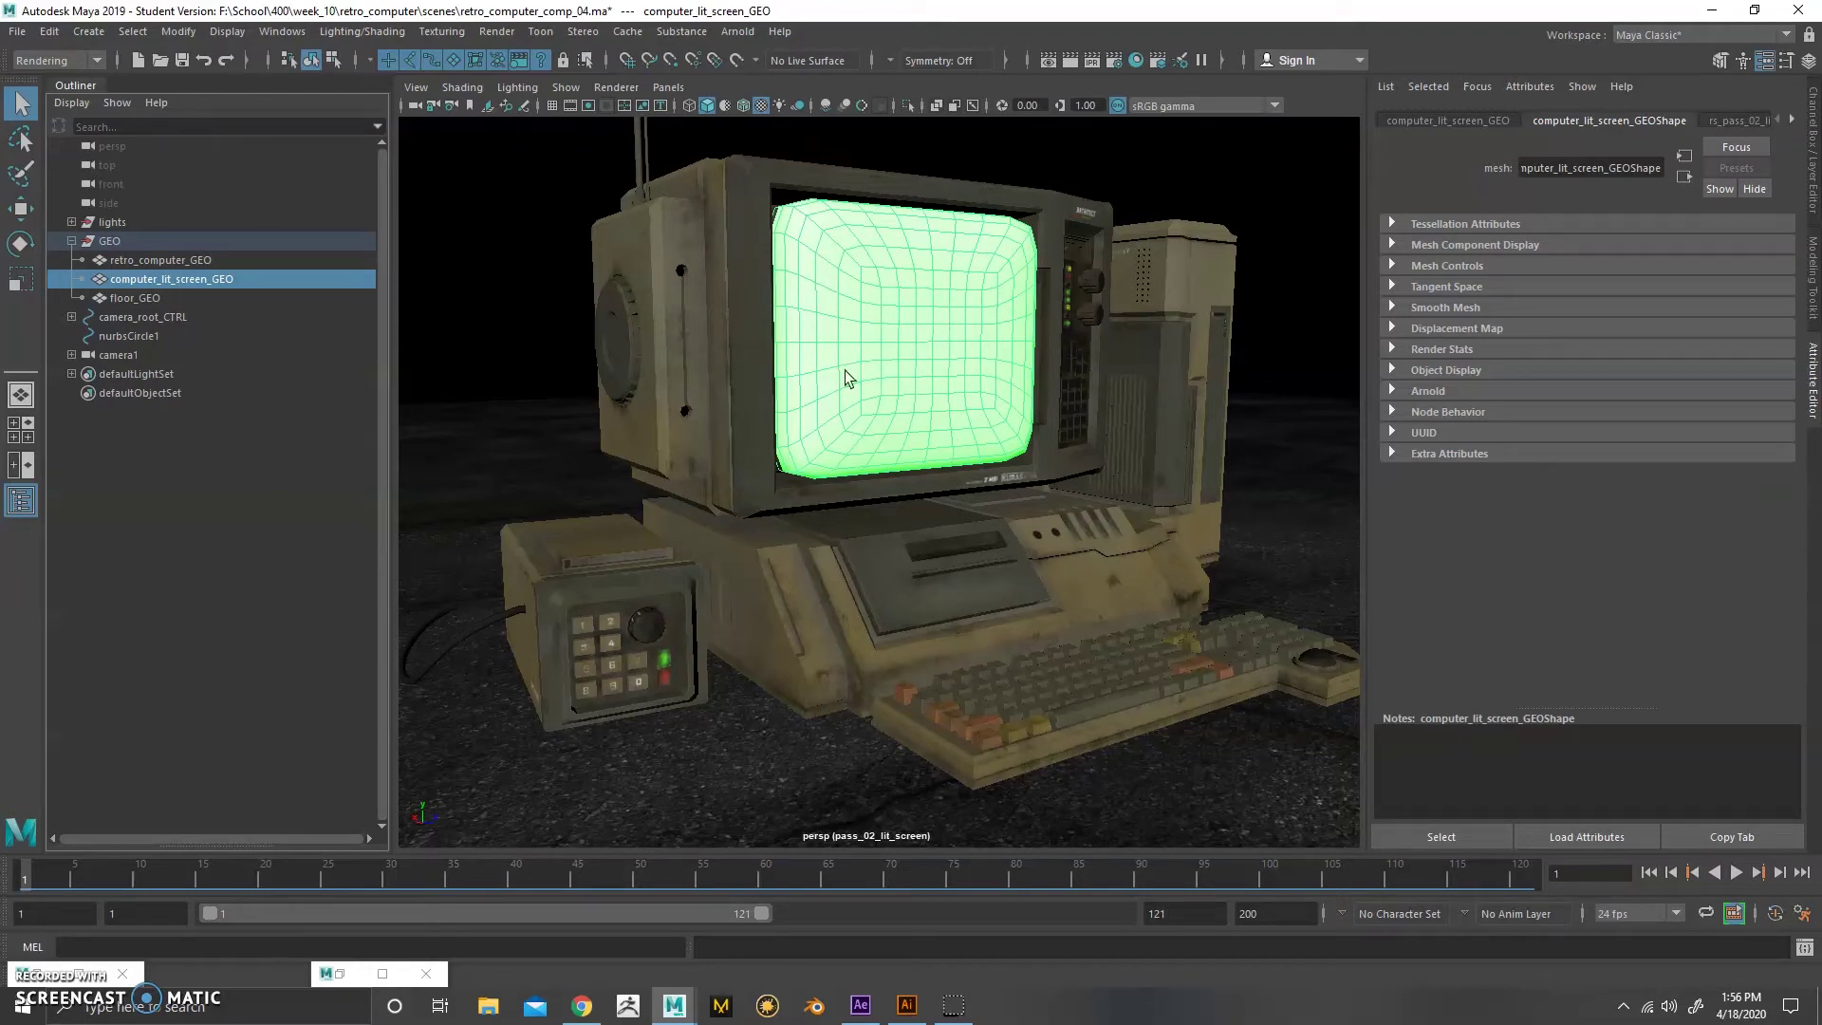
key(h)
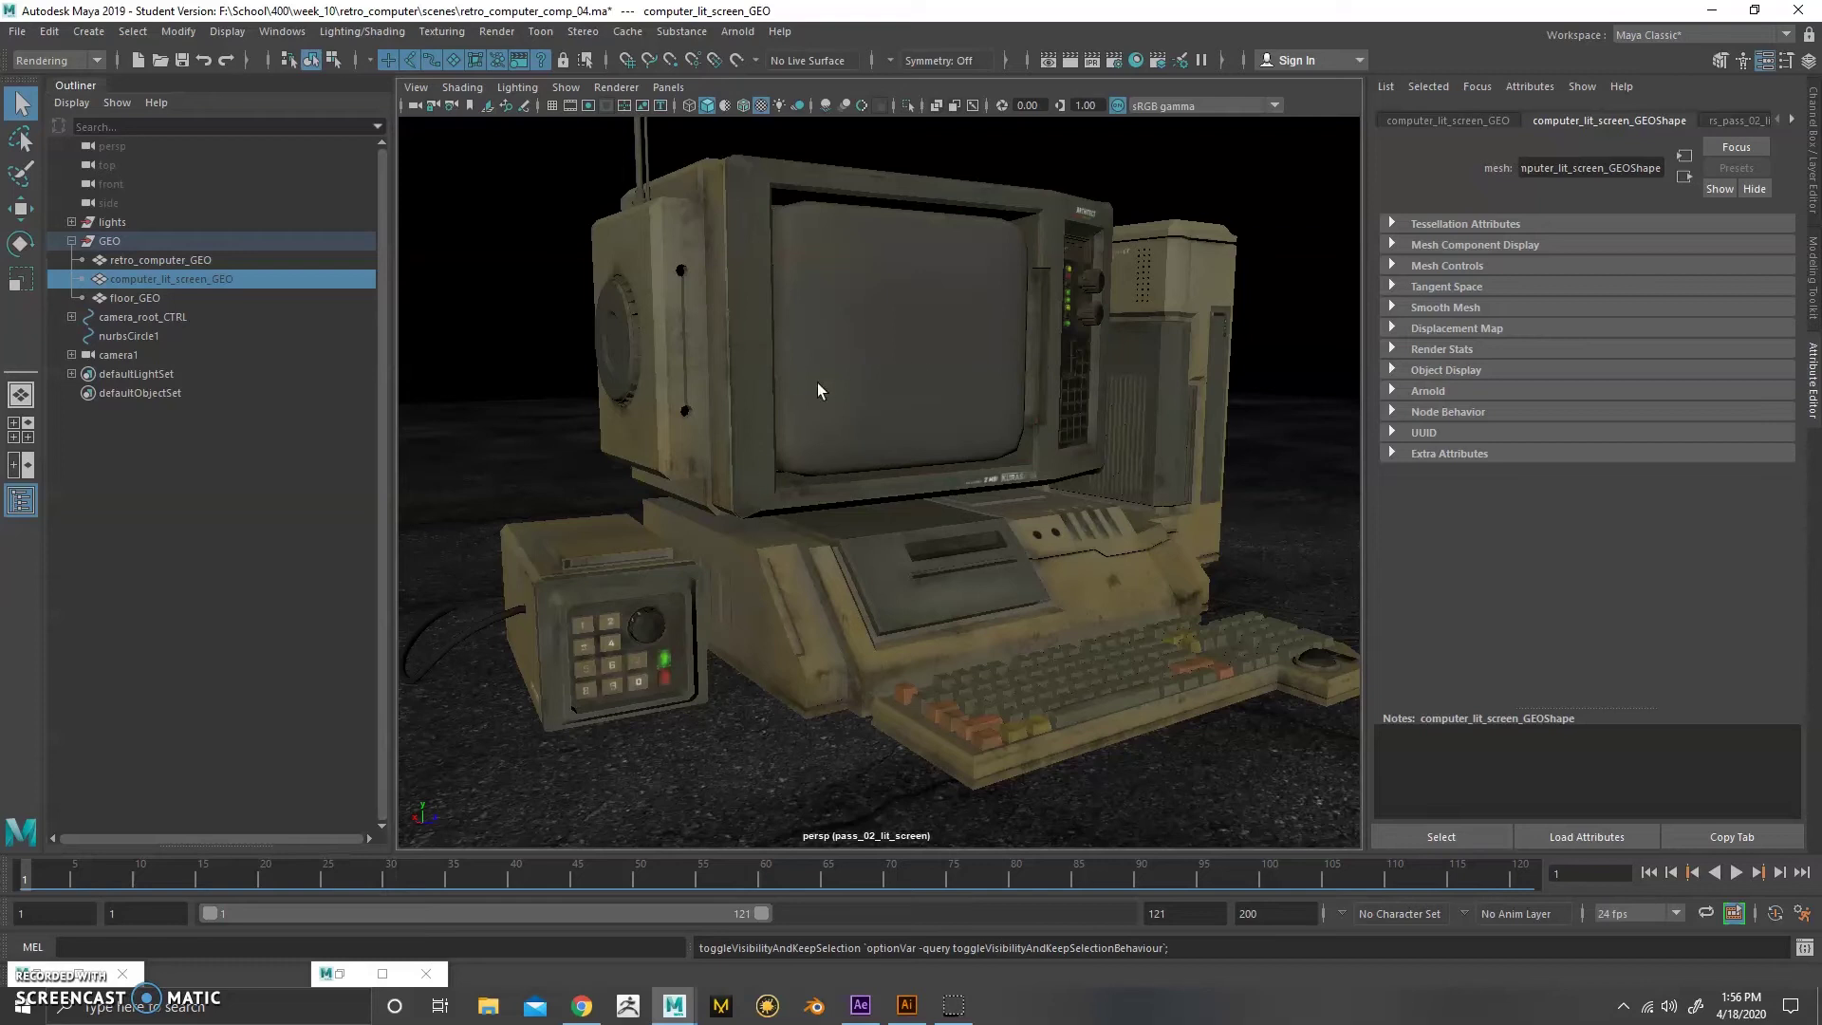
- Reselect computer_lit_screen_GEO and unhide it so the green screen shows again
alt+right_drag(817, 383, 794, 596)
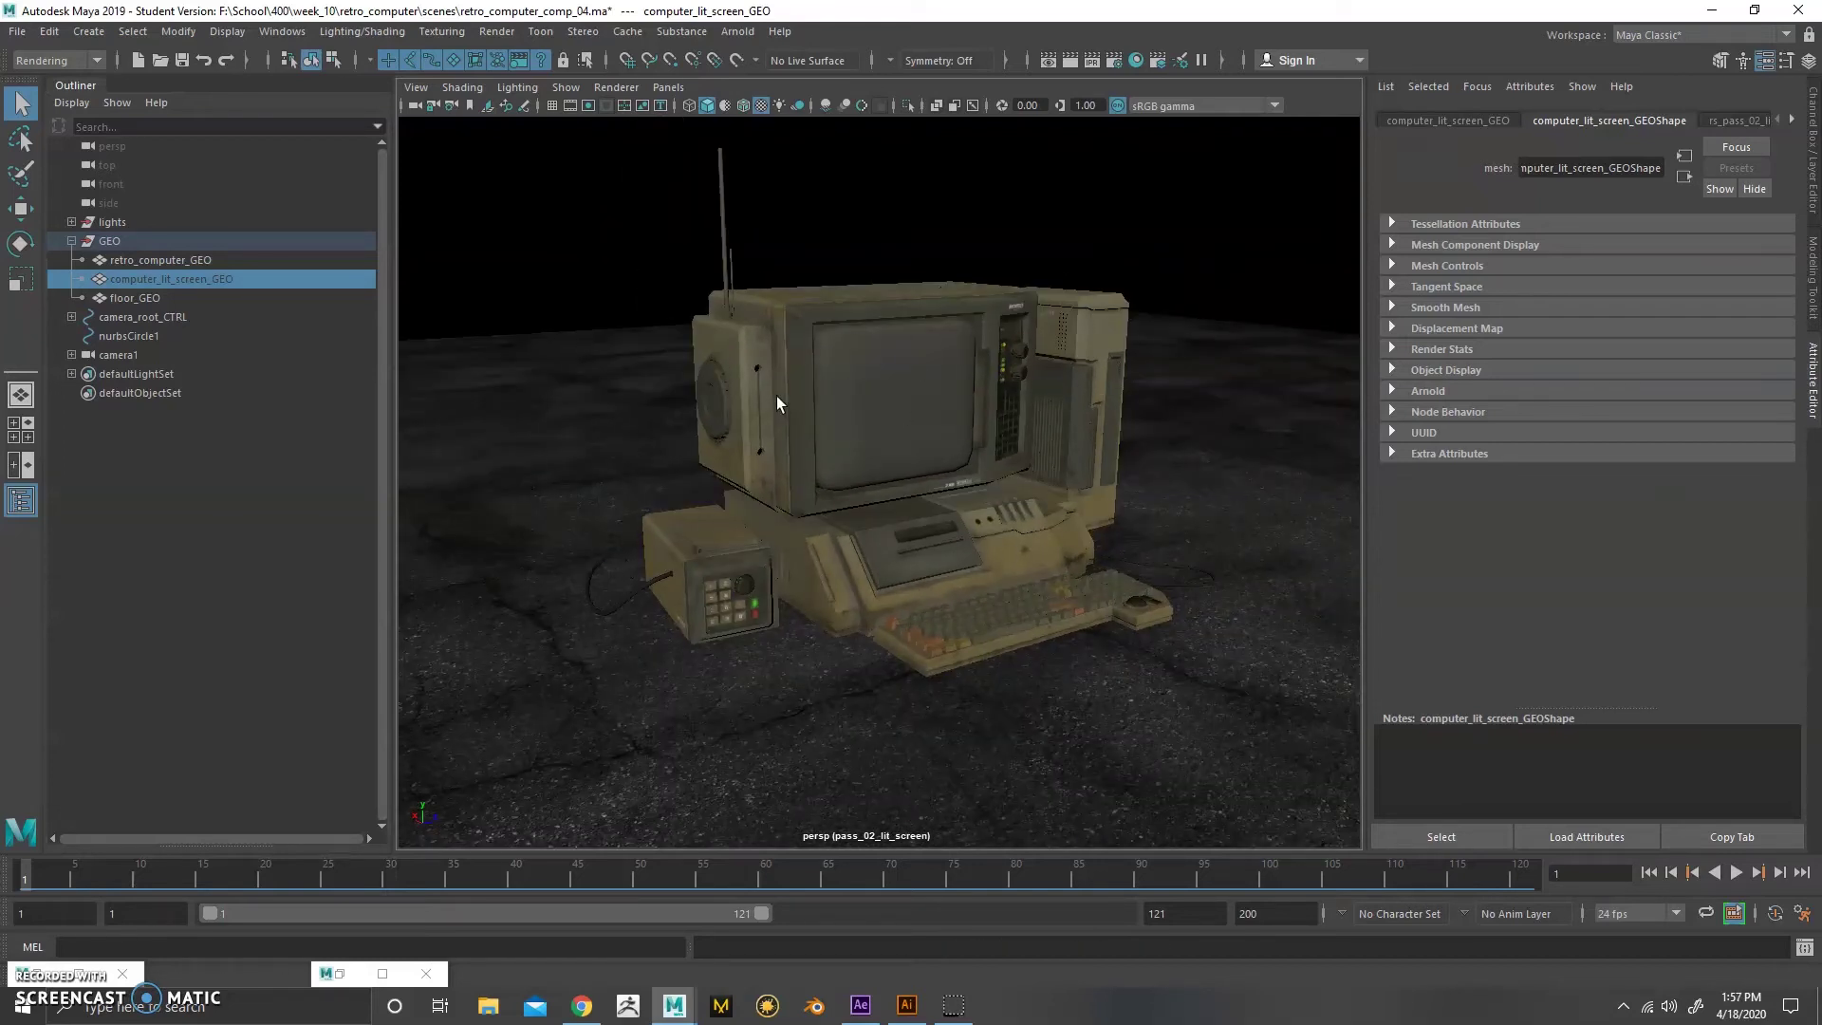
alt+drag(776, 396, 703, 420)
key(ctrl+h)
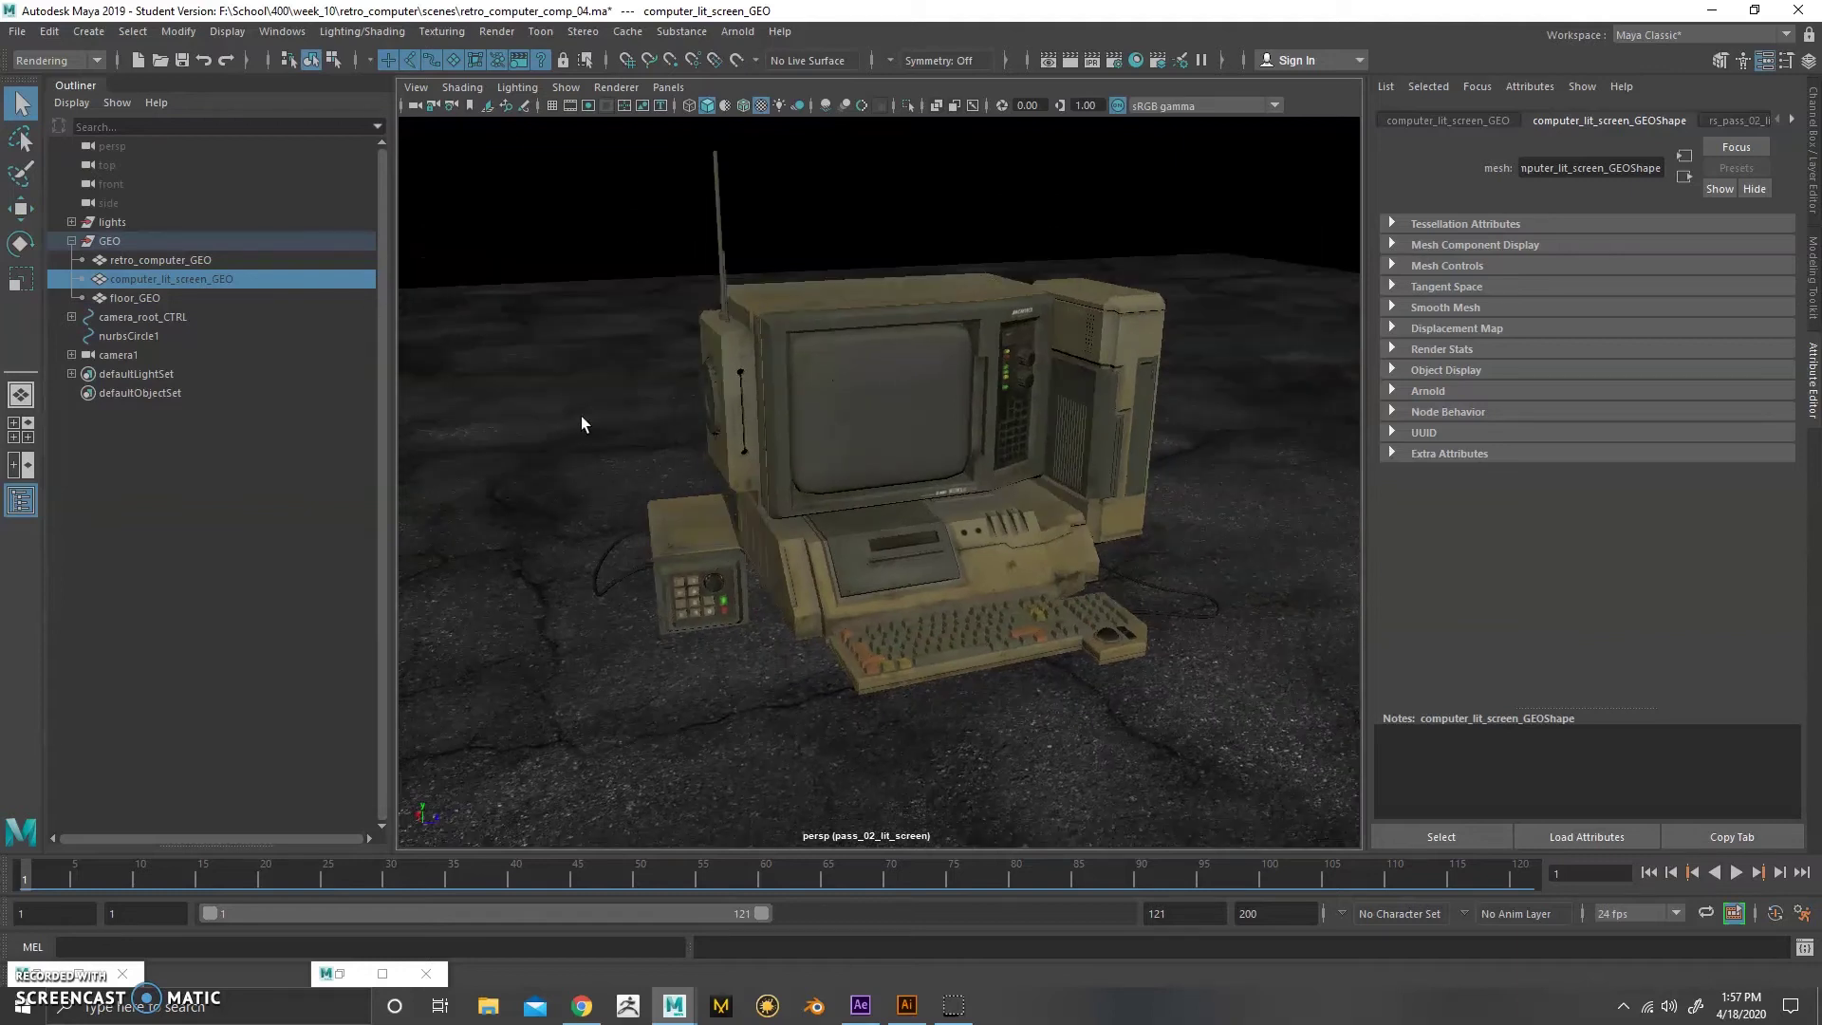
click(245, 260)
key(Down)
key(Down)
click(248, 278)
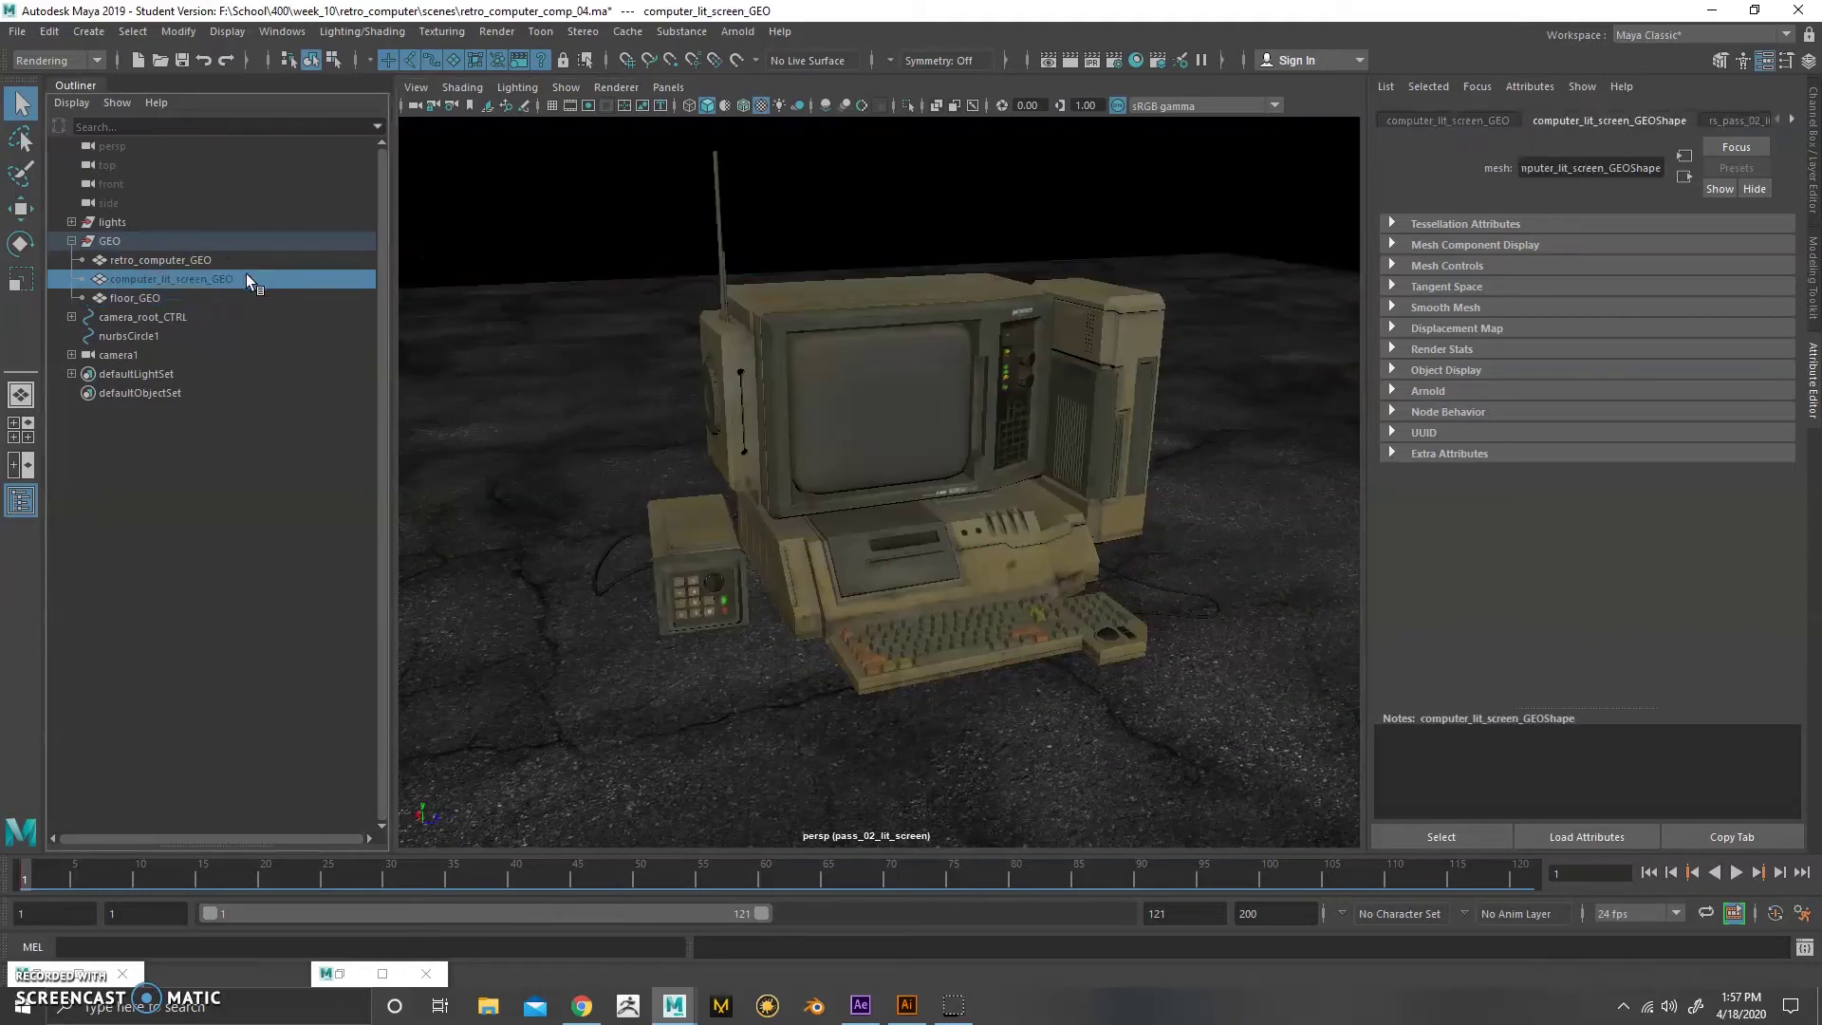
key(ctrl+h)
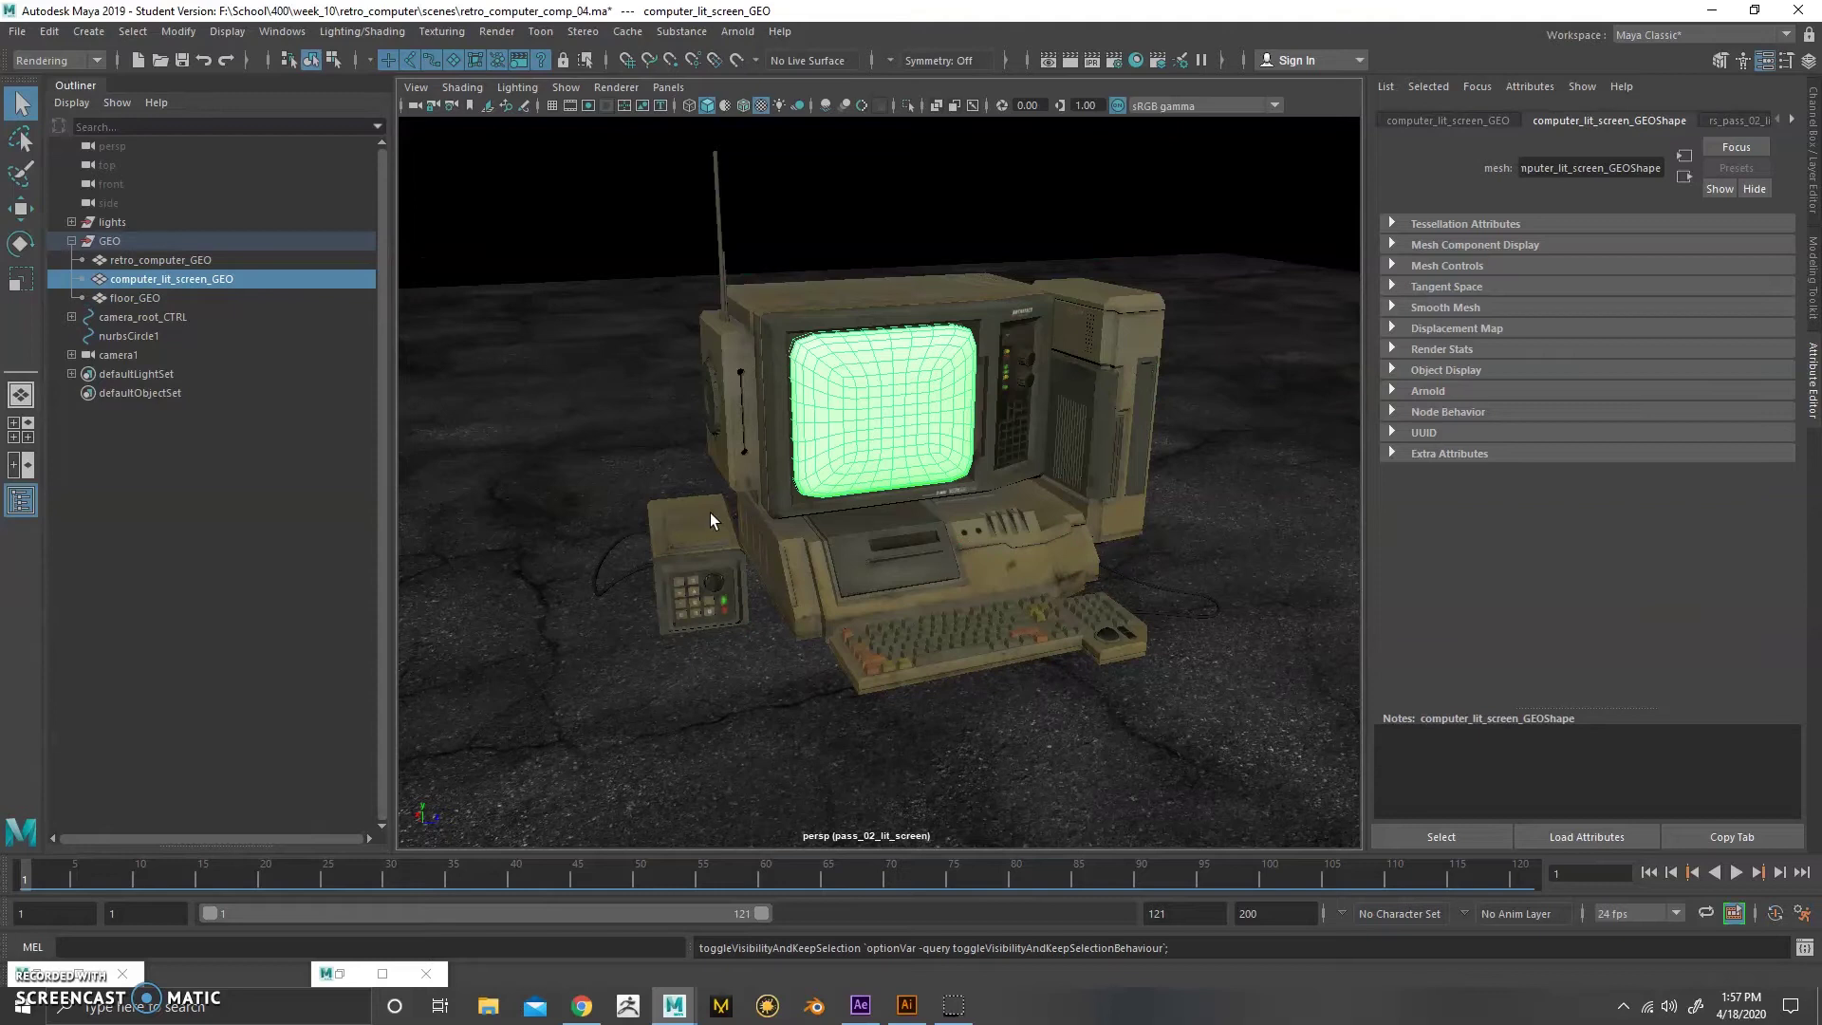
alt+drag(488, 304, 759, 548)
- Create a new render layer in Render Setup named render_layer
click(535, 755)
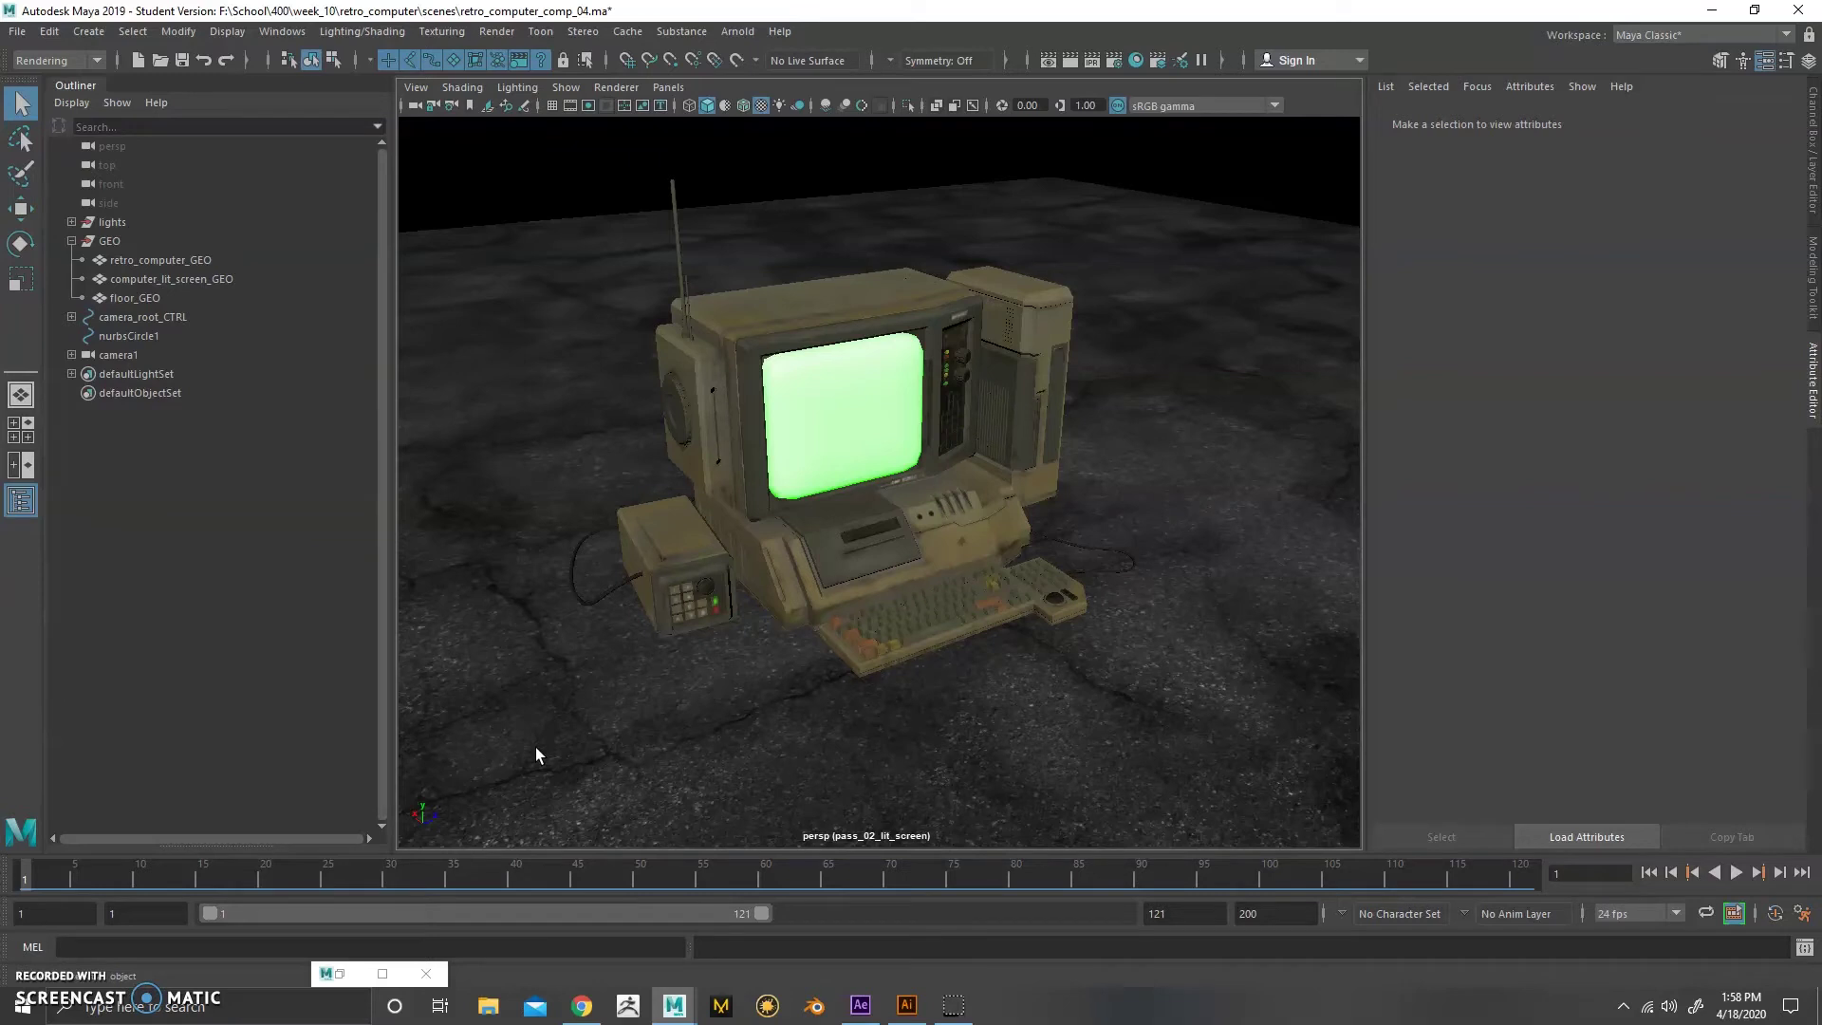
alt+drag(915, 289, 854, 429)
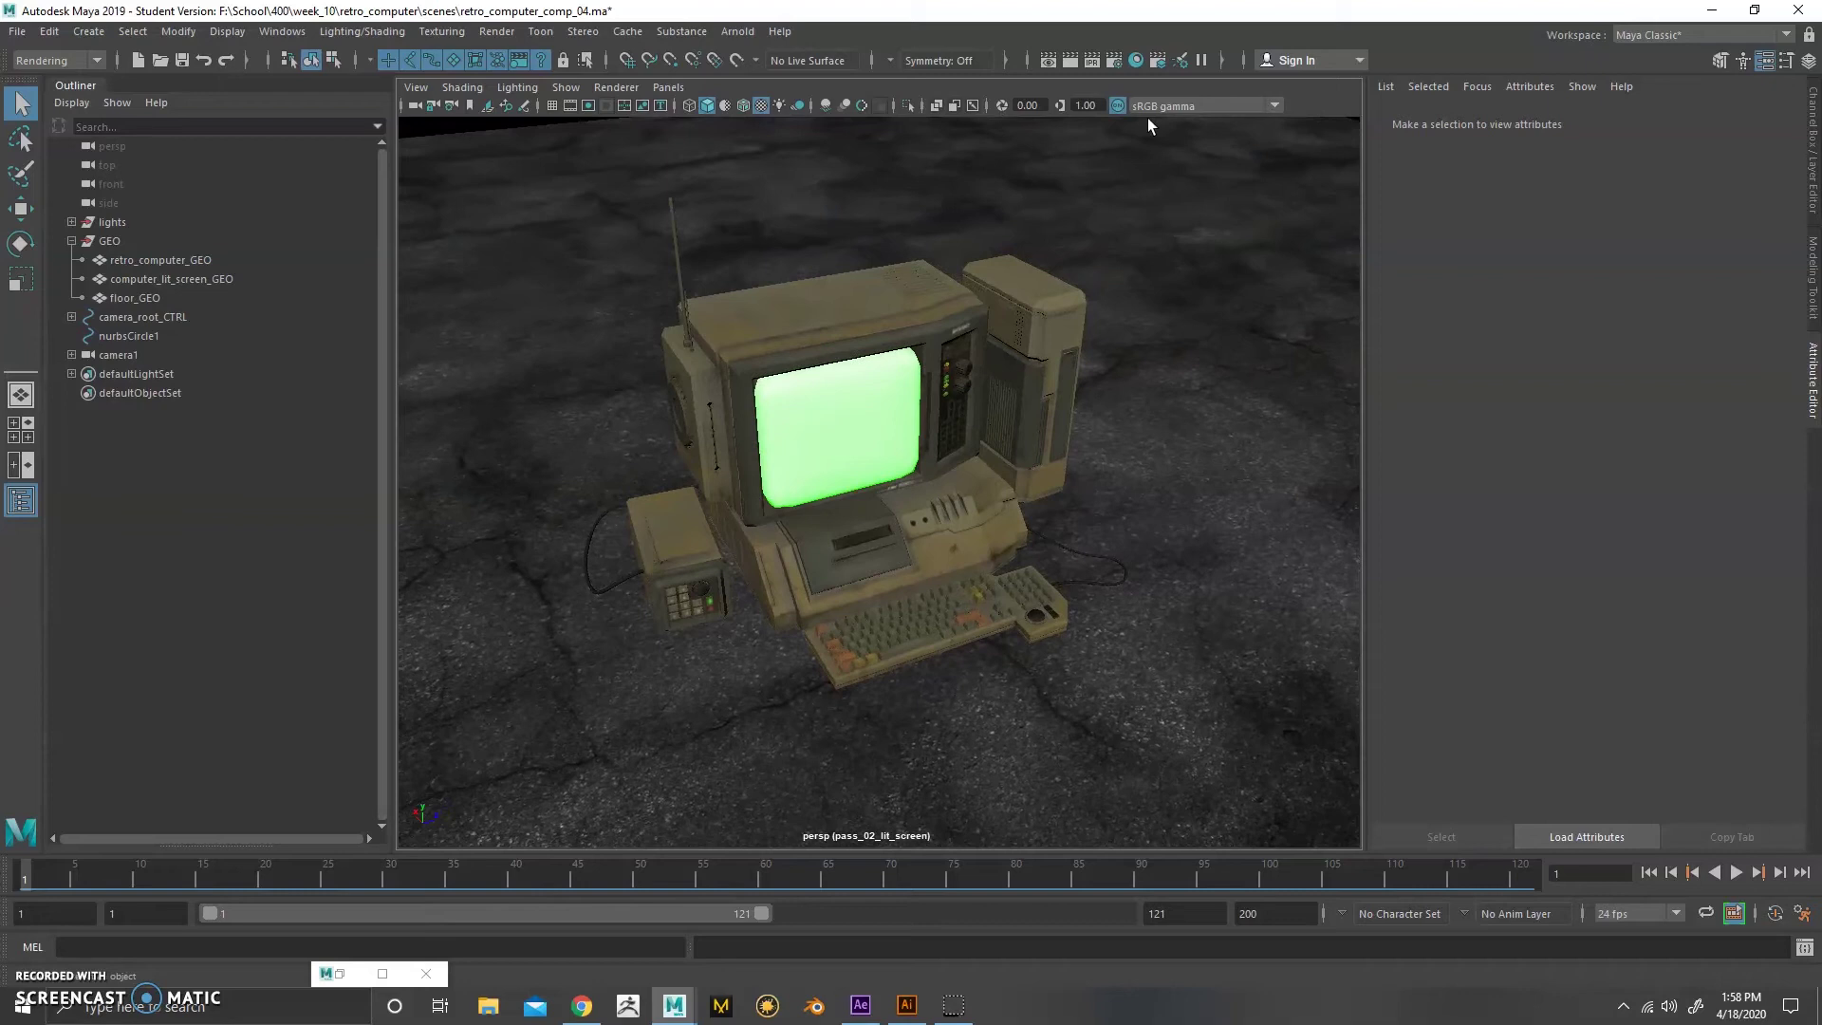
click(1158, 62)
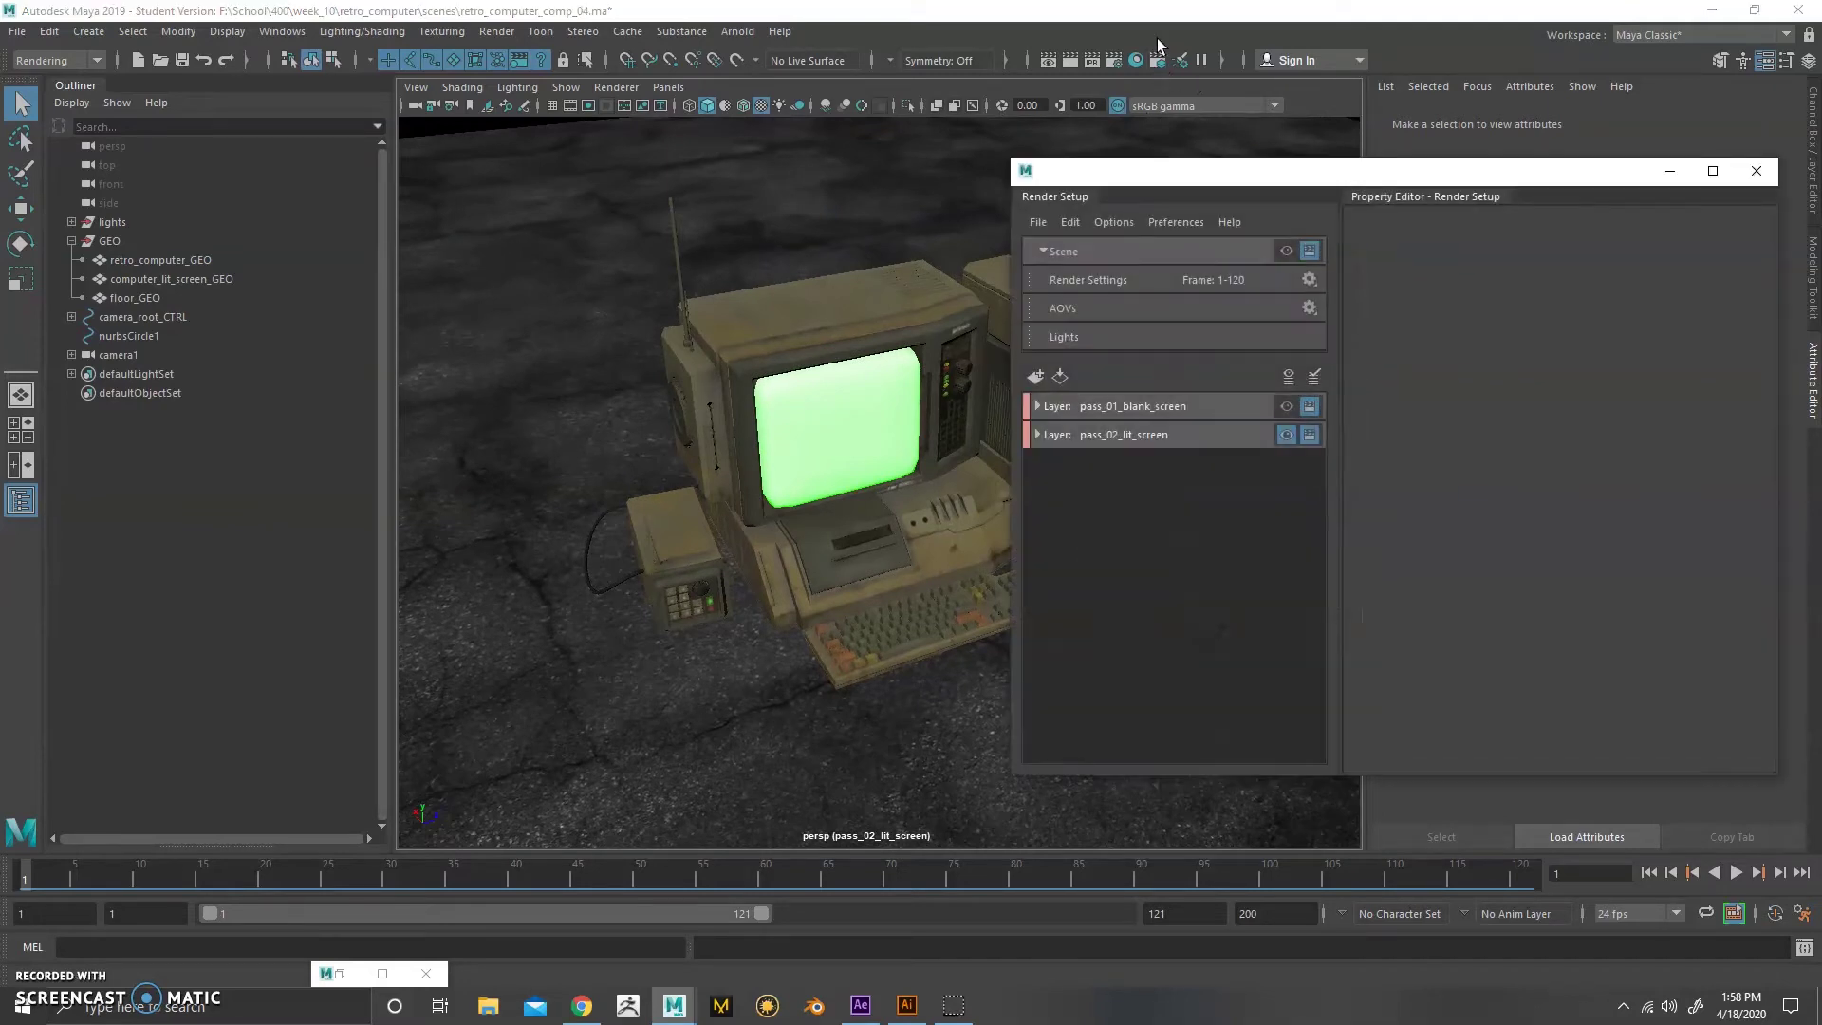
drag(1157, 174, 1205, 194)
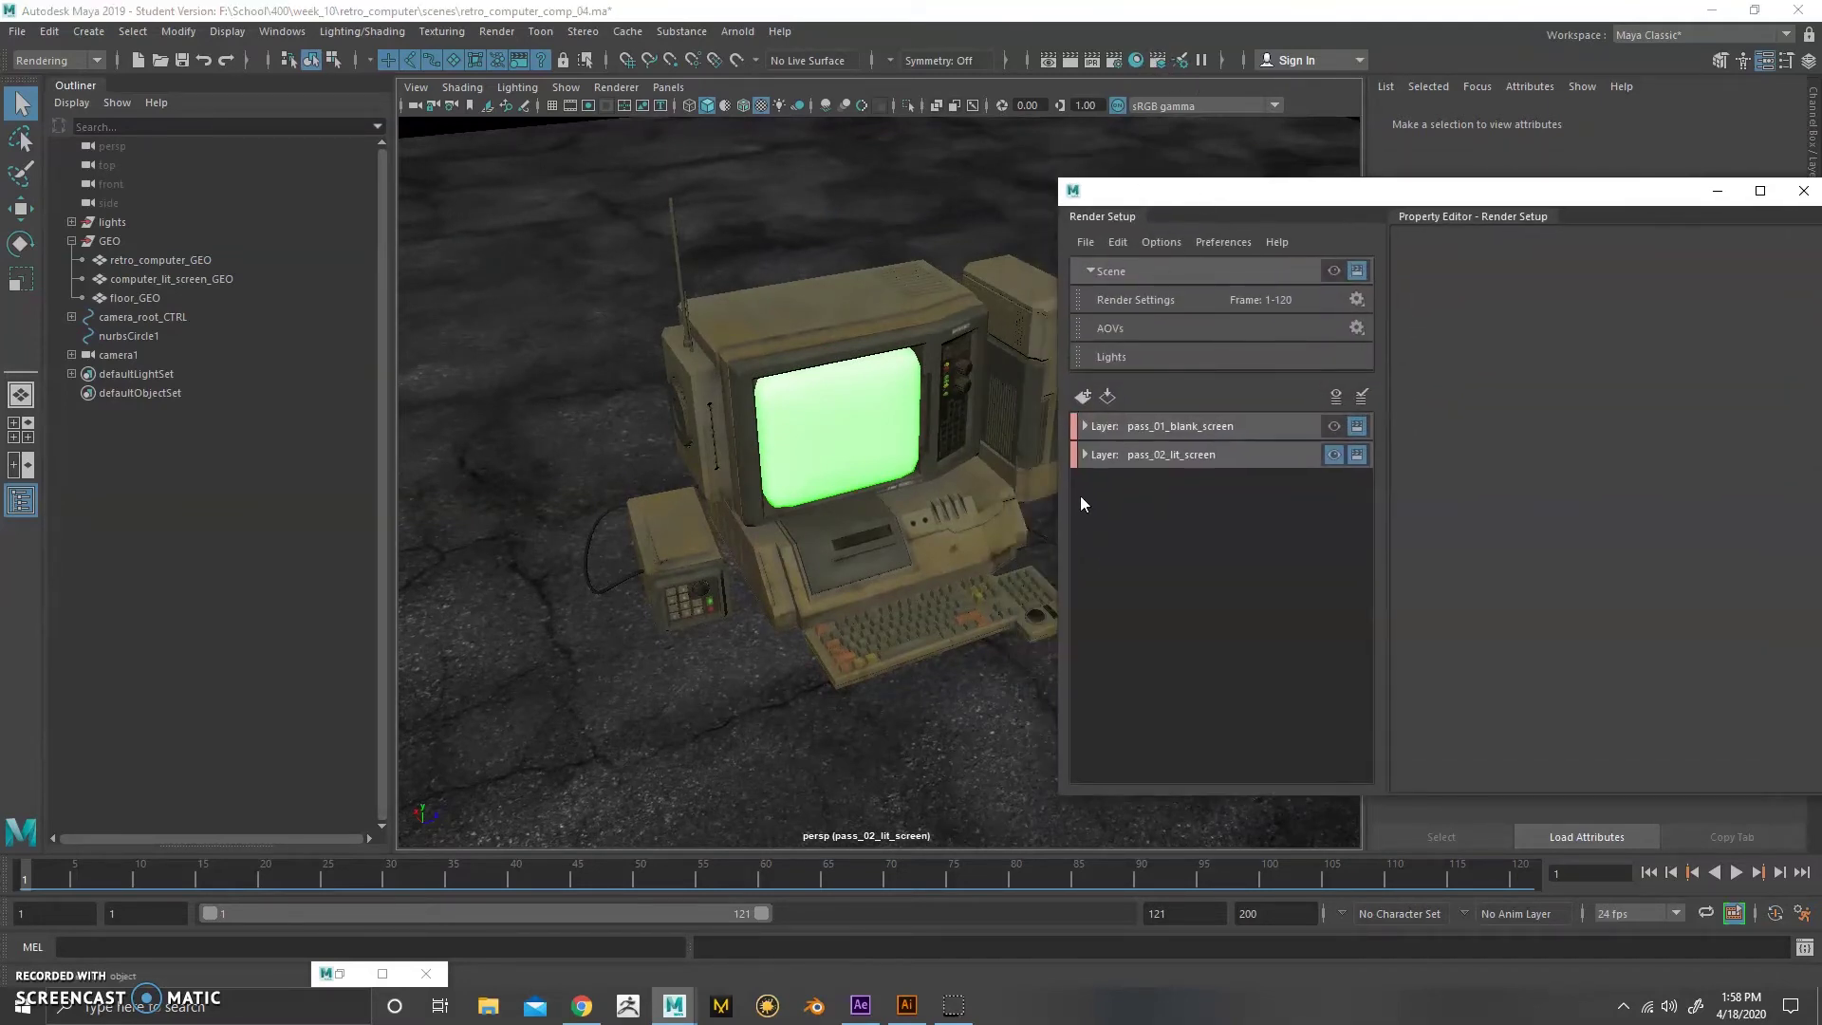
click(1083, 396)
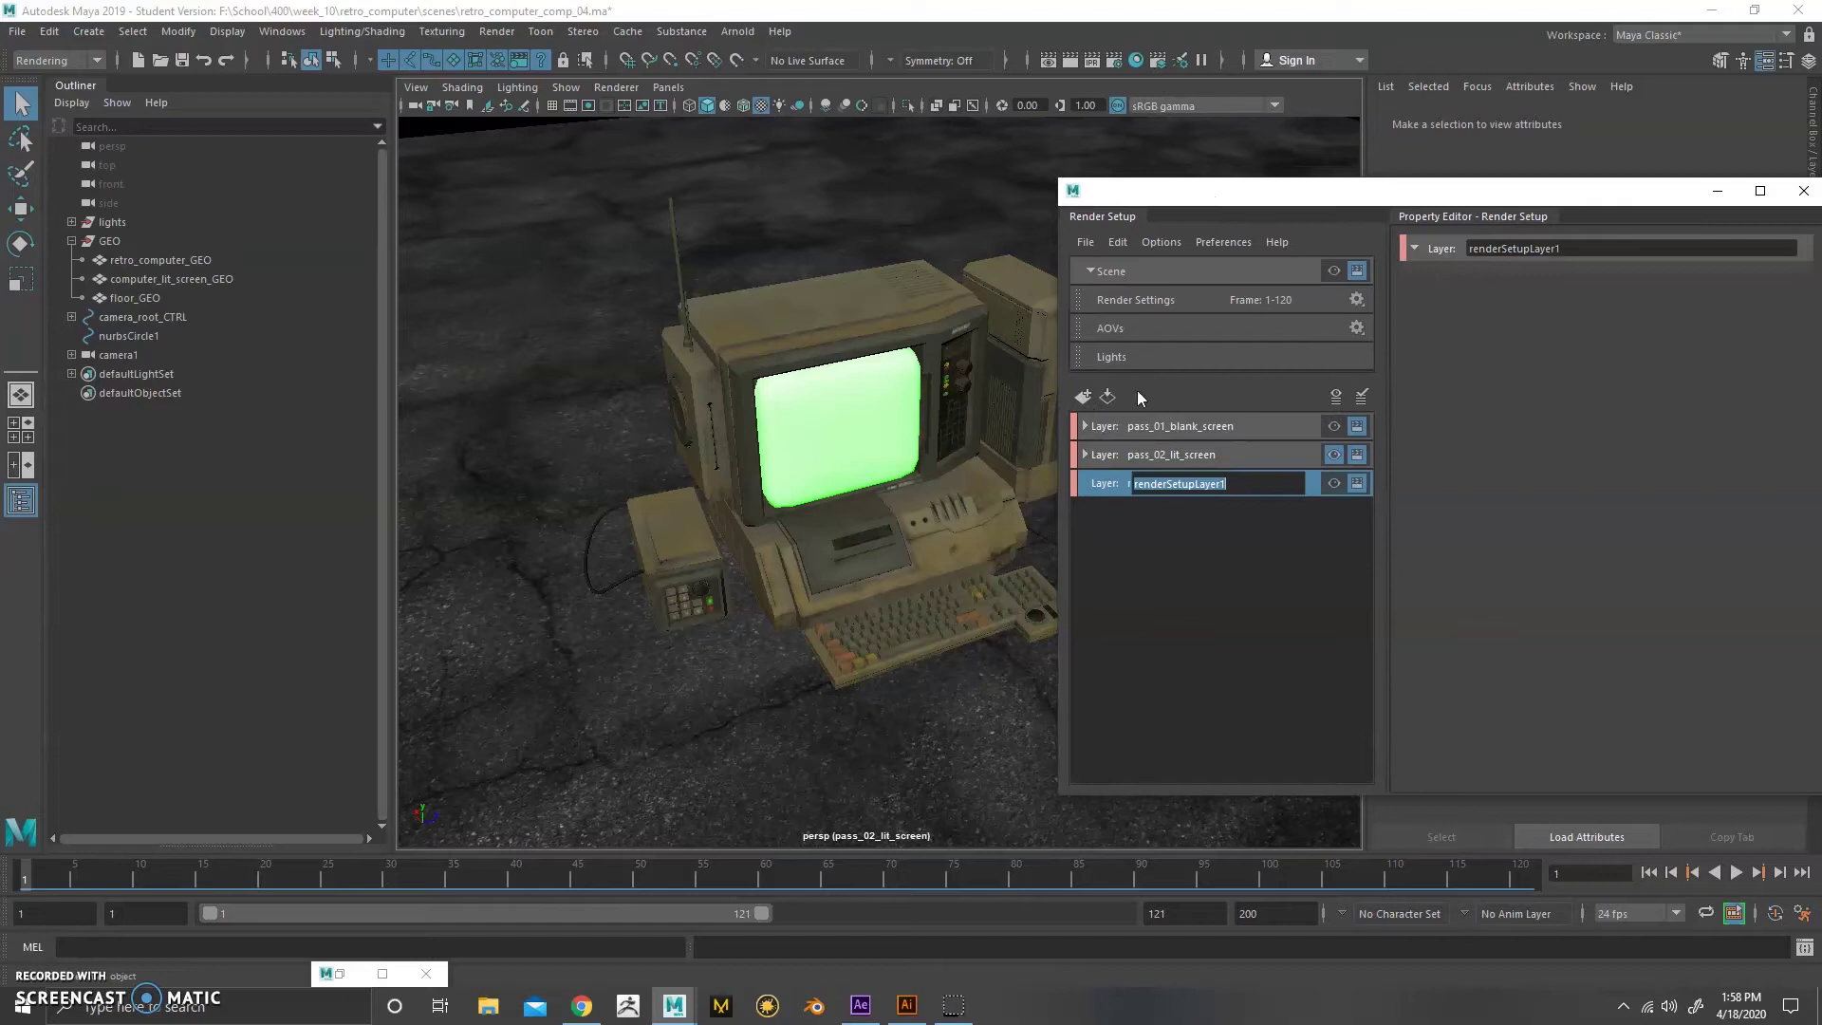
text(render layer)
key(Return)
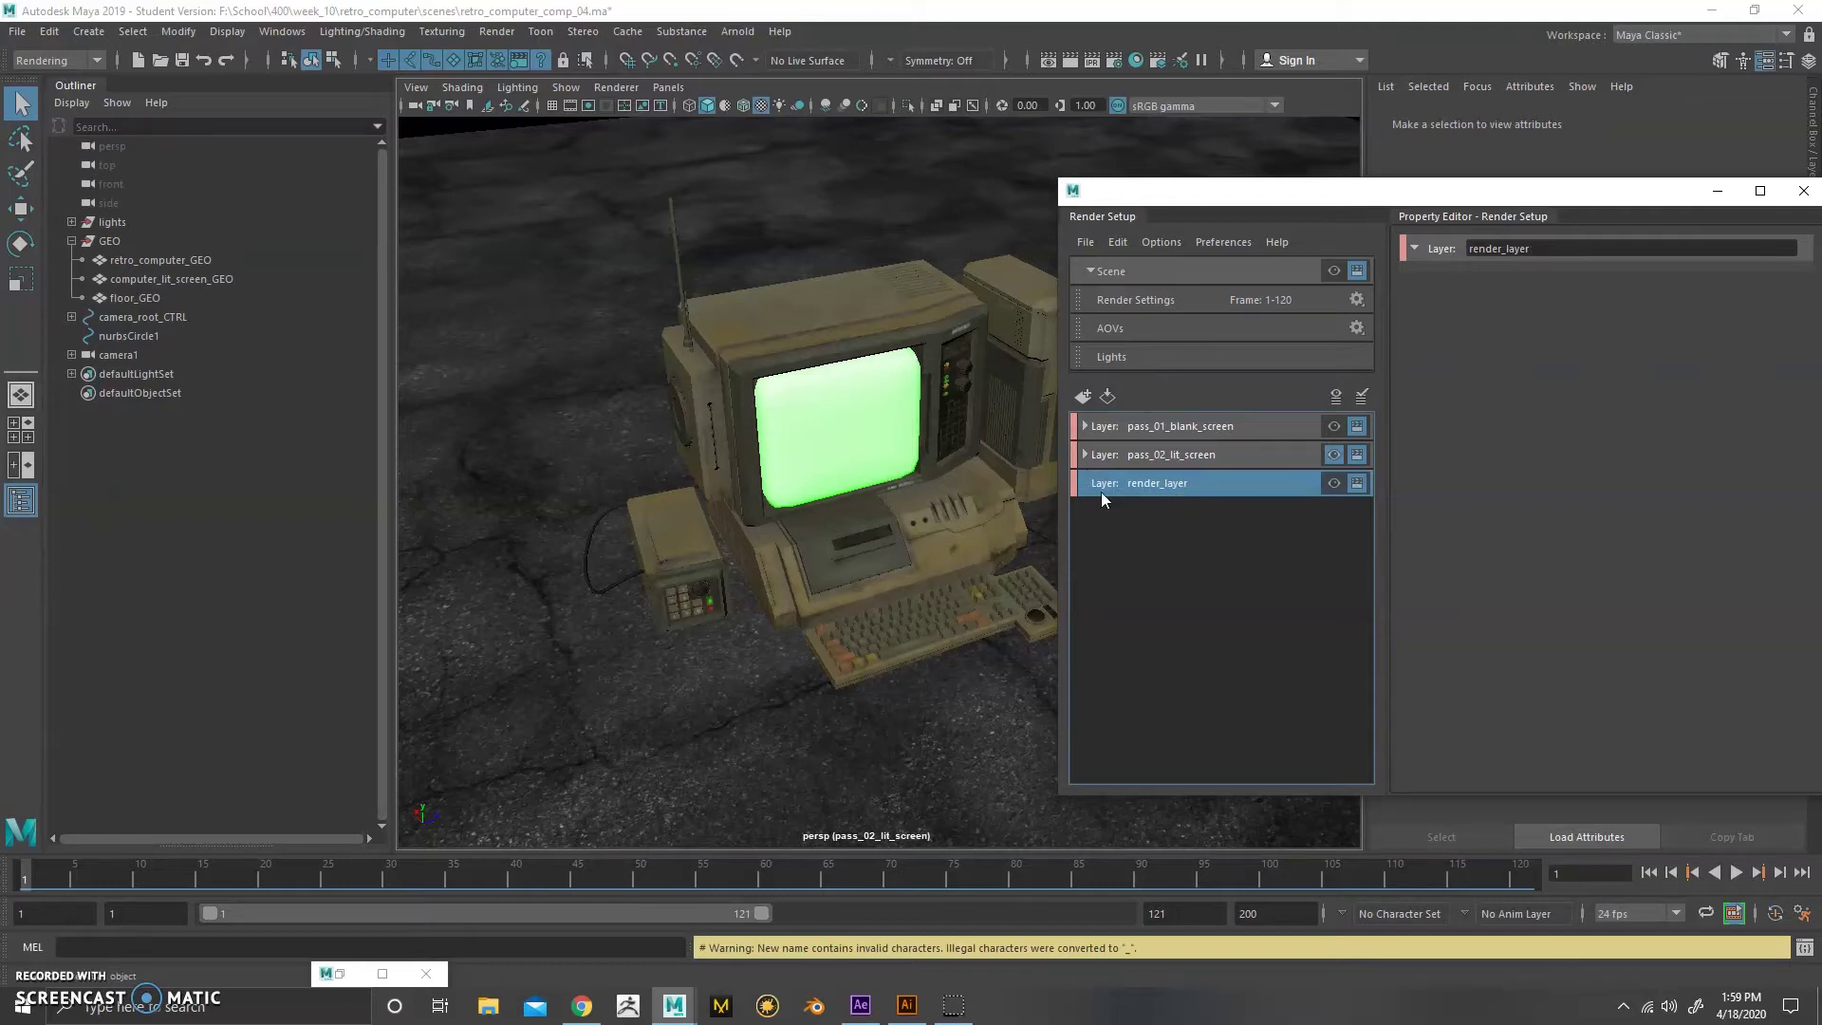
- Add a collection to render_layer containing the three GEO meshes
right_click(1152, 488)
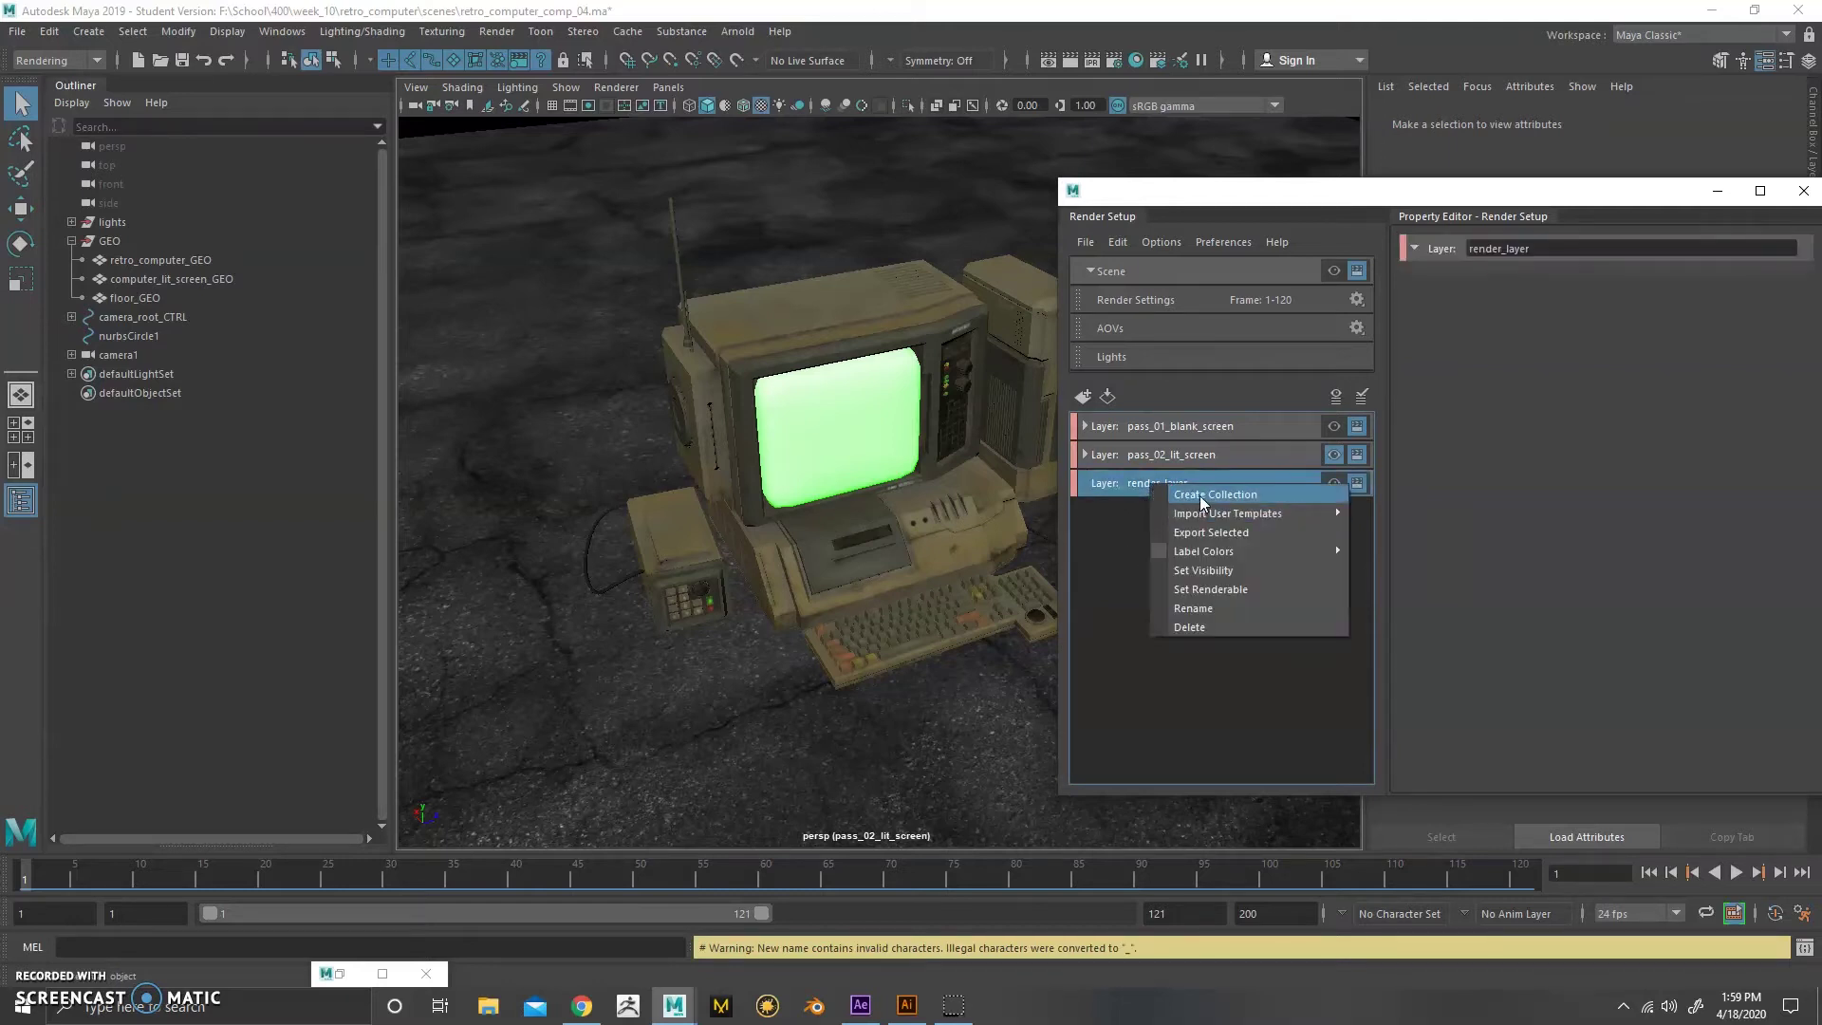
click(1200, 496)
key(Return)
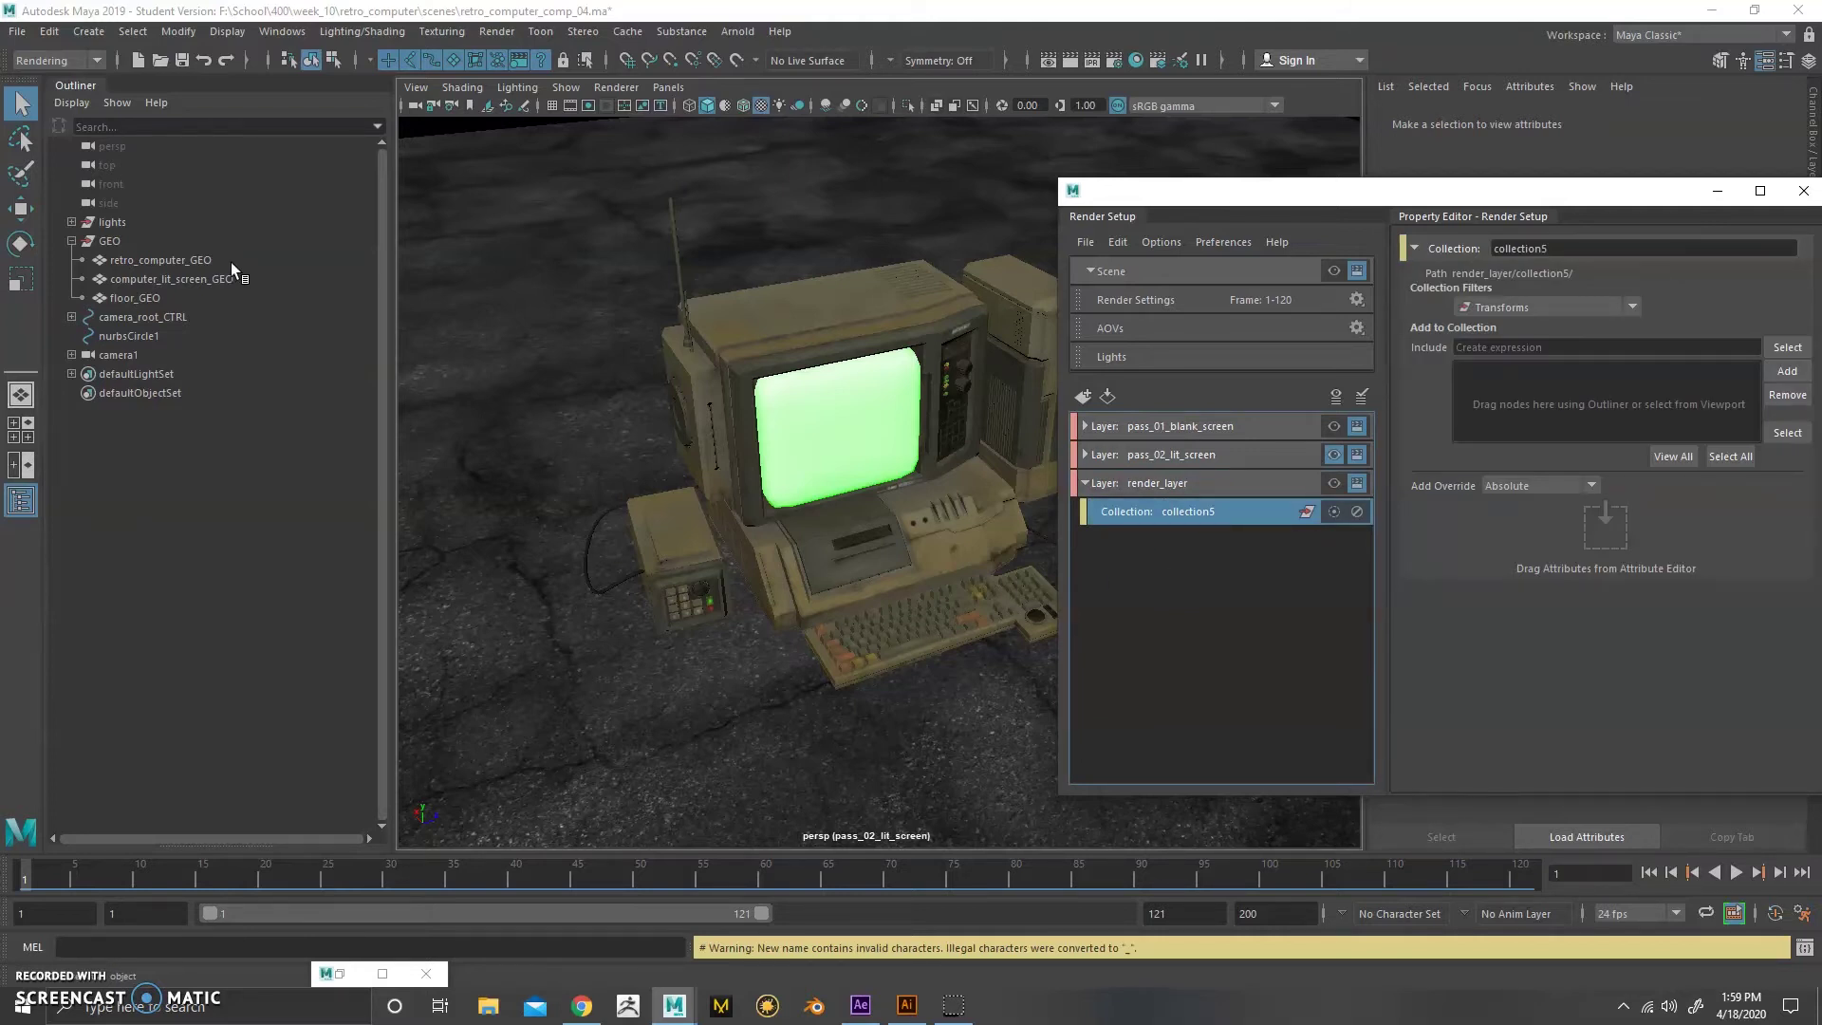
drag(185, 255, 1481, 410)
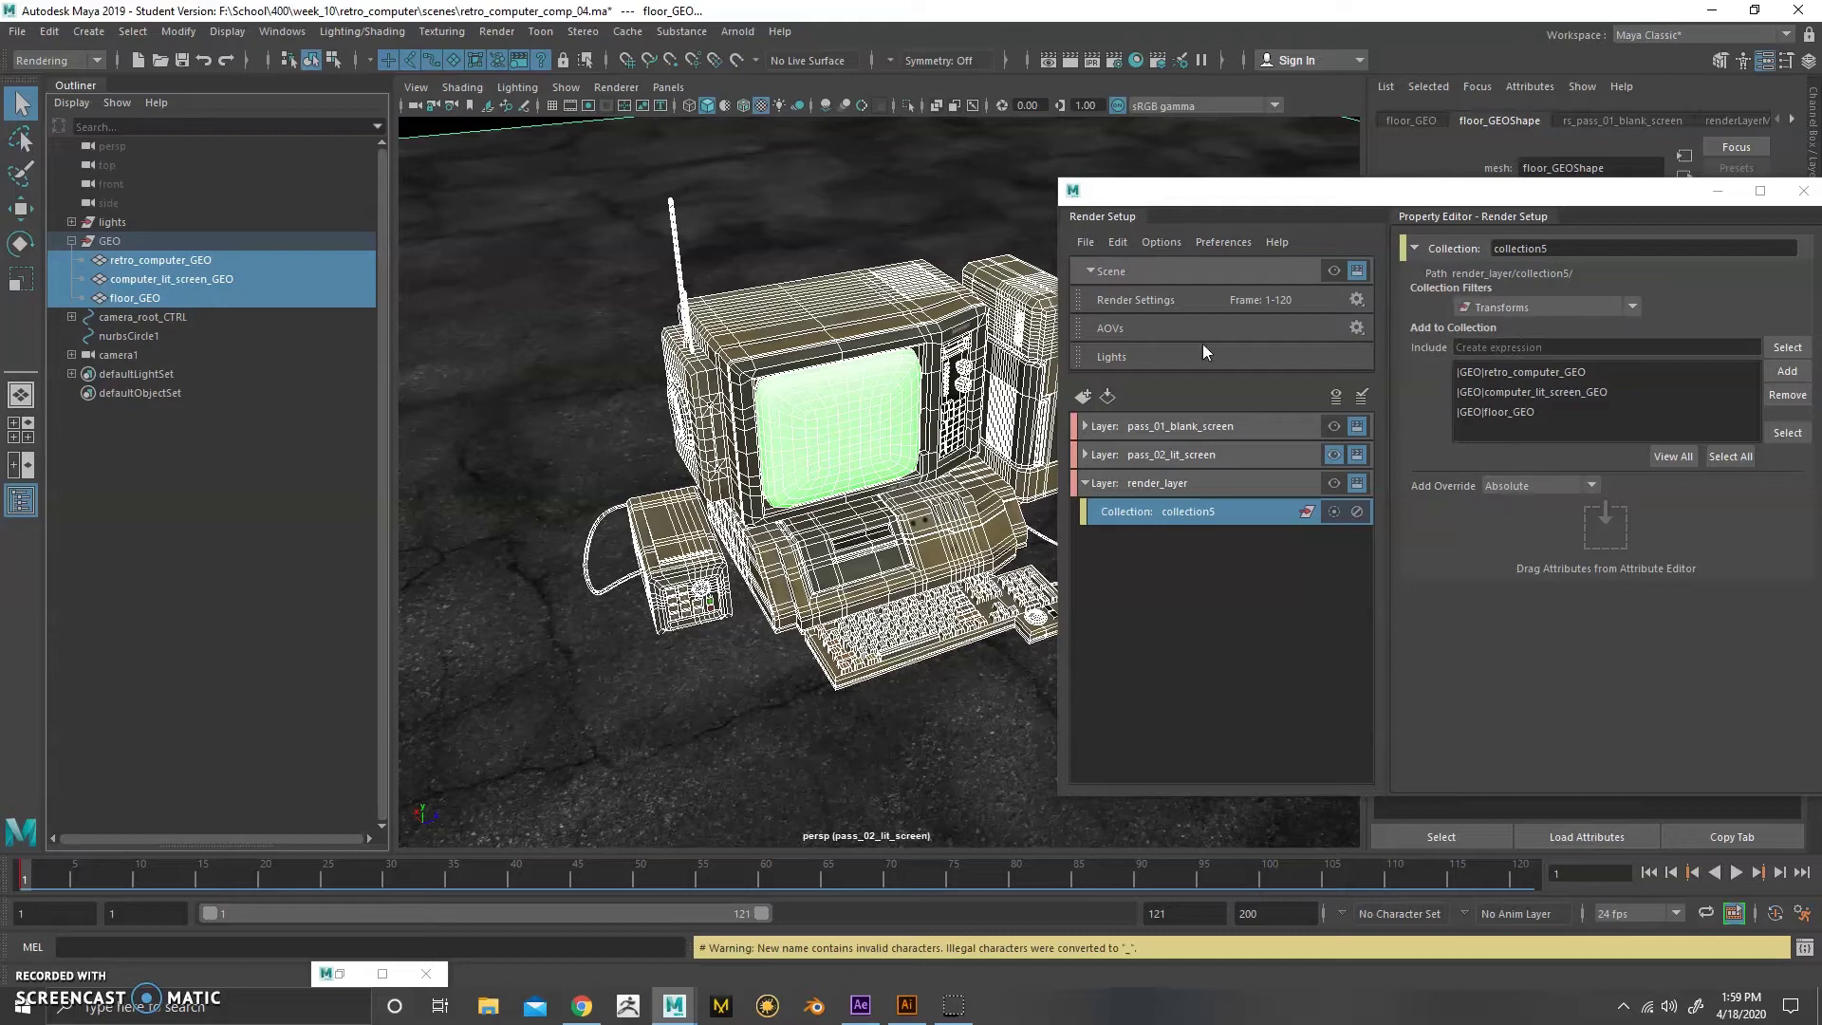
click(1174, 589)
click(1086, 484)
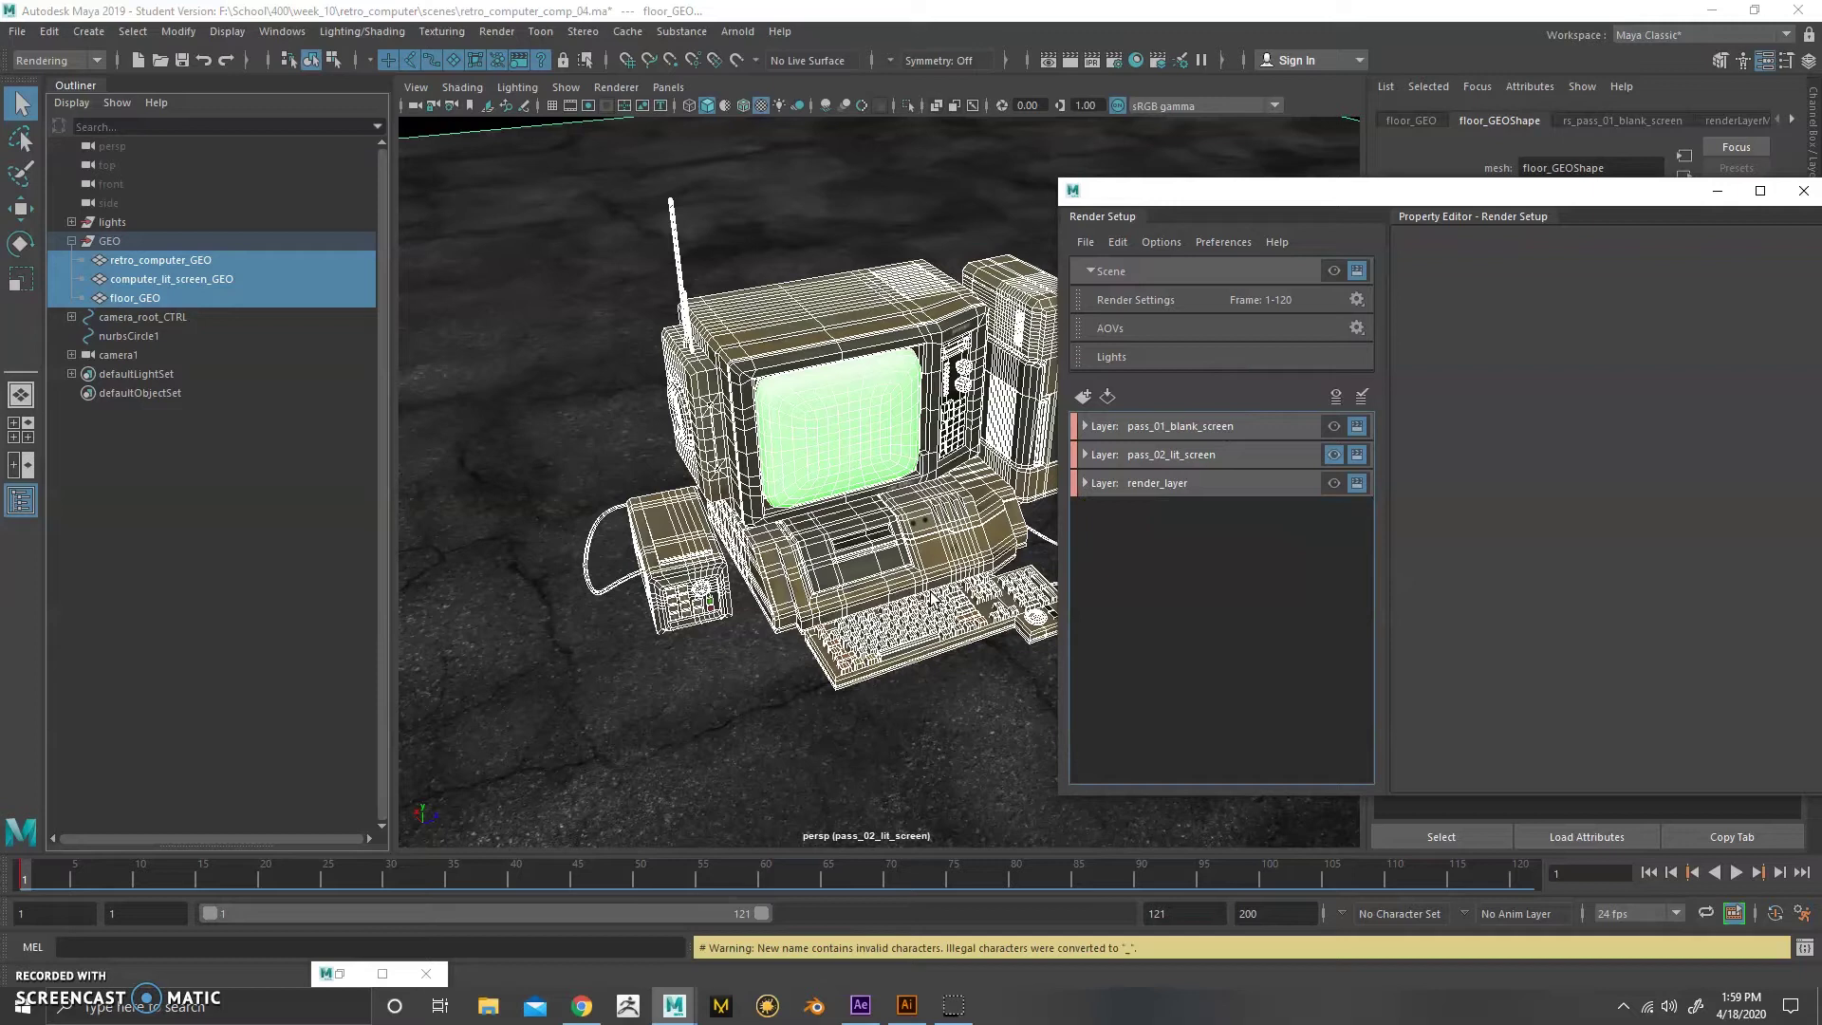
drag(1230, 195, 1110, 216)
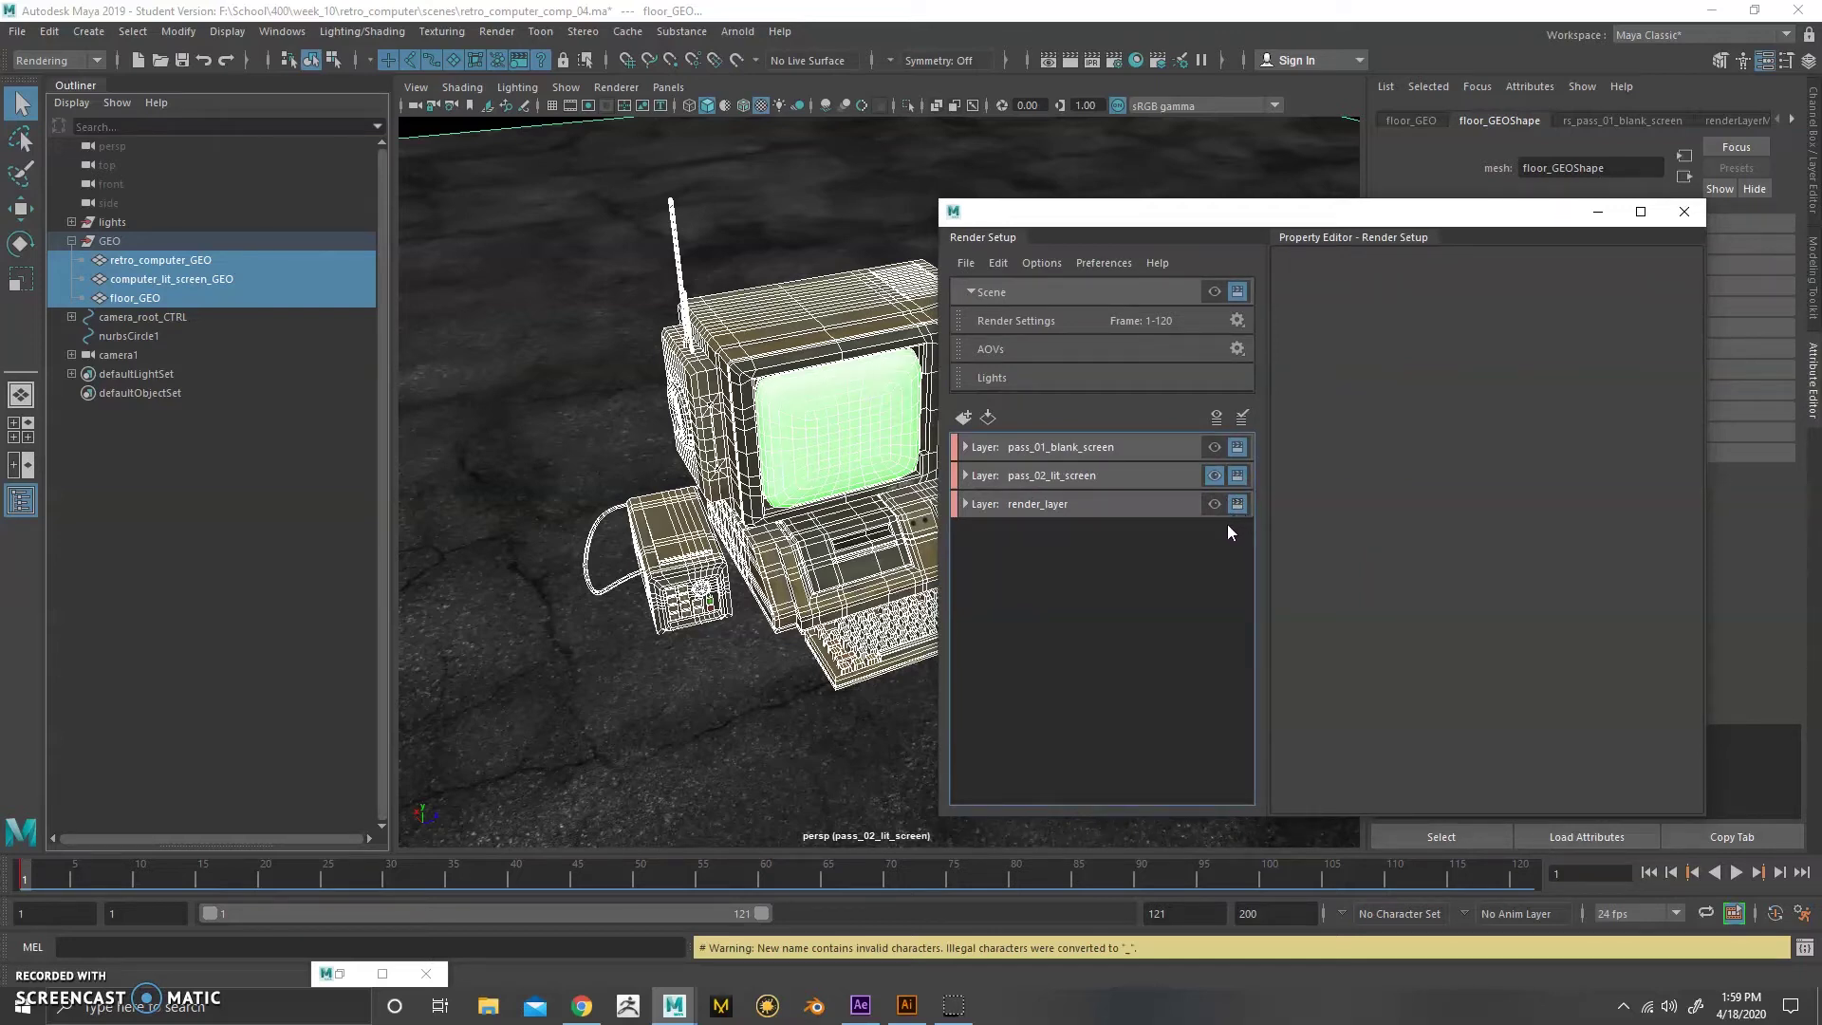
drag(1105, 237, 991, 252)
click(1063, 518)
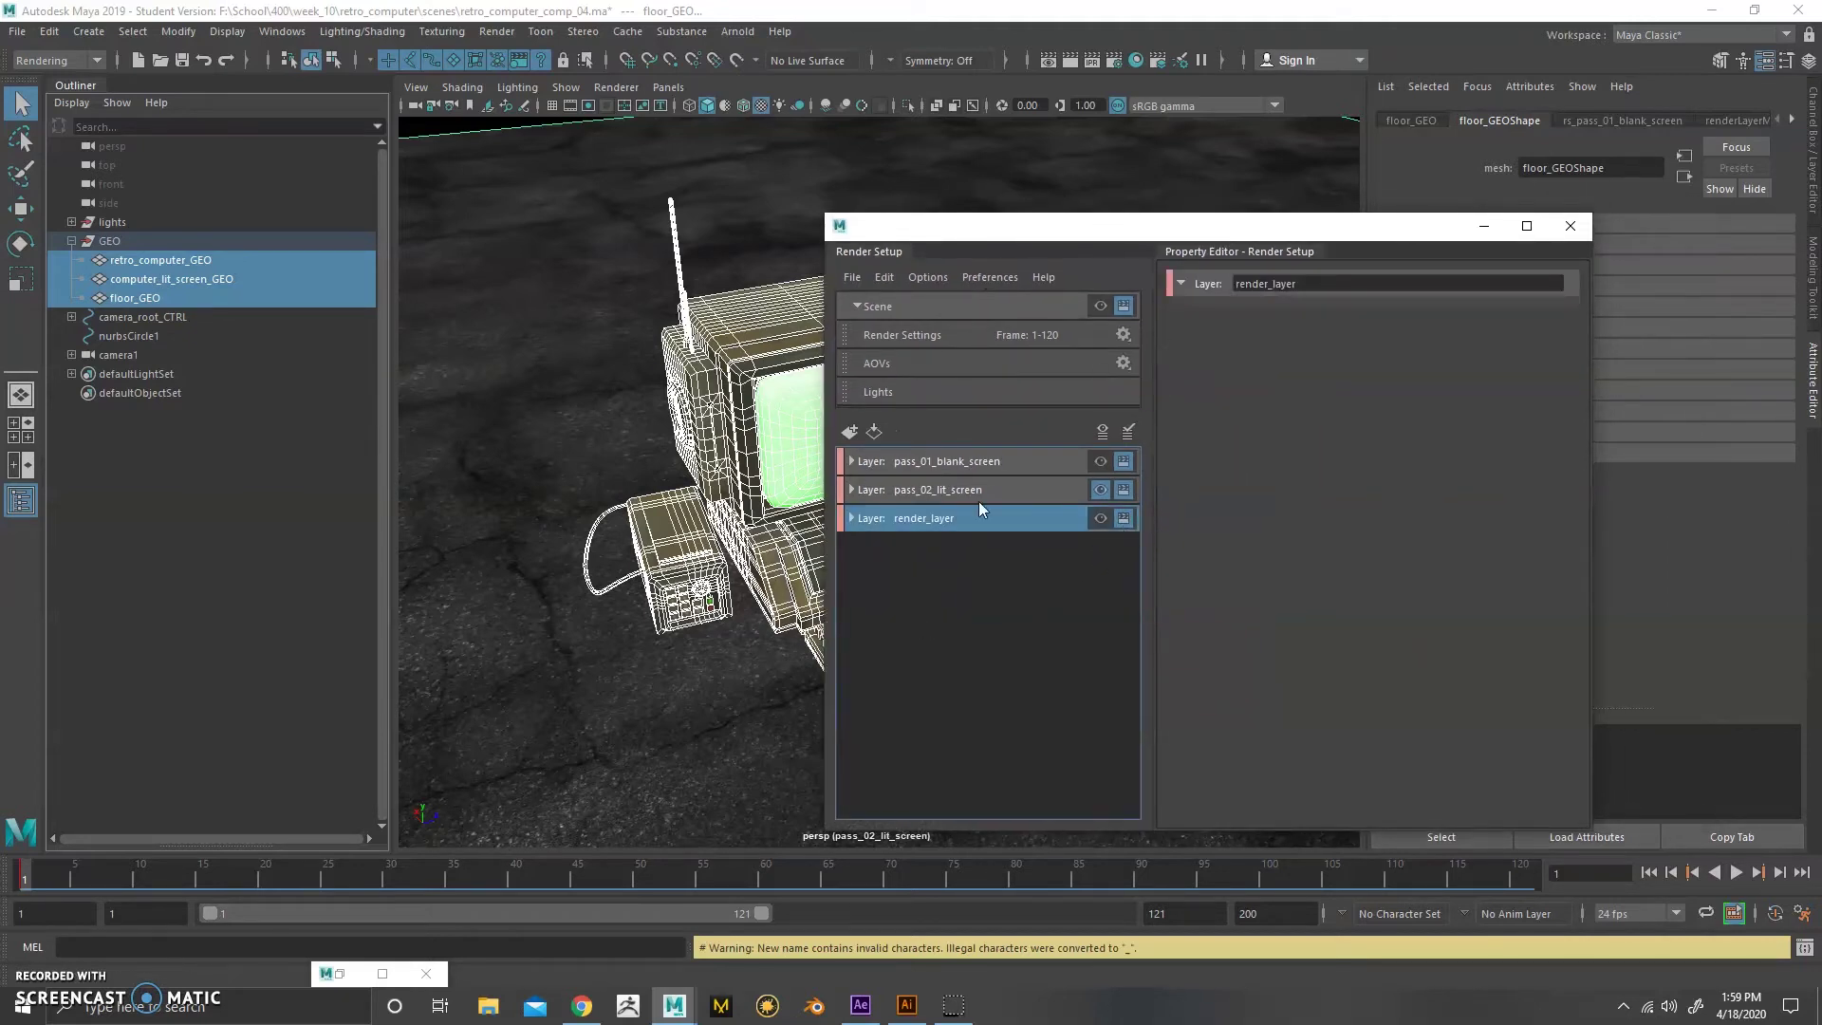
- Switch to the Rendering menu set and open the Render Sequence options
click(1570, 226)
click(847, 532)
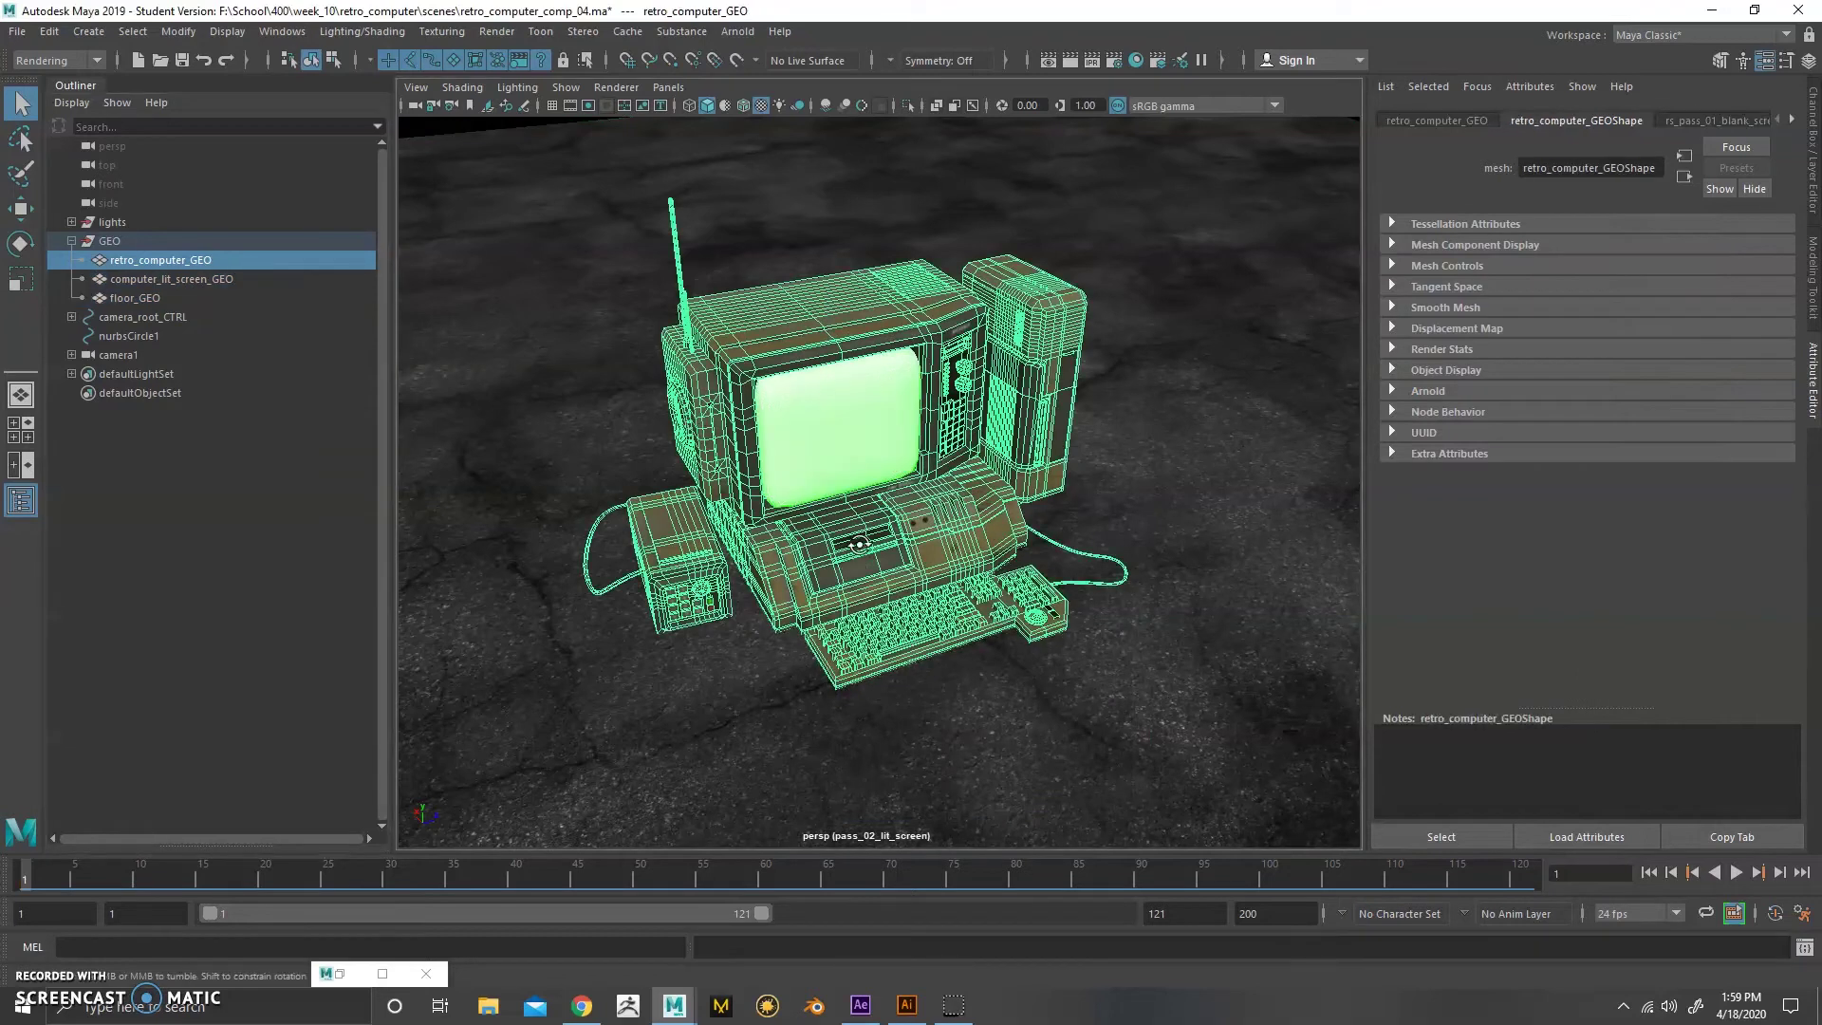
alt+drag(847, 531, 841, 535)
scroll(835, 408, up, 3)
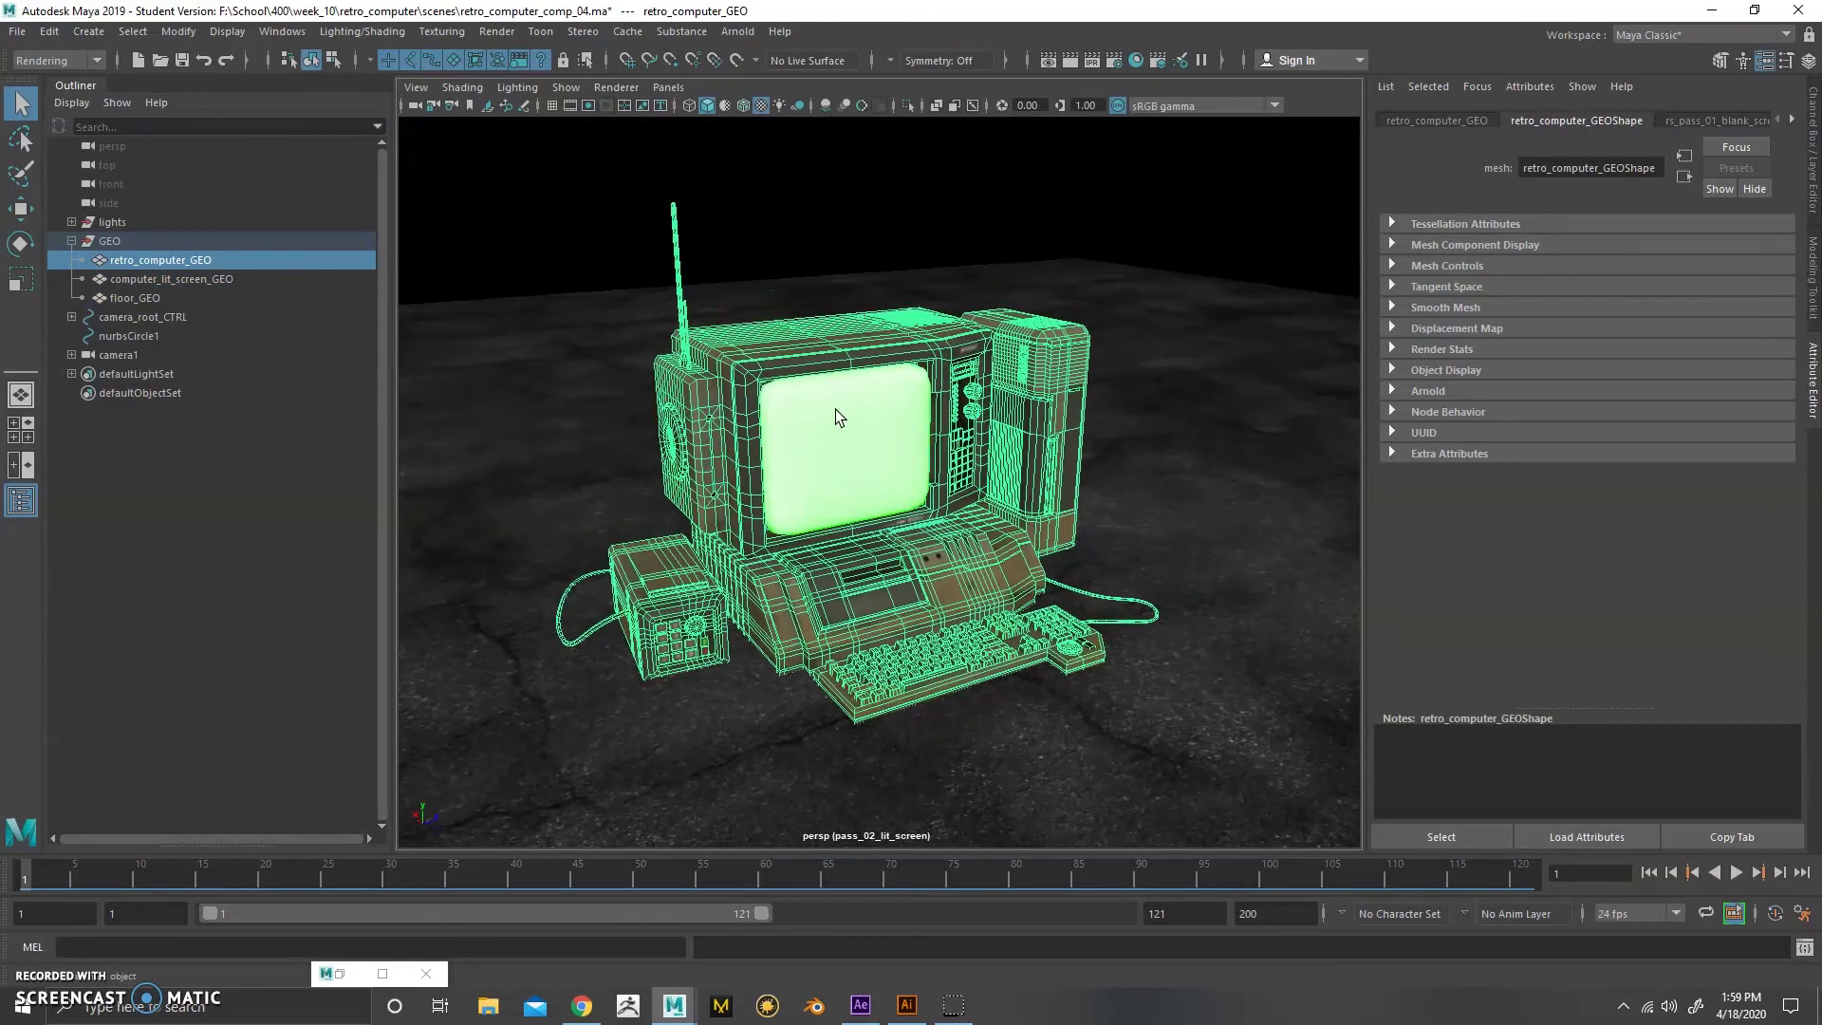
click(36, 61)
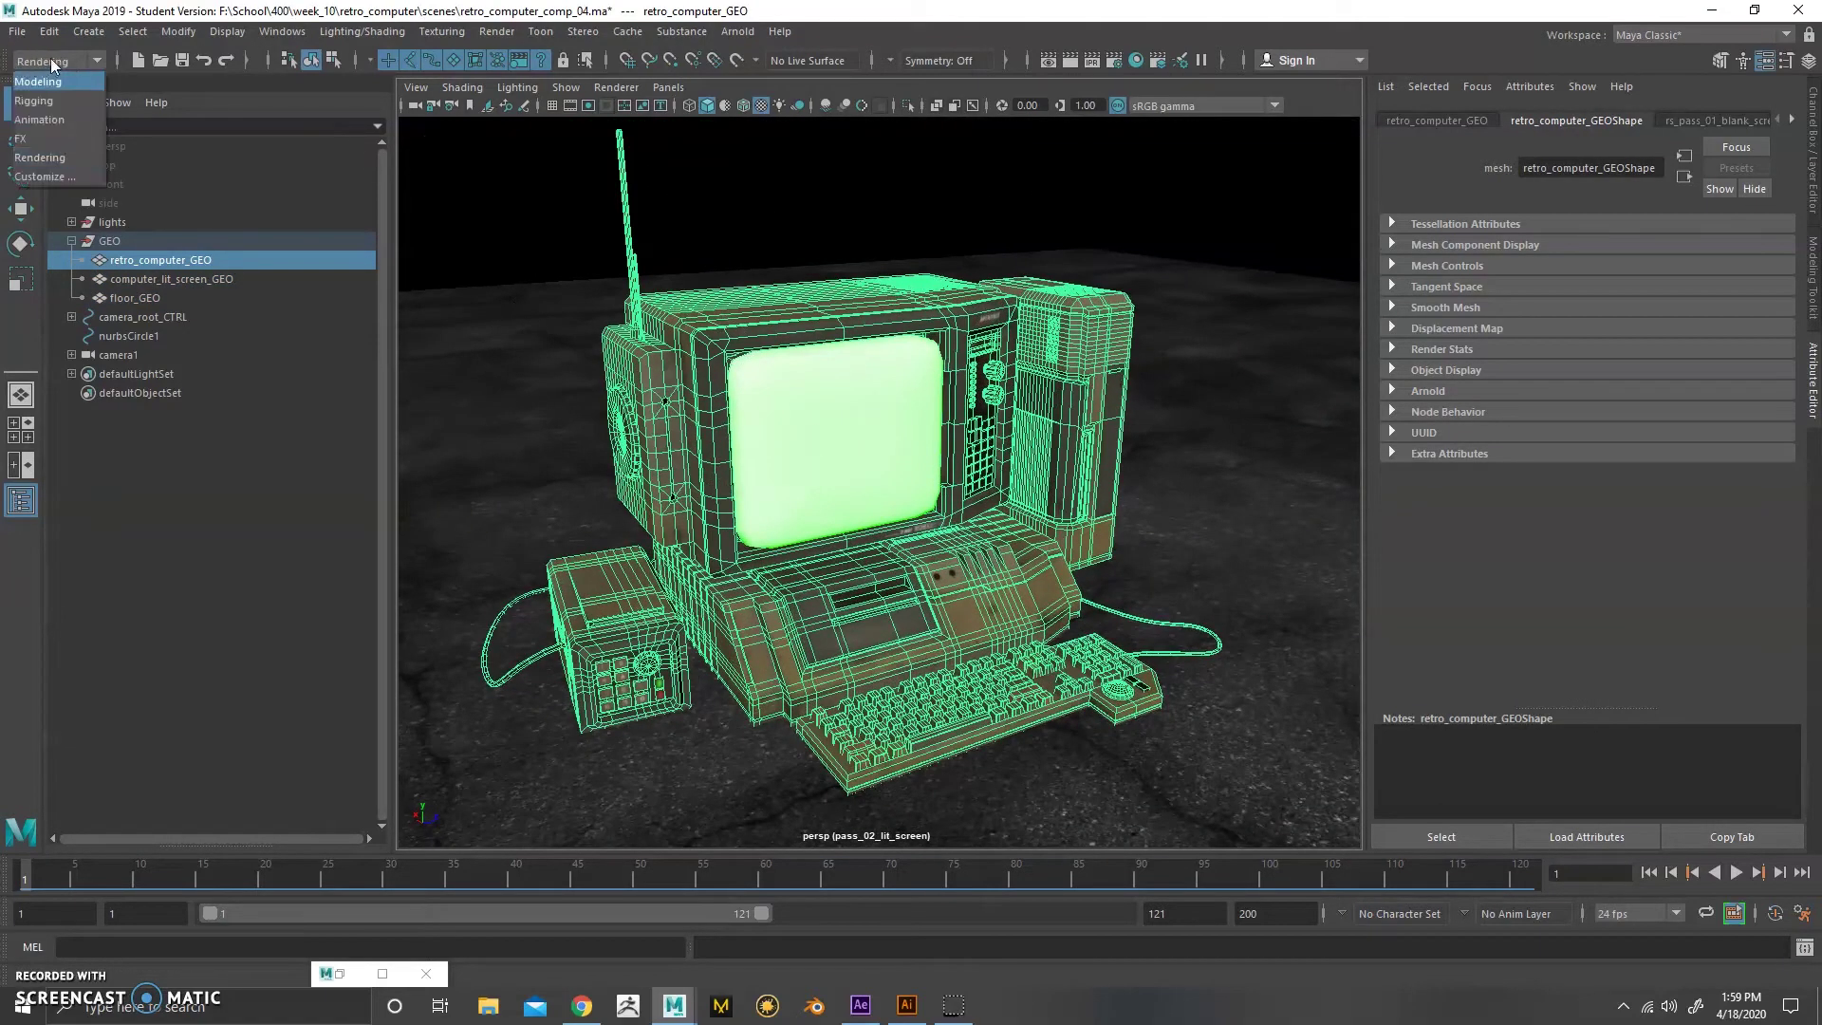
click(496, 31)
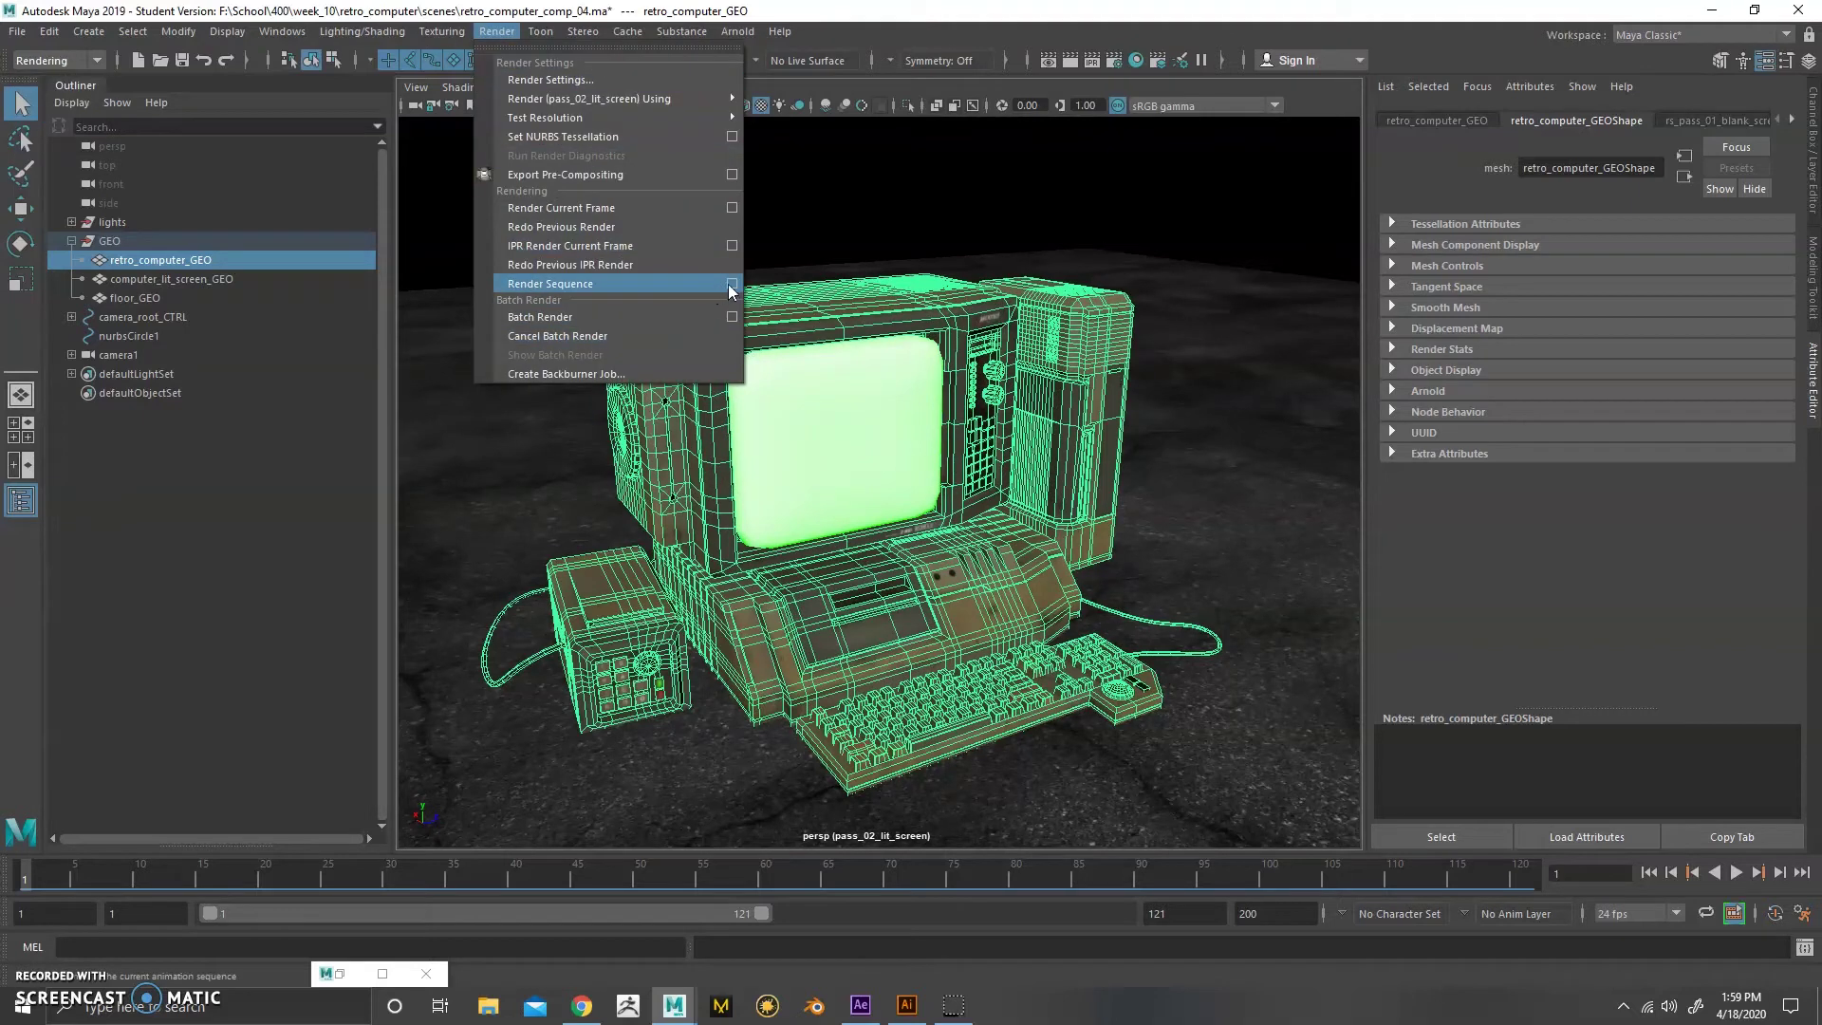
click(702, 284)
drag(702, 344, 1208, 343)
- Confirm cameraShape1 as the renderable camera in Render Settings' Common tab
click(1113, 59)
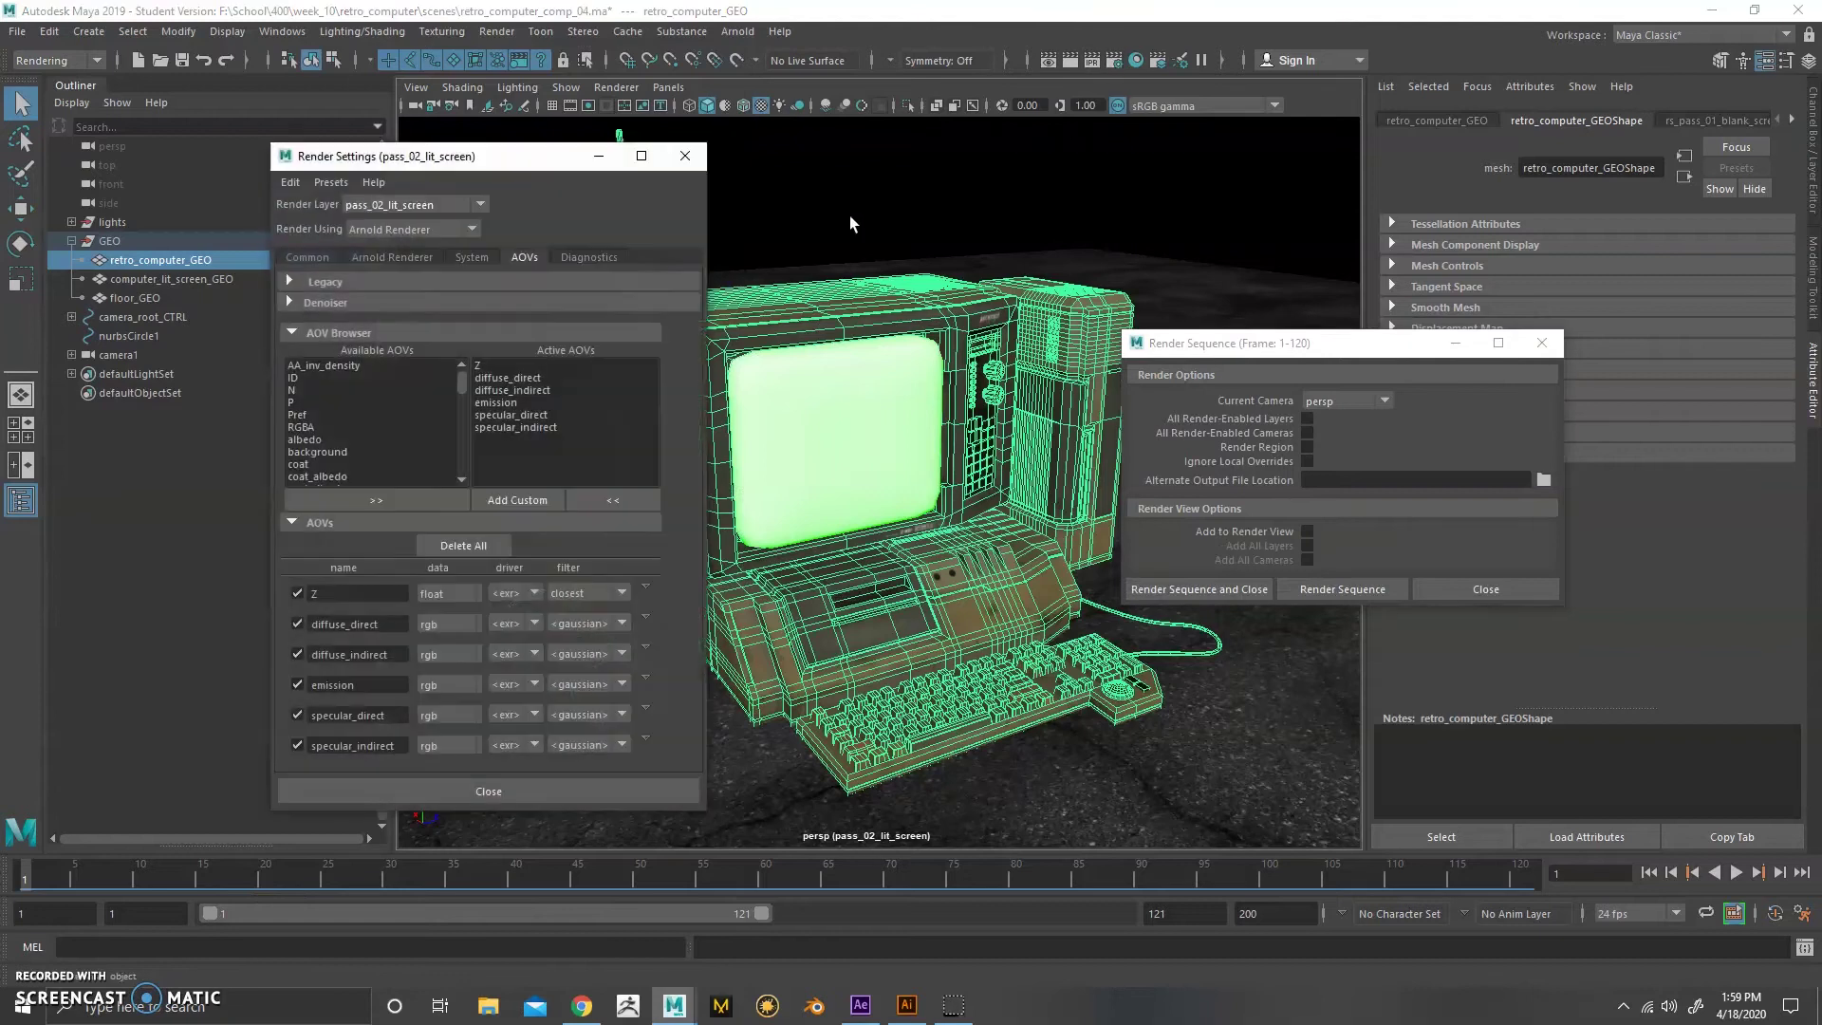
drag(532, 167, 408, 179)
click(218, 270)
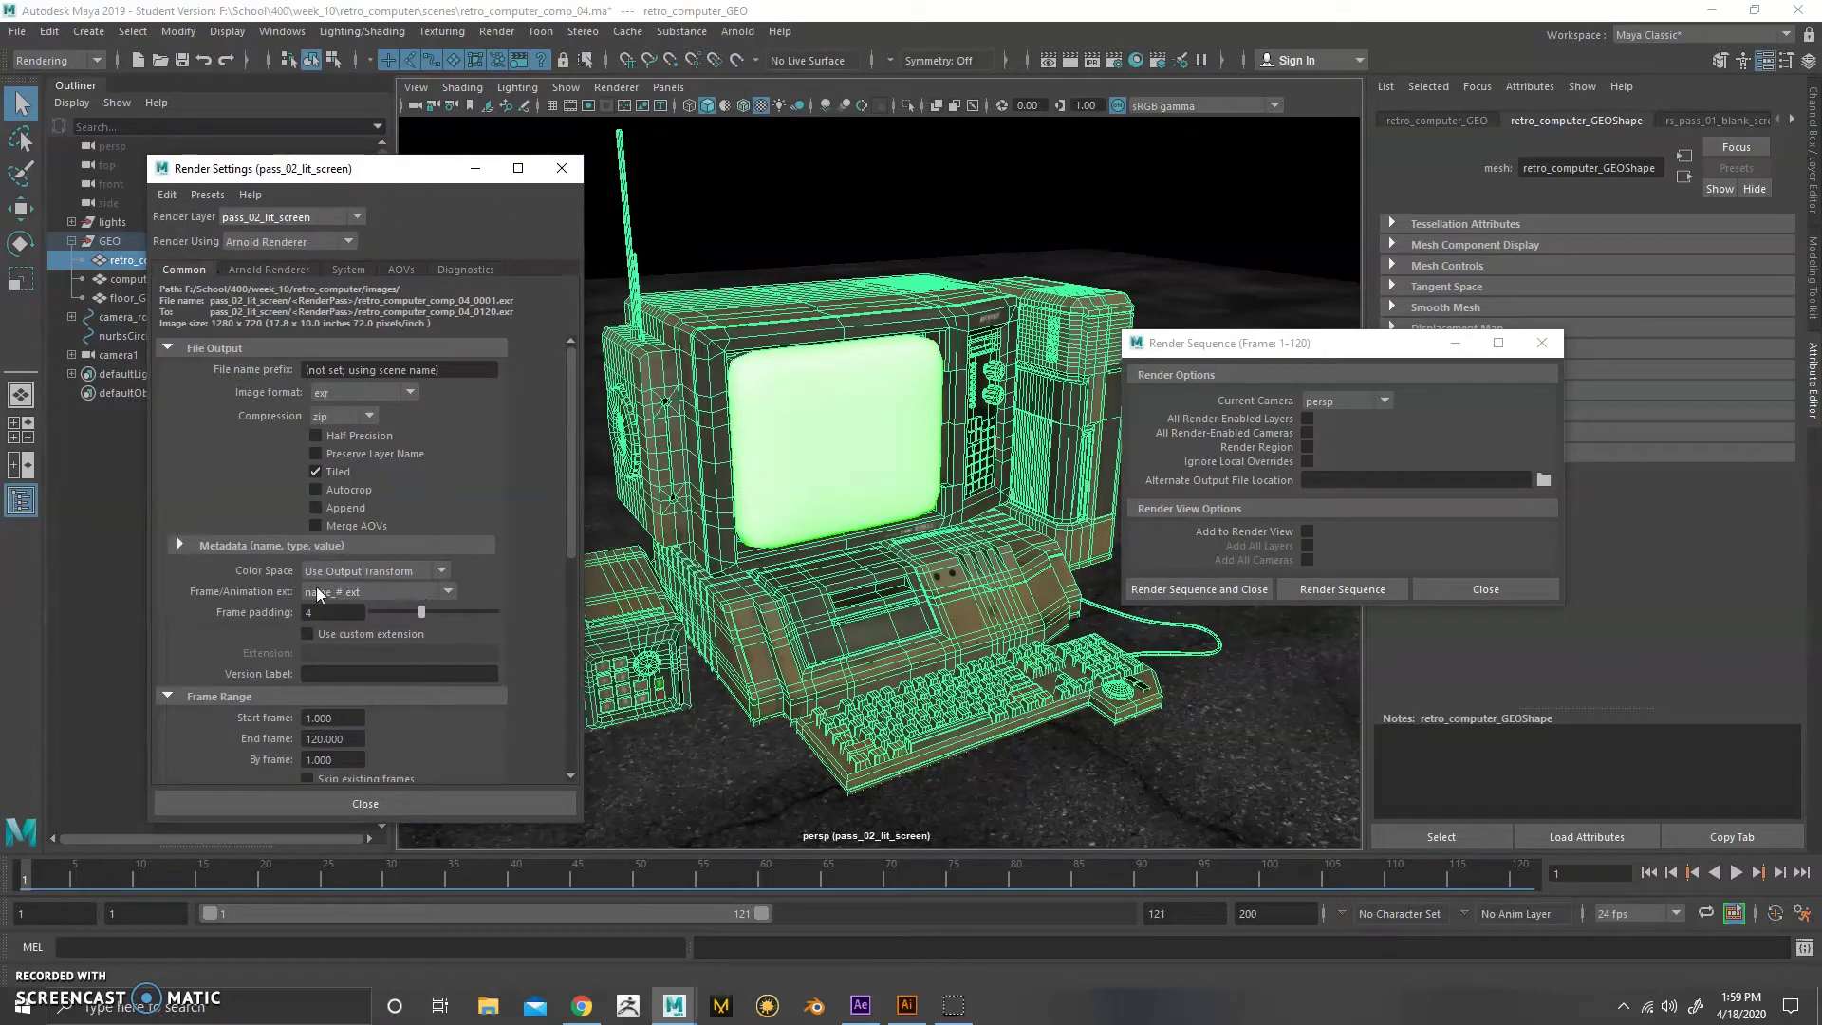
drag(567, 469, 572, 586)
click(385, 613)
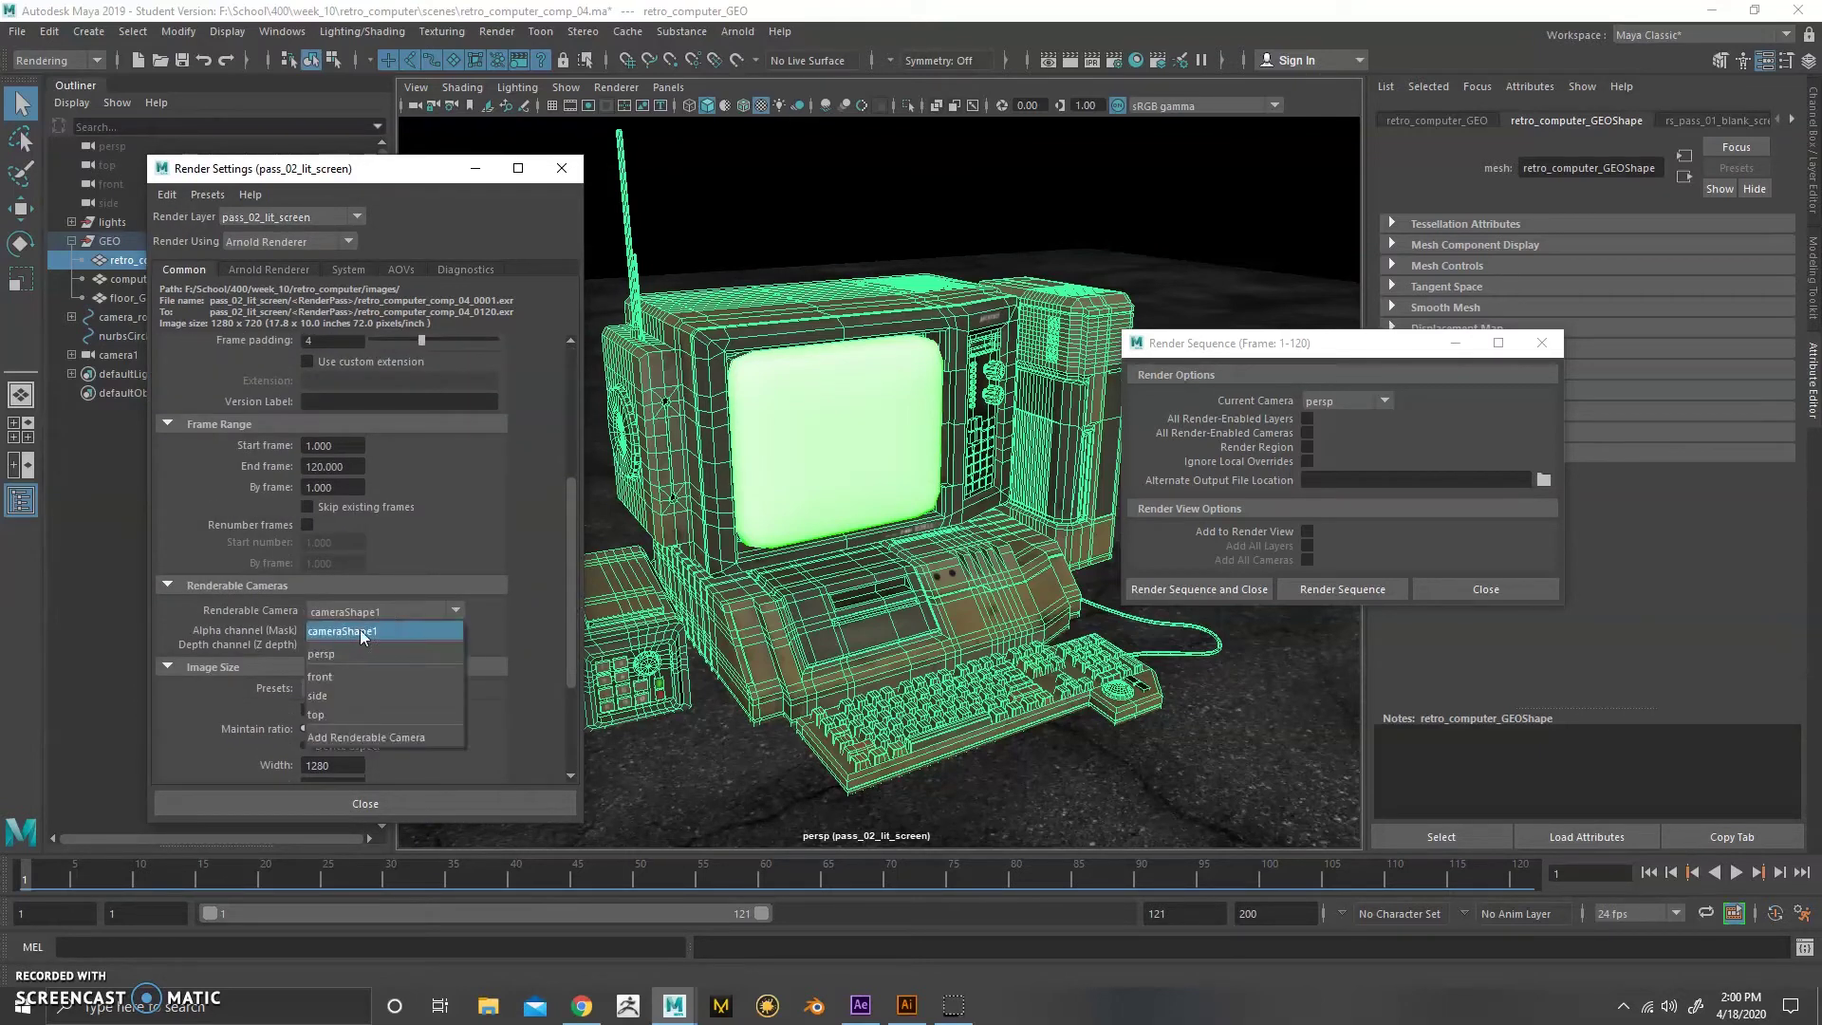
click(375, 642)
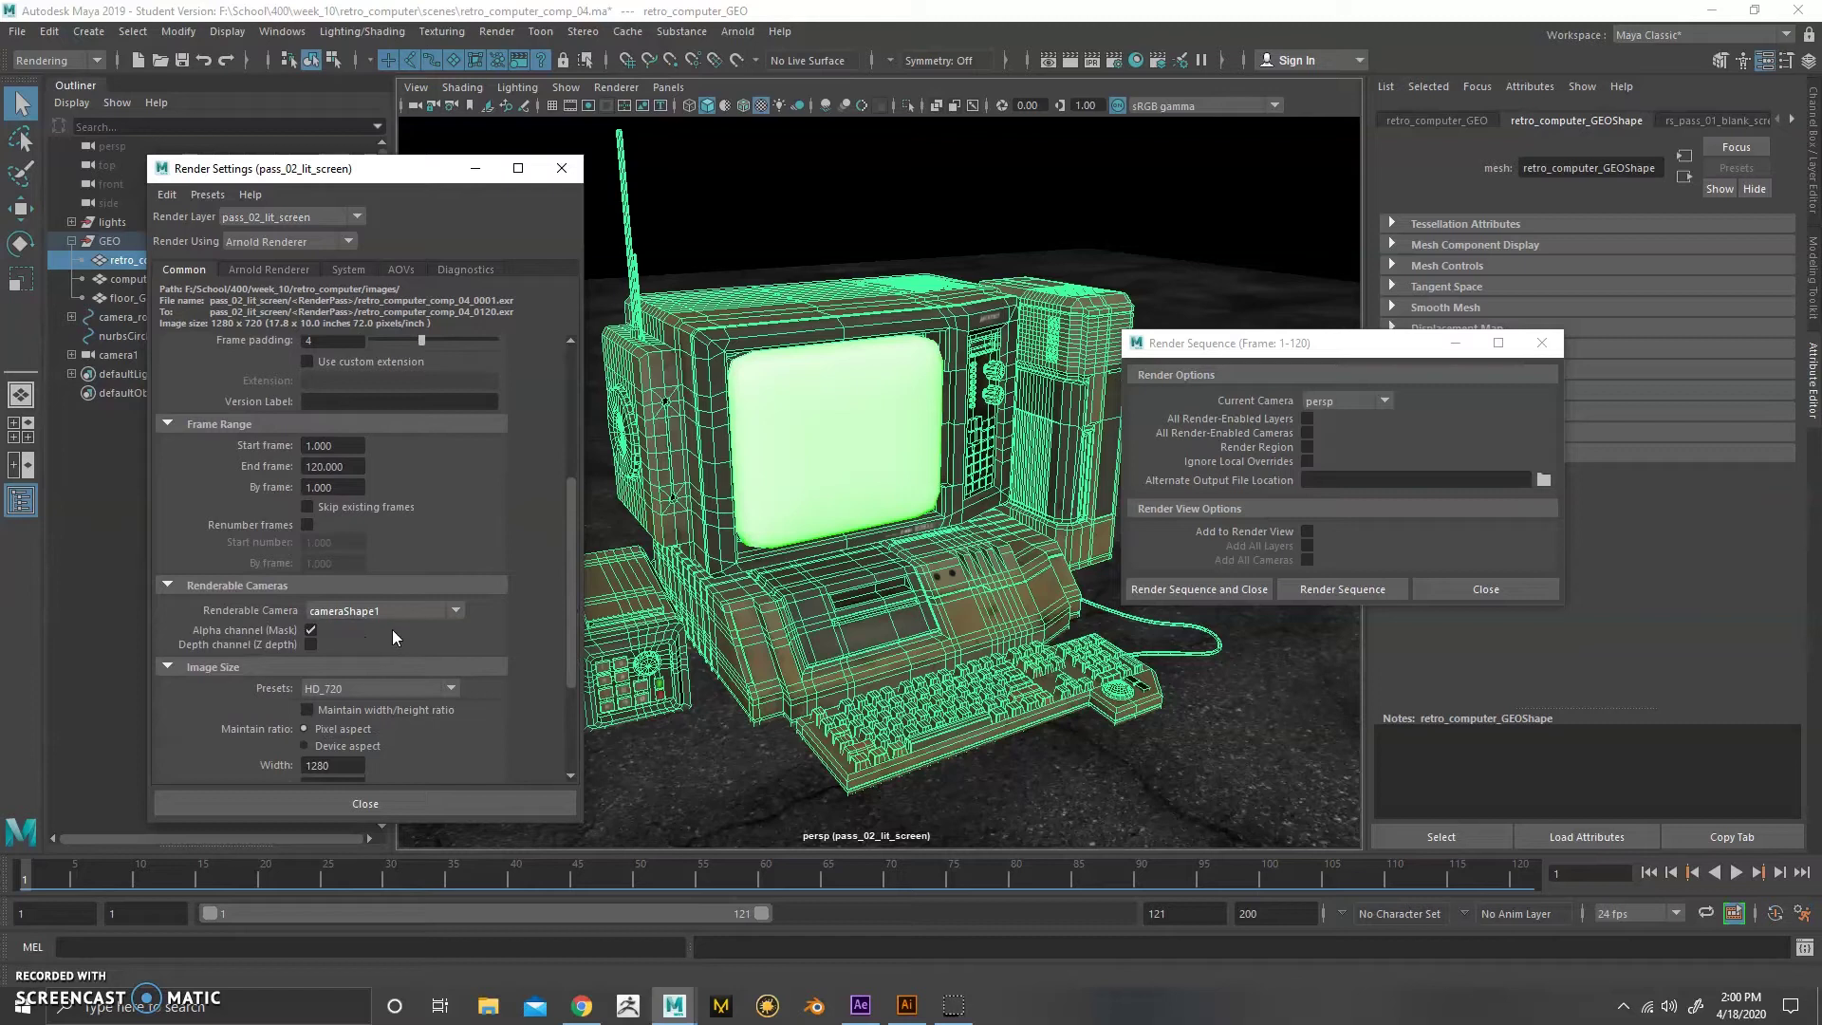
drag(311, 171, 252, 178)
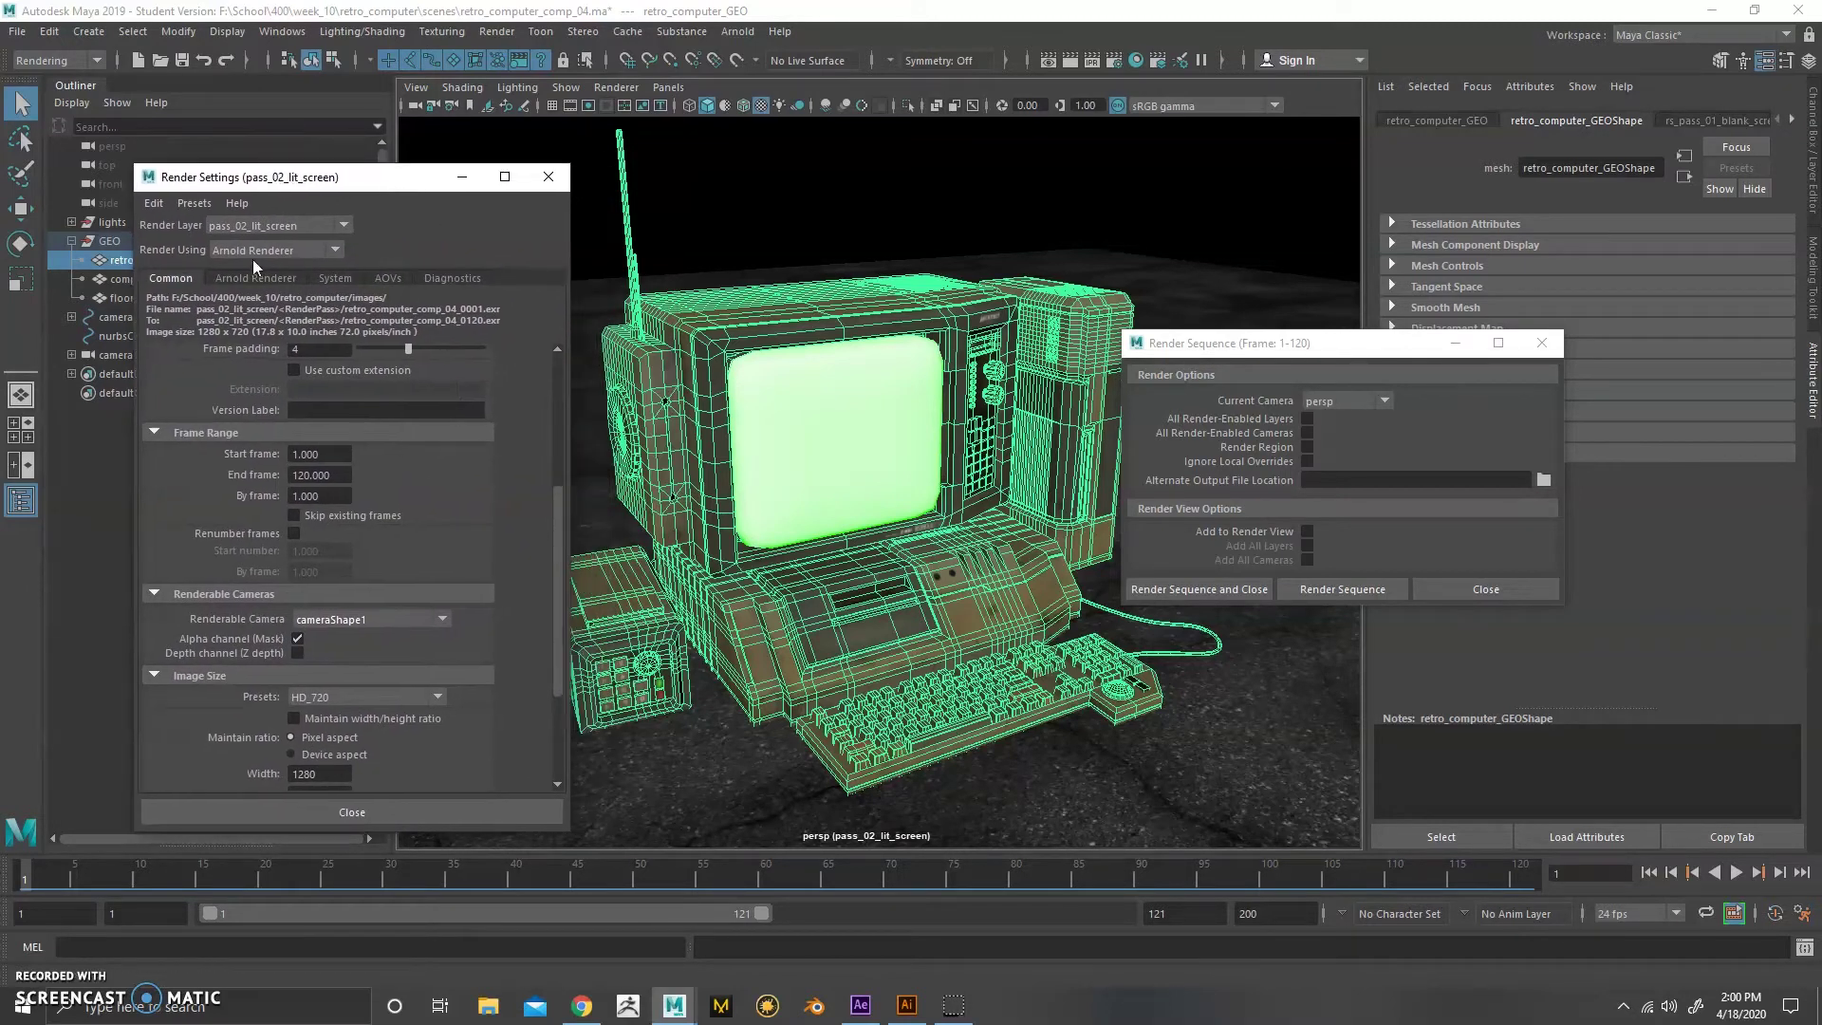
click(548, 177)
- Set the sequence's camera to cameraShape1 and render frames 1–120 of all enabled layers
drag(1130, 344, 427, 415)
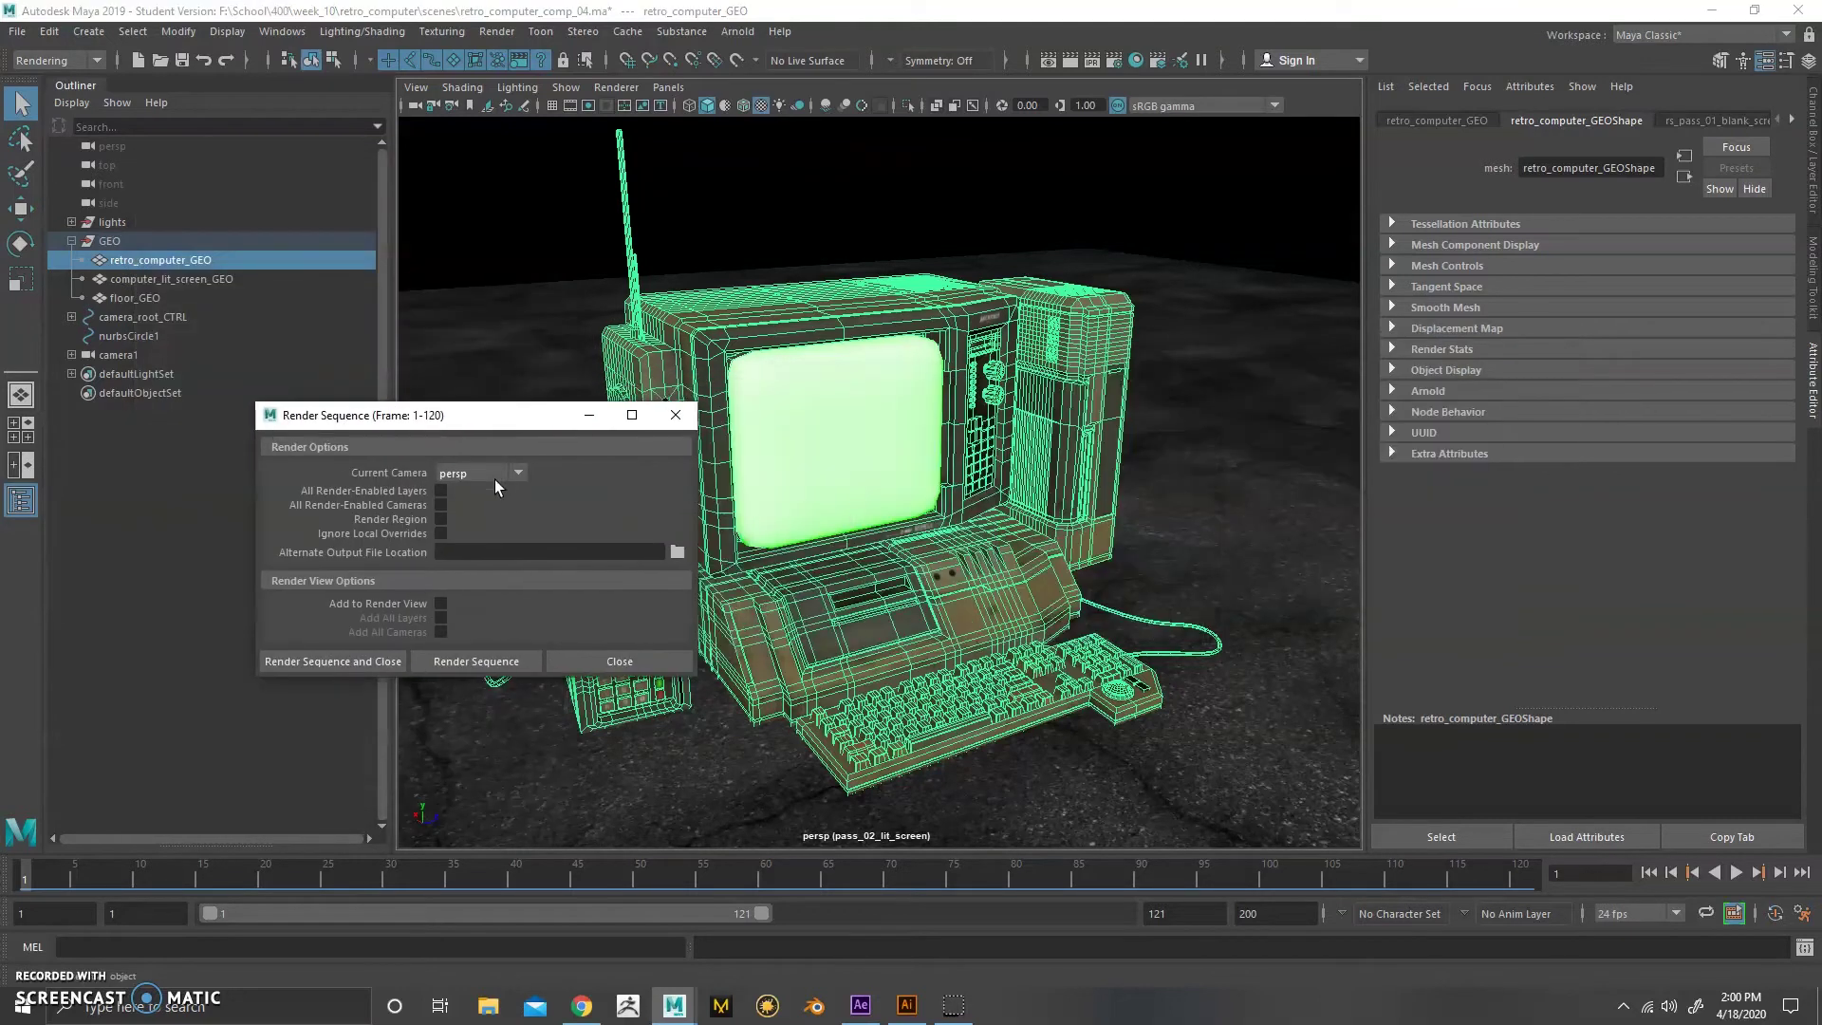
click(496, 472)
click(505, 500)
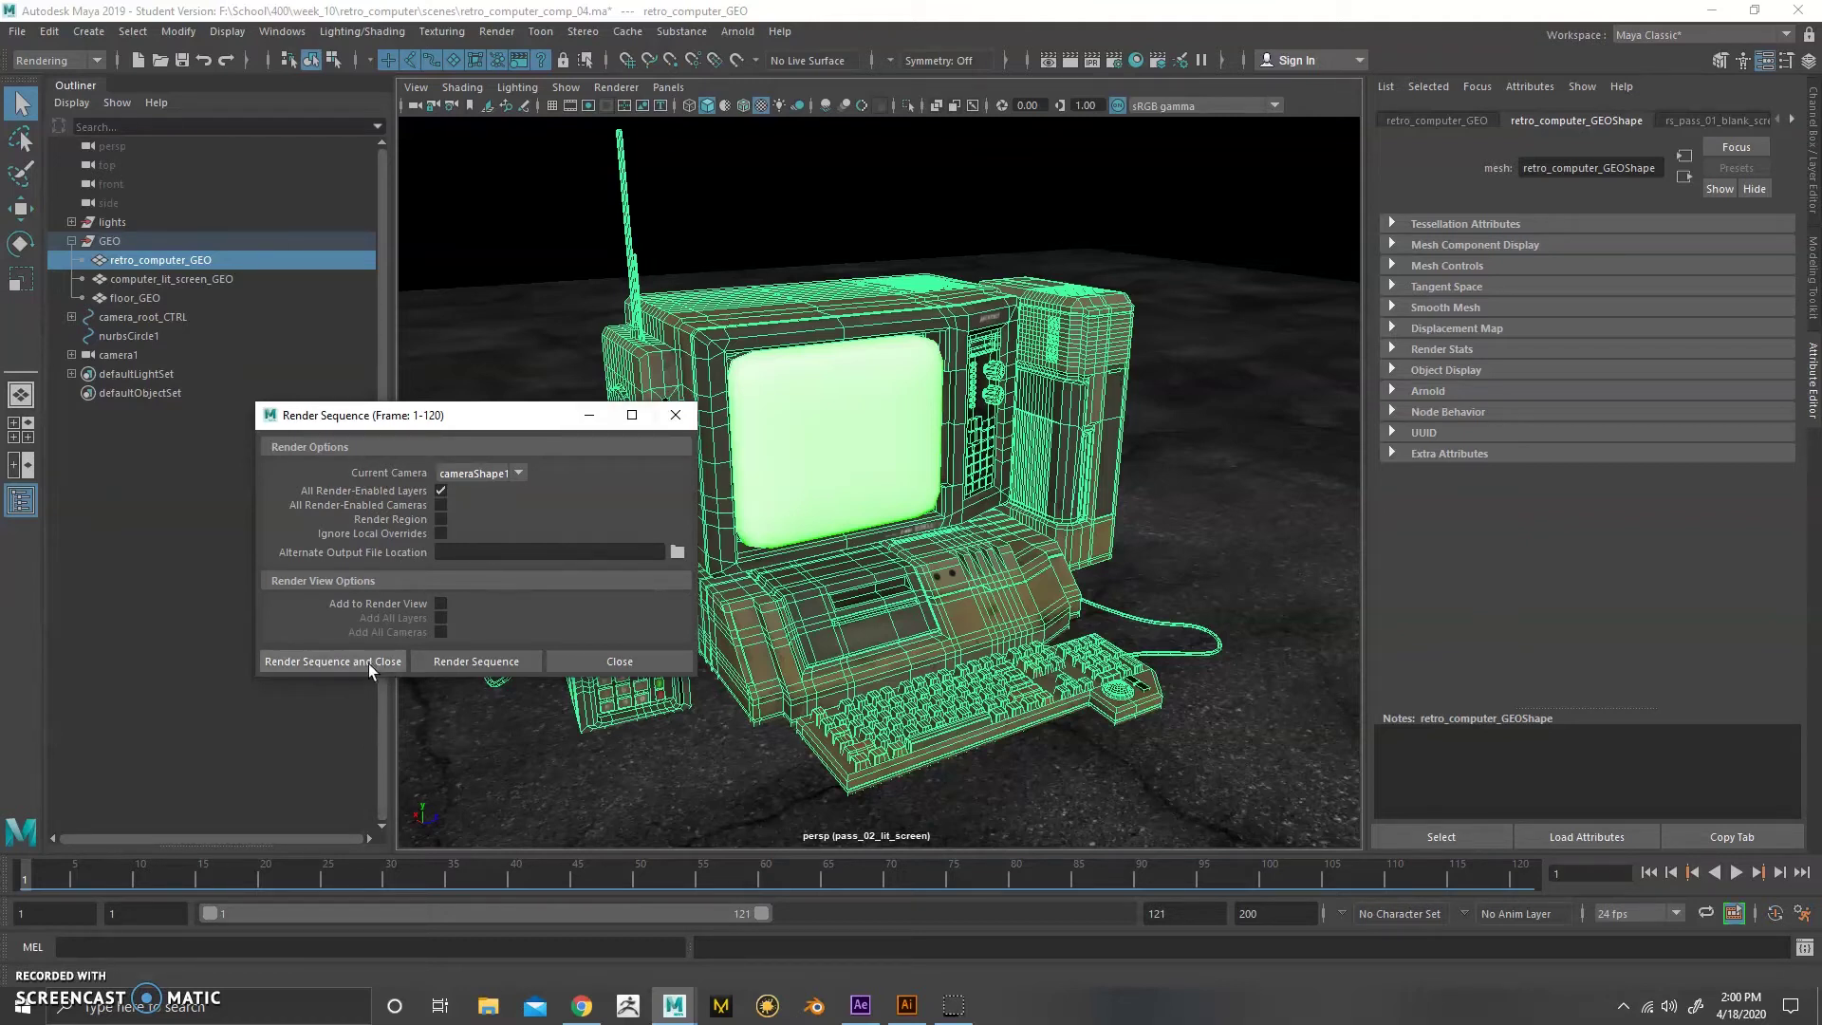
click(627, 660)
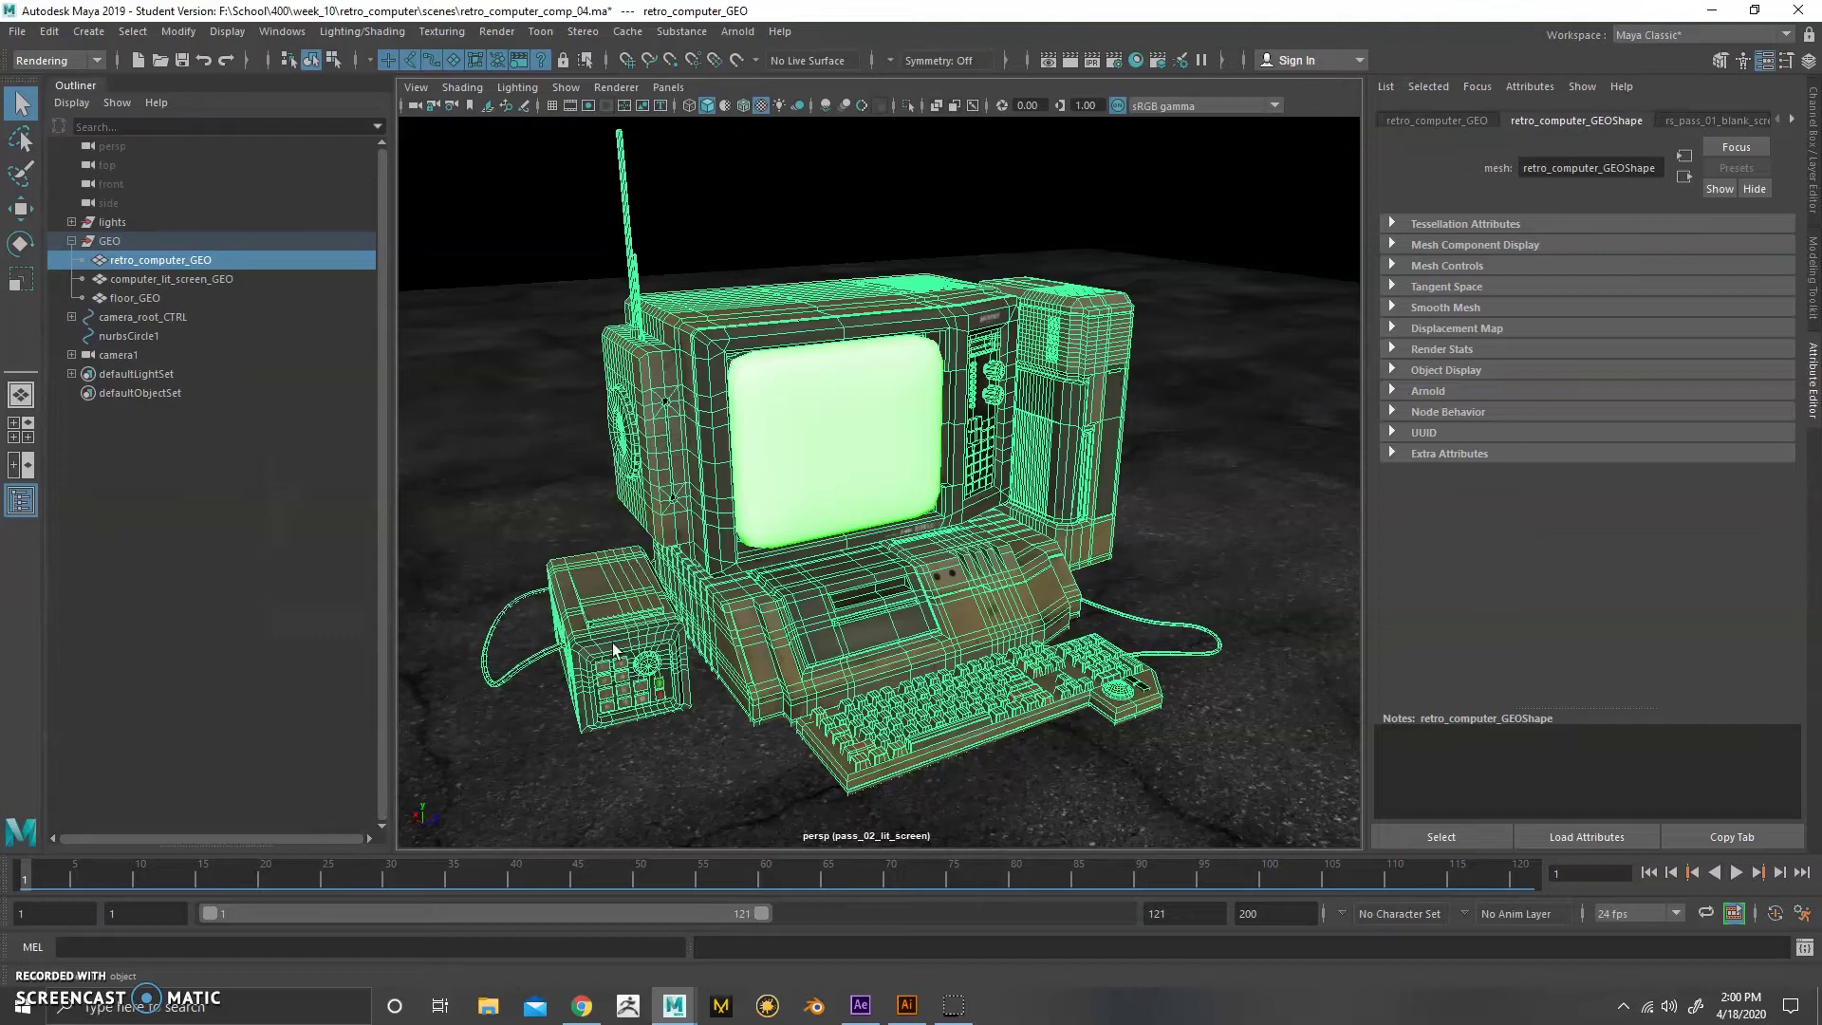
- Deselect the retro computer by clicking empty viewport space
click(547, 254)
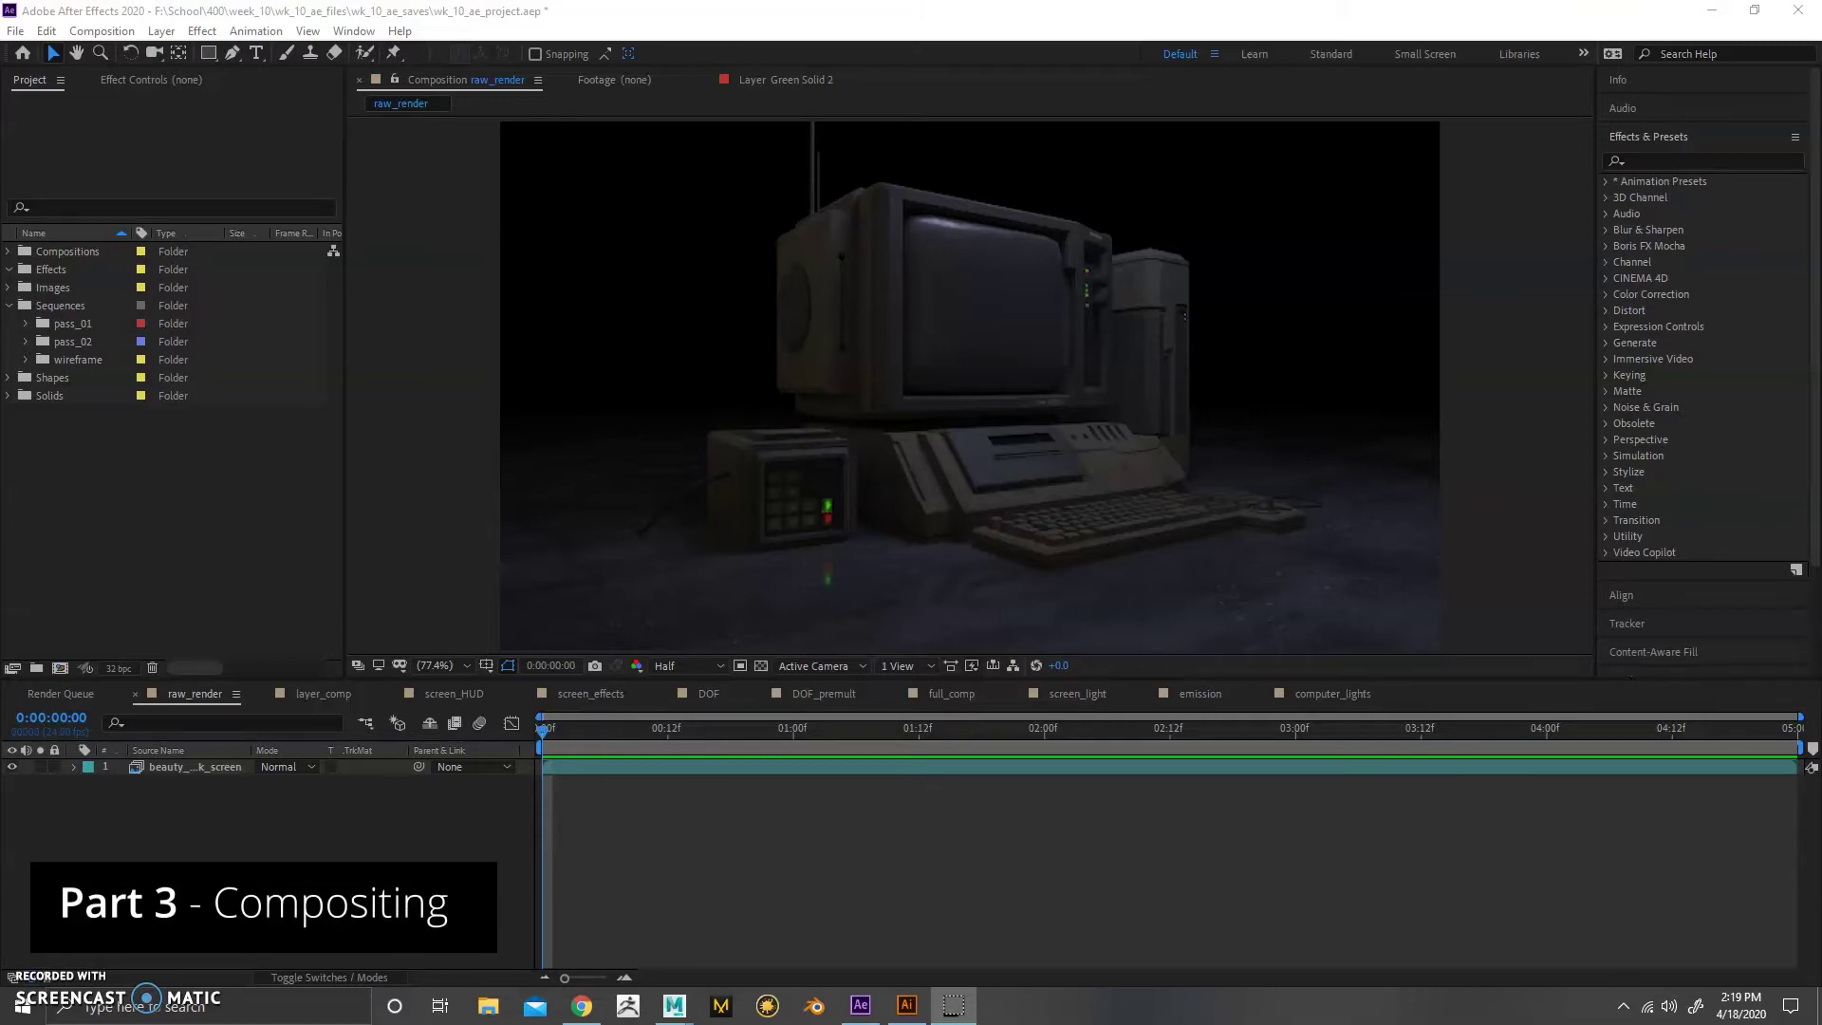
mouse_move(544, 728)
mouse_down()
mouse_move(1481, 728)
mouse_move(544, 728)
mouse_up()
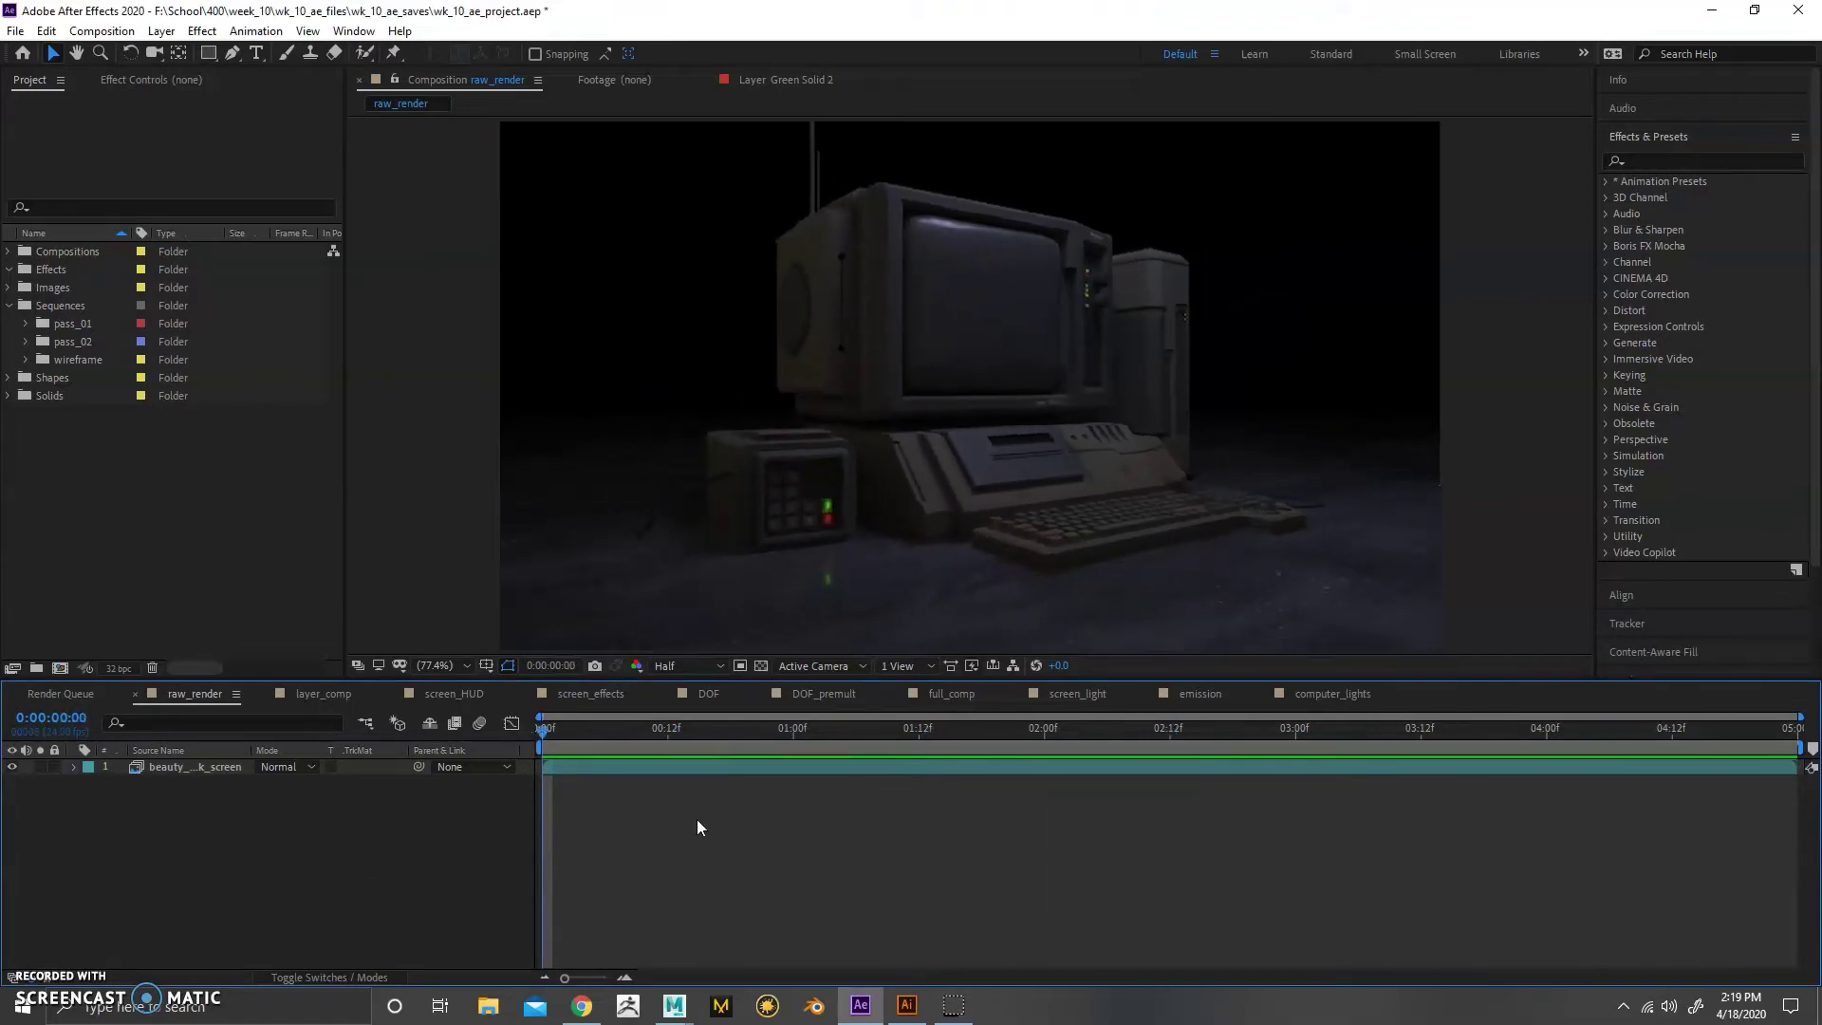
mouse_move(674, 1005)
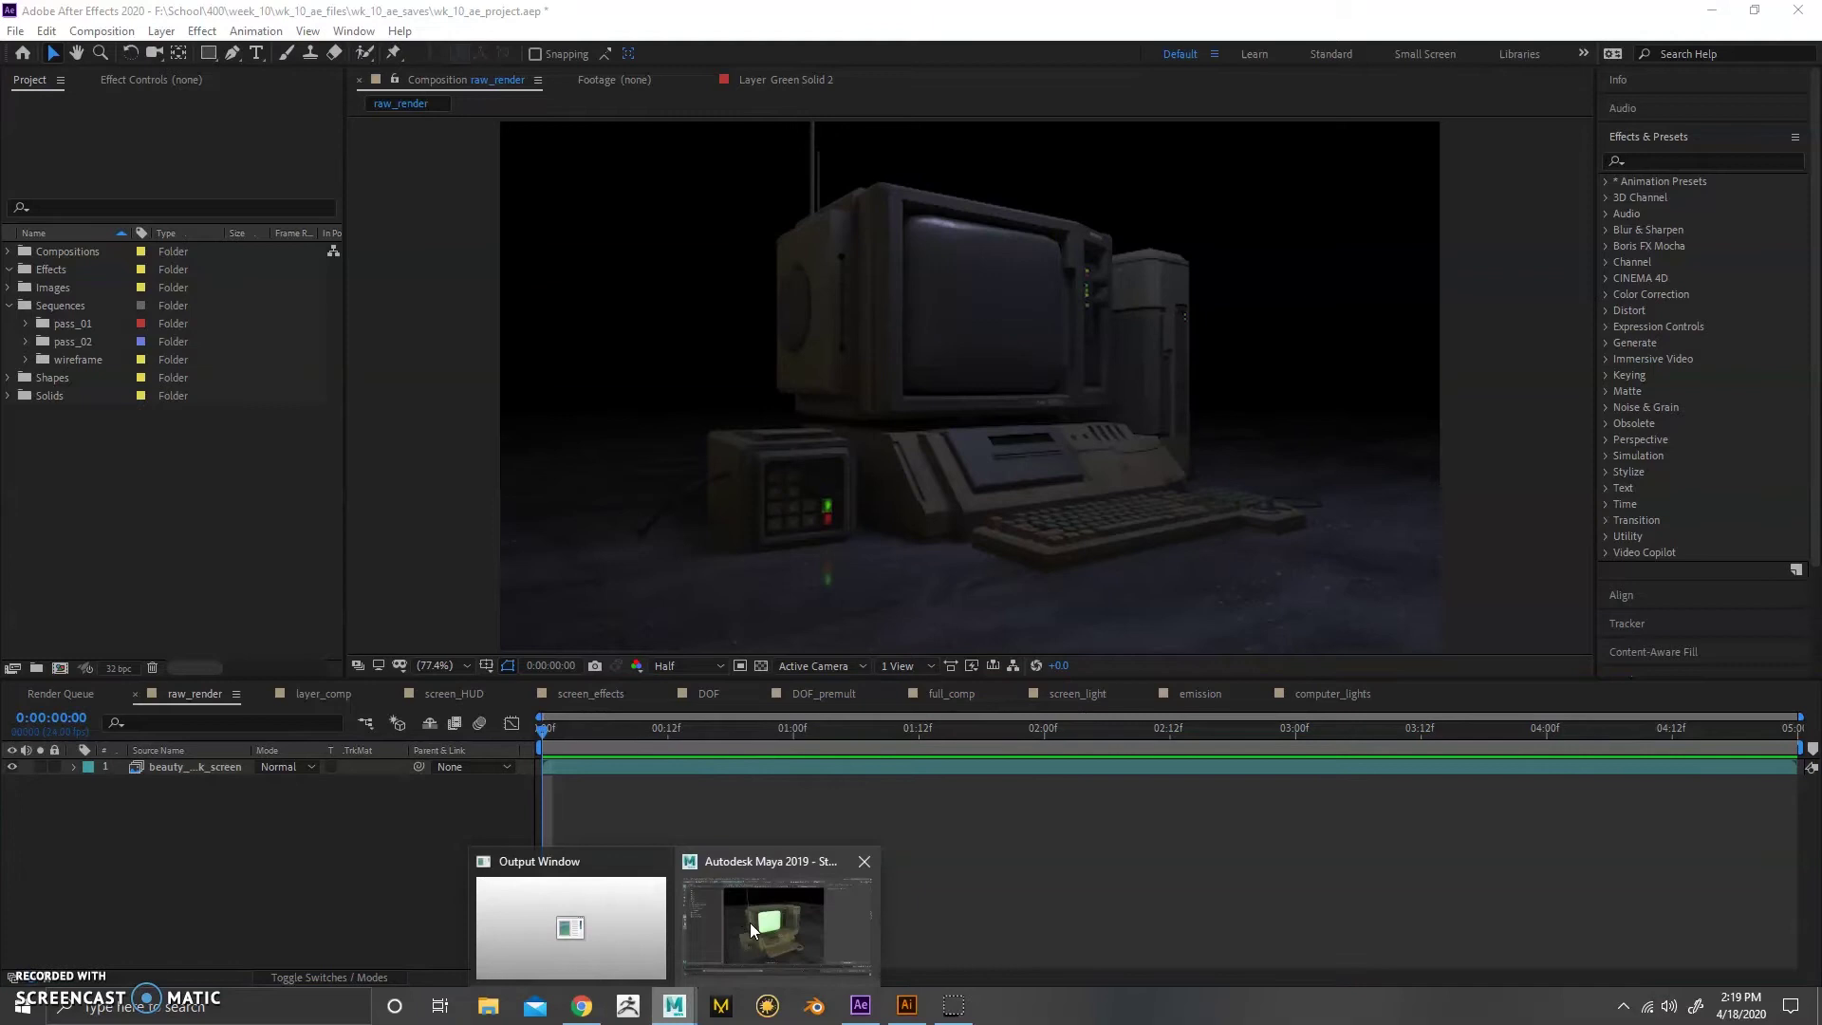
click(750, 929)
alt+drag(700, 664, 488, 816)
scroll(717, 657, up, 3)
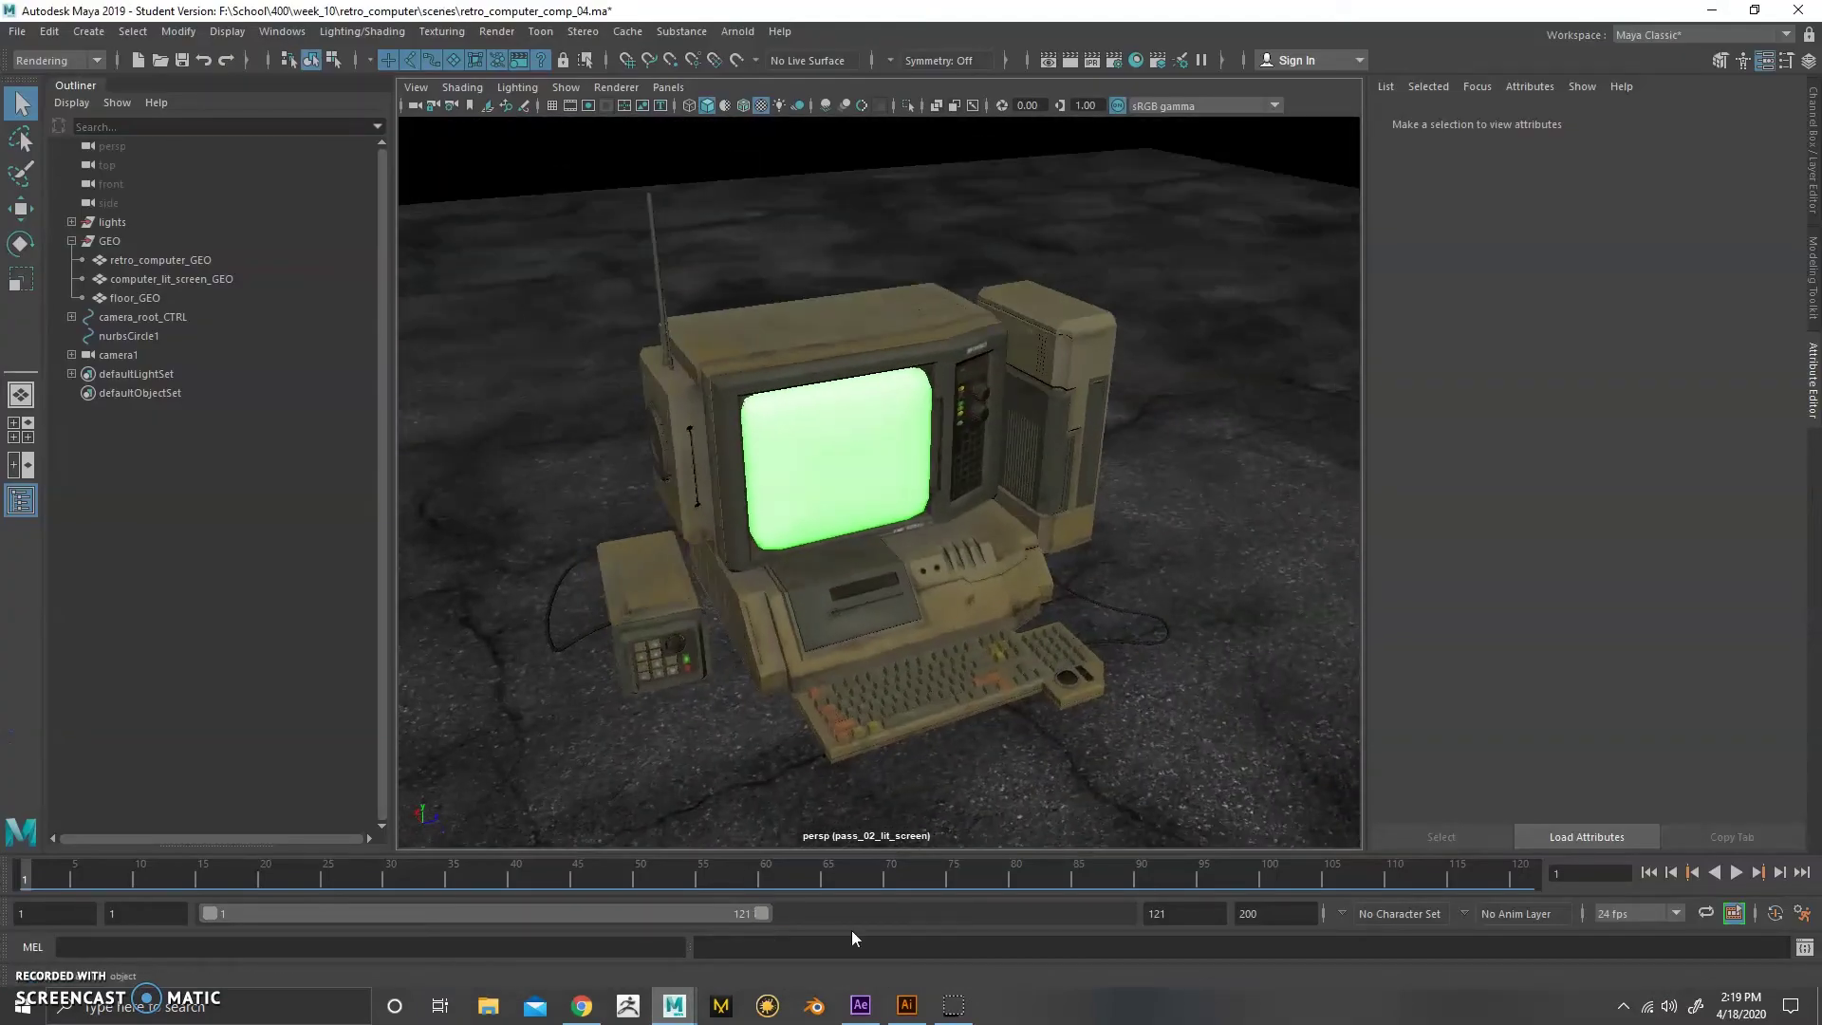
click(860, 1005)
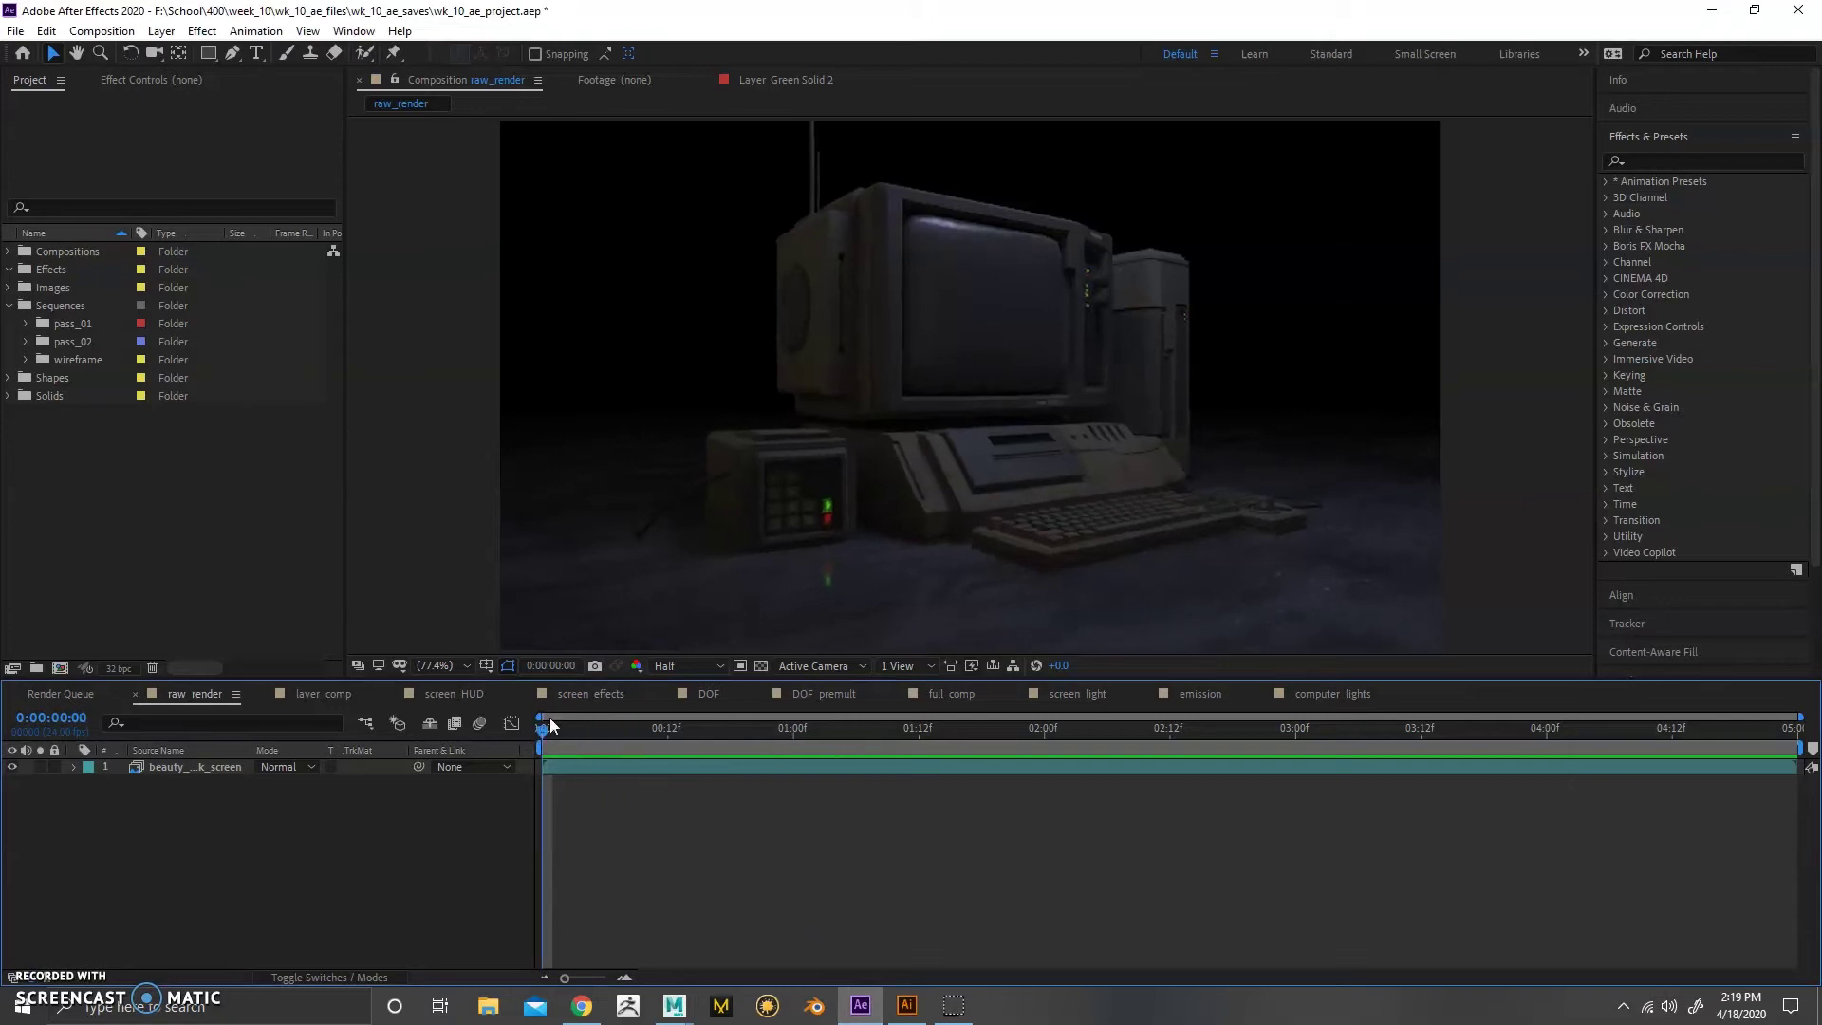
key(space)
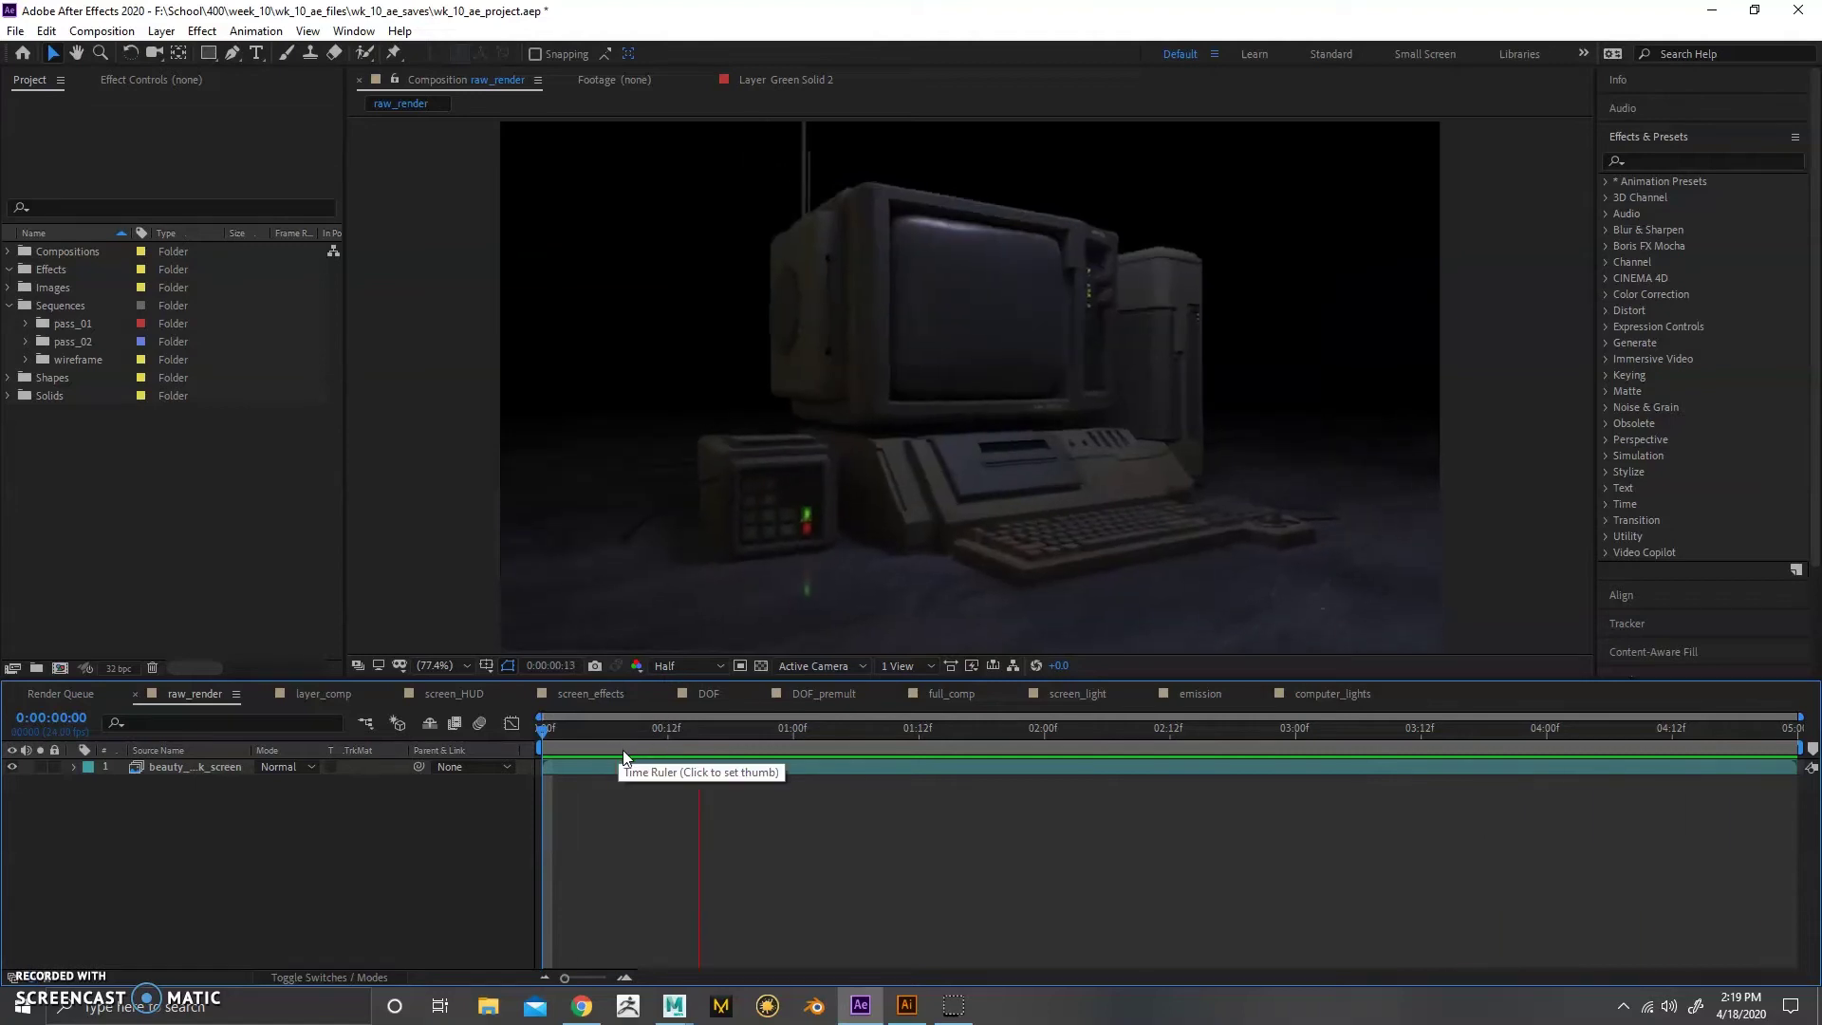
key(space)
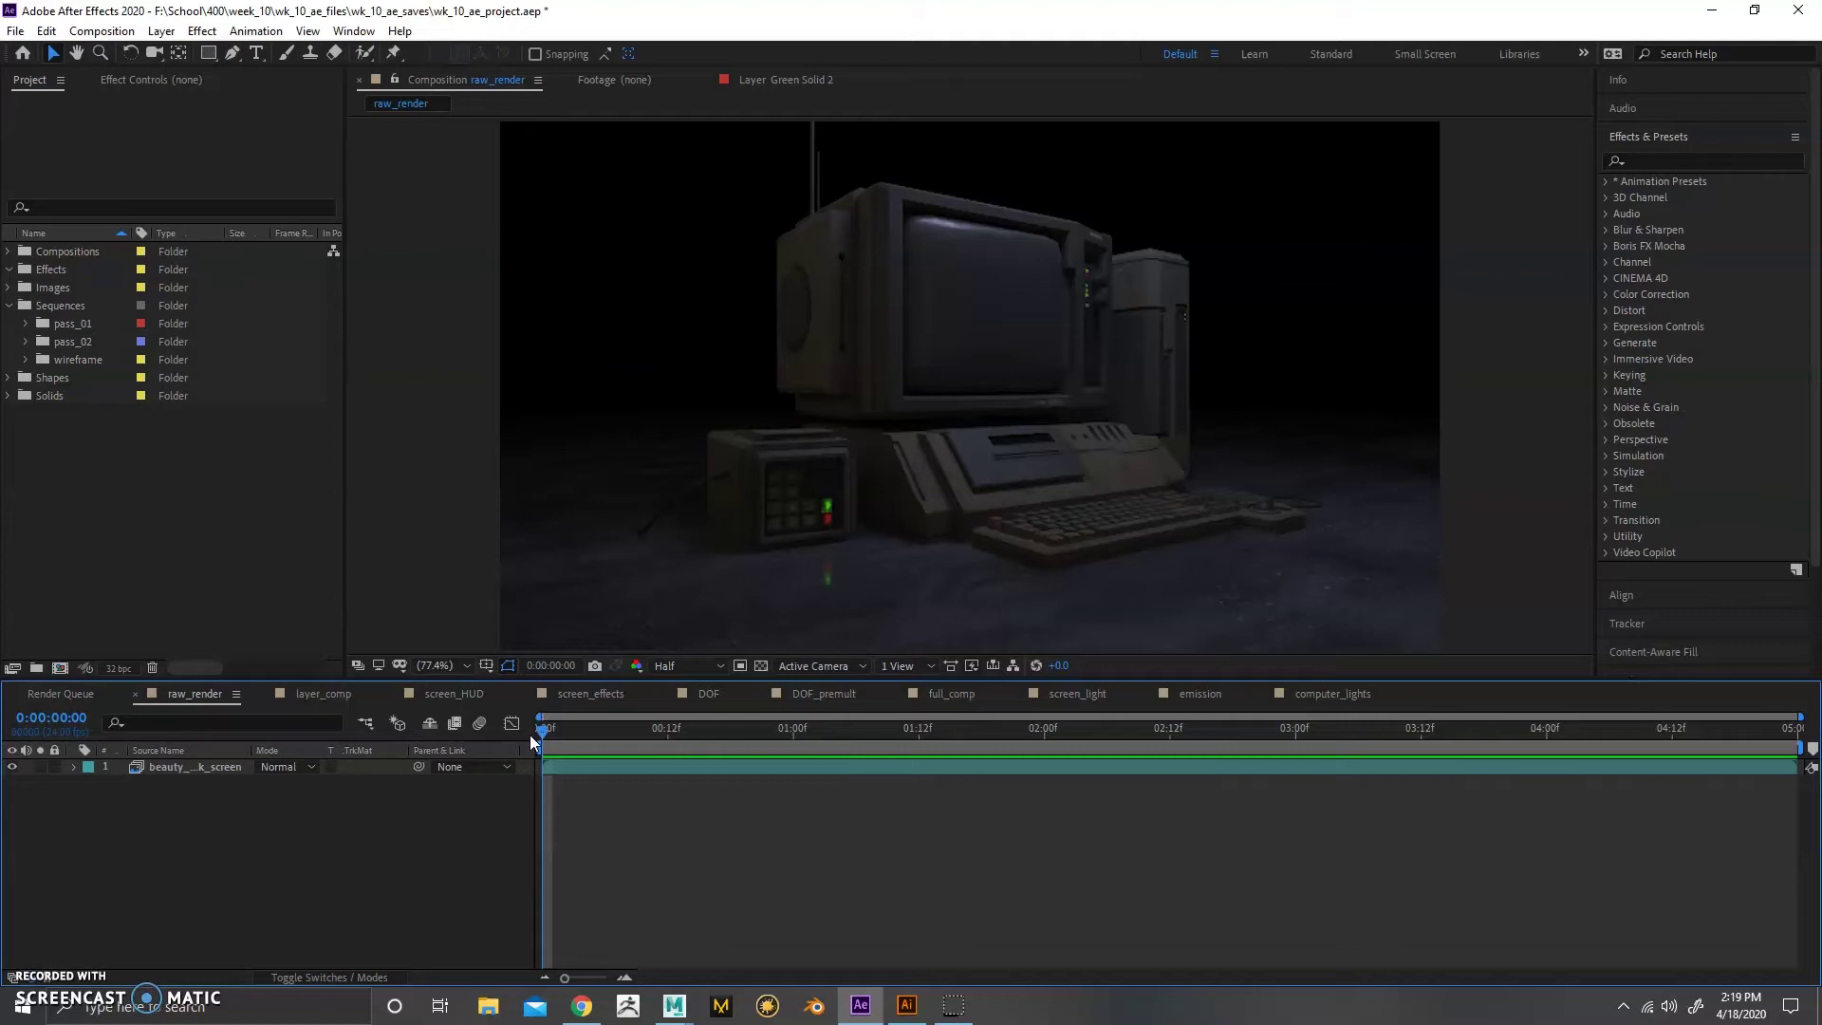
- Expand the pass_01 and pass_02 sequence folders and scrub through beauty_lit_screen
click(65, 306)
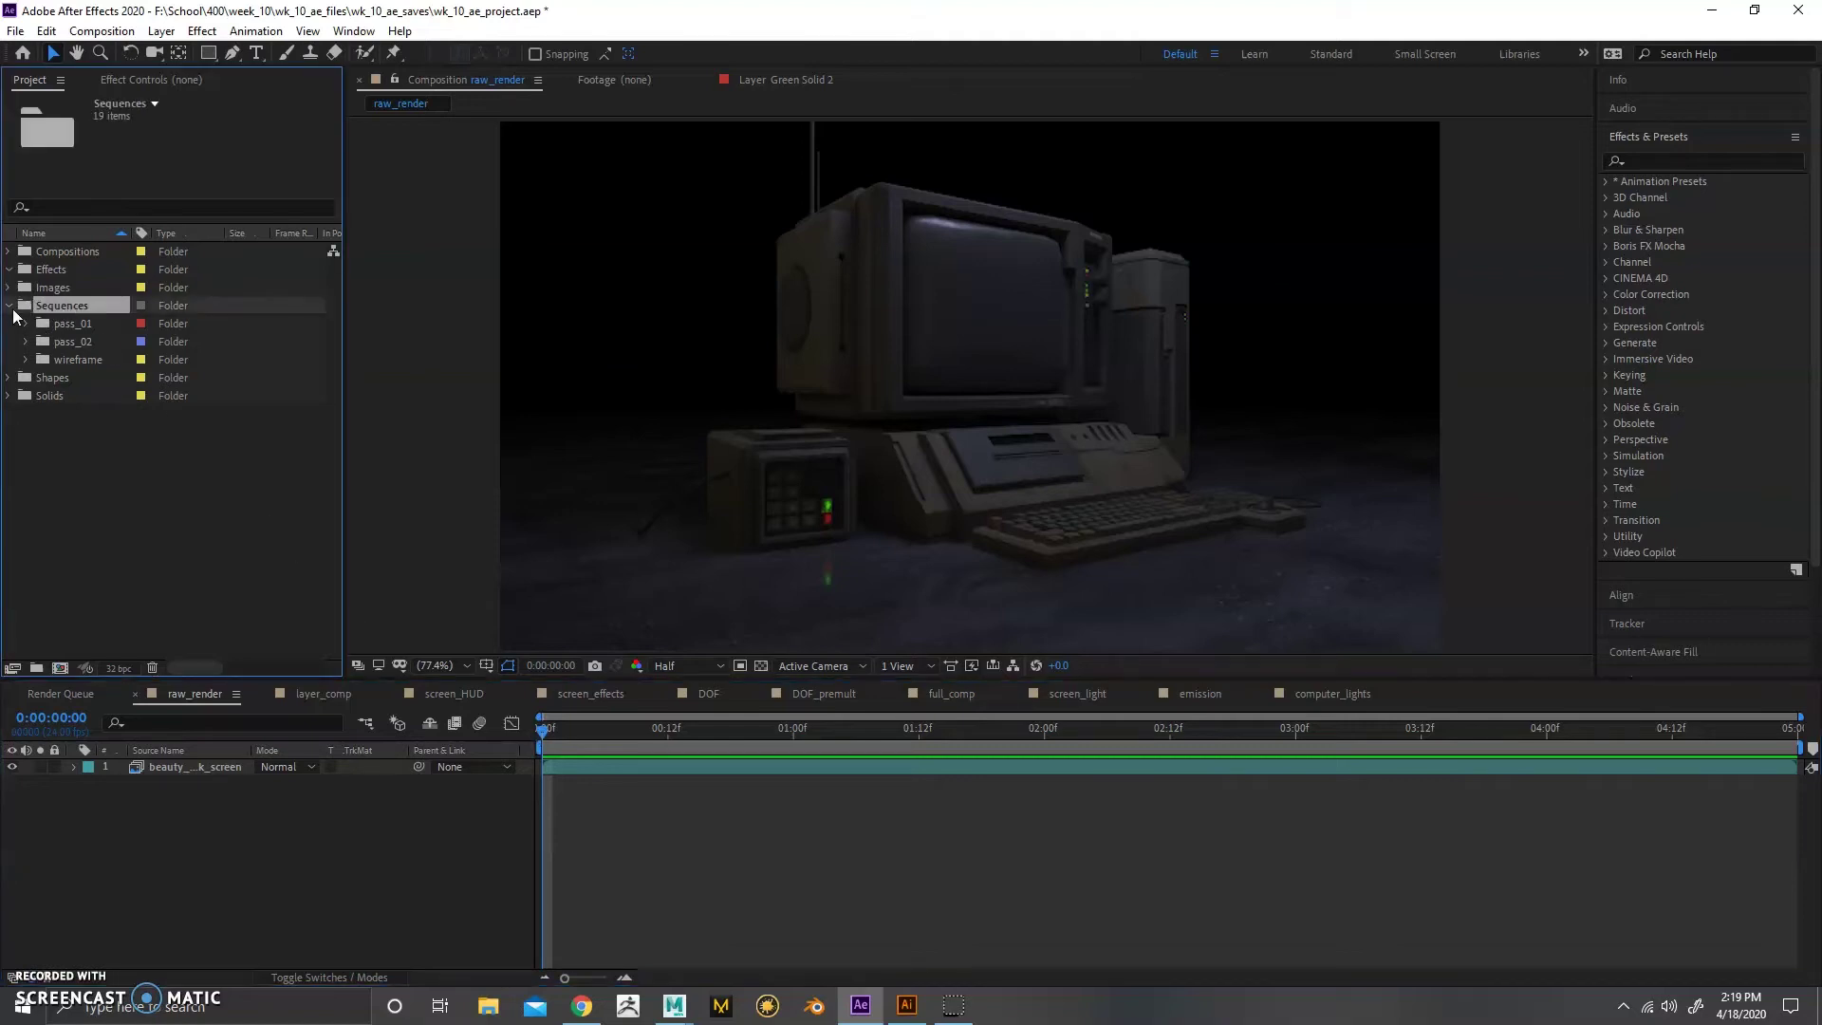
click(26, 323)
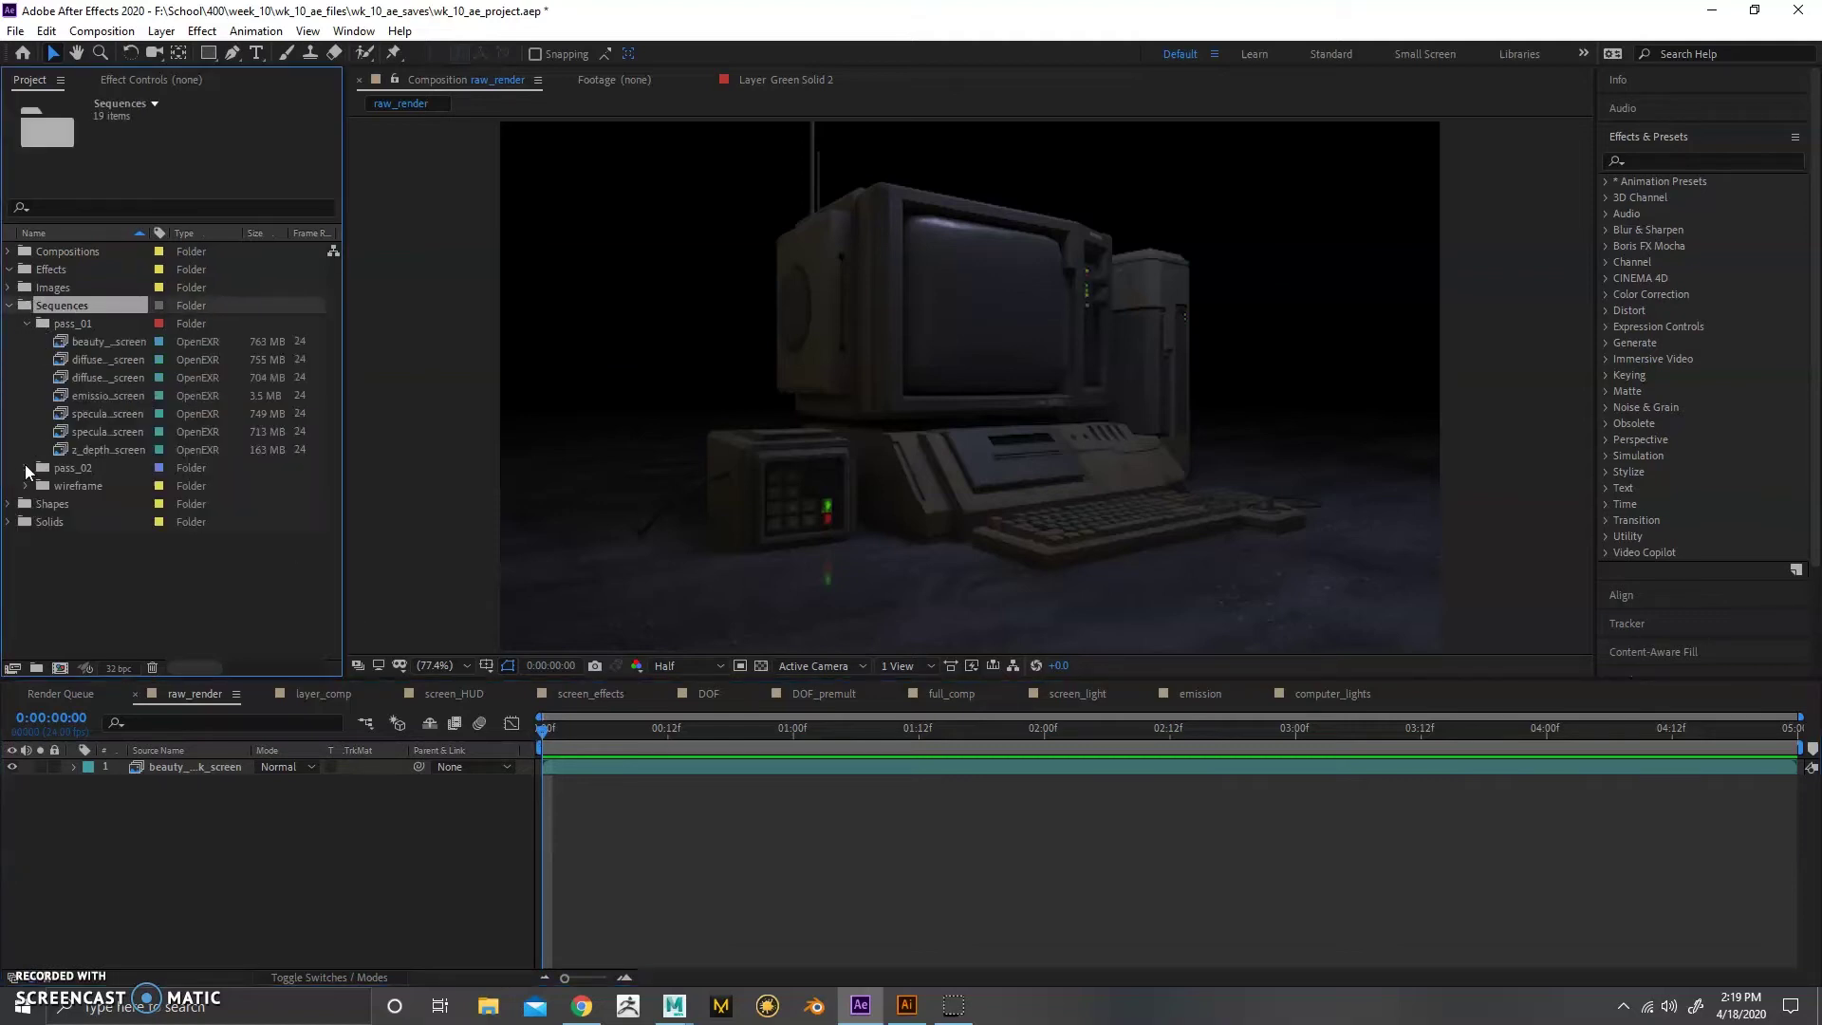
click(27, 468)
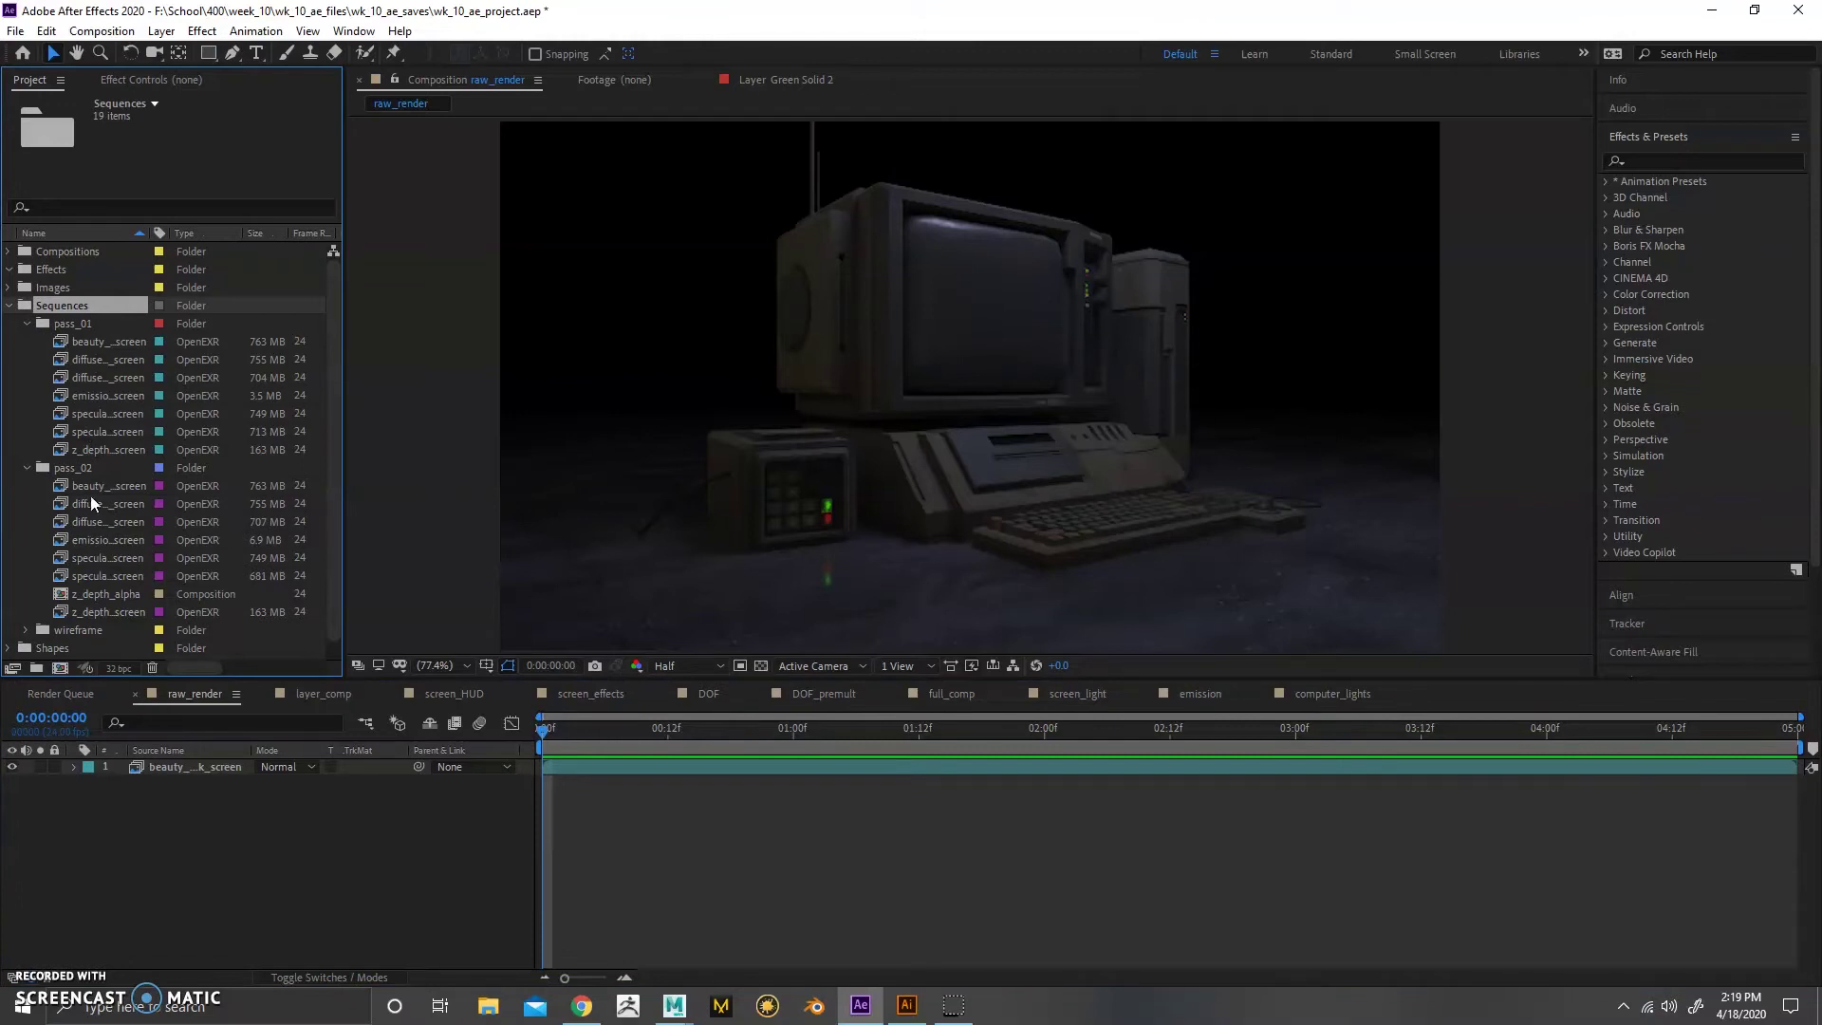
double_click(112, 486)
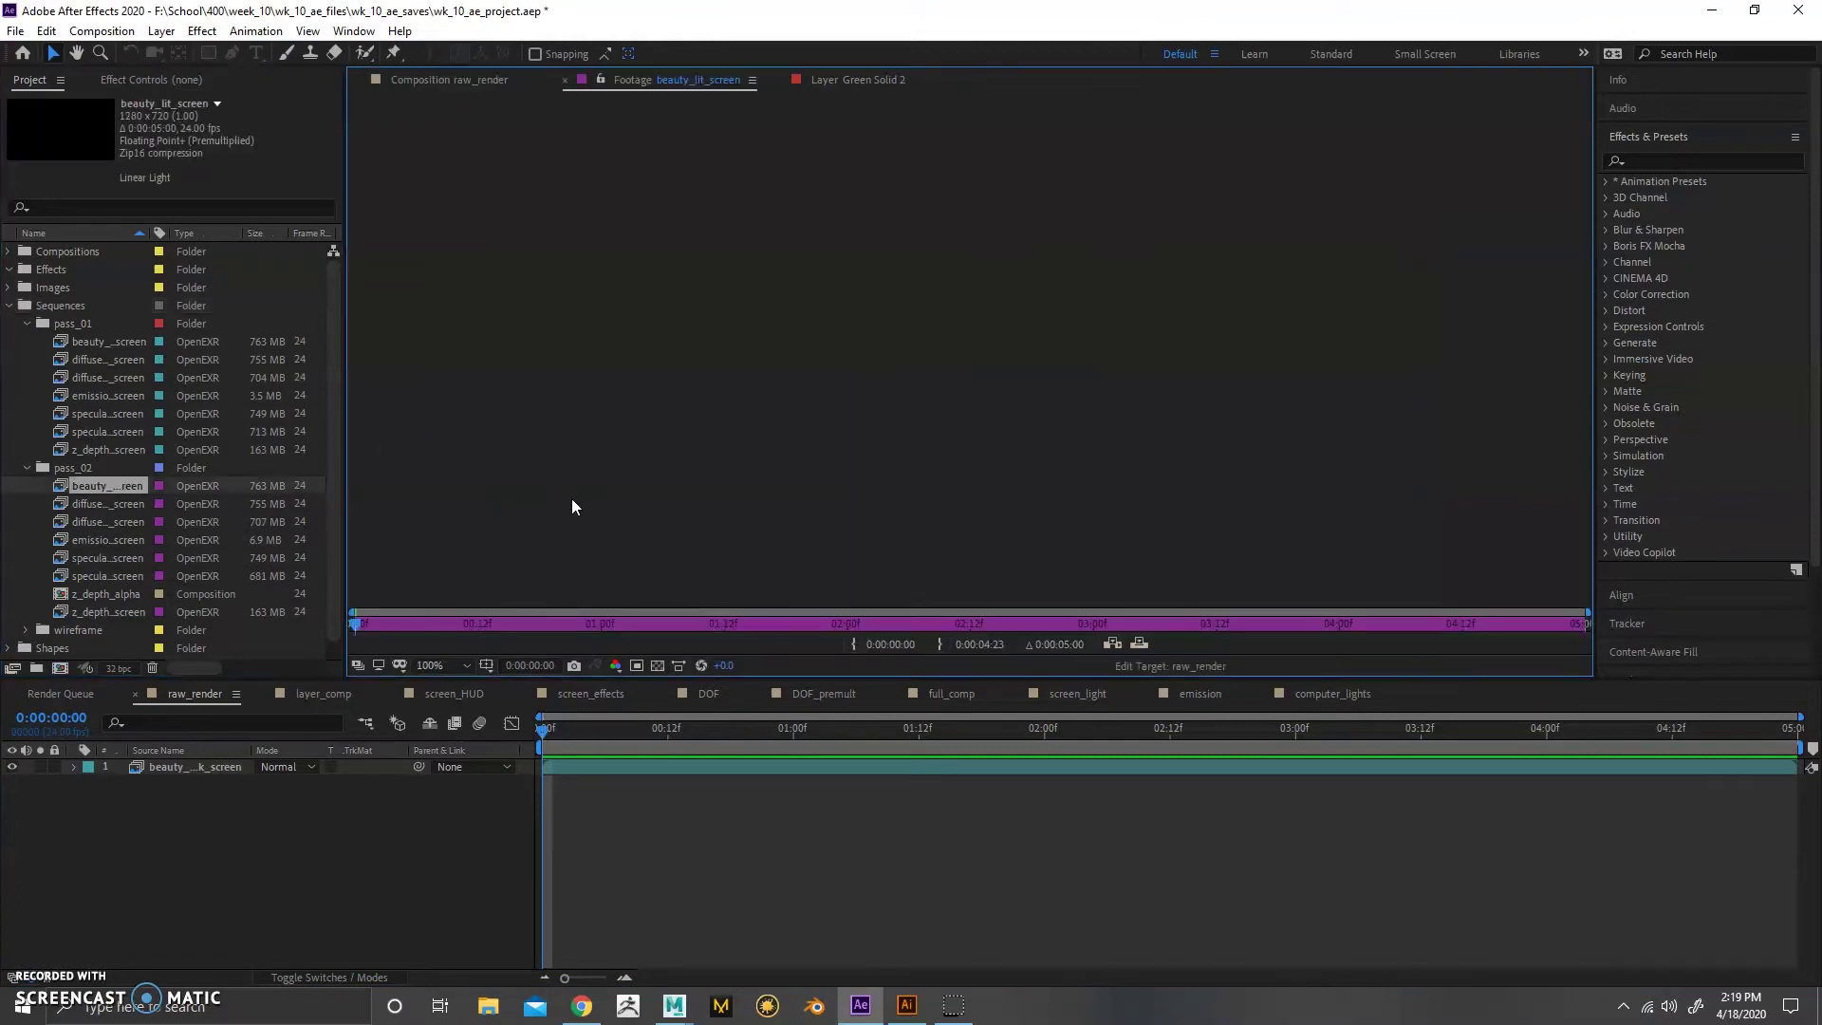
click(620, 612)
drag(621, 612, 376, 624)
- Preview the beauty_blank_screen and diffuse_direct_blank_screen footage
click(138, 343)
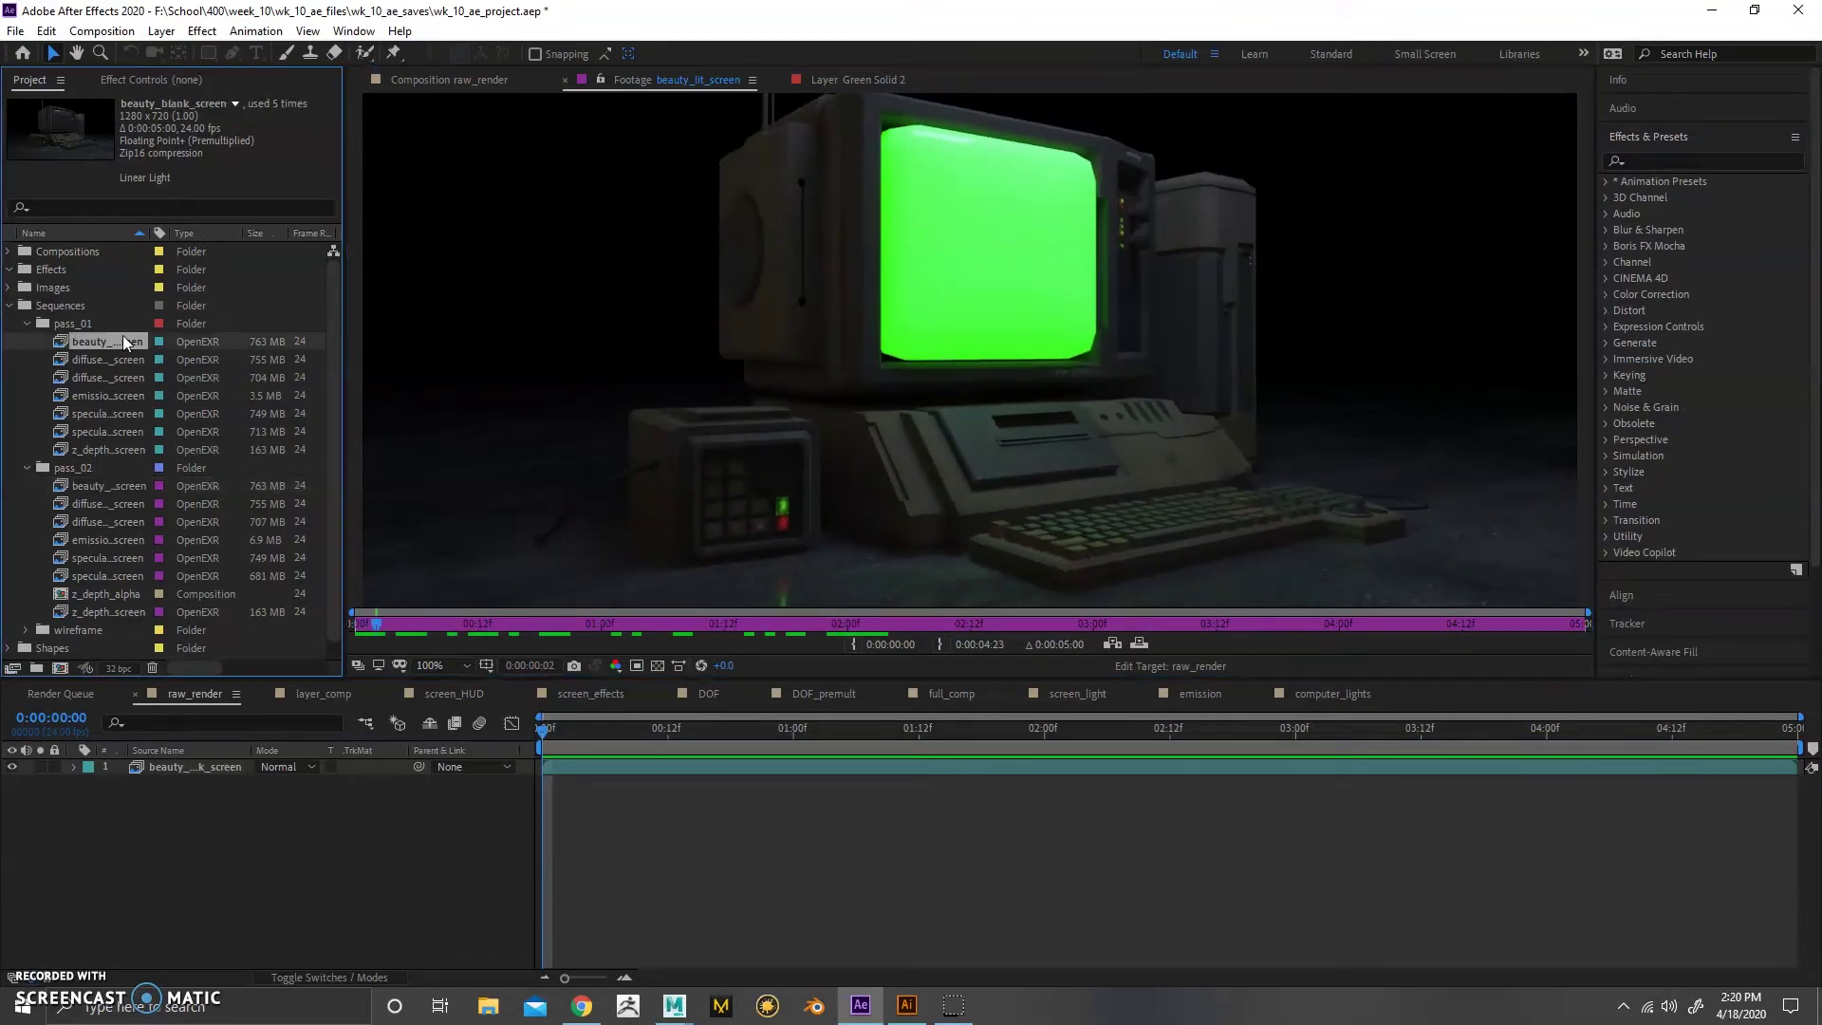
double_click(123, 340)
drag(419, 623, 375, 624)
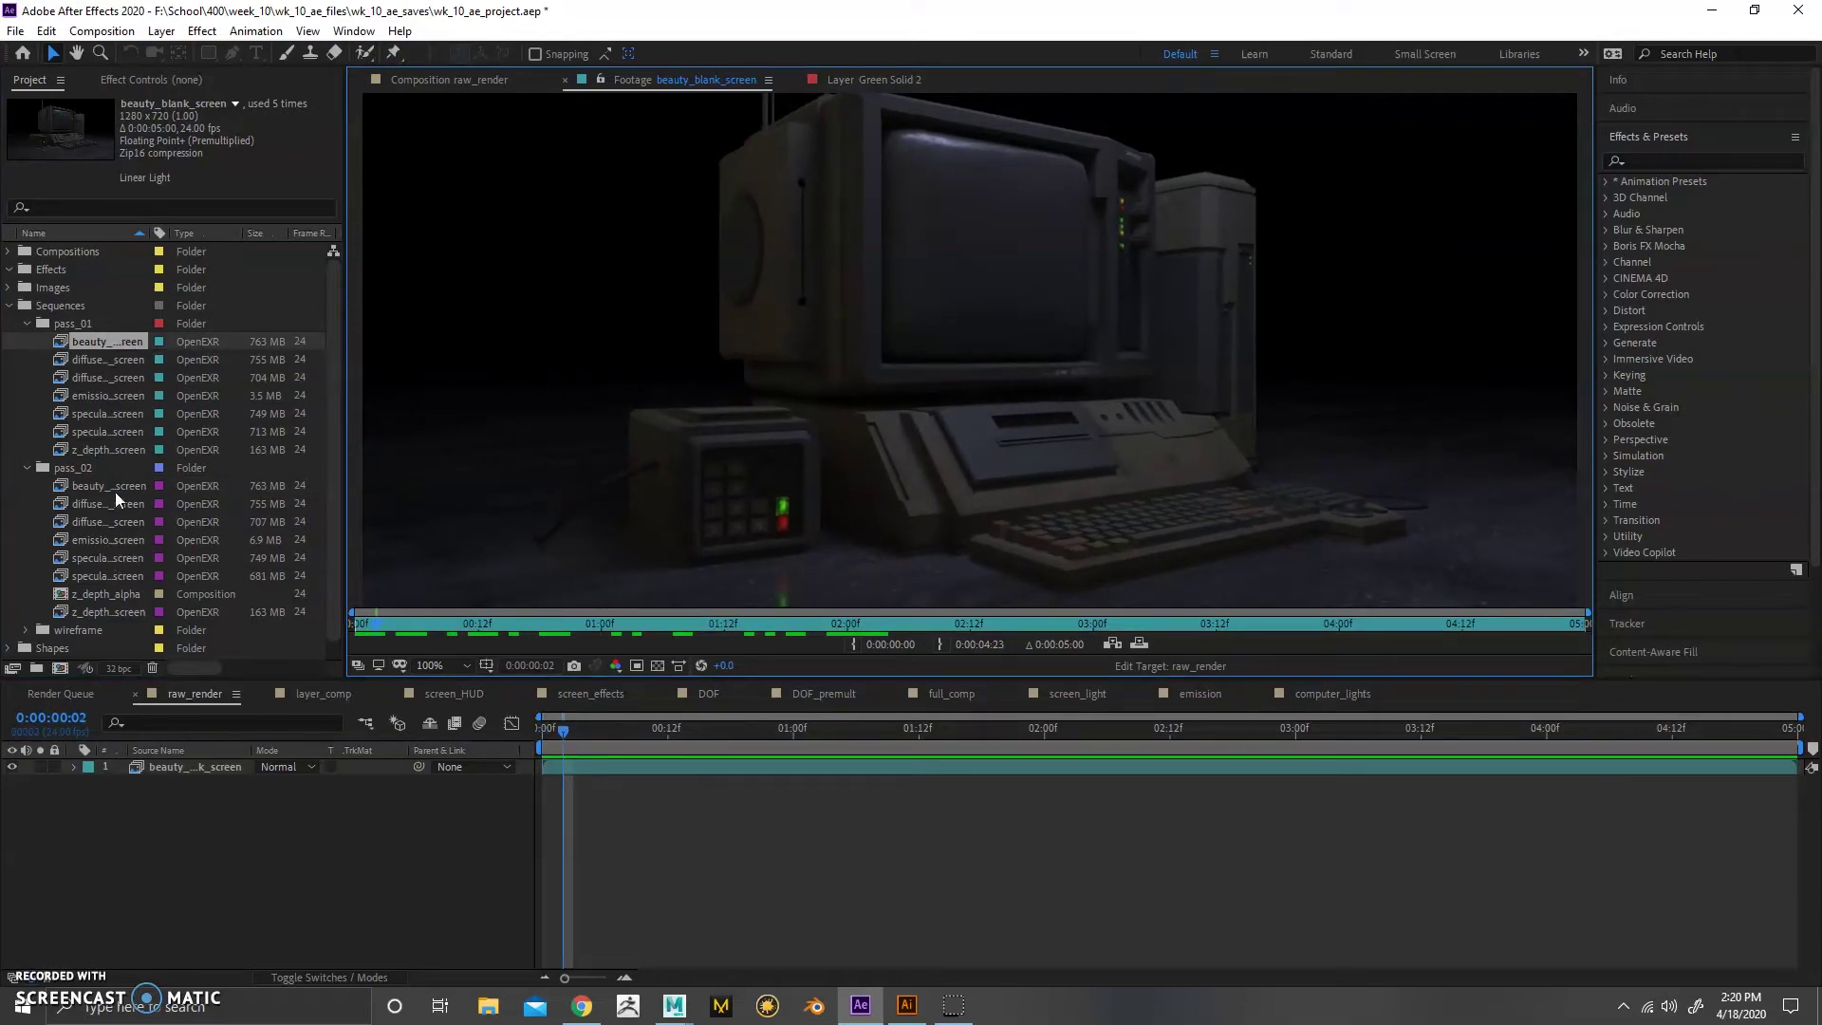
double_click(111, 359)
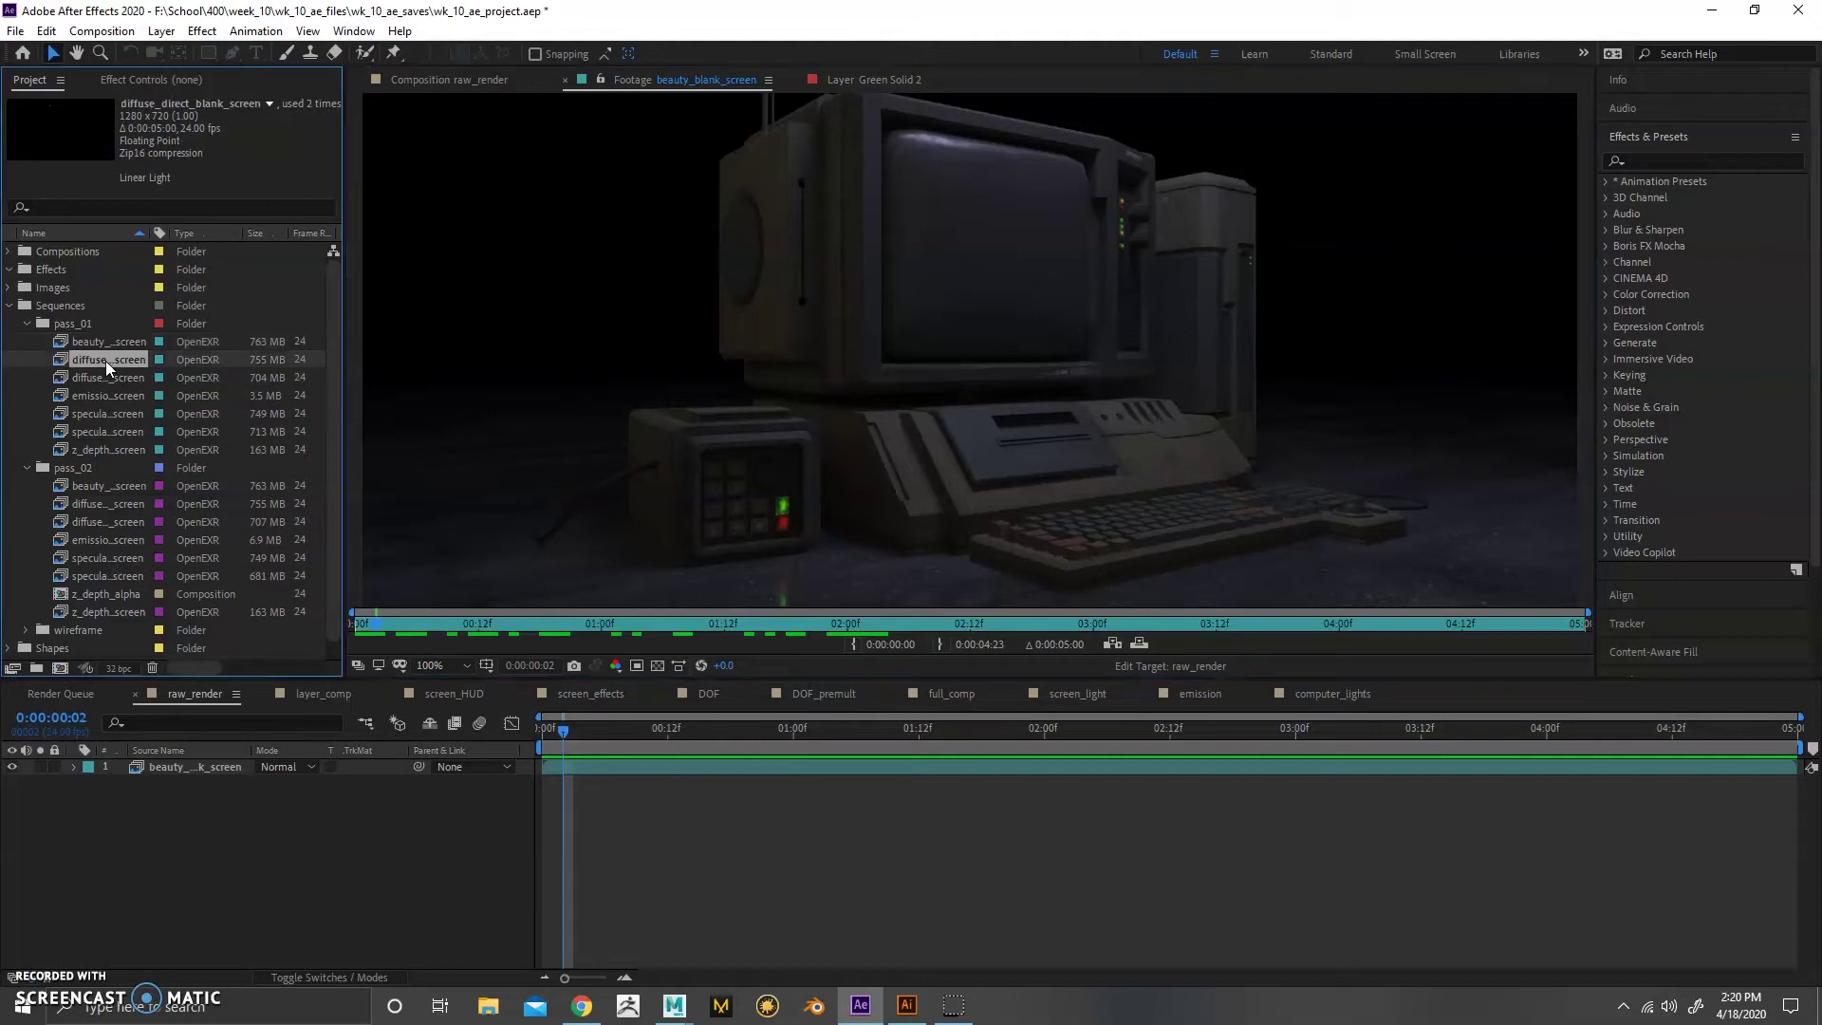
click(406, 624)
mouse_move(406, 623)
mouse_down()
mouse_move(600, 634)
mouse_move(408, 626)
mouse_up()
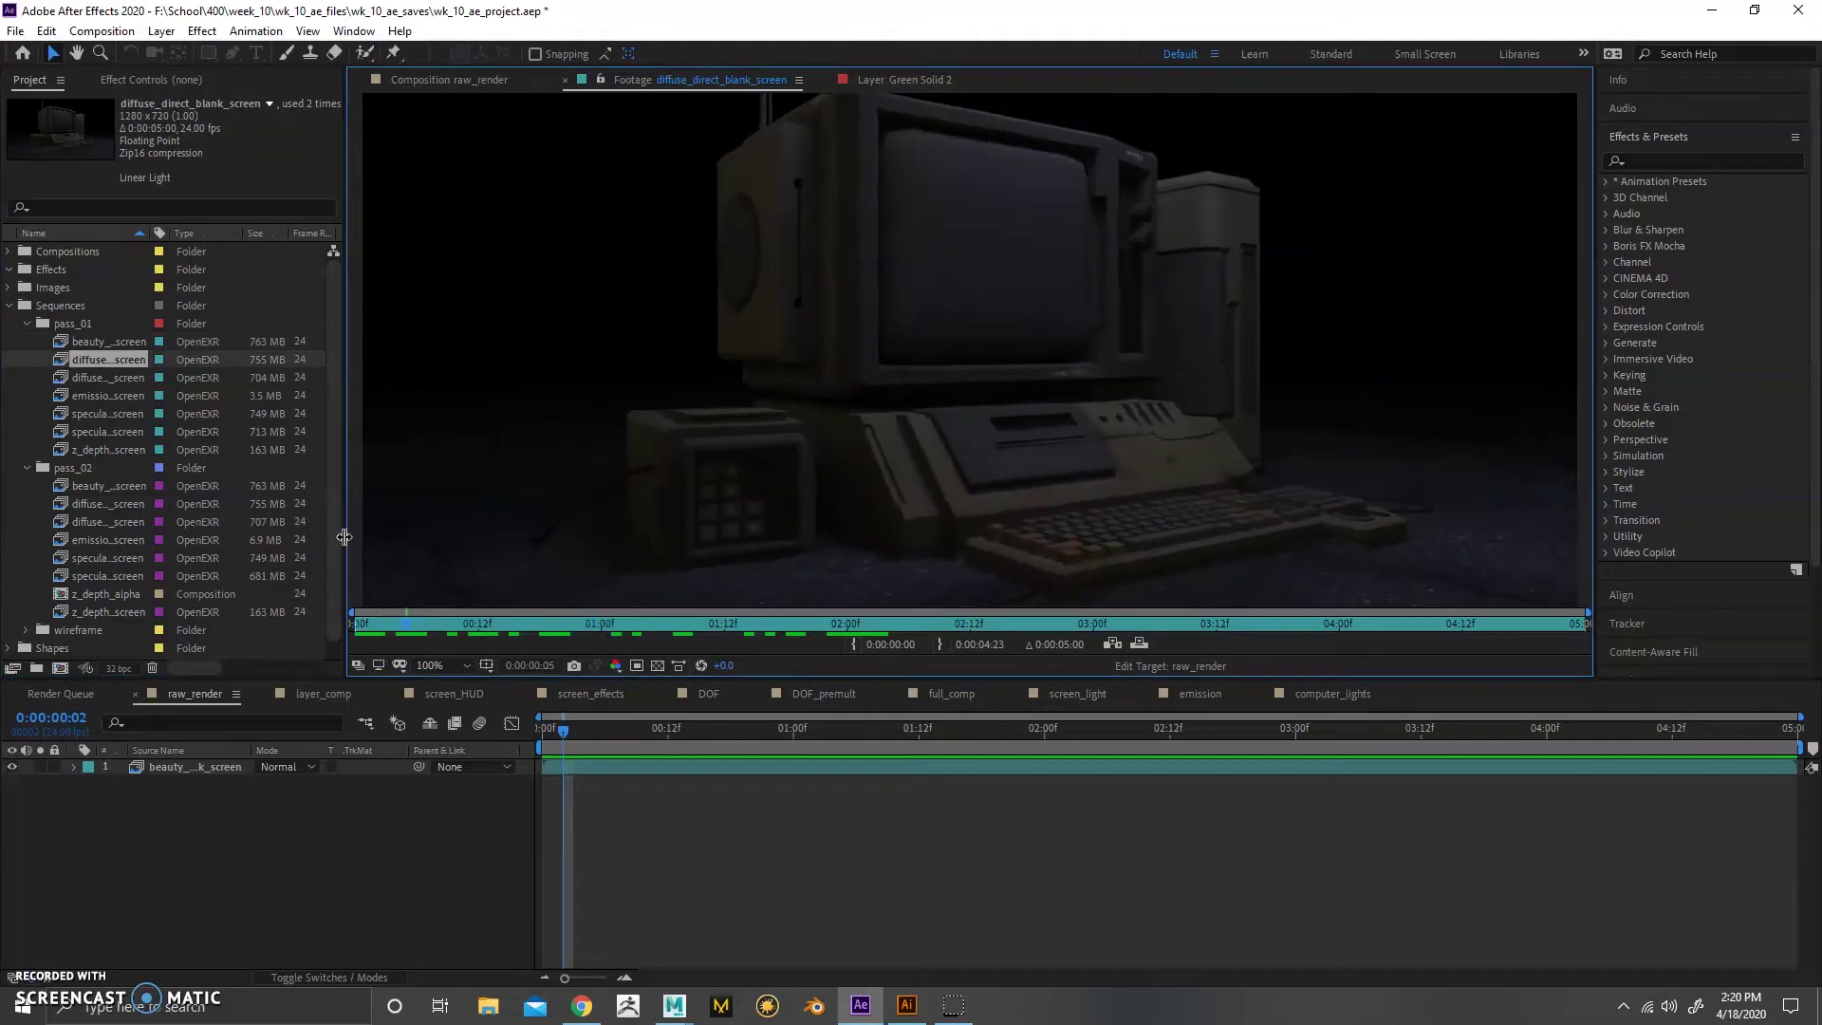
- Preview the specular_direct, emission_blank and emission_lit passes, then collapse both folders
double_click(116, 414)
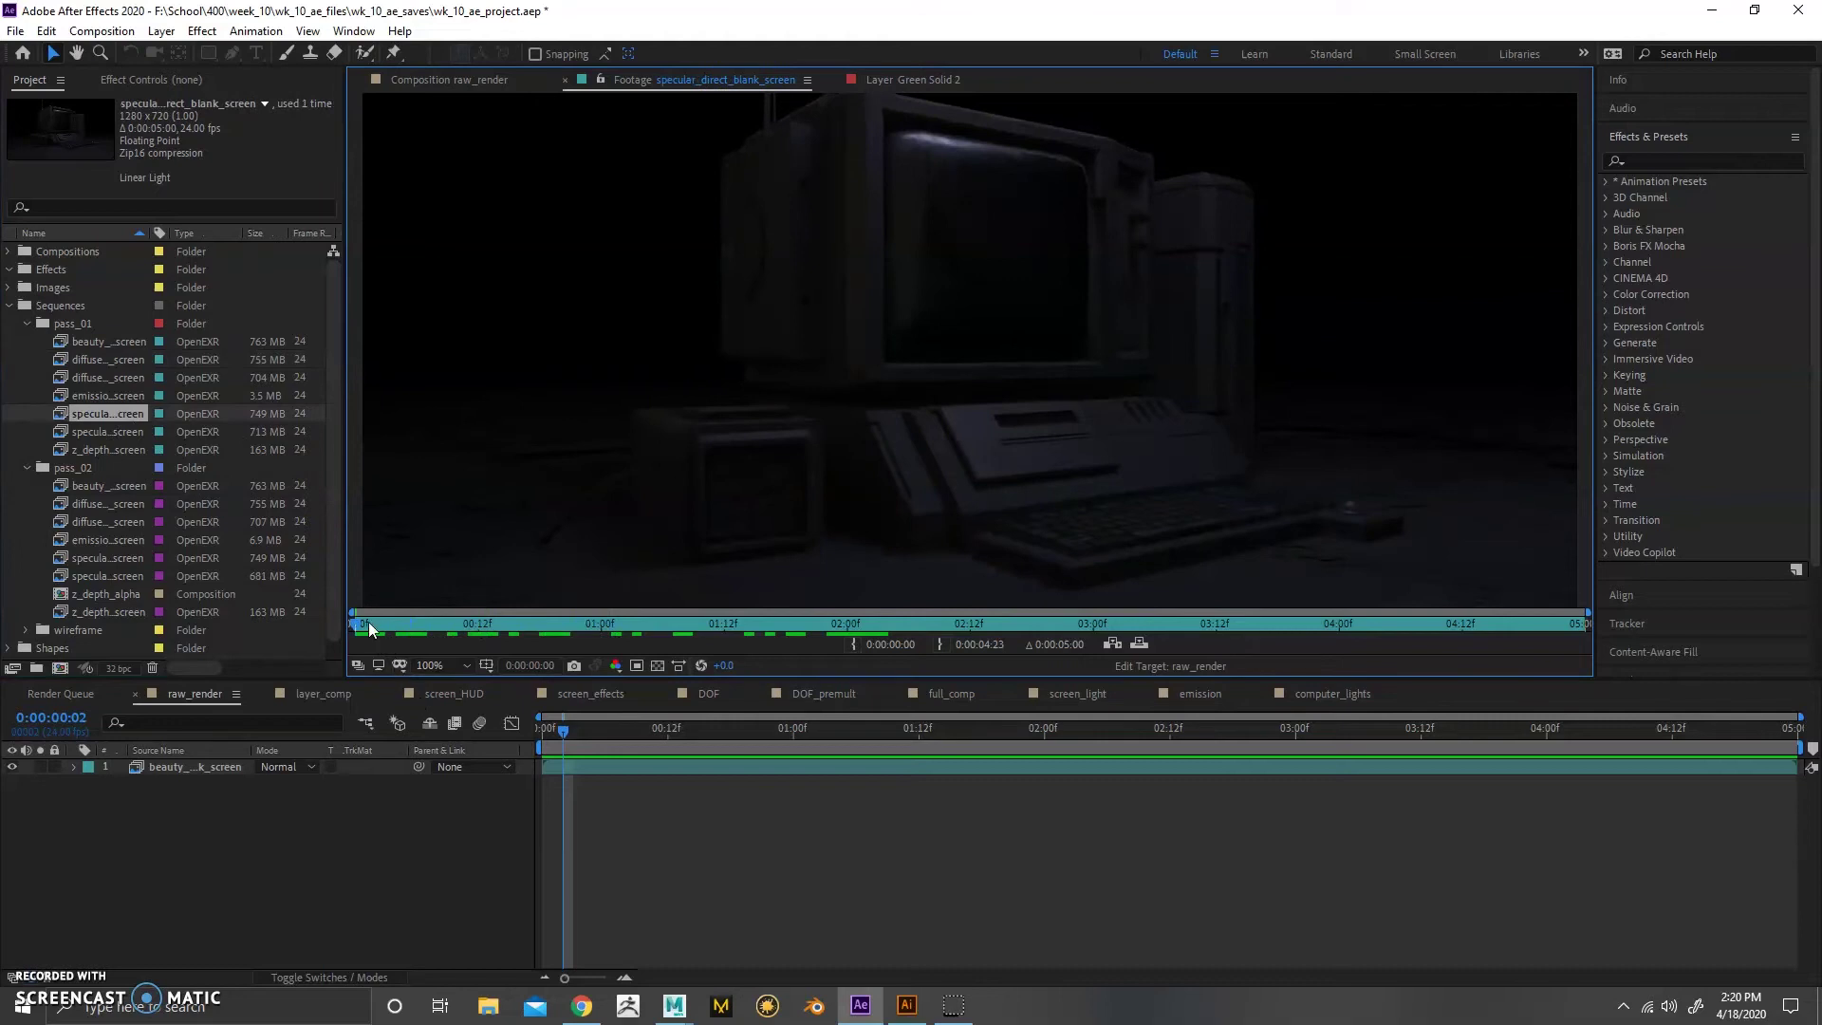
drag(370, 629, 487, 624)
double_click(116, 395)
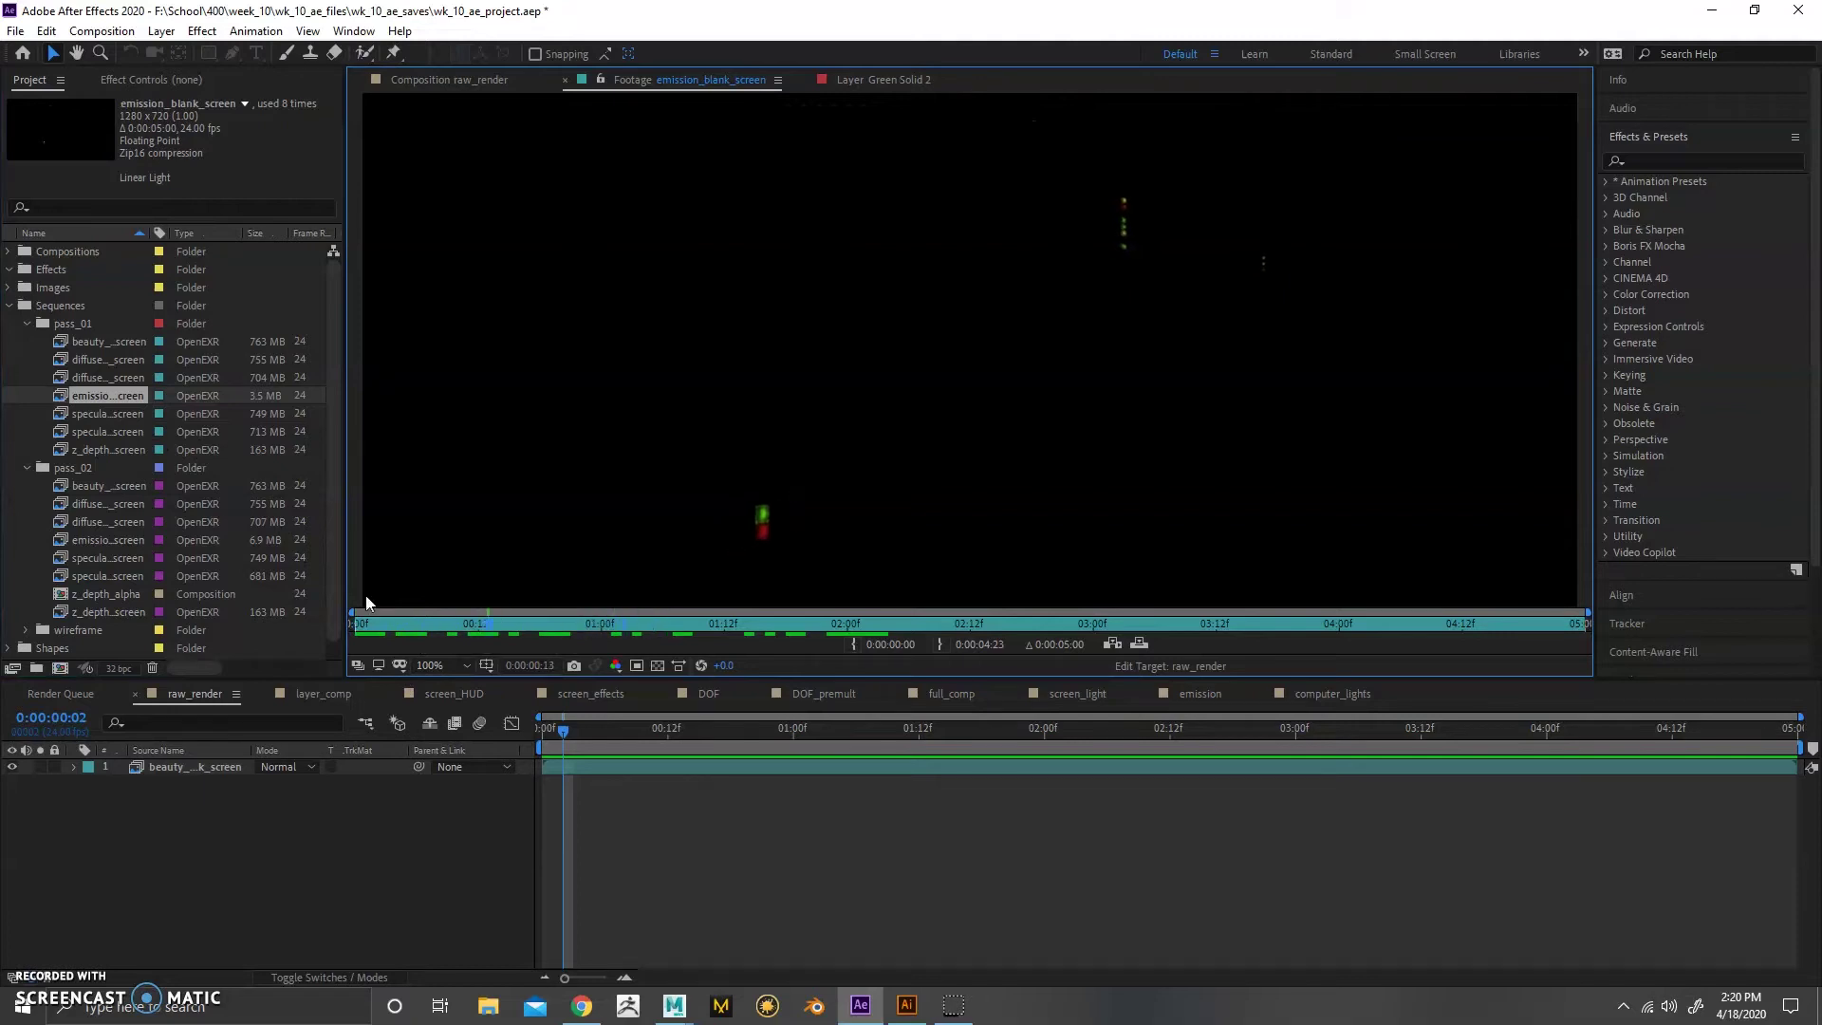
double_click(116, 539)
drag(385, 628, 428, 624)
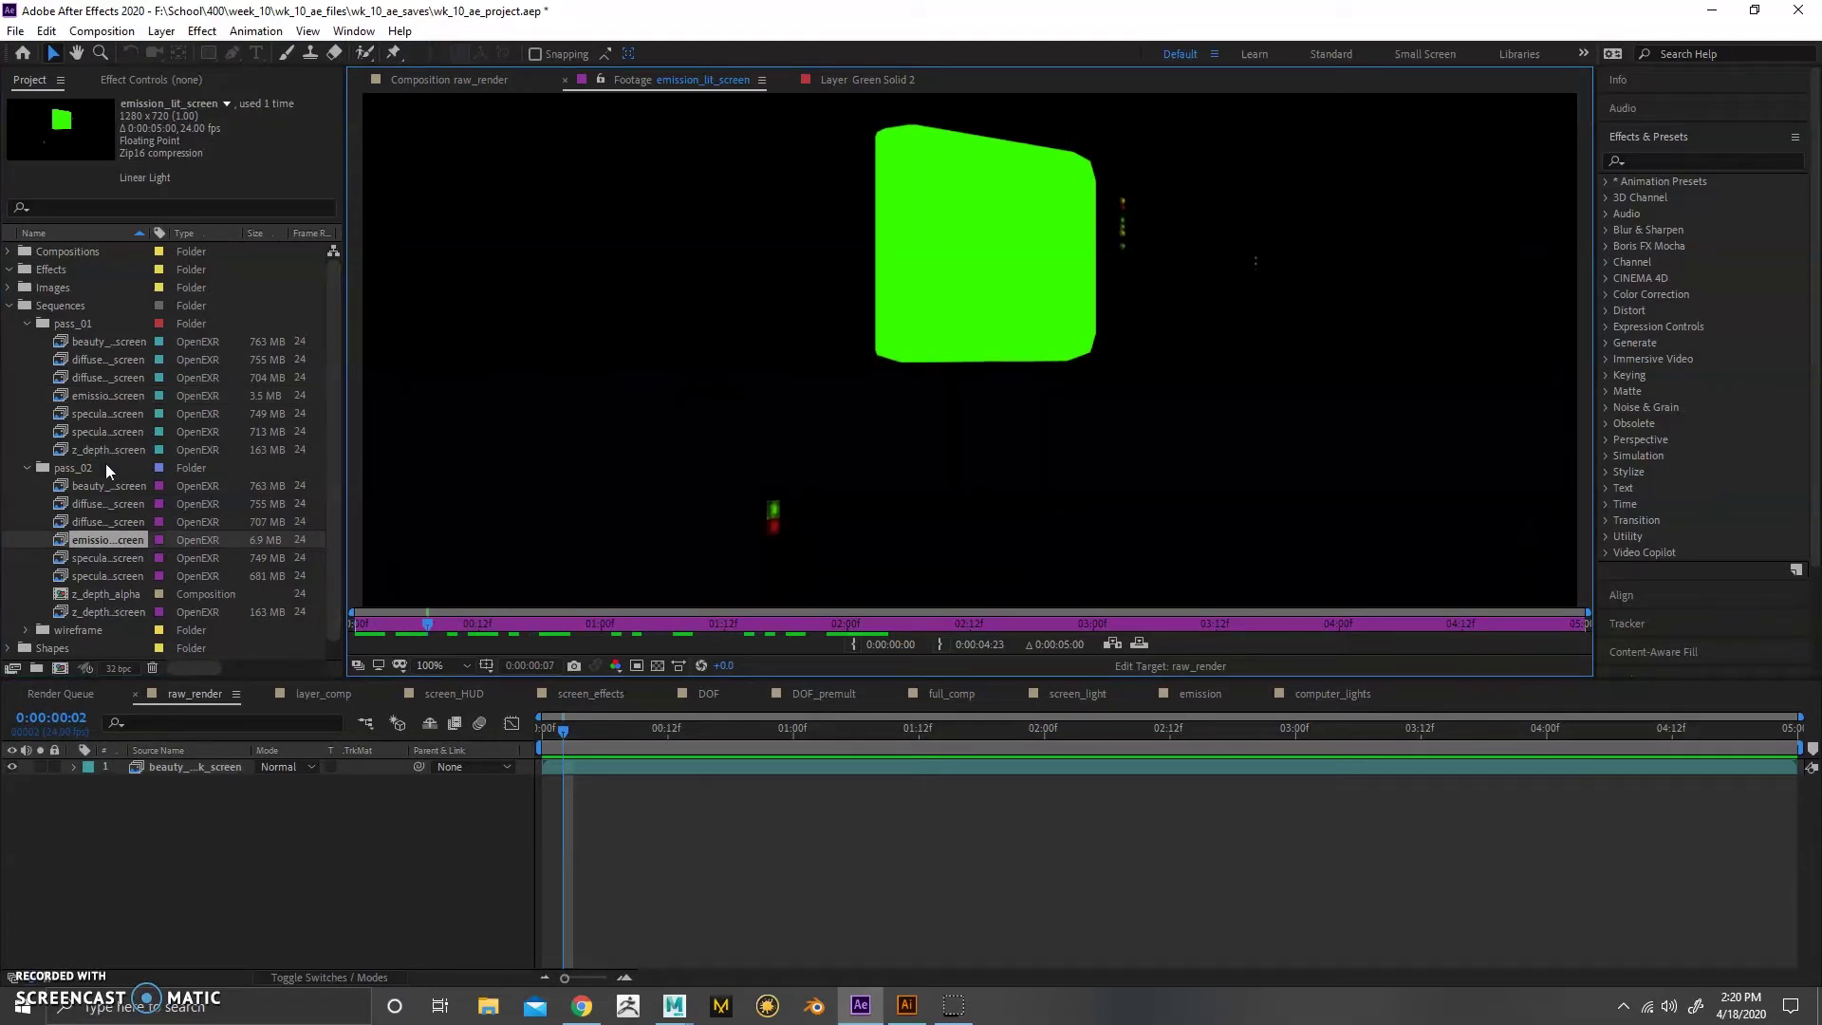
click(27, 323)
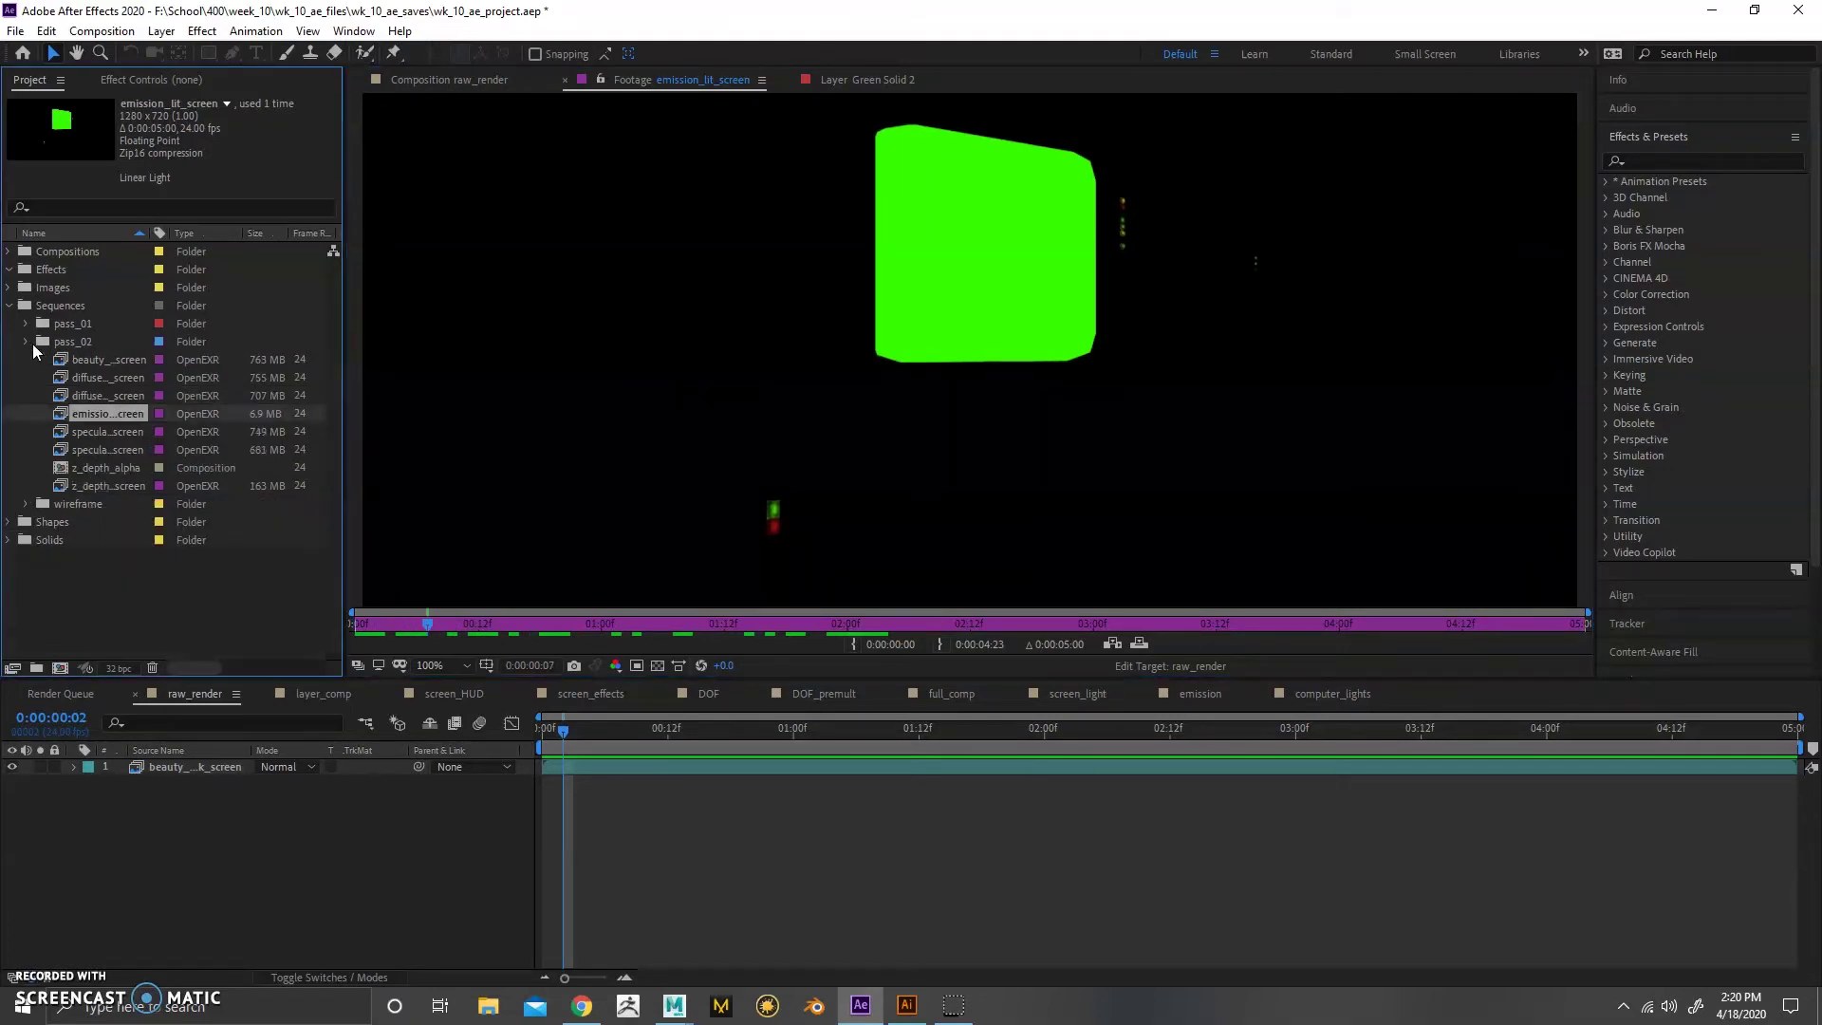
click(27, 341)
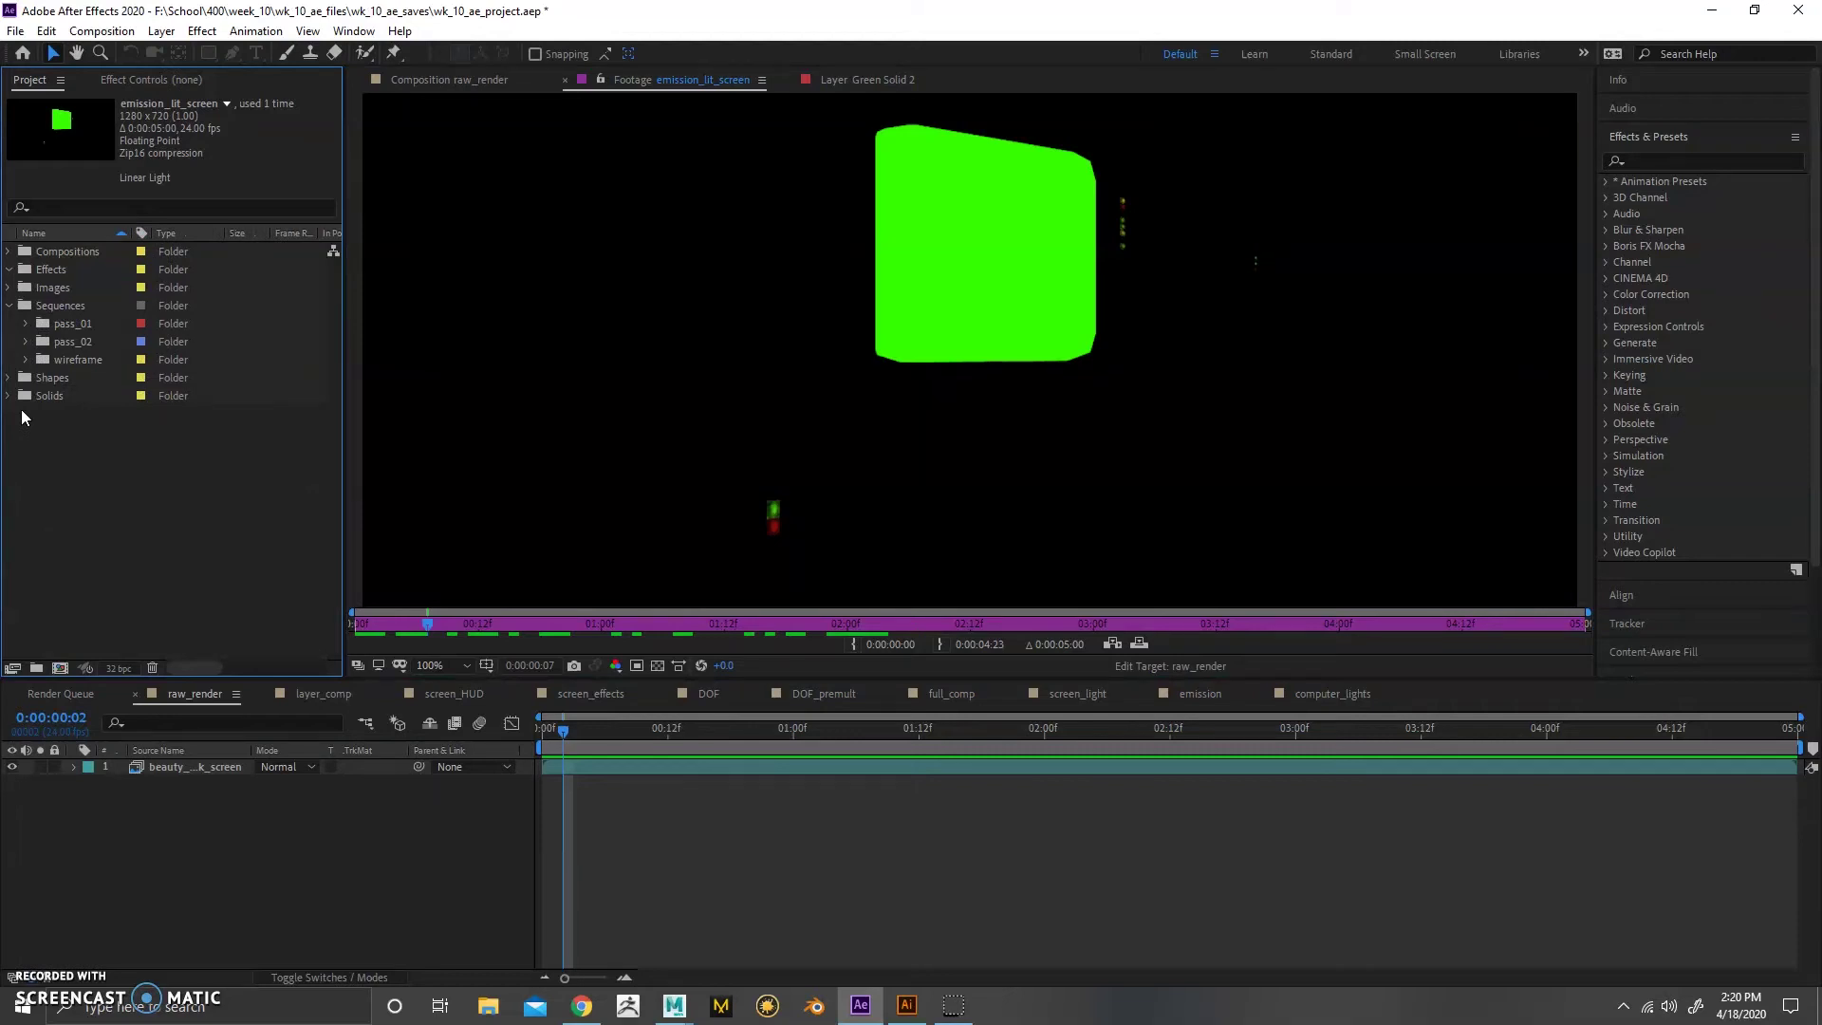
- Compare the raw_render and layer_comp compositions, ending in layer_comp
click(332, 696)
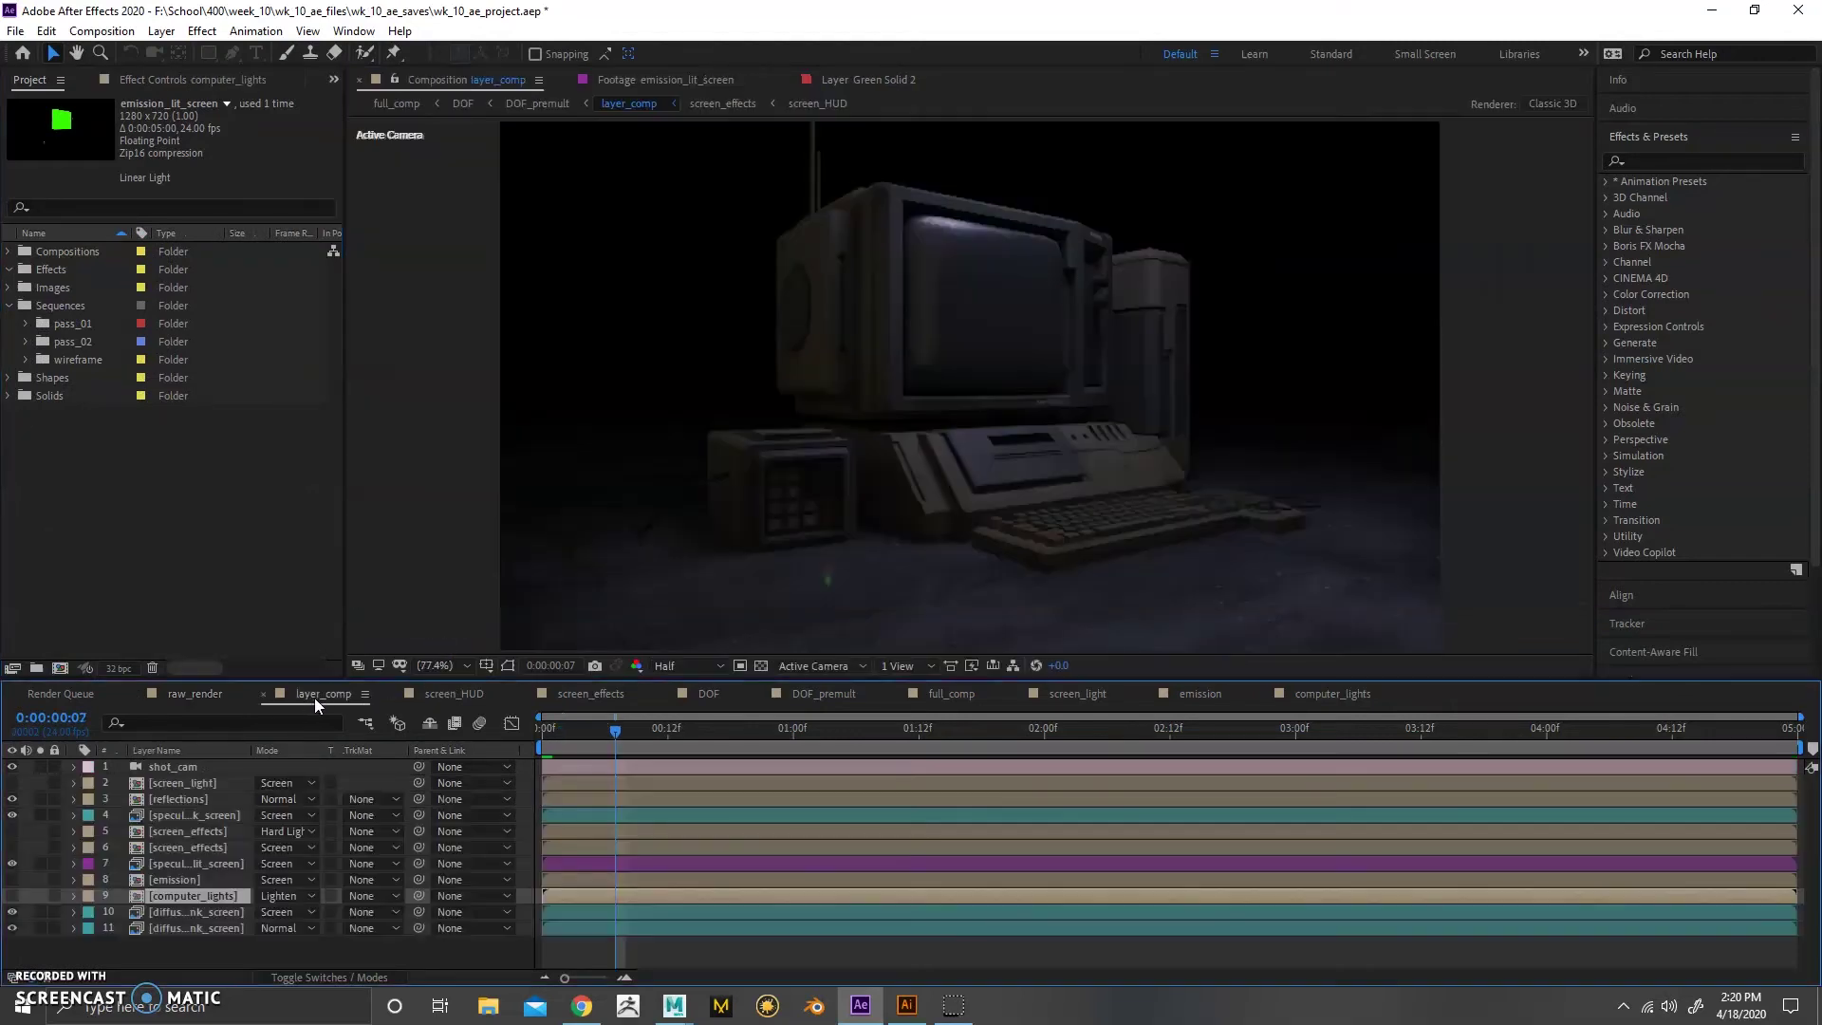
click(195, 694)
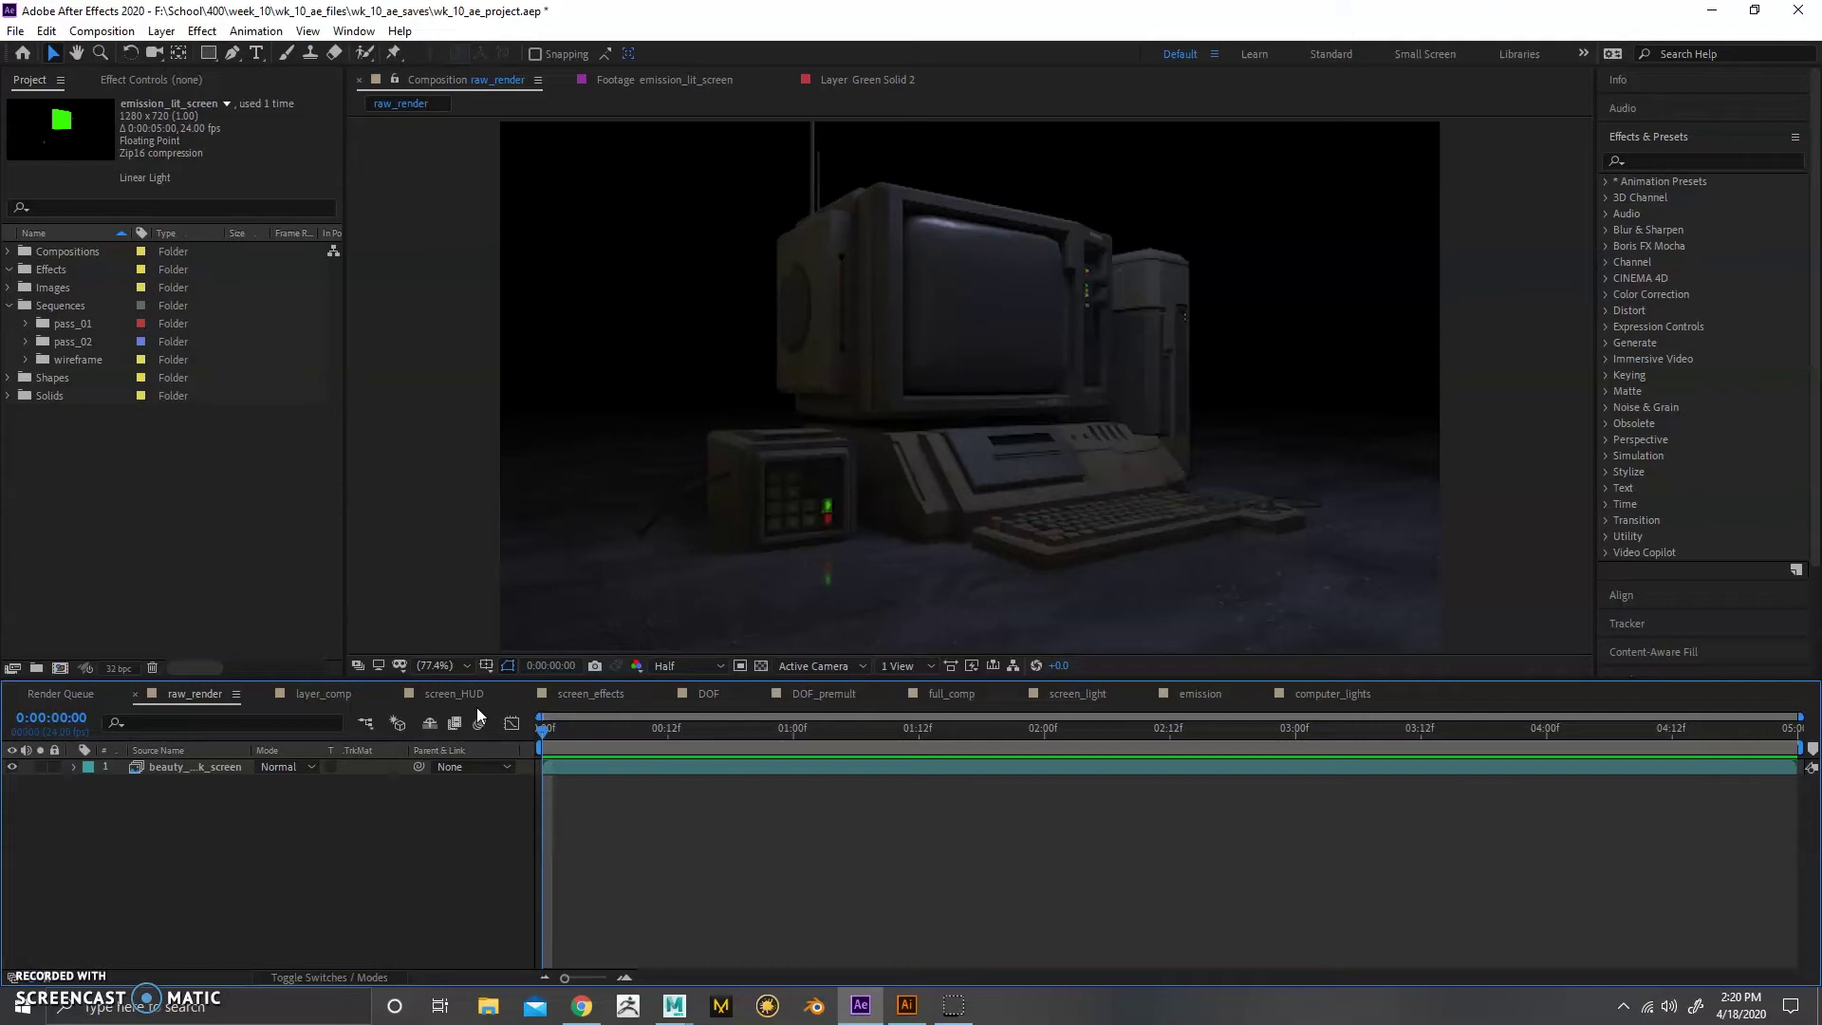
mouse_move(543, 728)
mouse_down()
mouse_move(794, 727)
mouse_move(543, 728)
mouse_up()
click(318, 700)
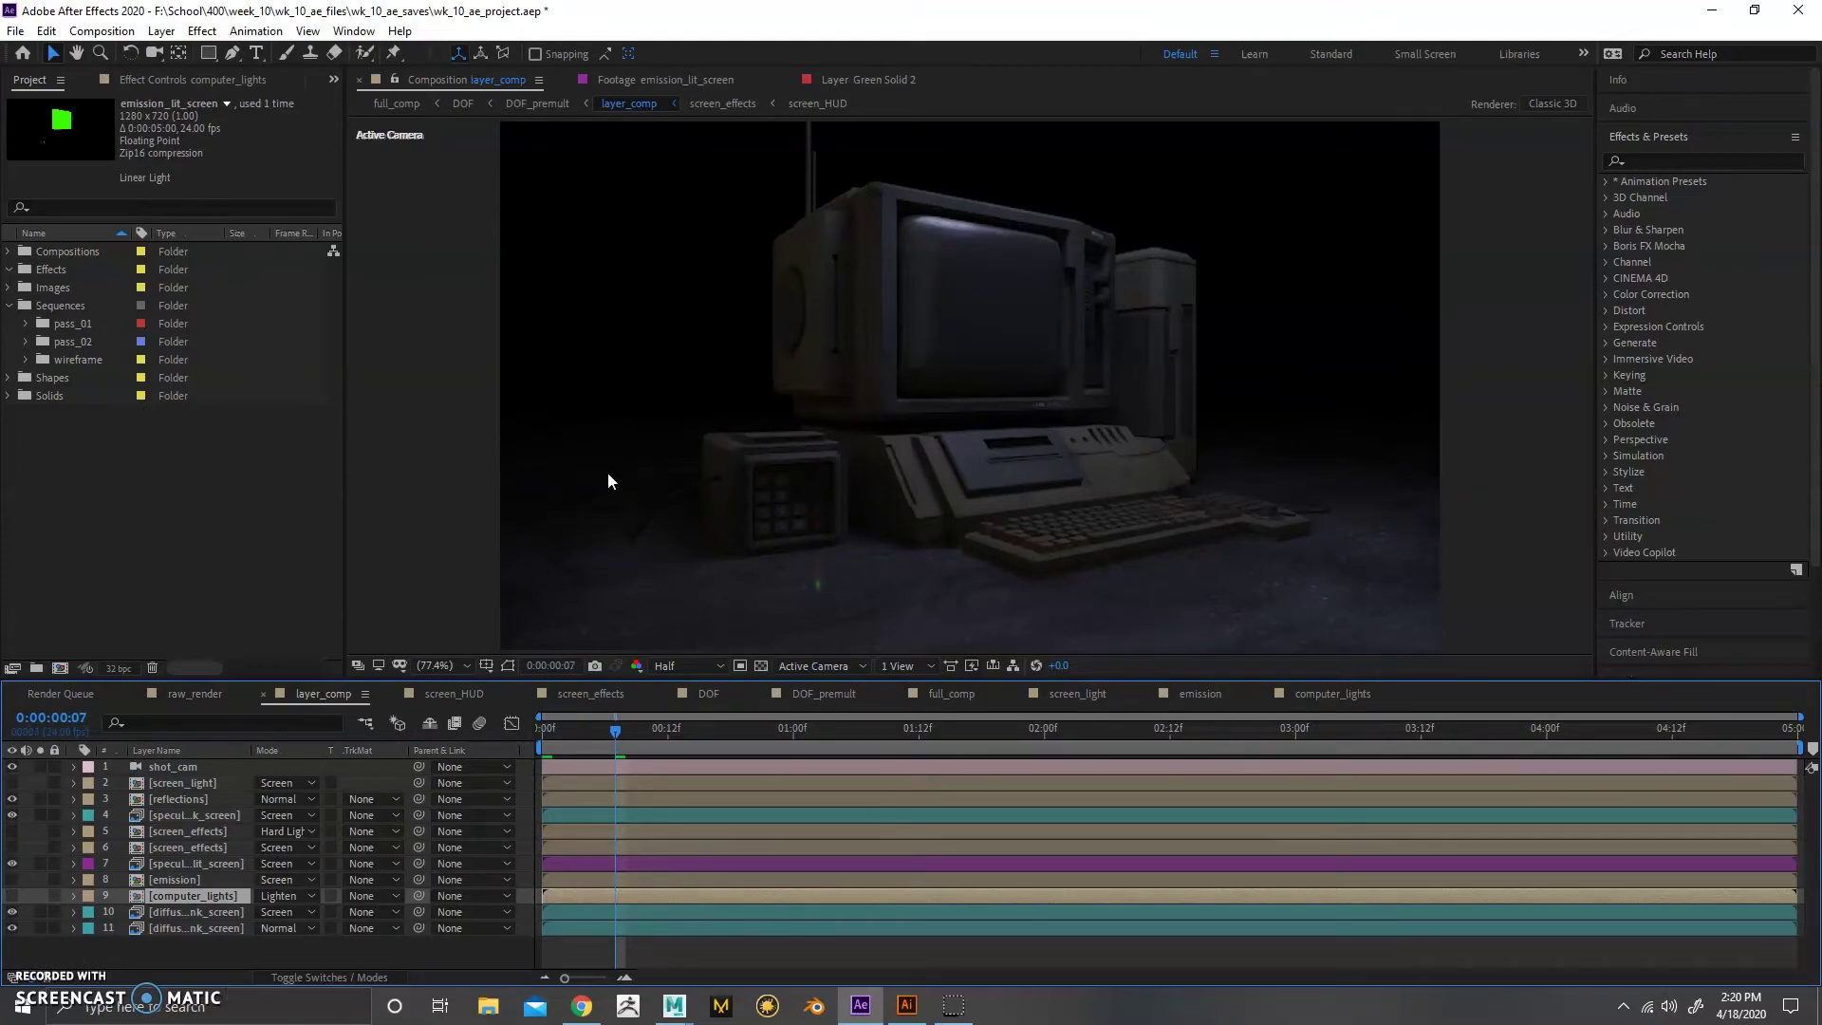
click(193, 693)
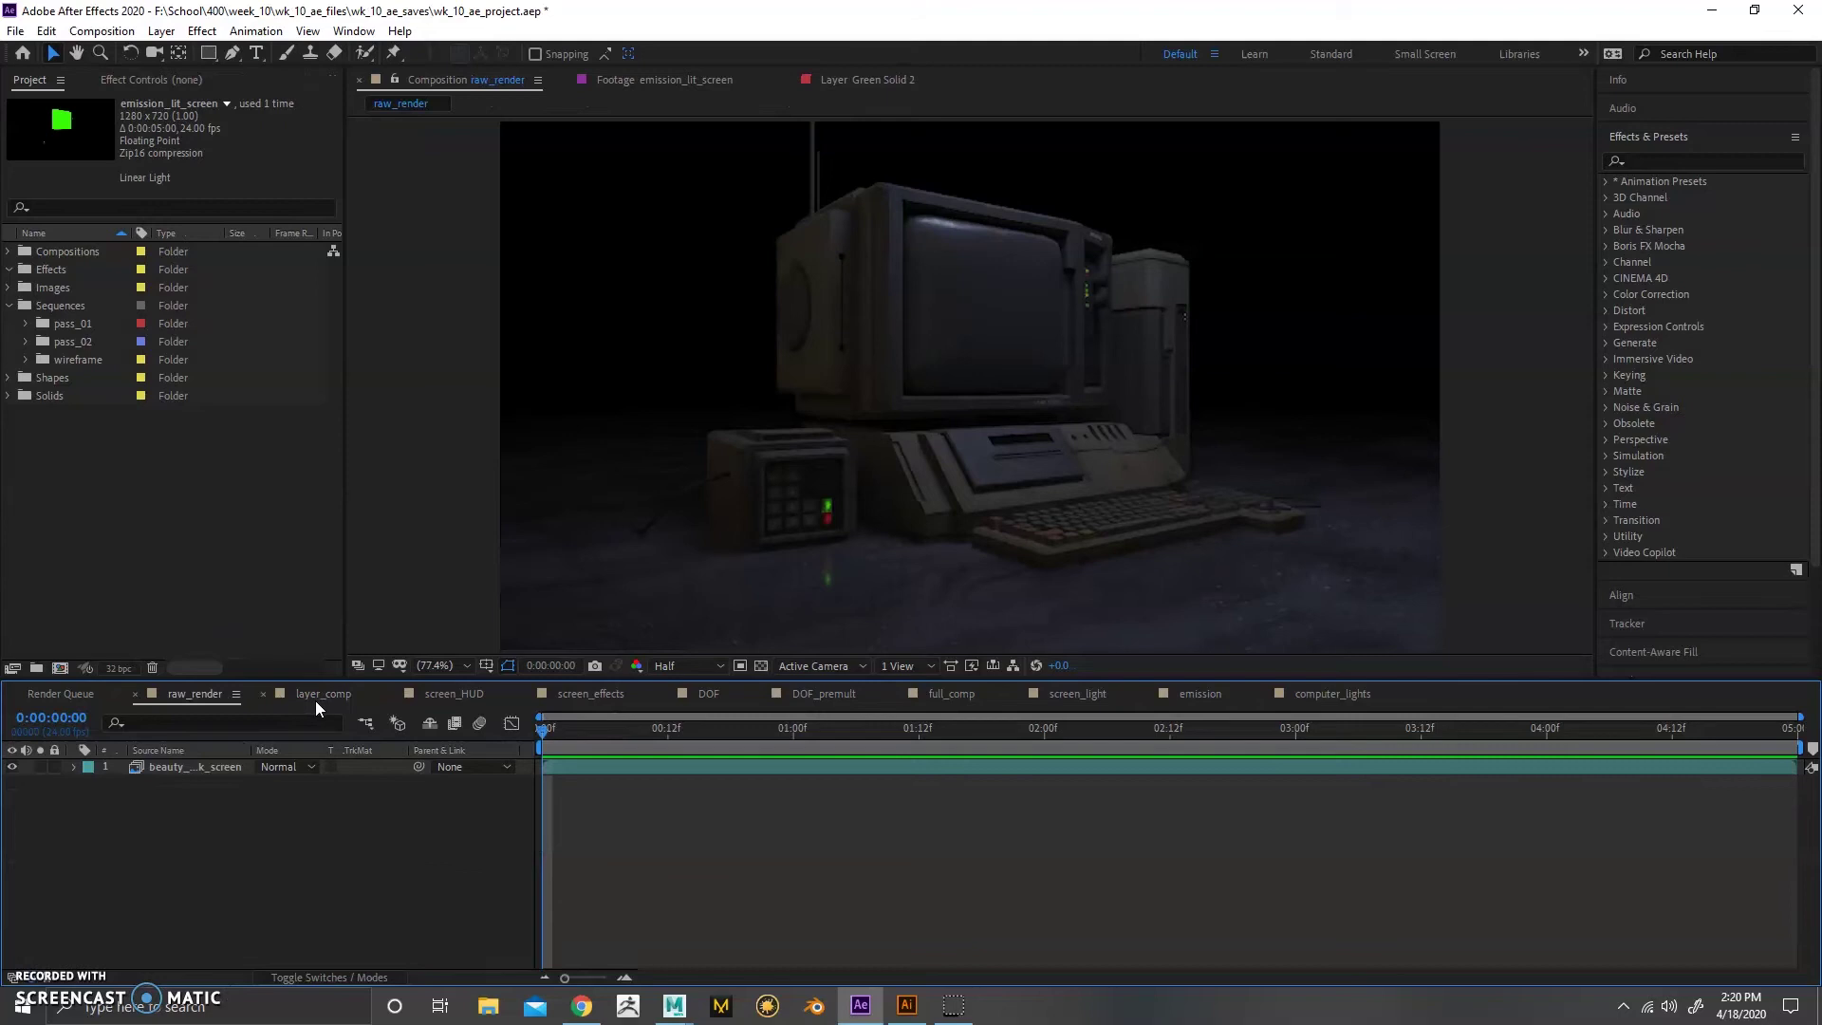
click(315, 699)
click(219, 696)
click(316, 696)
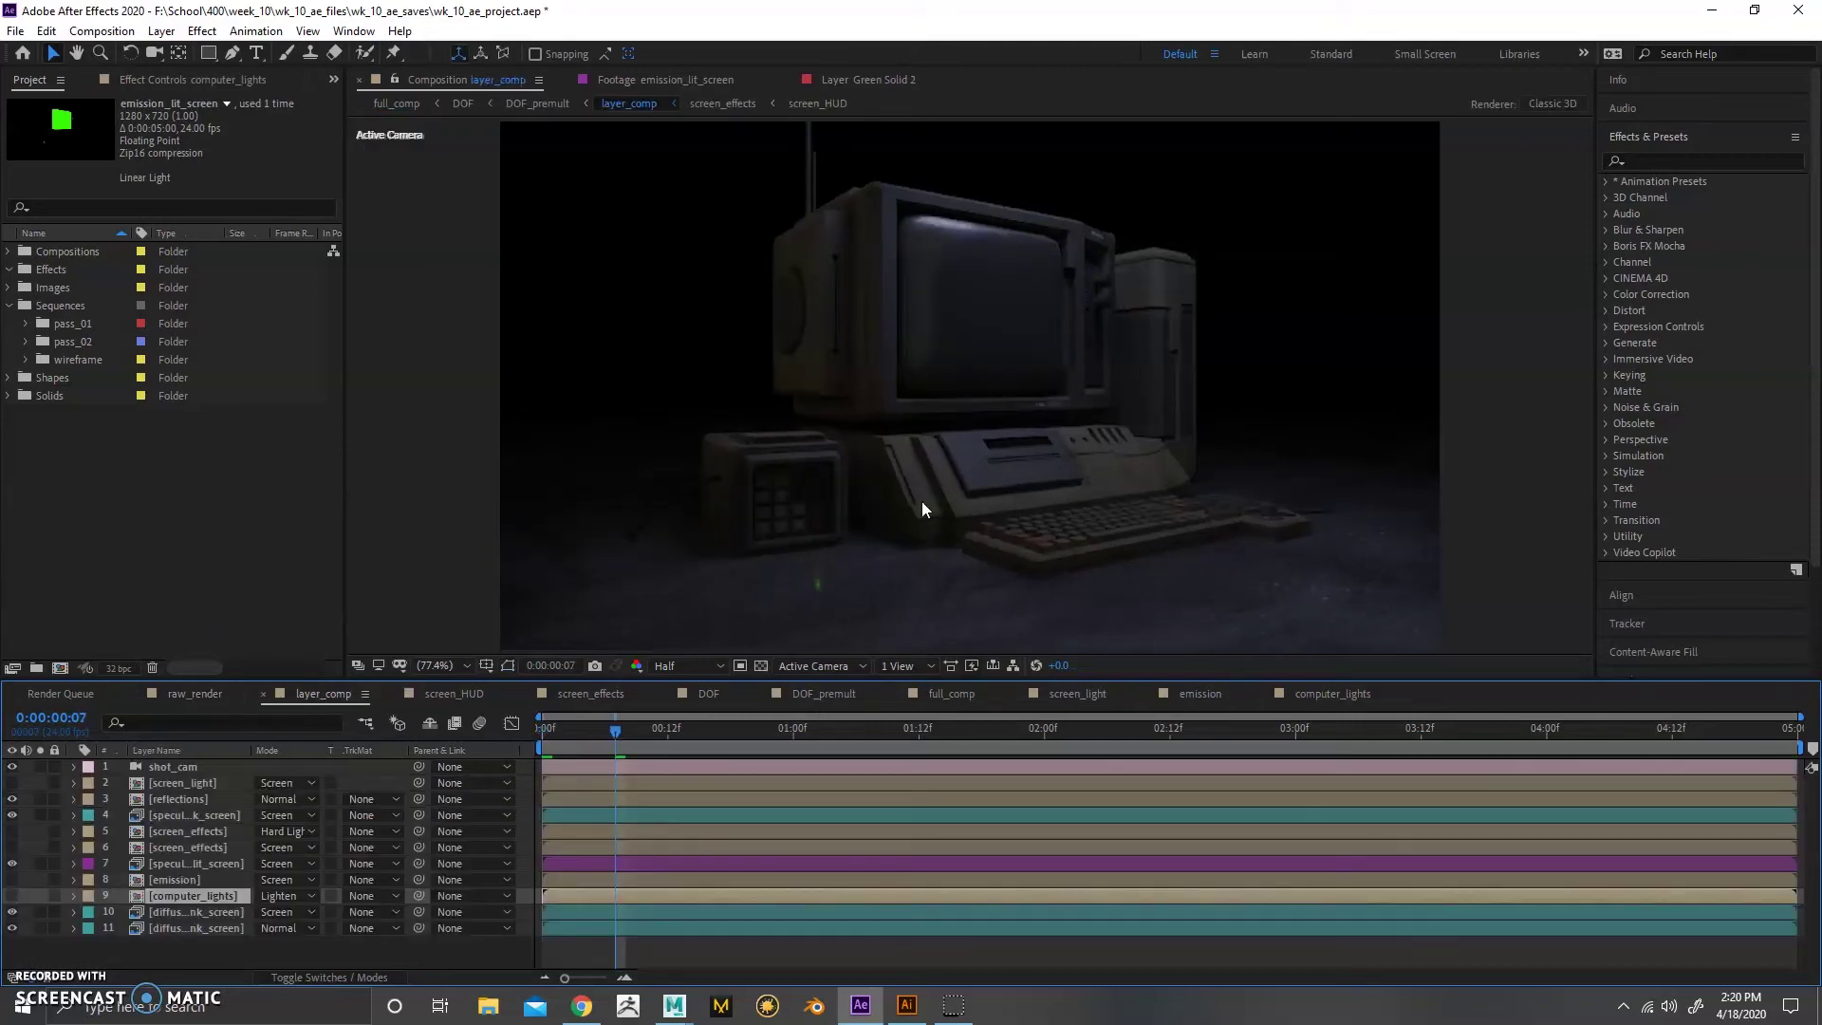
click(195, 694)
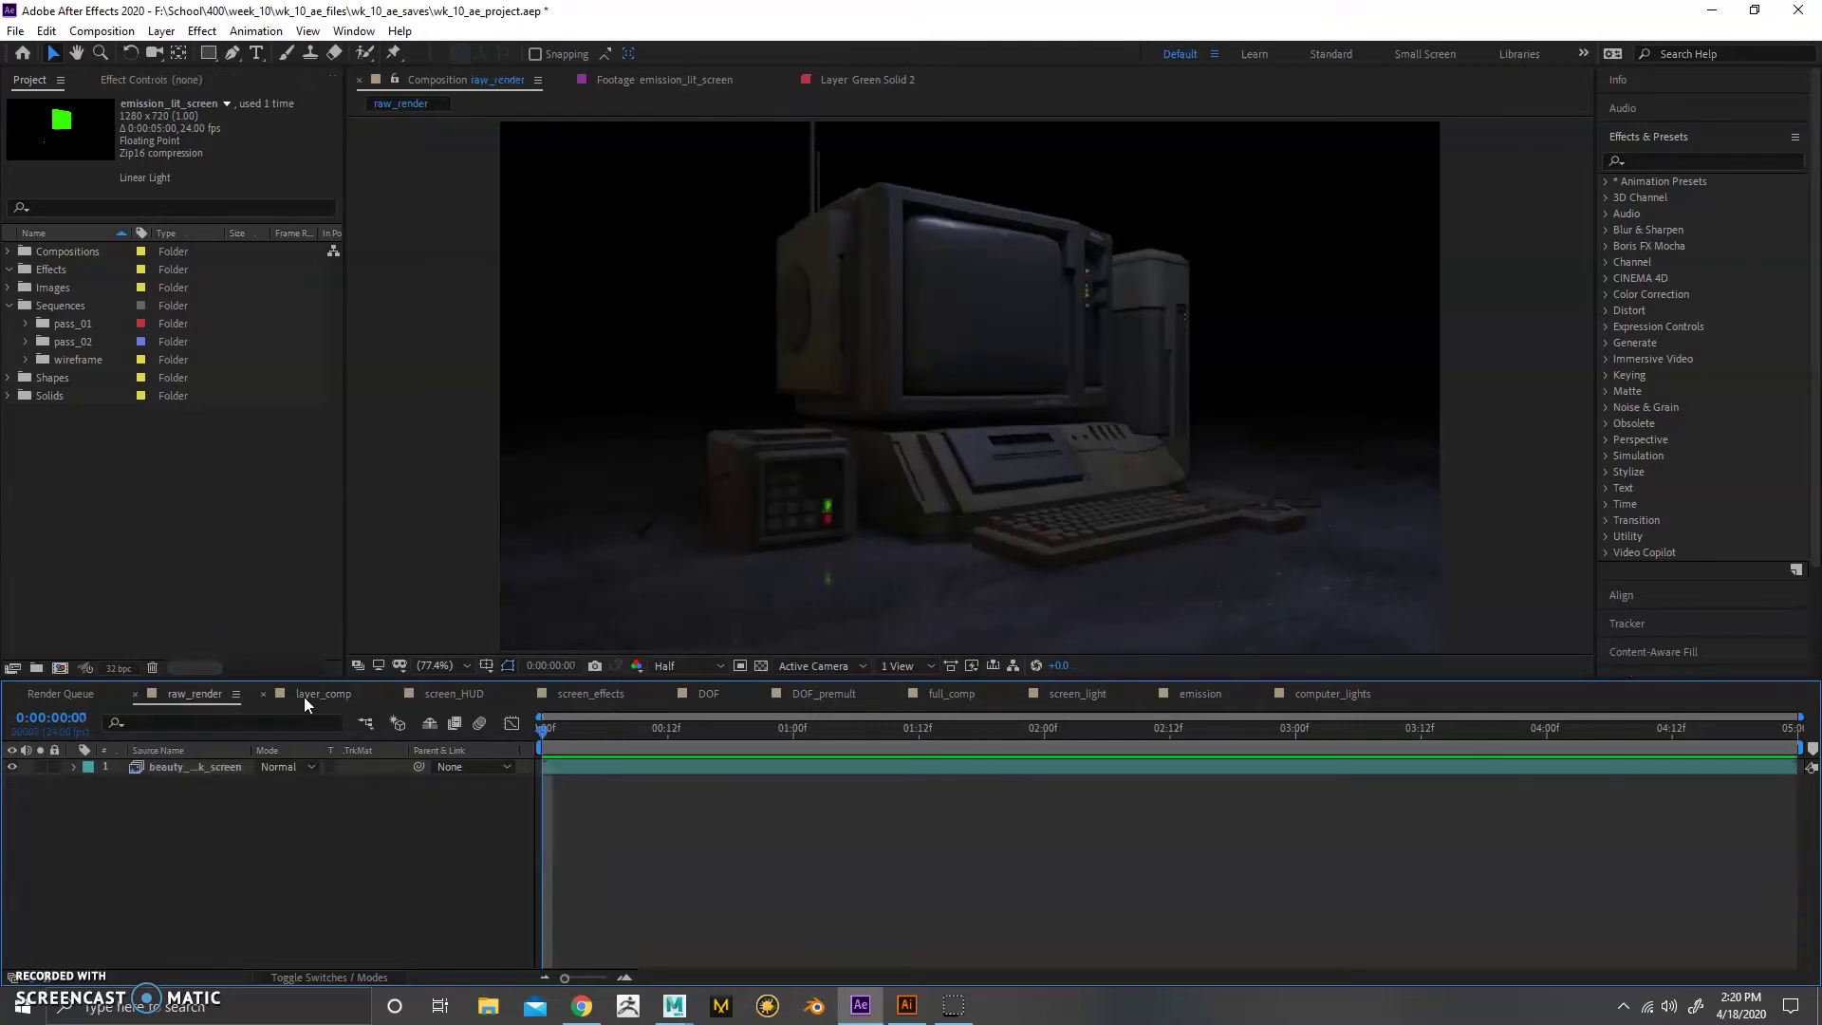
click(309, 696)
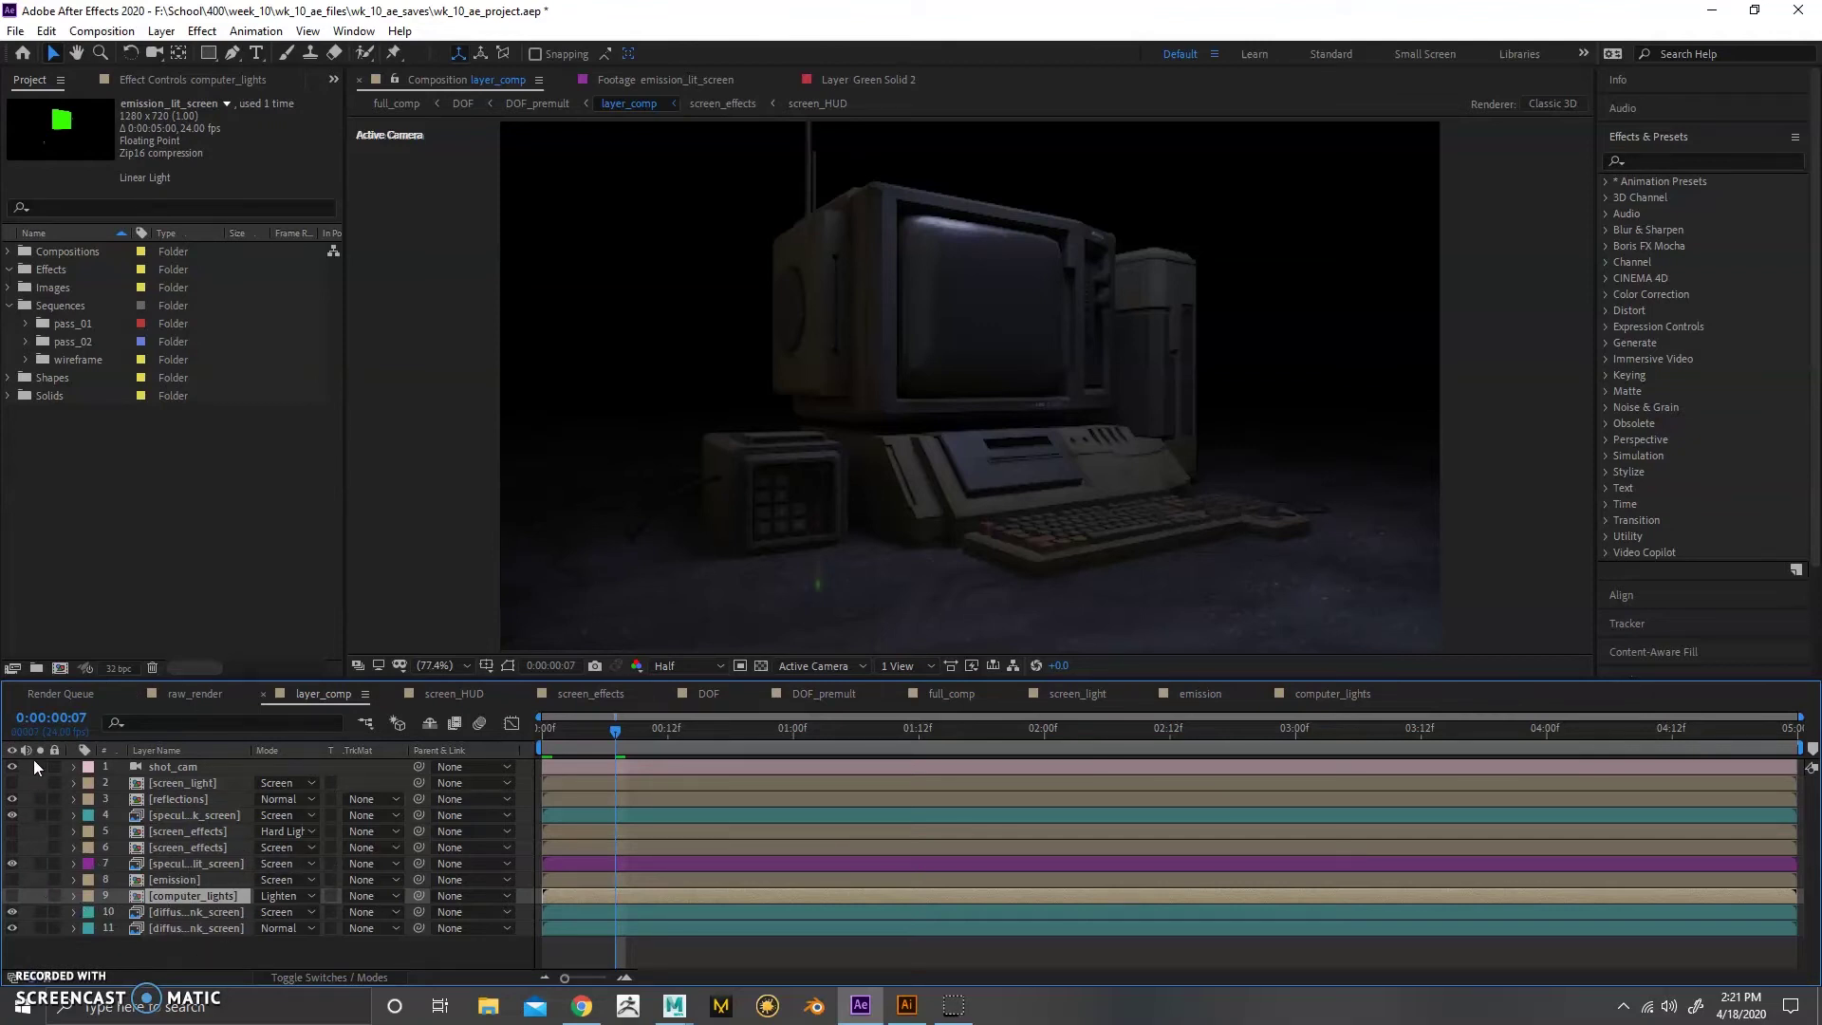
- Turn on the computer_lights layer, then open its composition and preview the blinking lights
click(11, 896)
click(549, 734)
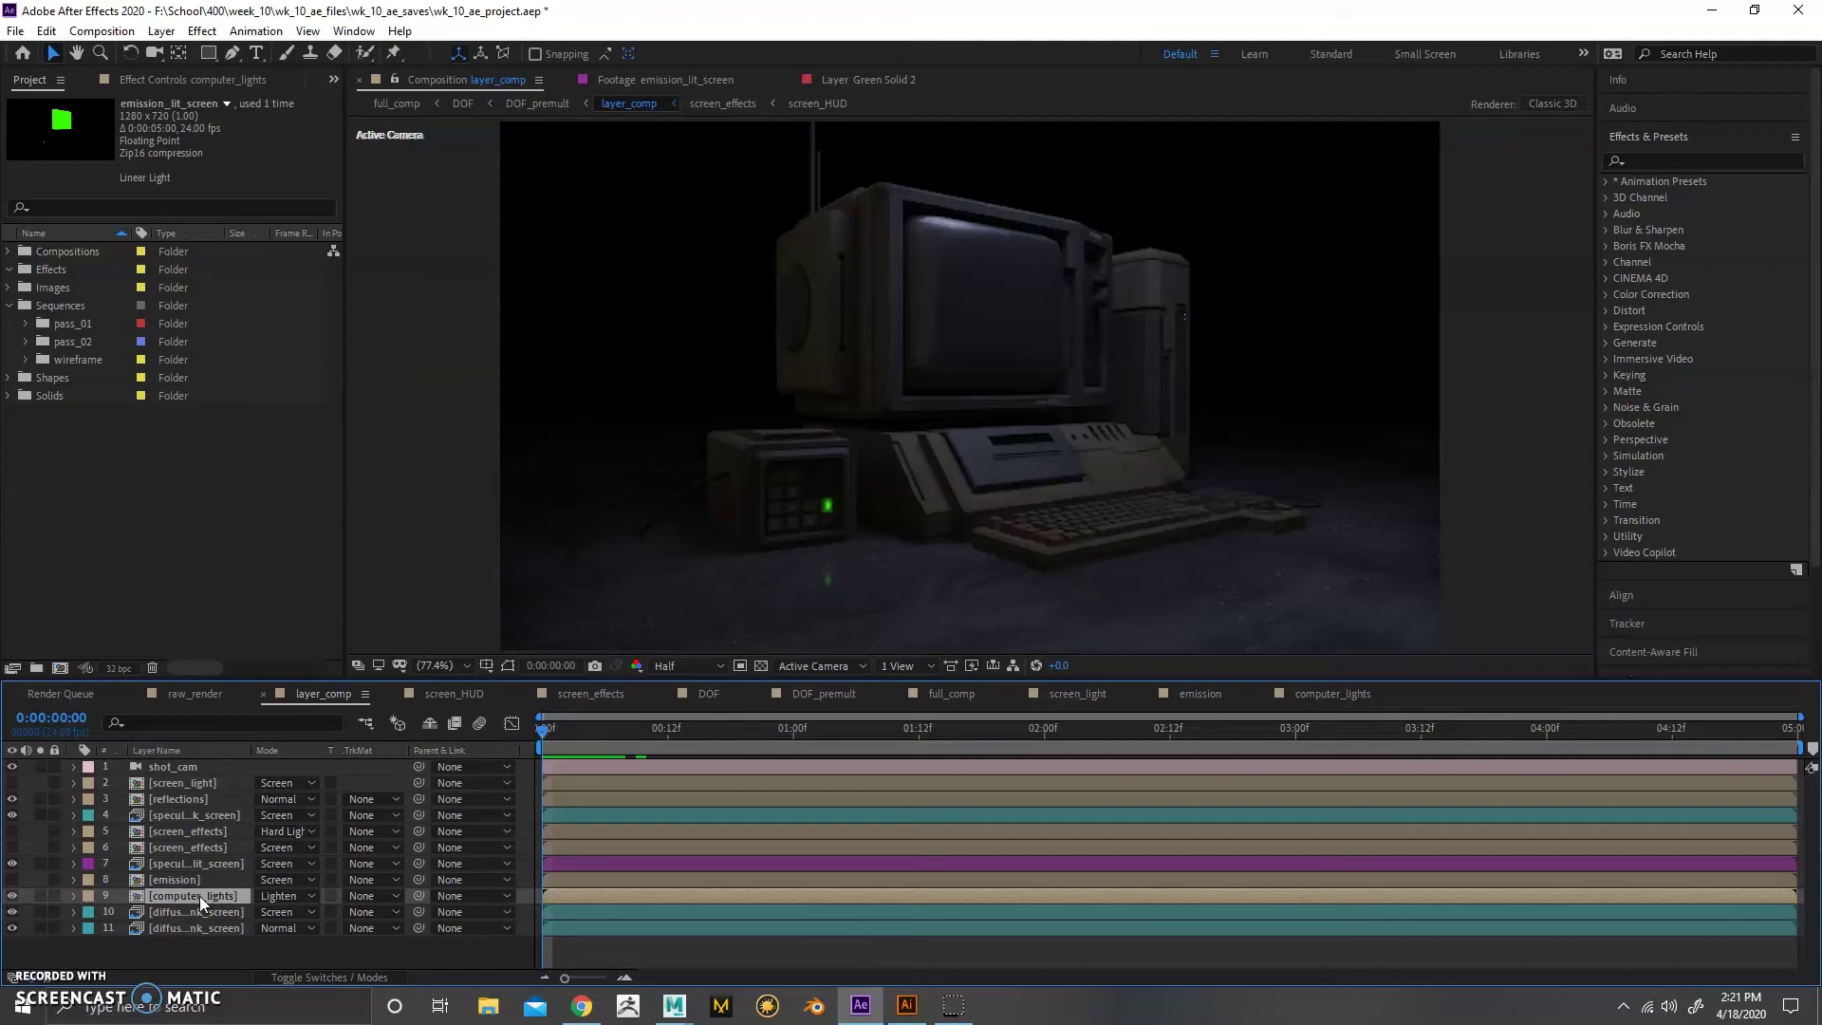
click(11, 896)
click(12, 896)
click(11, 896)
click(11, 896)
double_click(220, 896)
drag(554, 731, 690, 765)
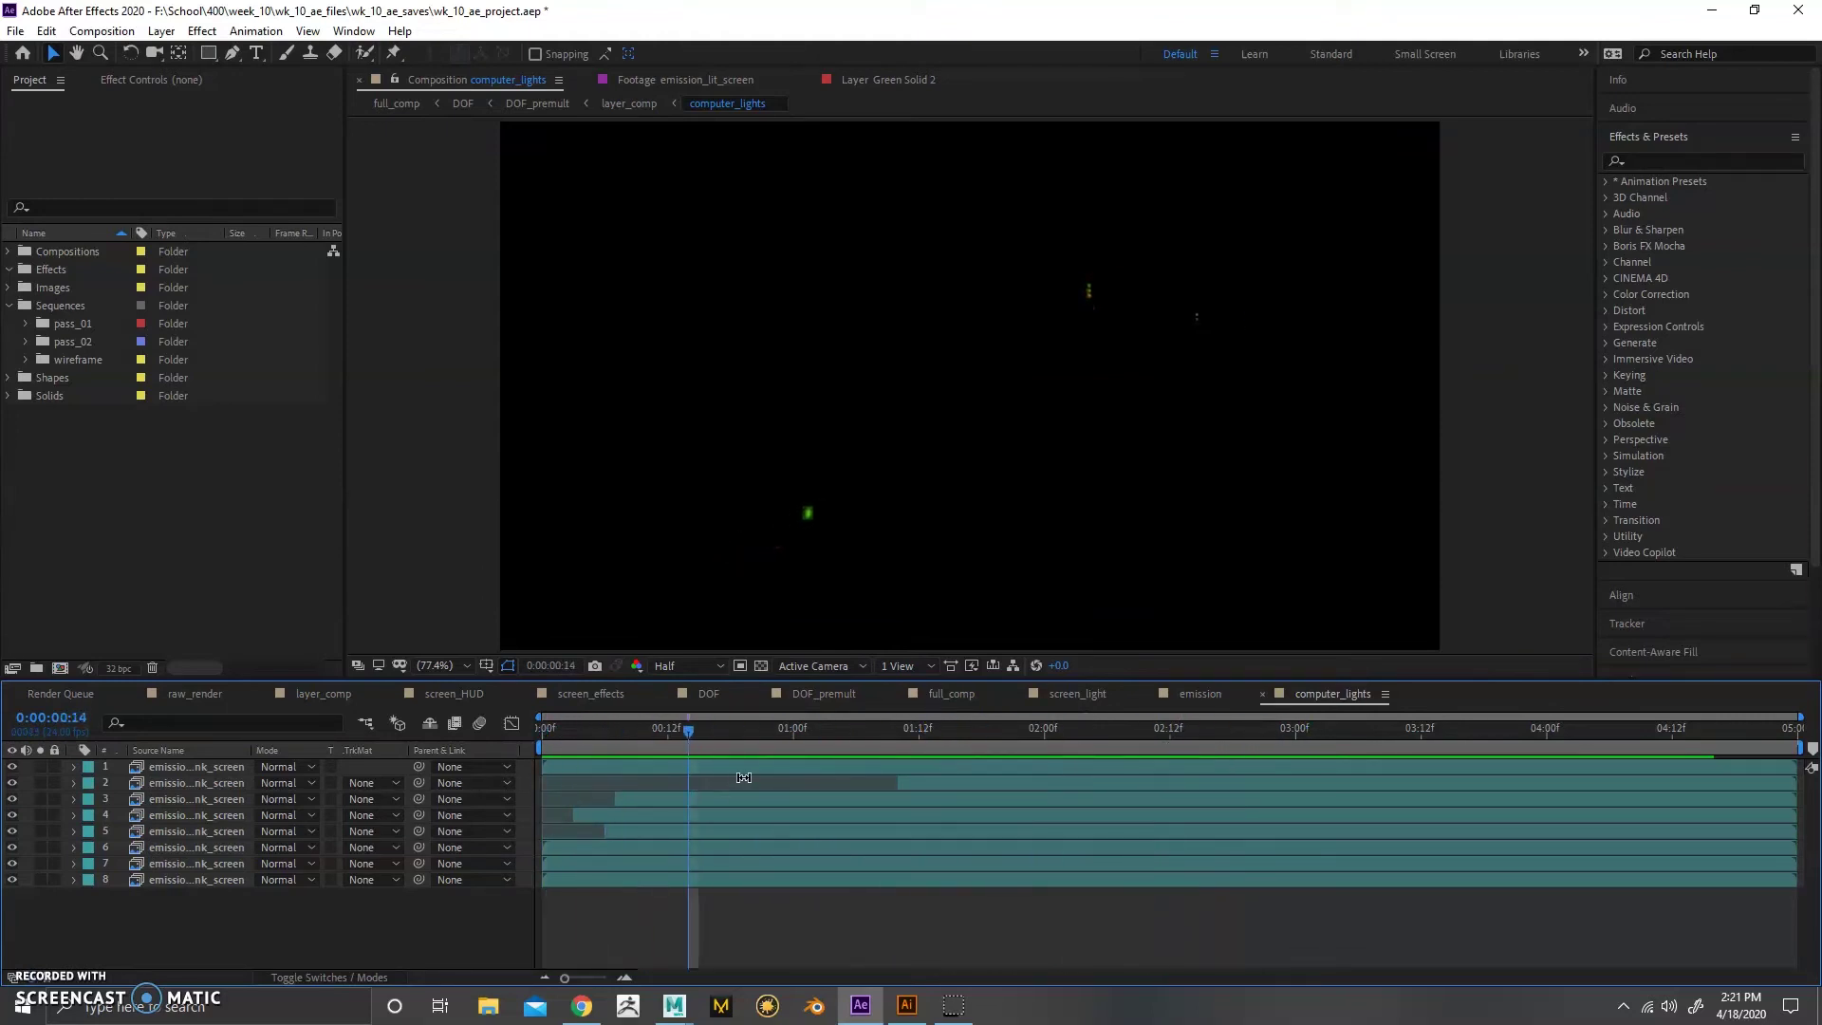
- Review the computer_lights opacity keyframes for the blinking light, then go back to layer_comp
key(t)
scroll(1038, 820, down, 2)
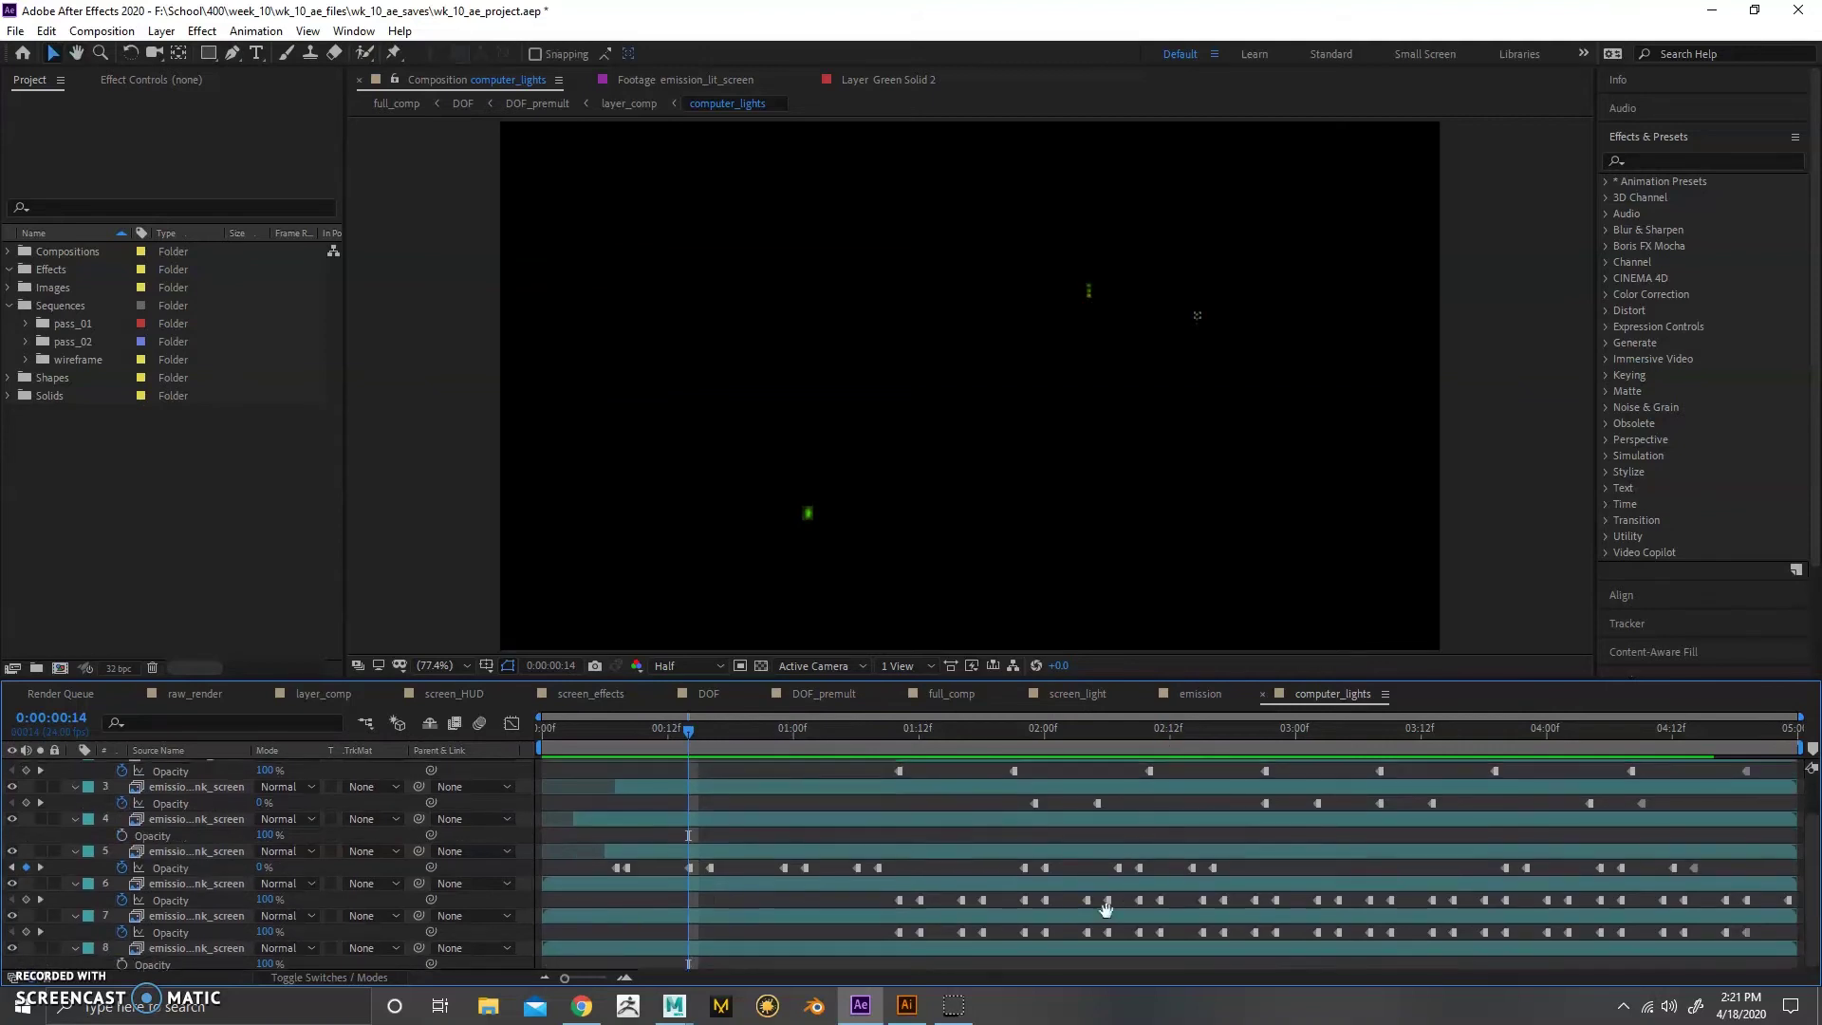
click(881, 732)
drag(885, 732, 693, 780)
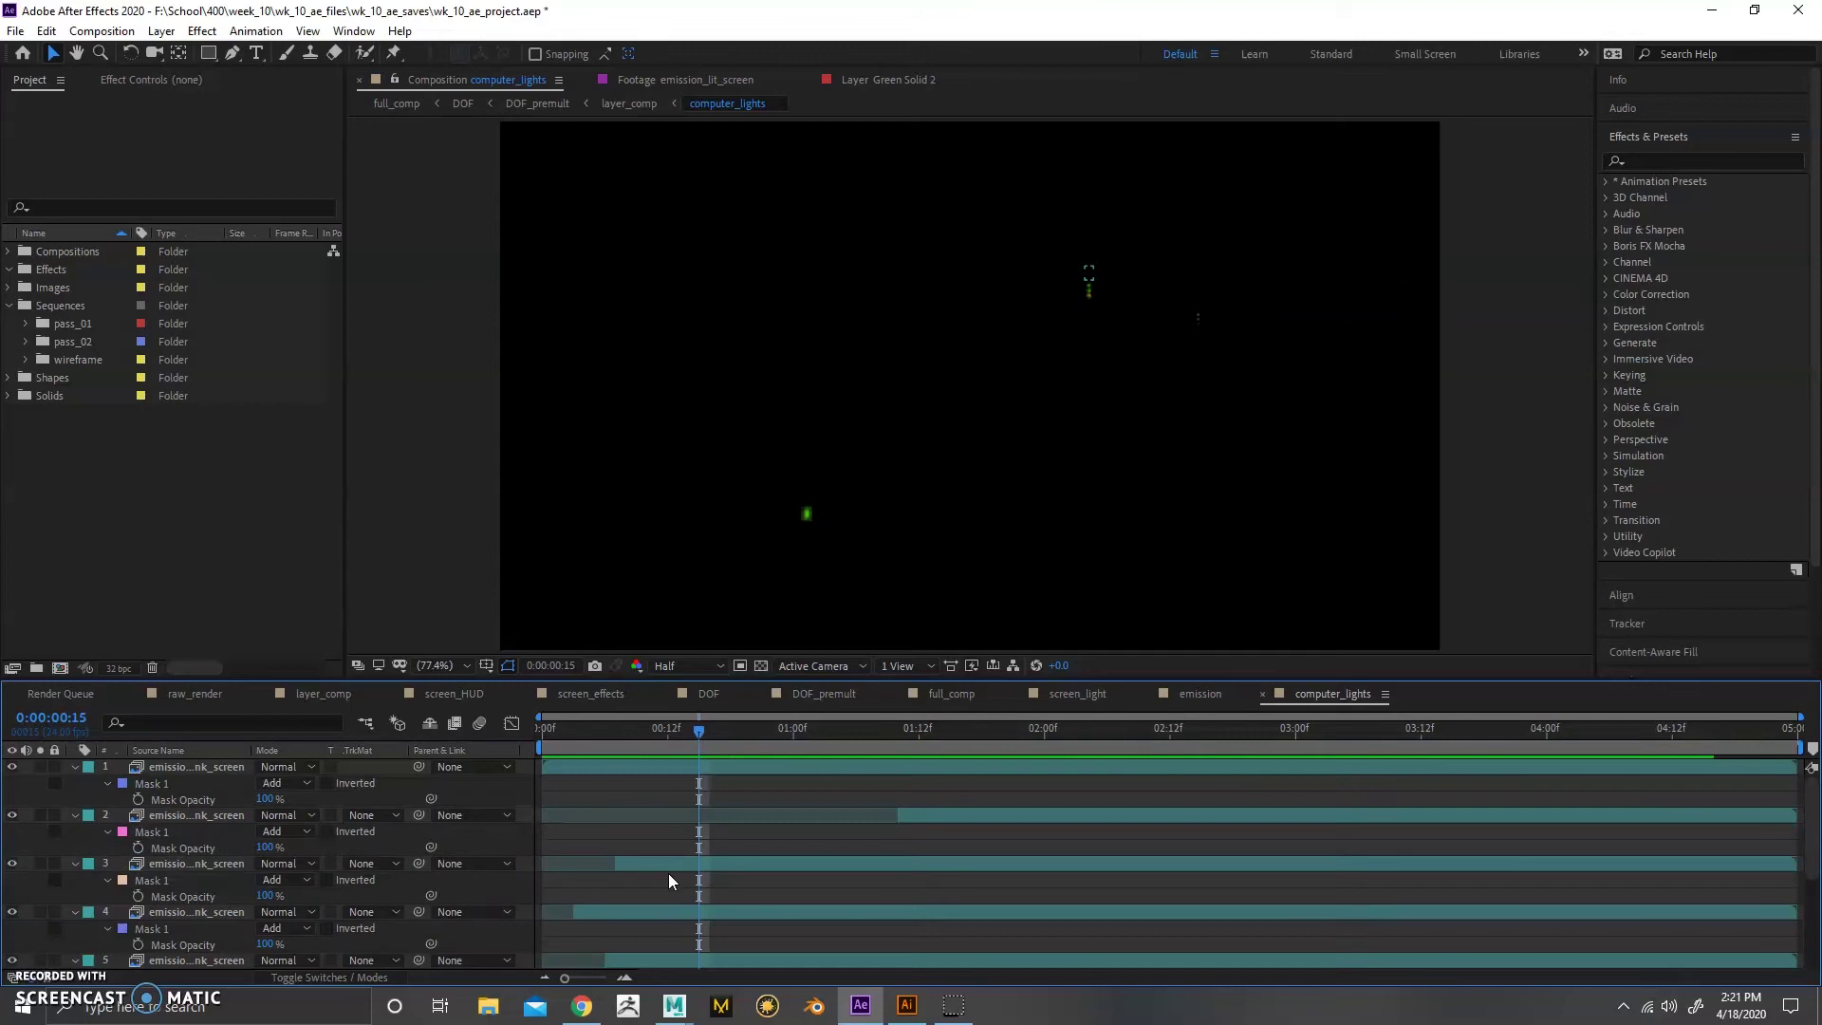
key(t)
click(323, 694)
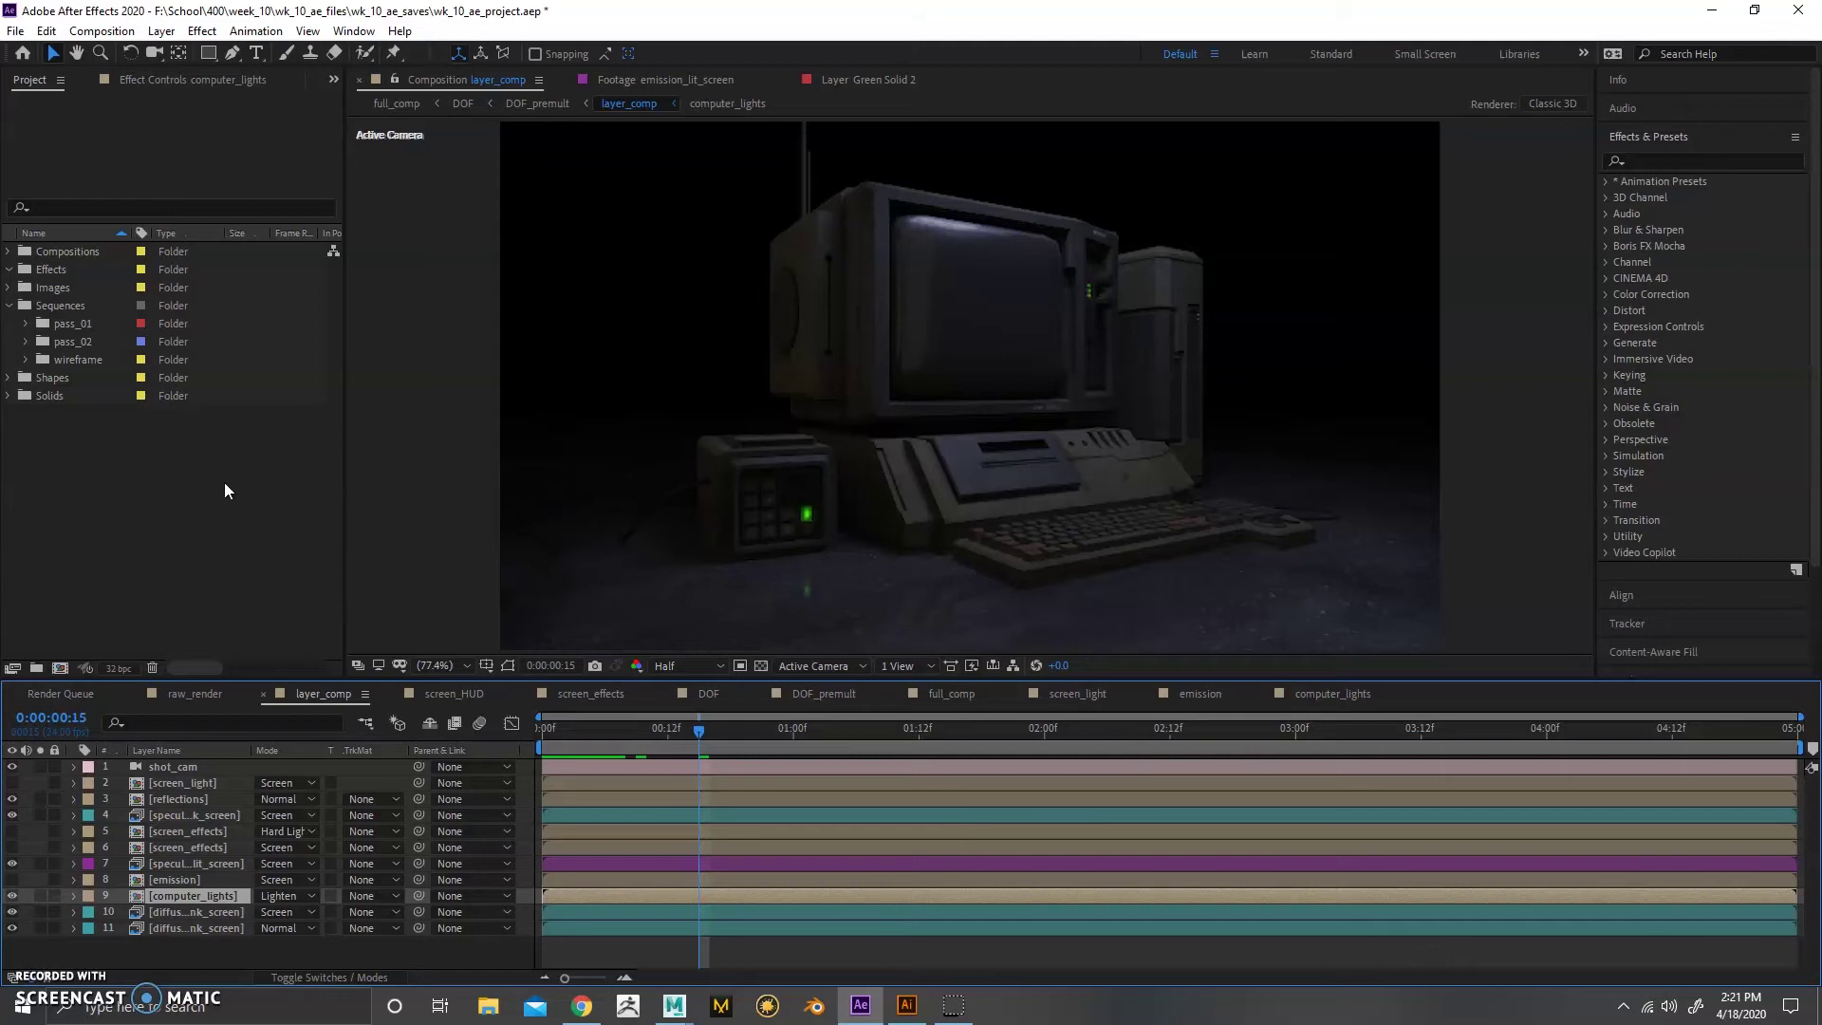
- Enable the screen_light, reflections and emission layers, leaving both screen_effects layers hidden
click(11, 783)
click(12, 799)
click(12, 832)
click(13, 848)
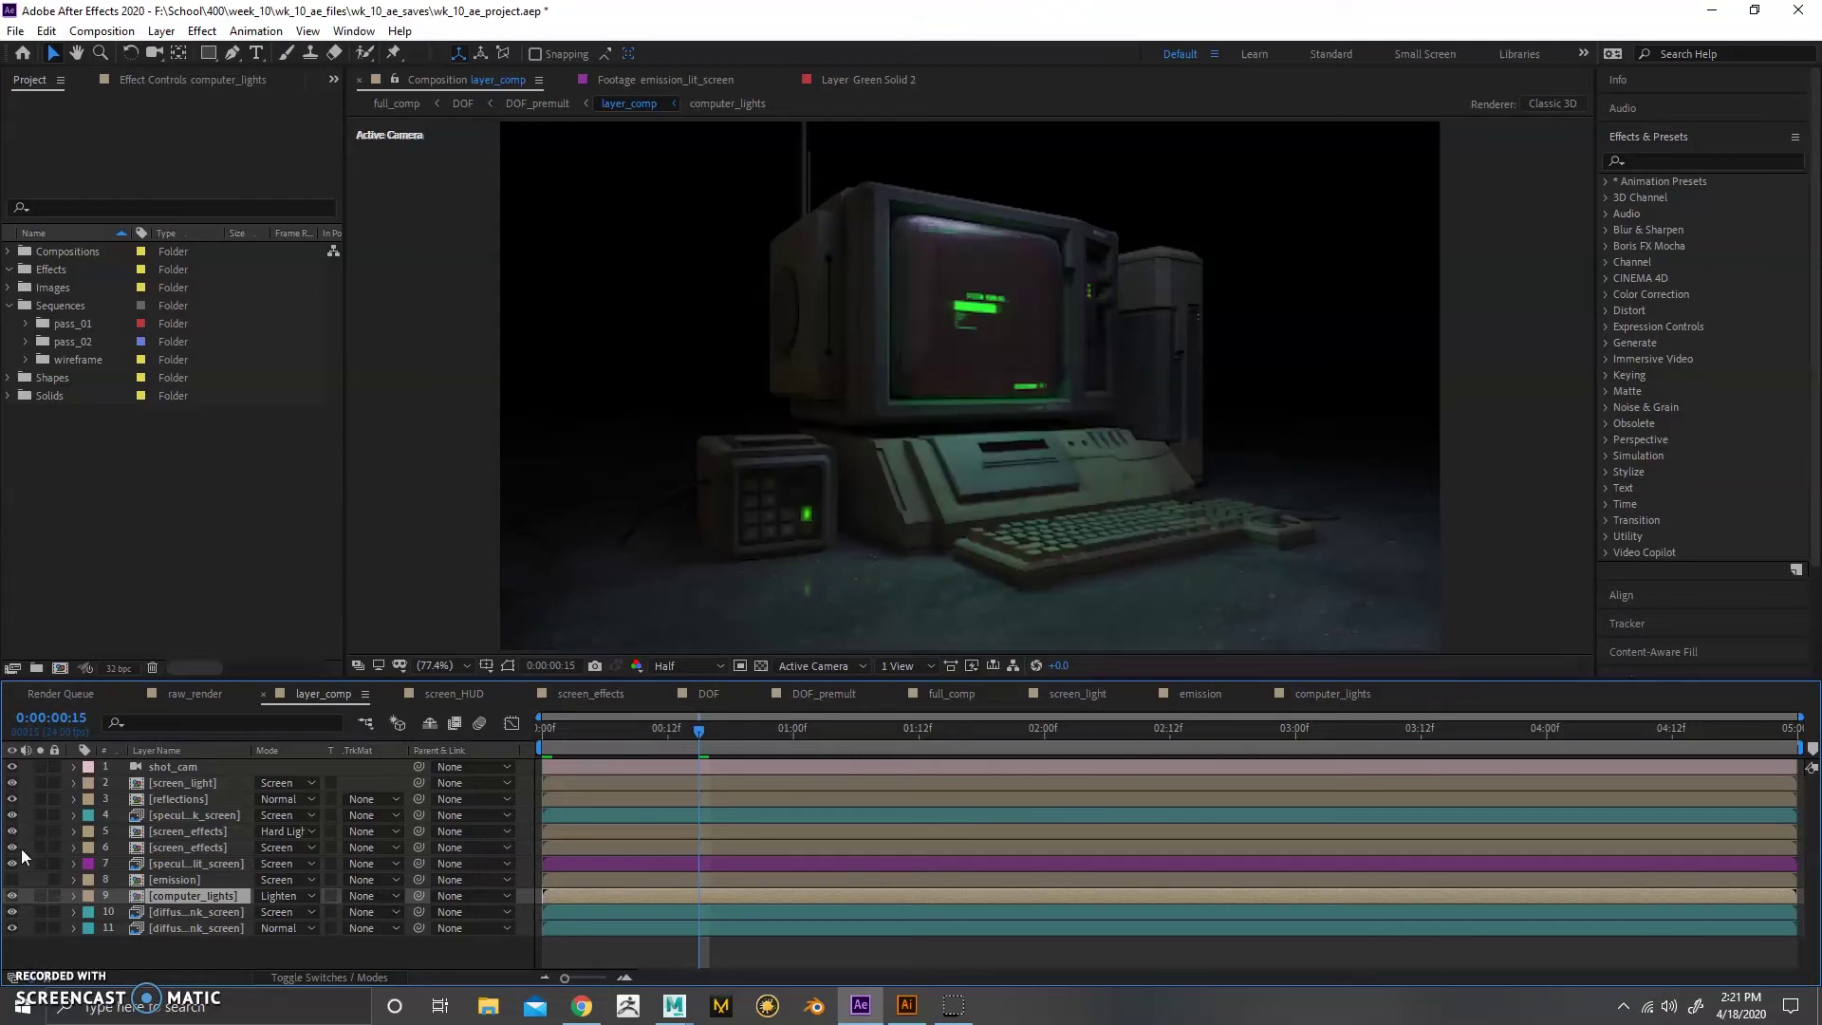
click(11, 847)
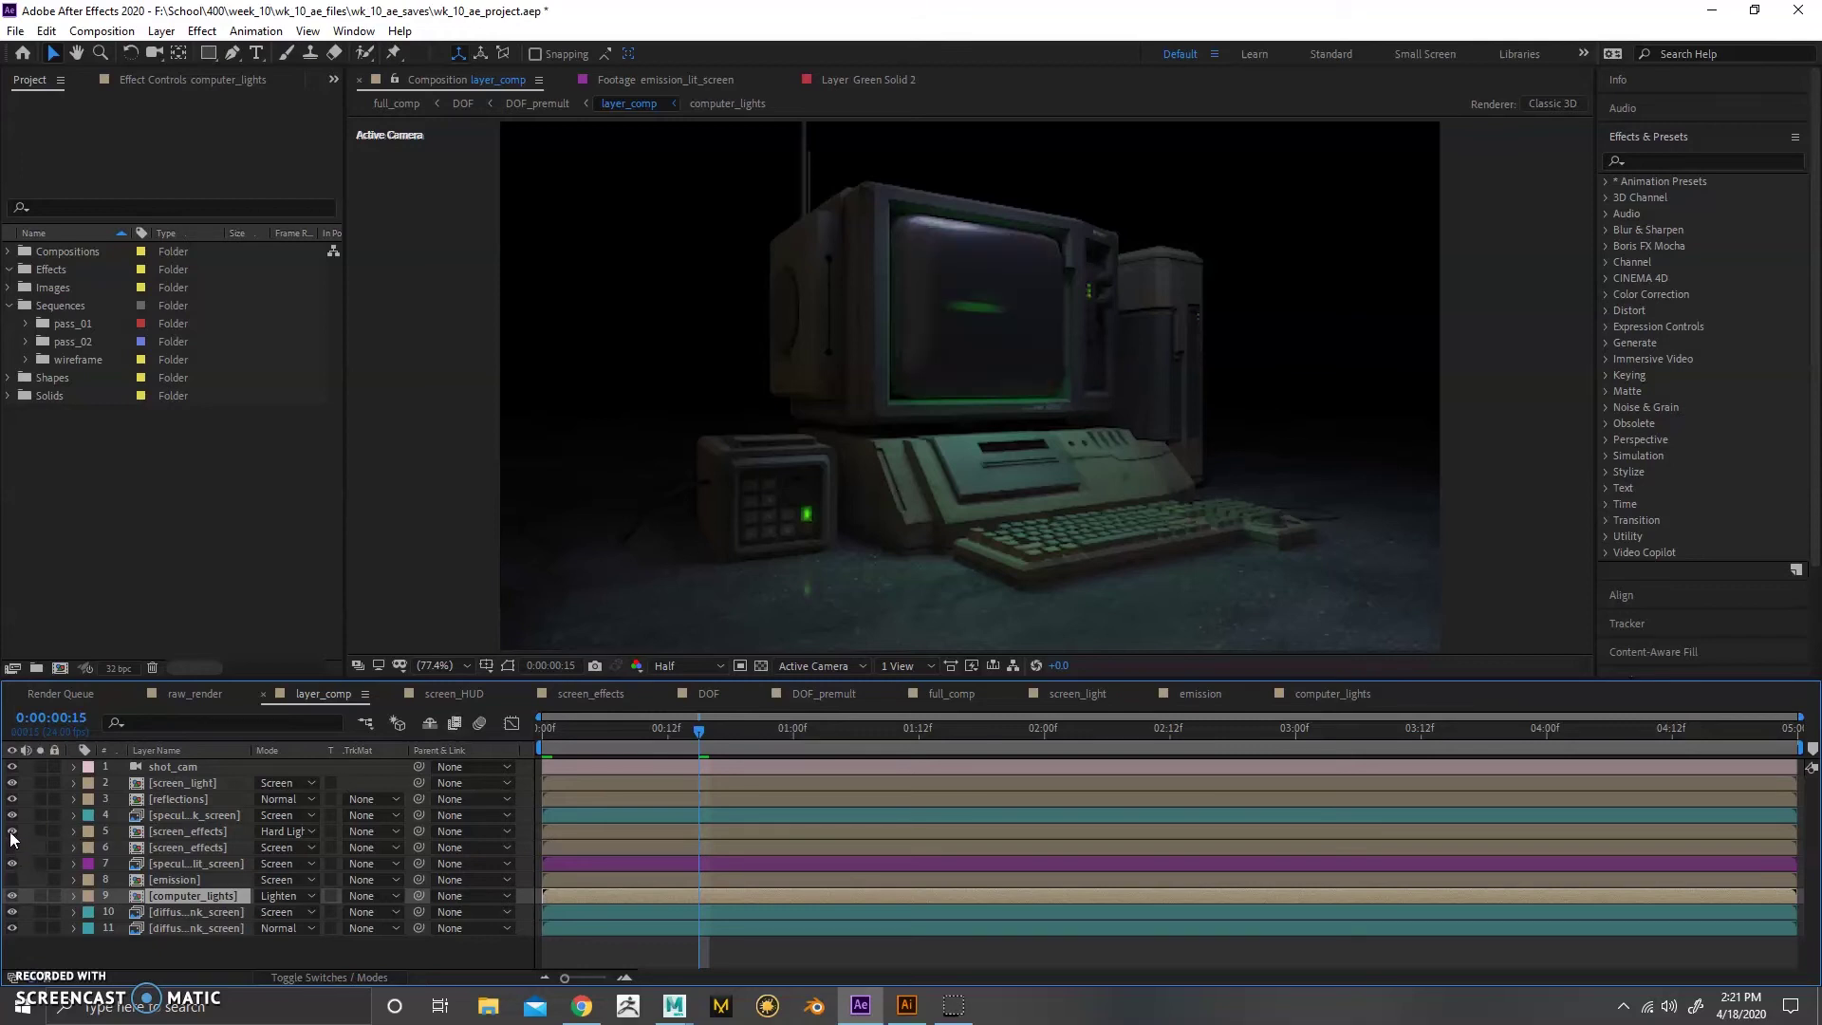
click(11, 832)
click(12, 879)
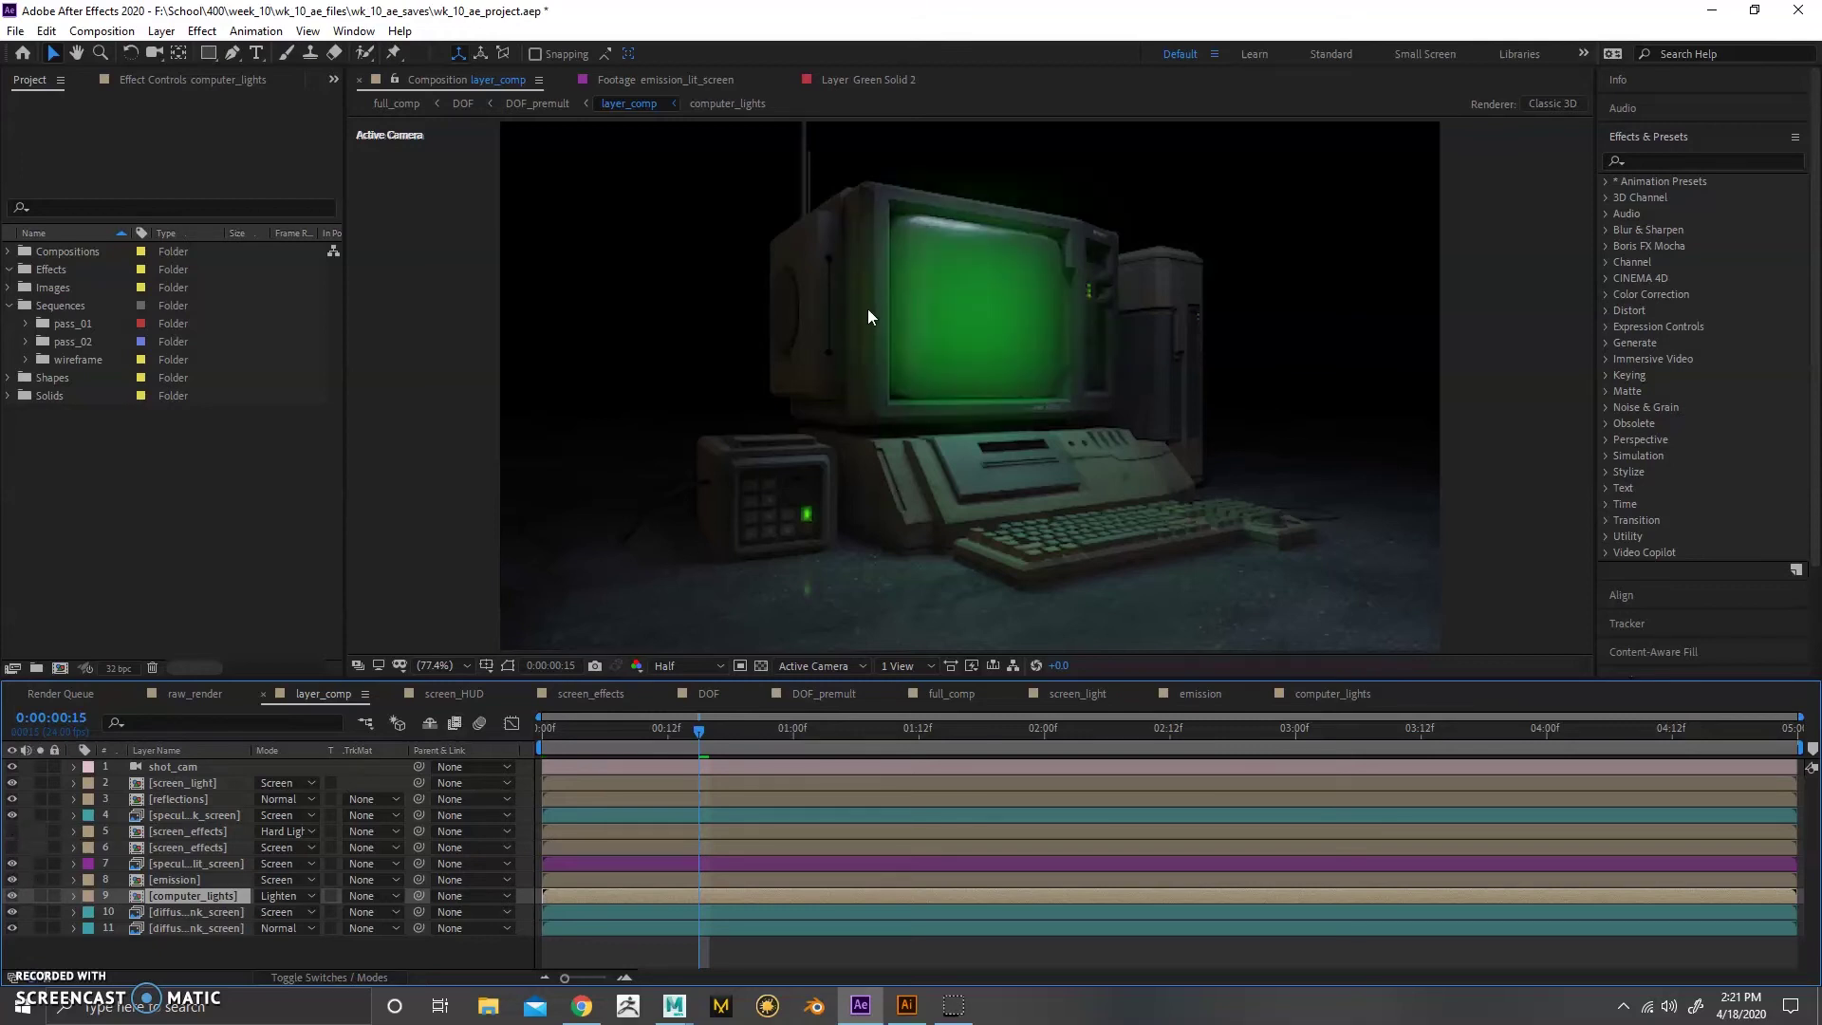
- Open the emission precomp and scrub ahead one second to inspect the screen glow
drag(562, 727, 762, 734)
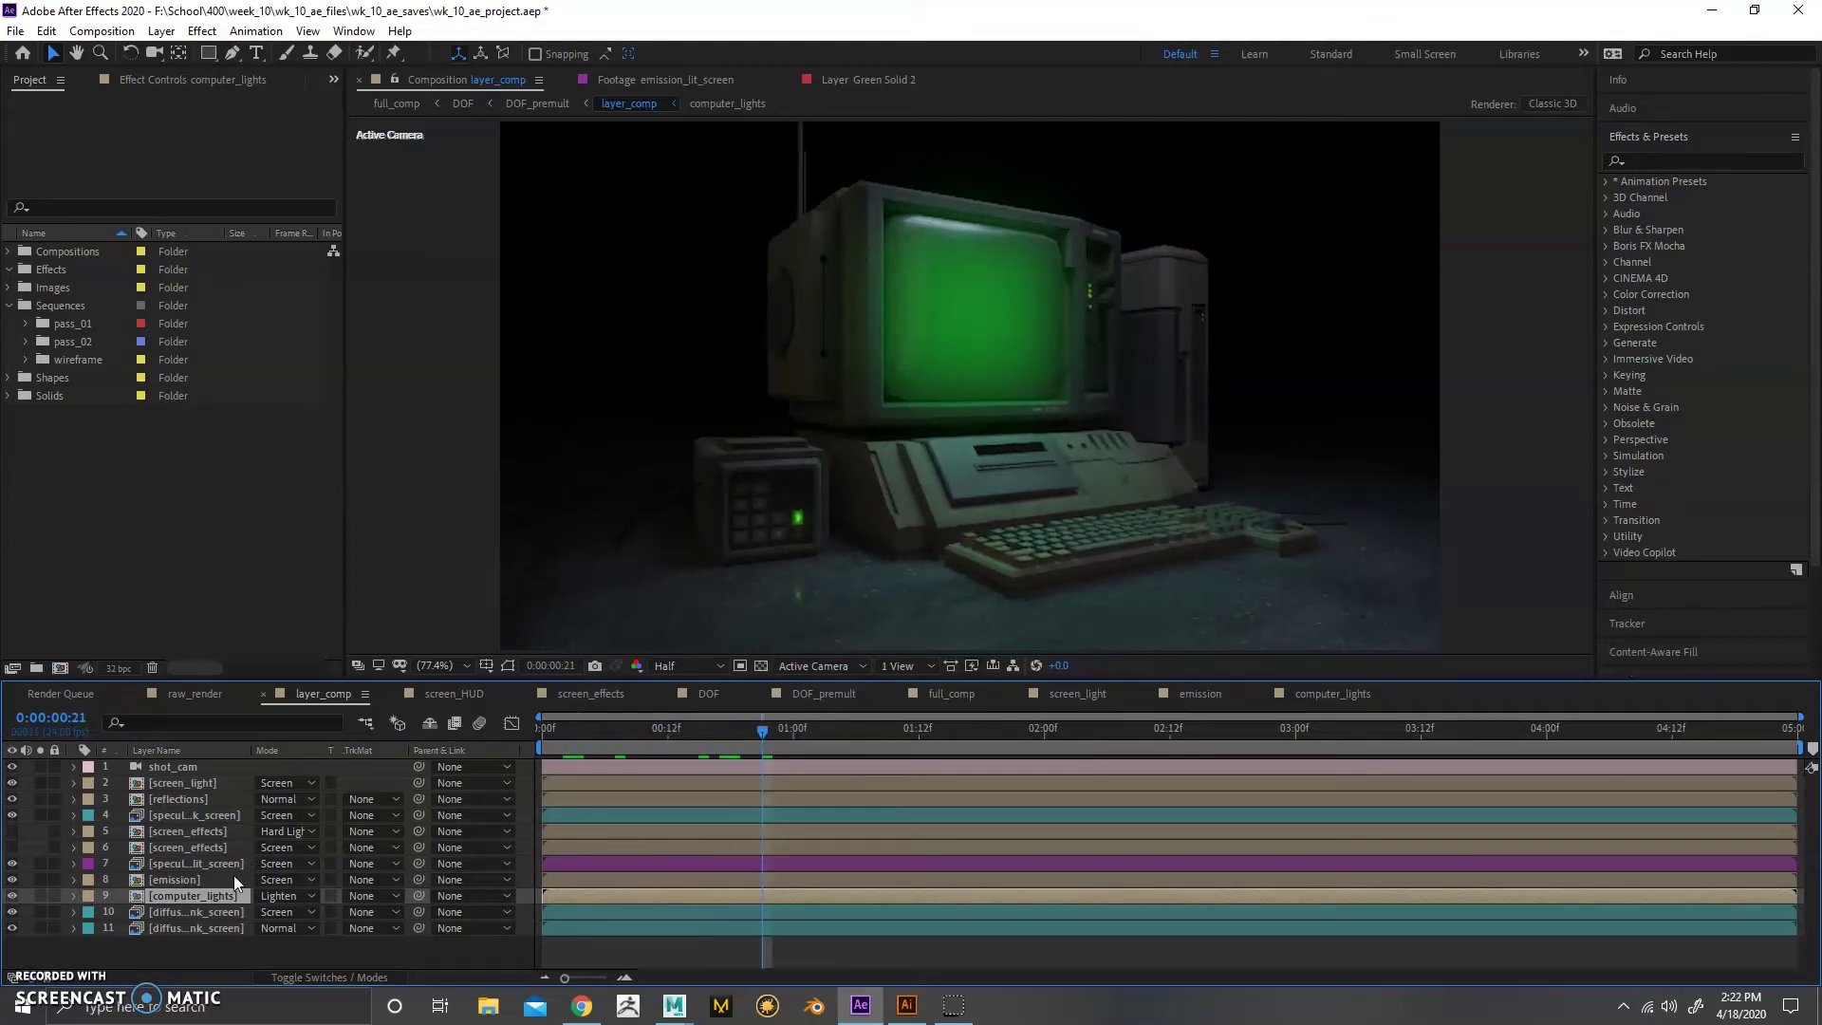
double_click(204, 879)
drag(552, 725, 769, 759)
- Inspect the emission_lit_screen layer's Hue/Saturation settings and return to layer_comp
click(771, 766)
click(202, 80)
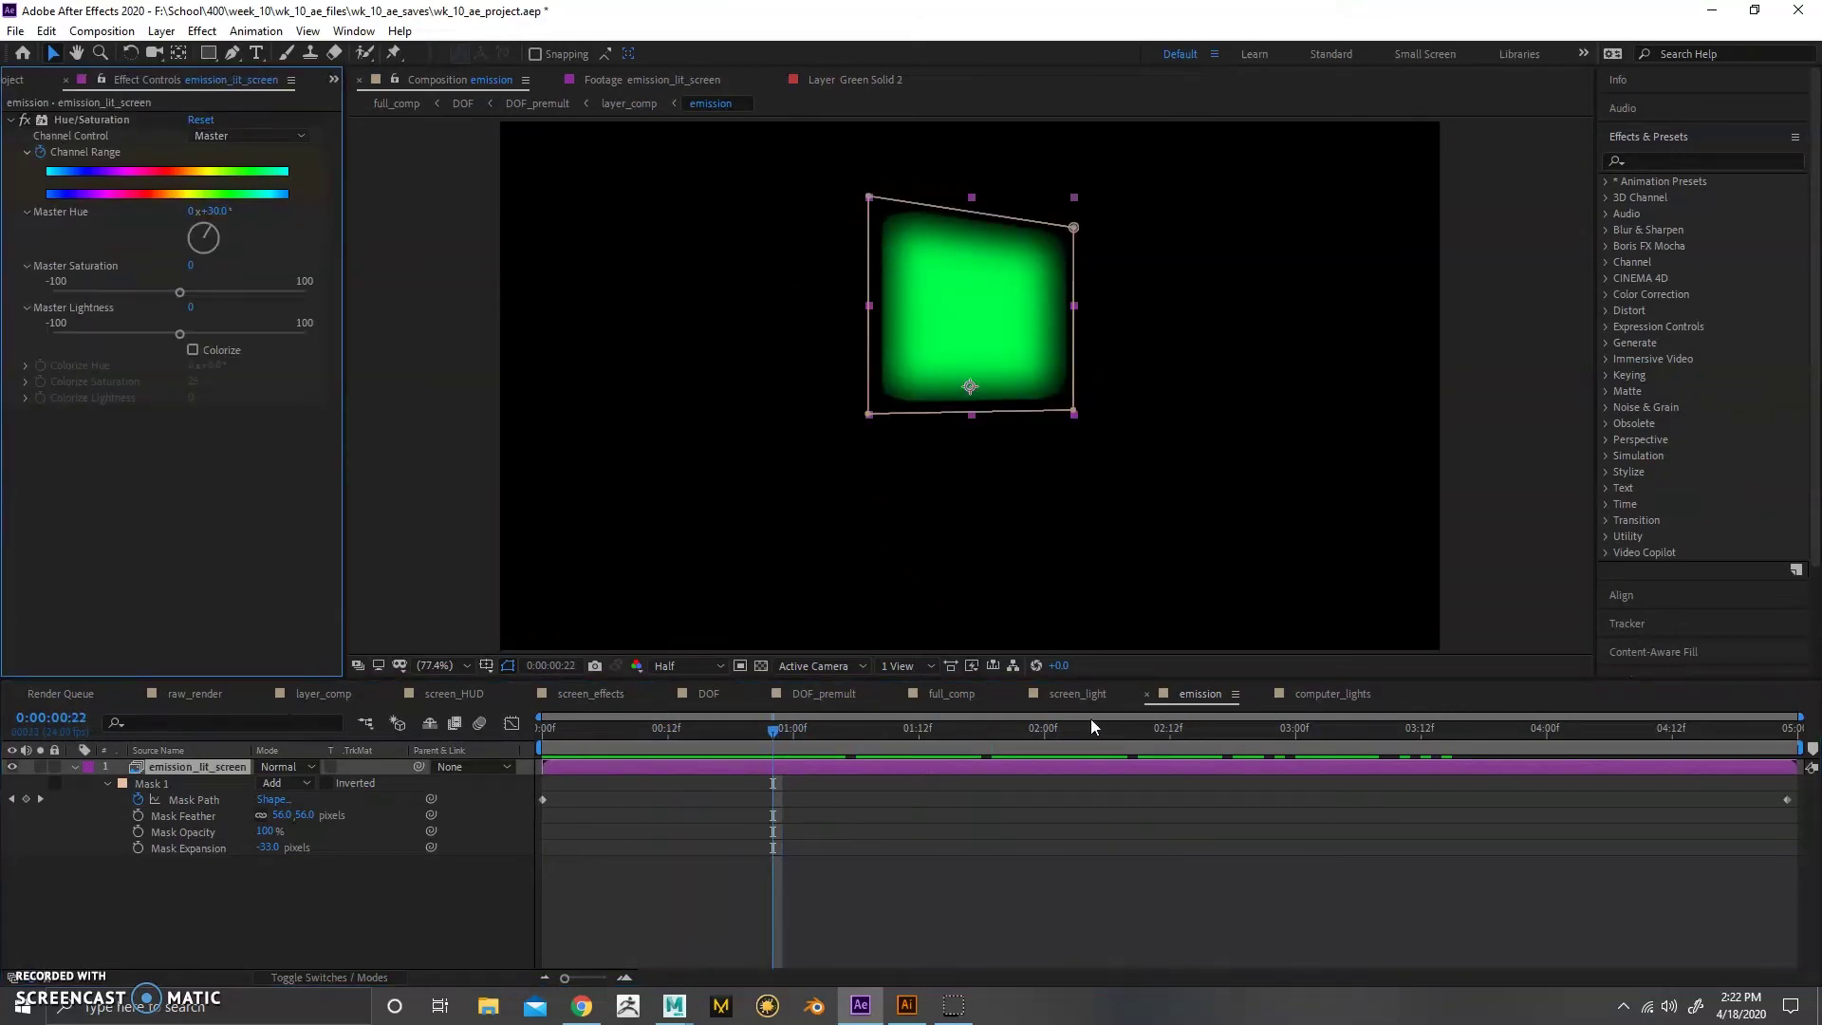
click(323, 694)
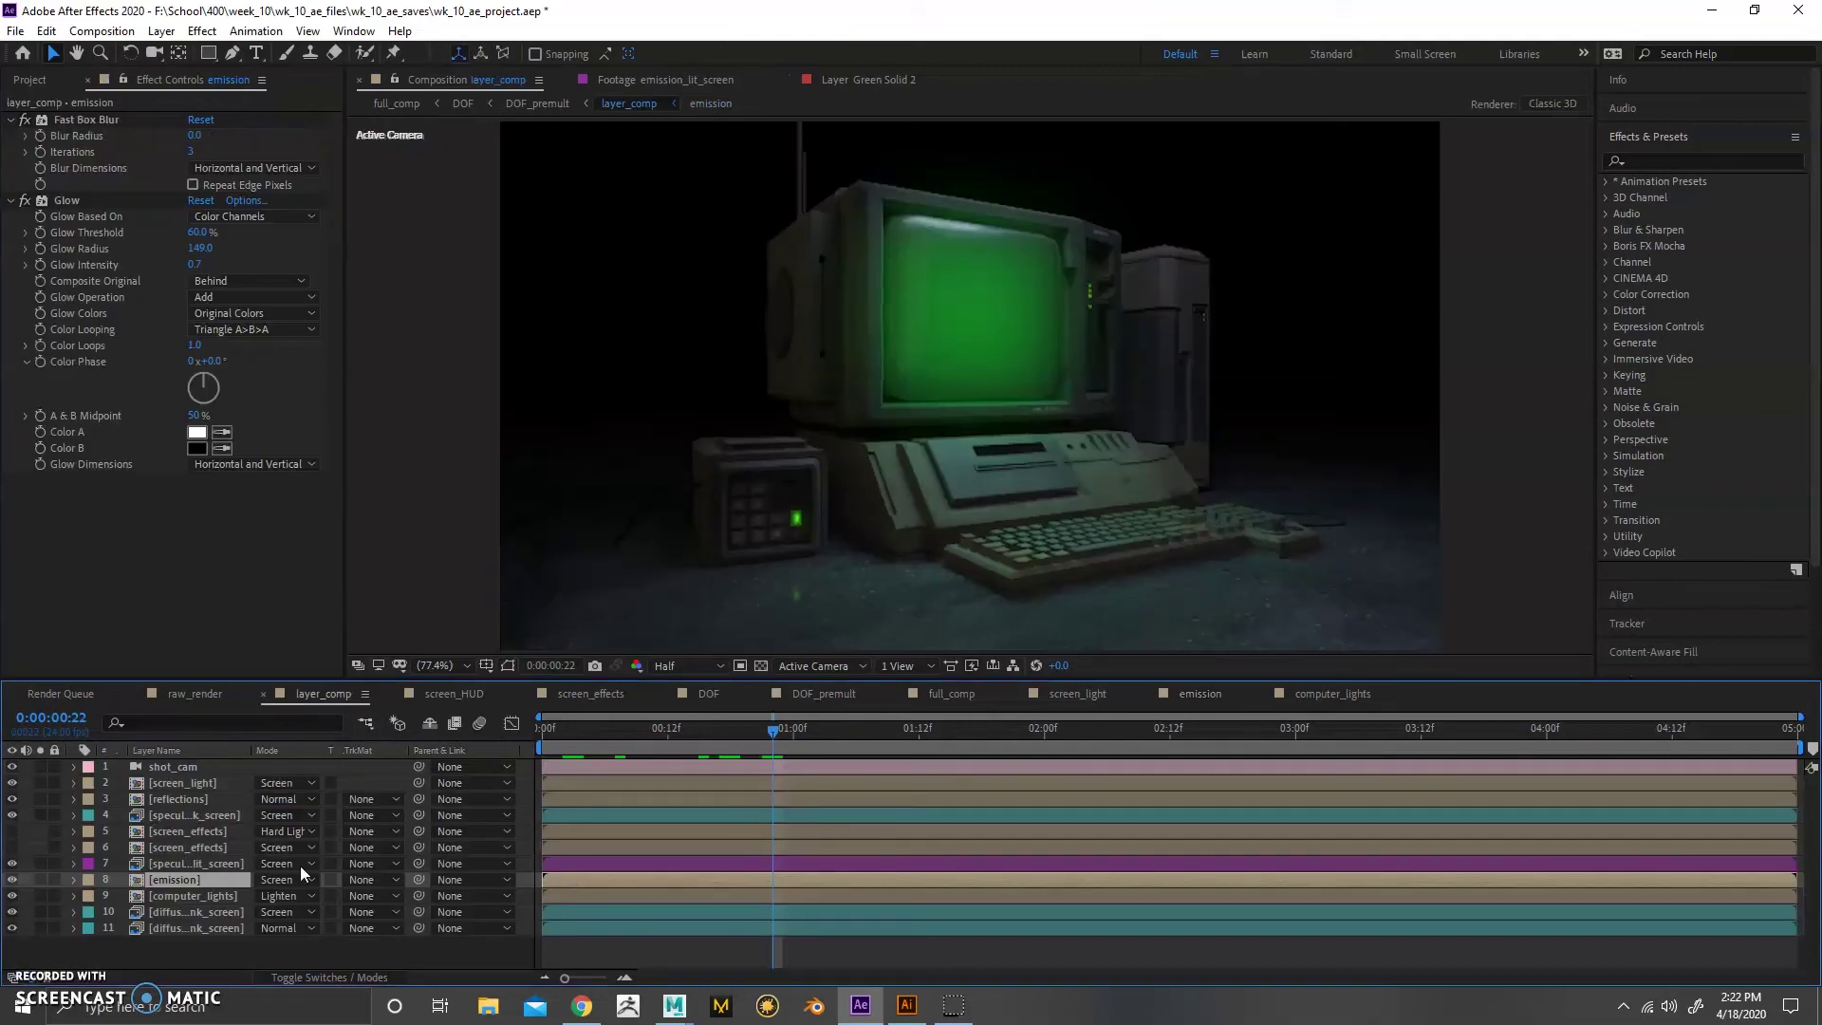
- Turn both screen_effects layers back on, then preview the screen_HUD composition
drag(14, 831, 13, 848)
drag(617, 733, 531, 738)
click(446, 694)
key(space)
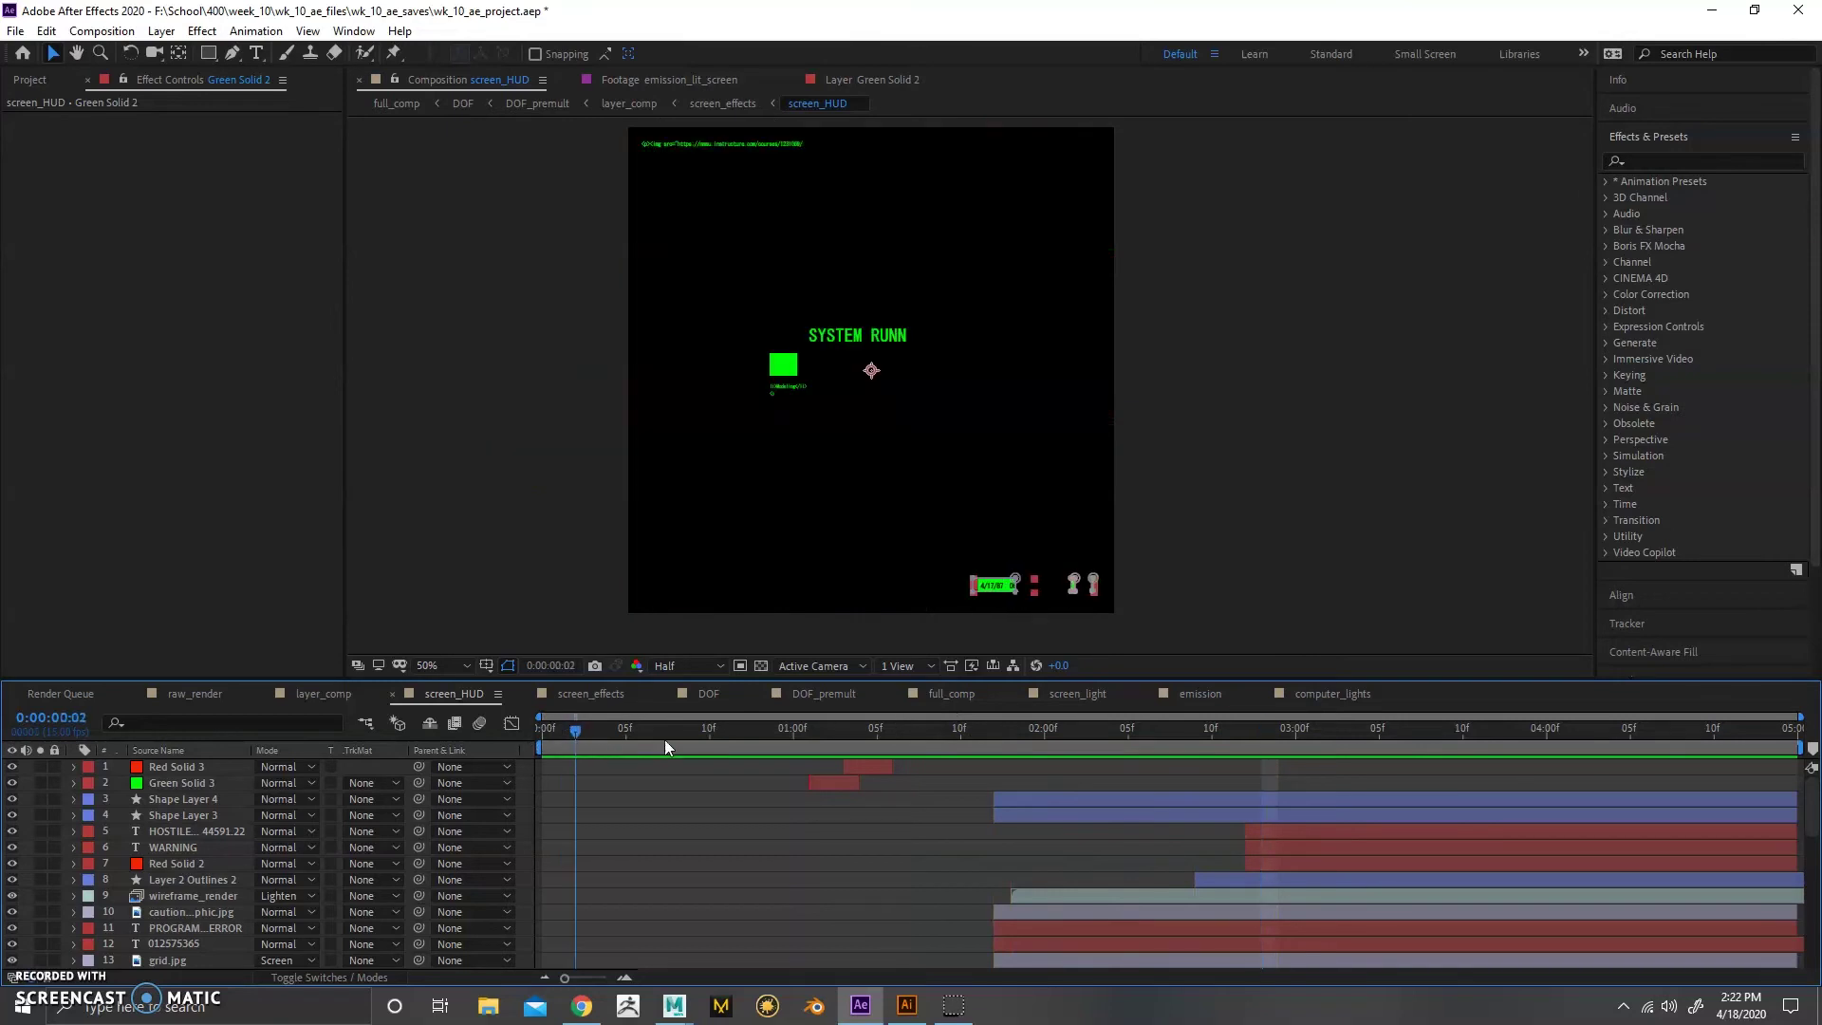
- Stop the HUD preview, filter Effects & Presets with 'dec' for Decoder Fade In, and scrub to the red HUD
click(944, 732)
drag(966, 737, 1144, 740)
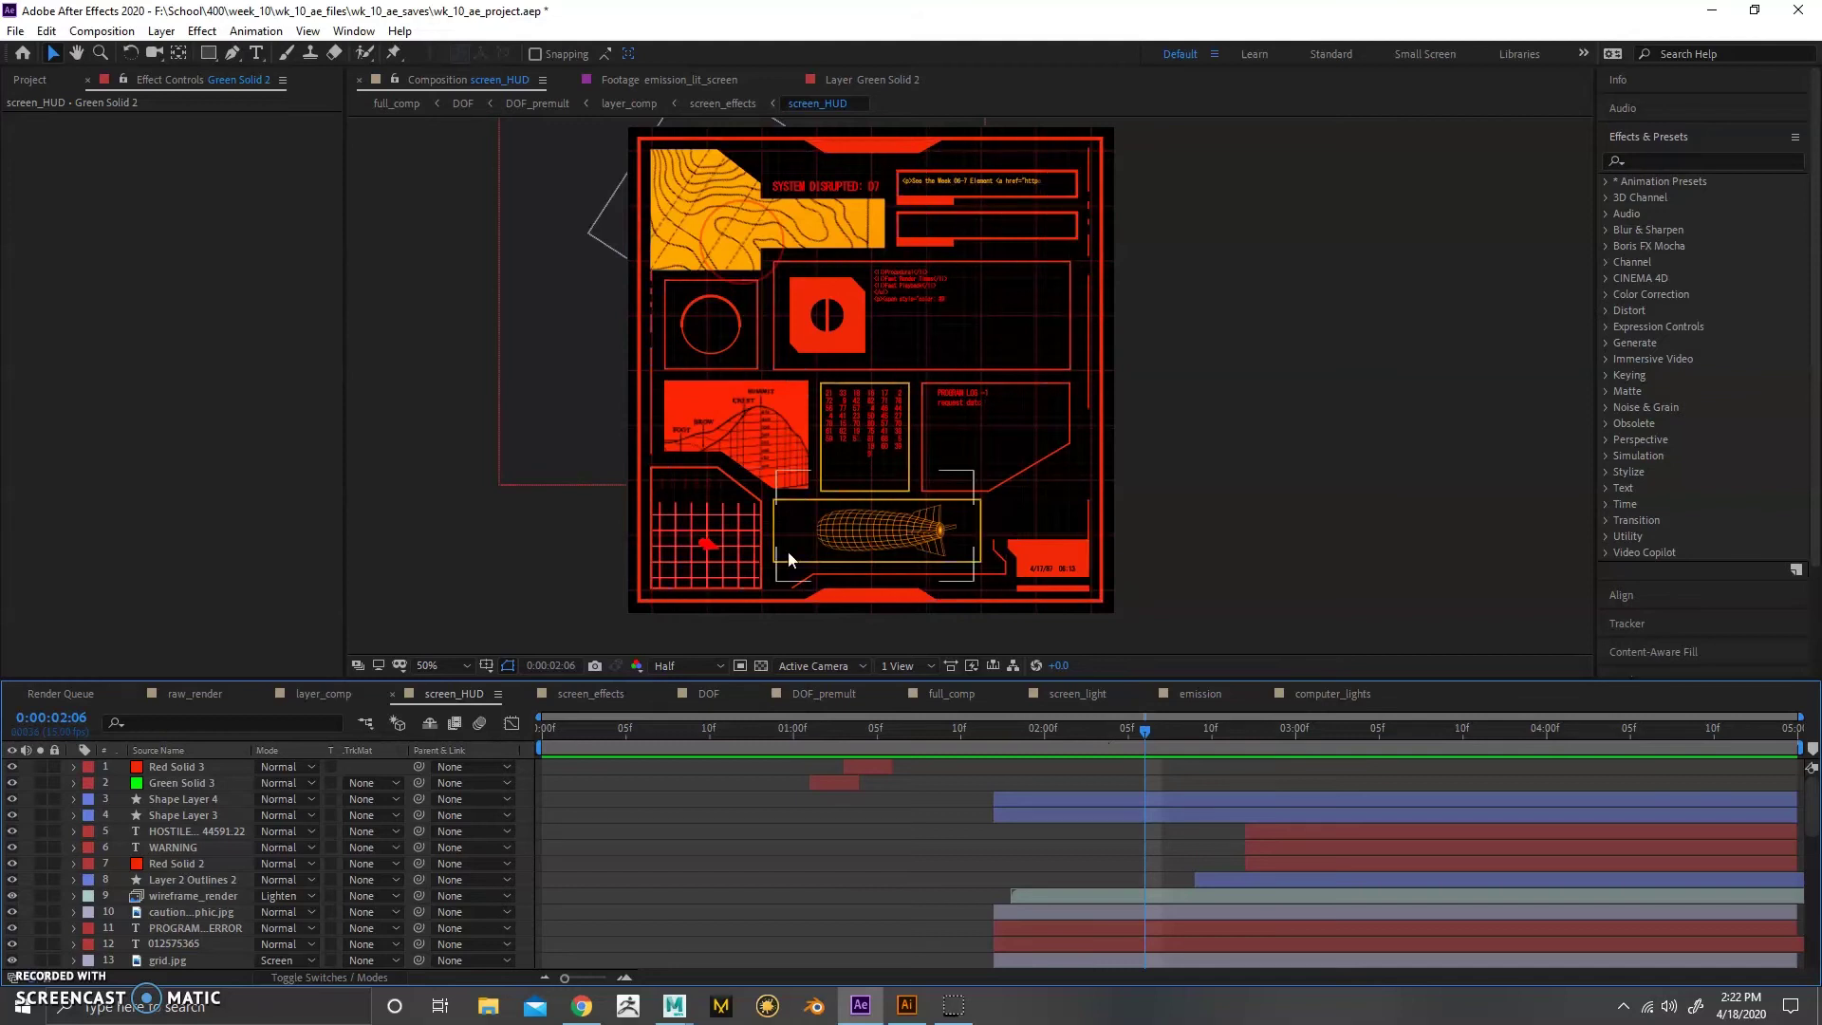
click(1604, 196)
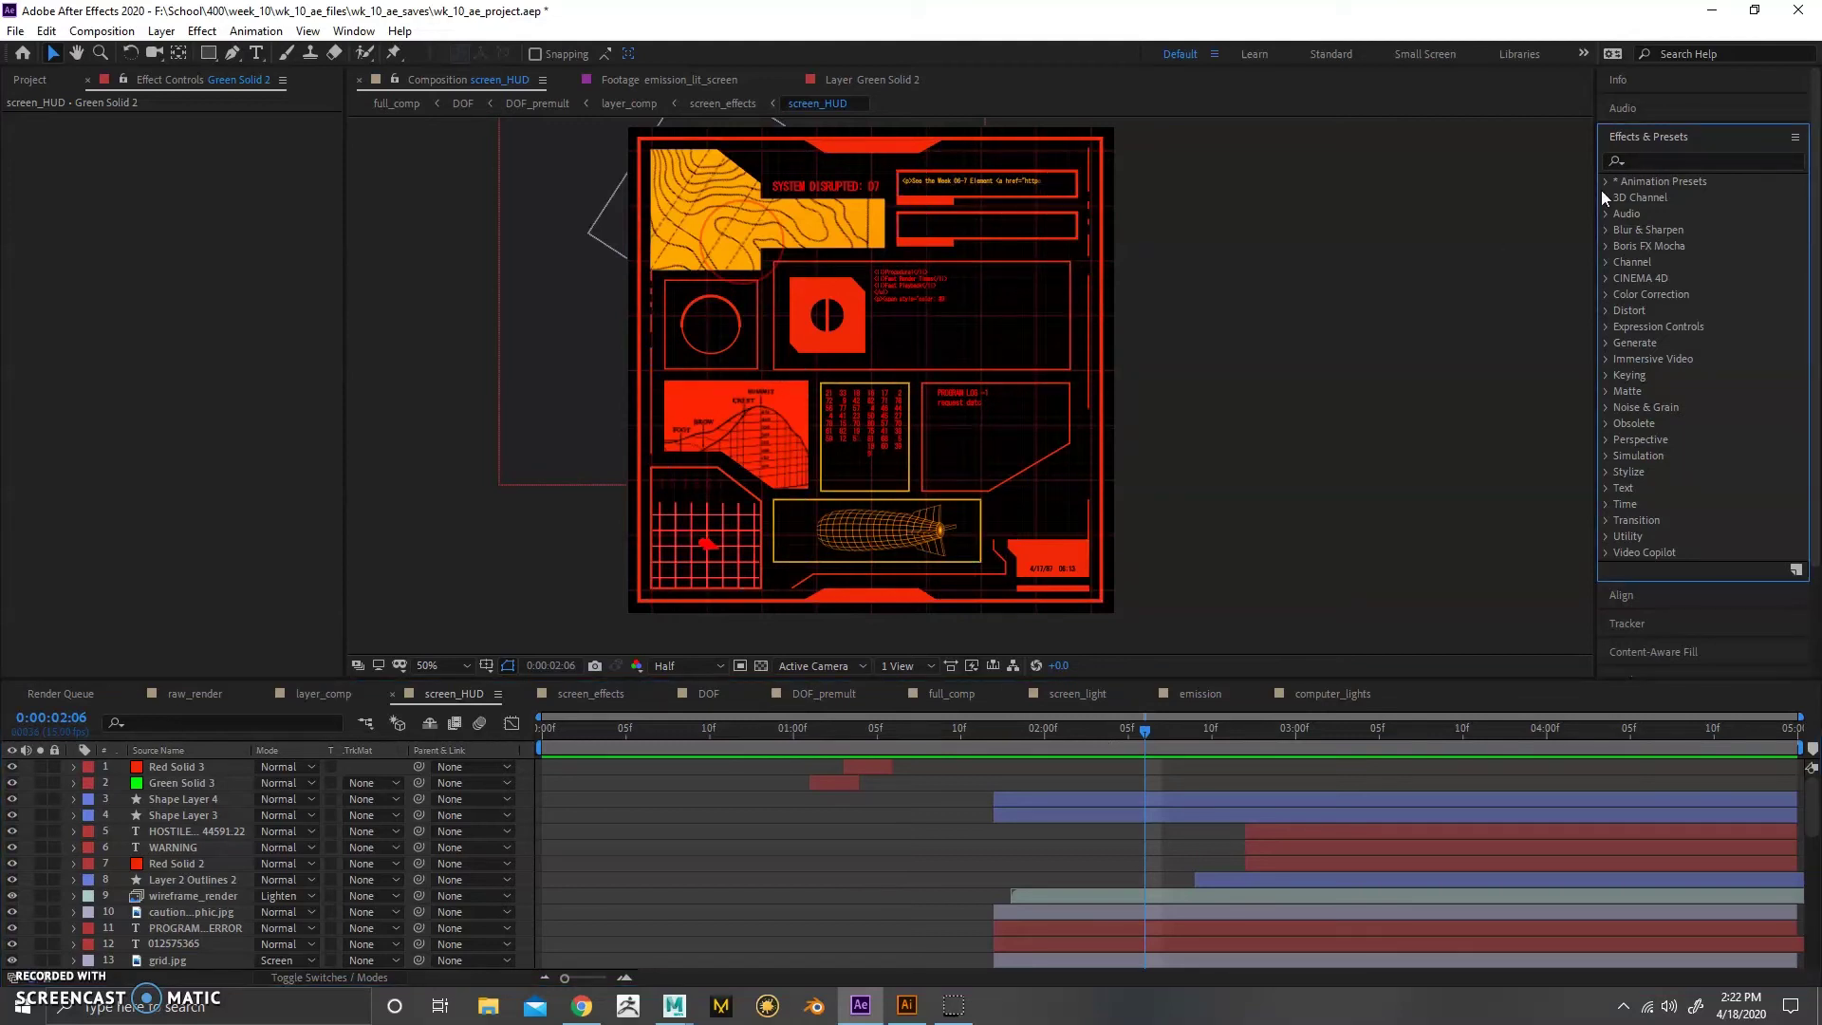
click(1661, 161)
text(dec)
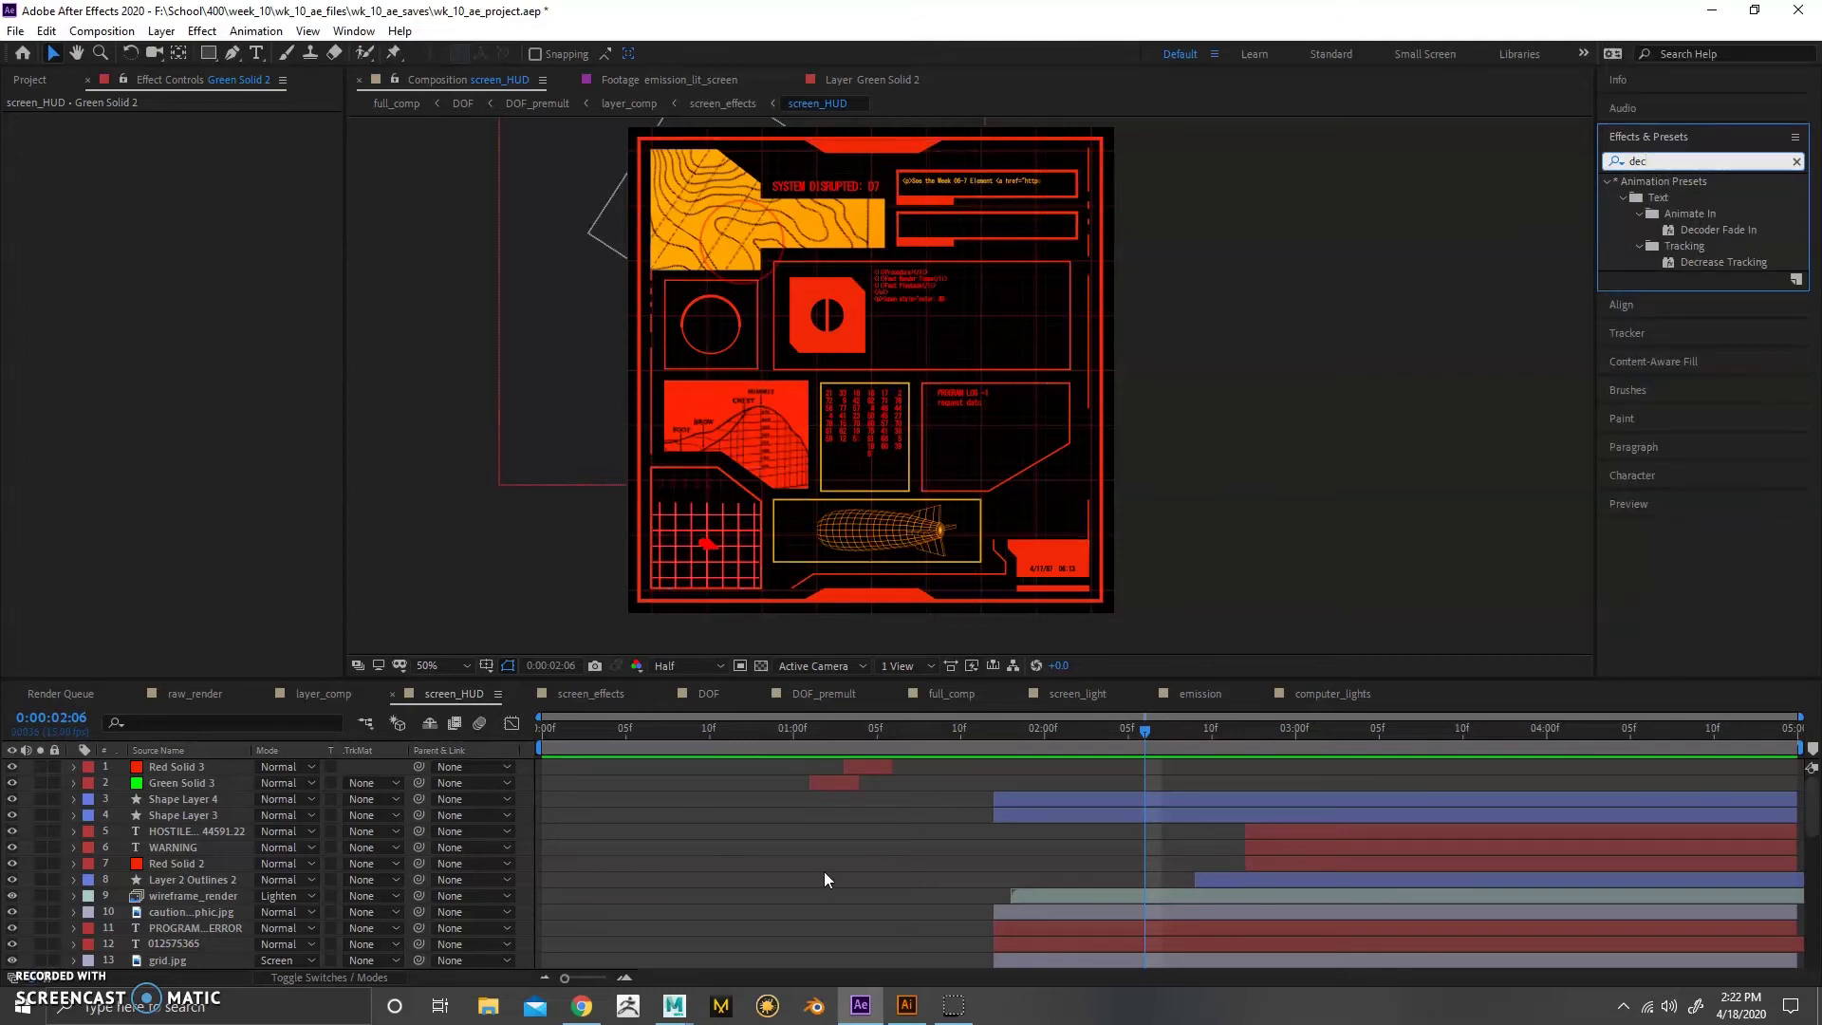
click(625, 731)
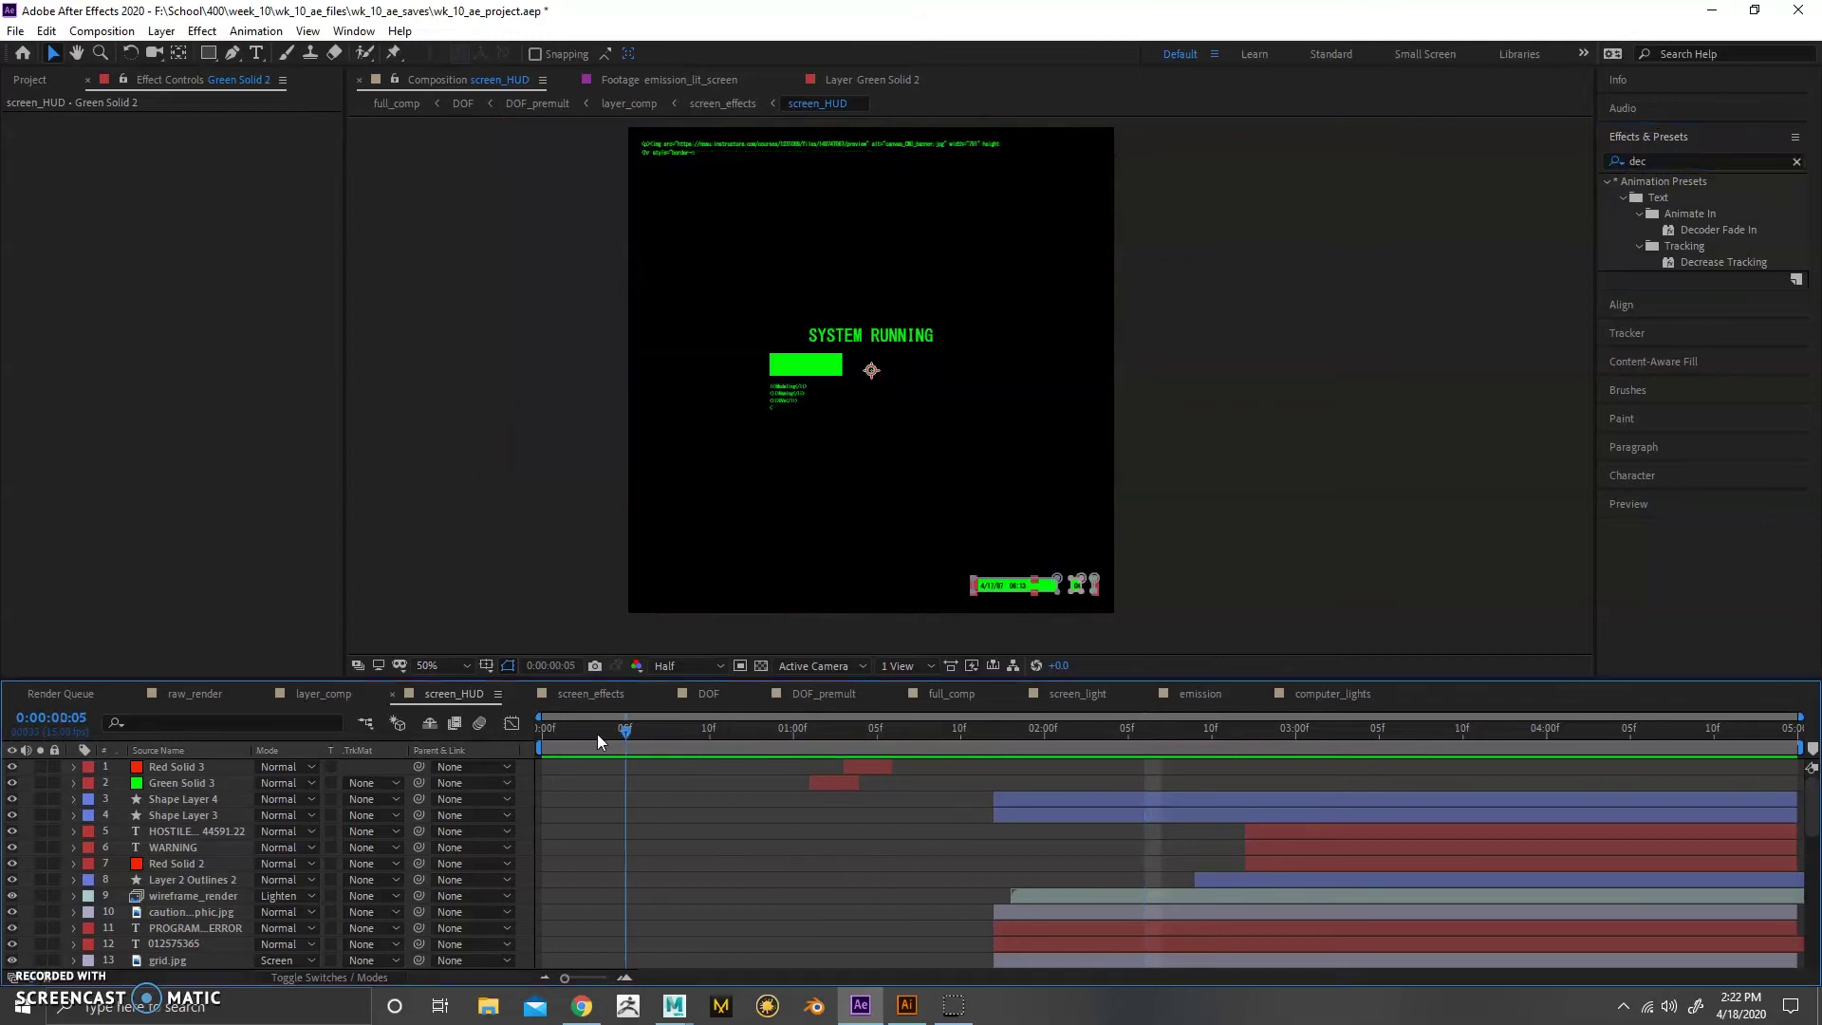
drag(596, 733, 1078, 755)
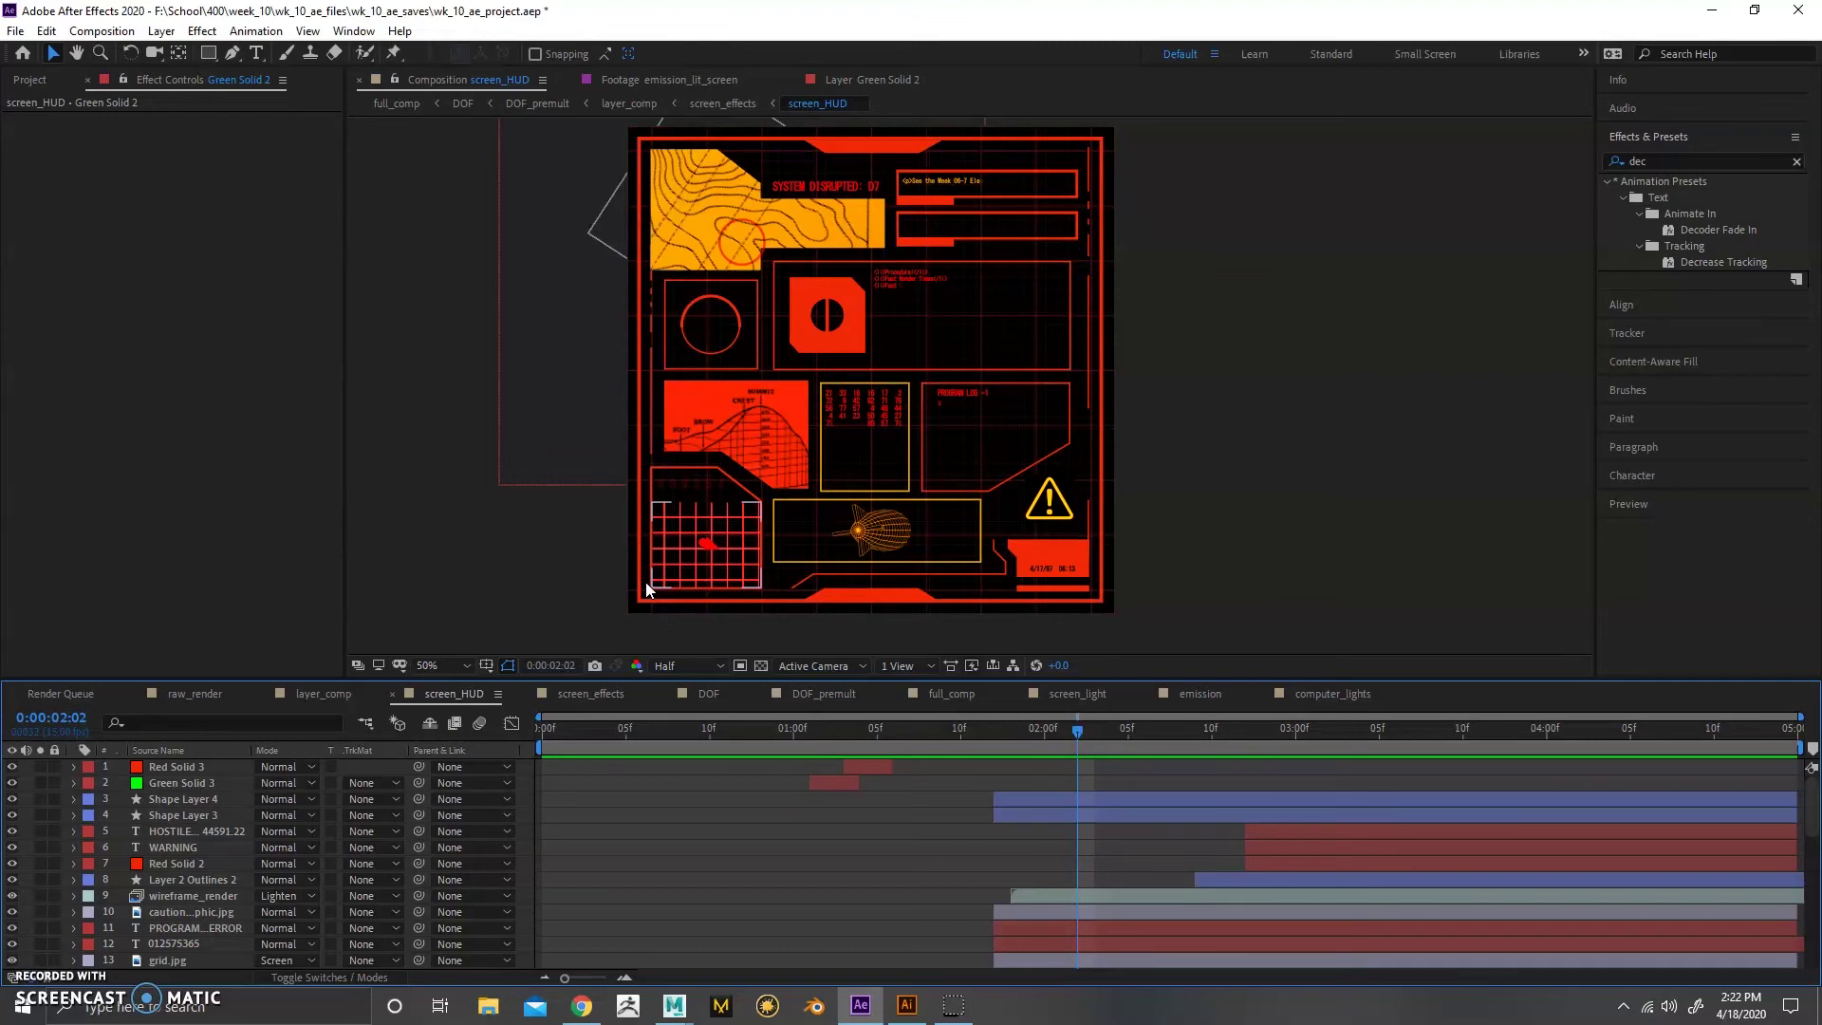
click(908, 1007)
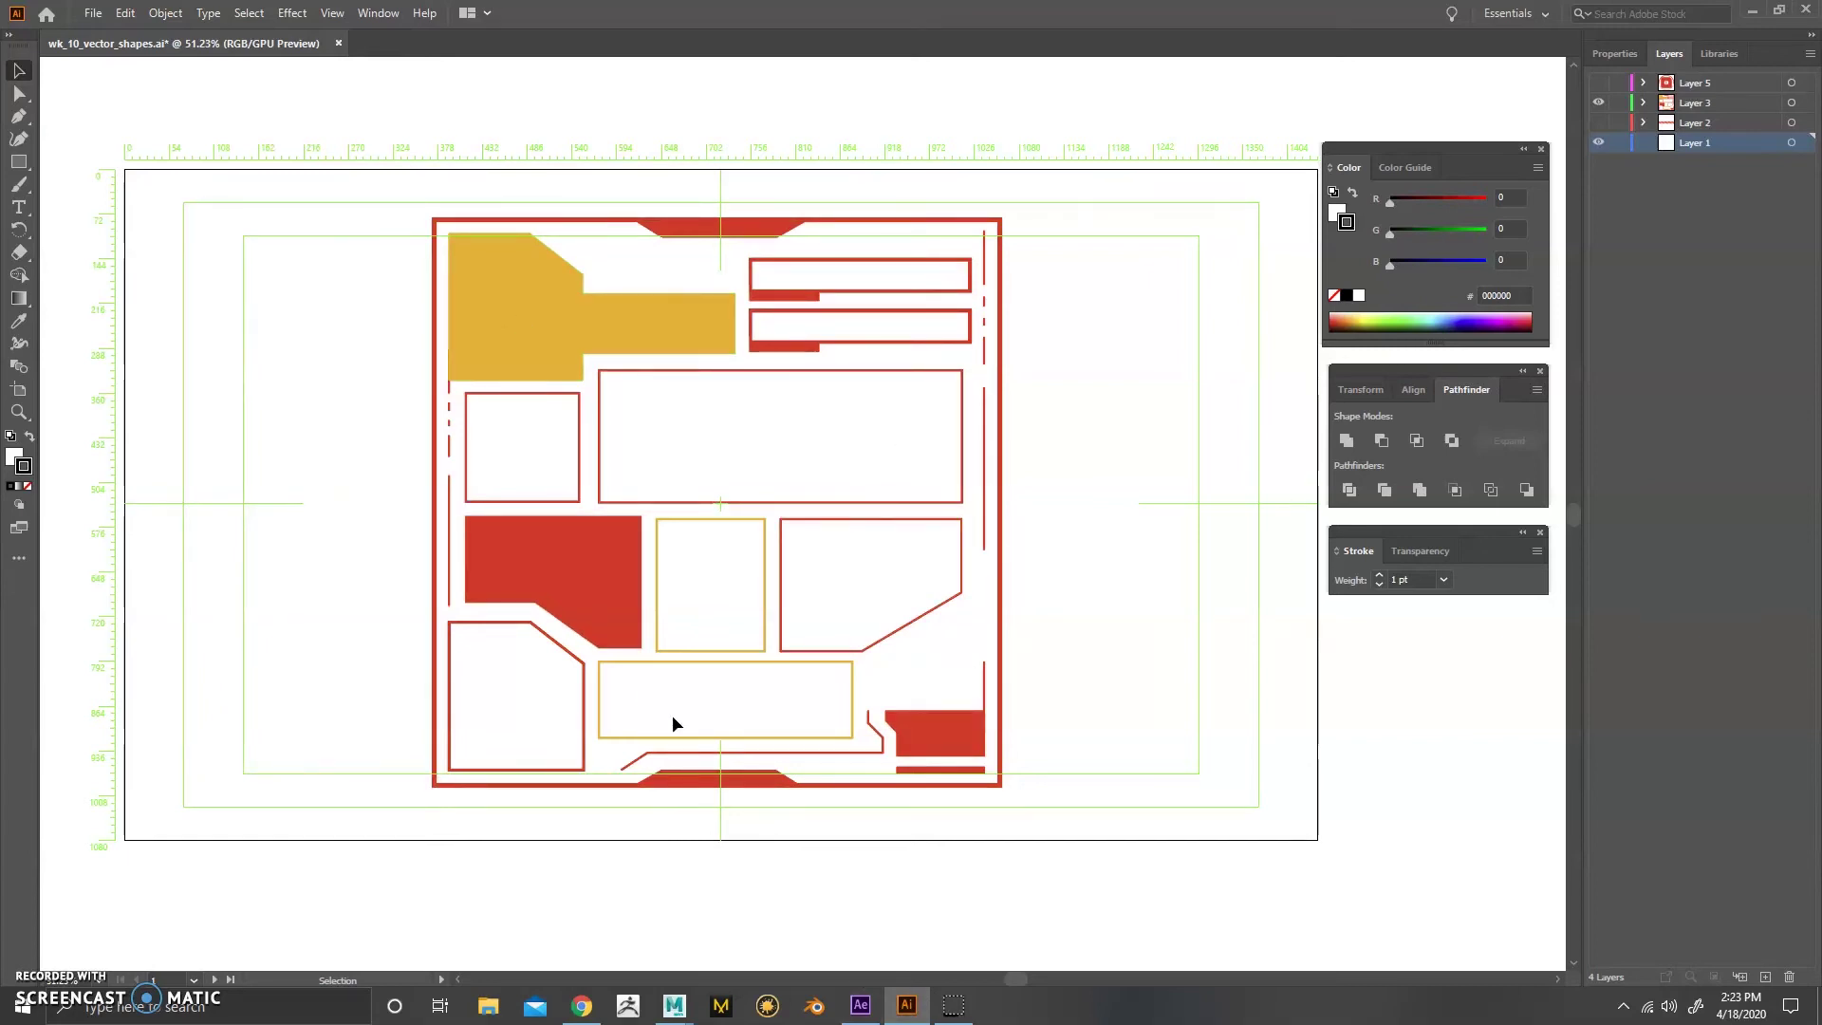
click(861, 1005)
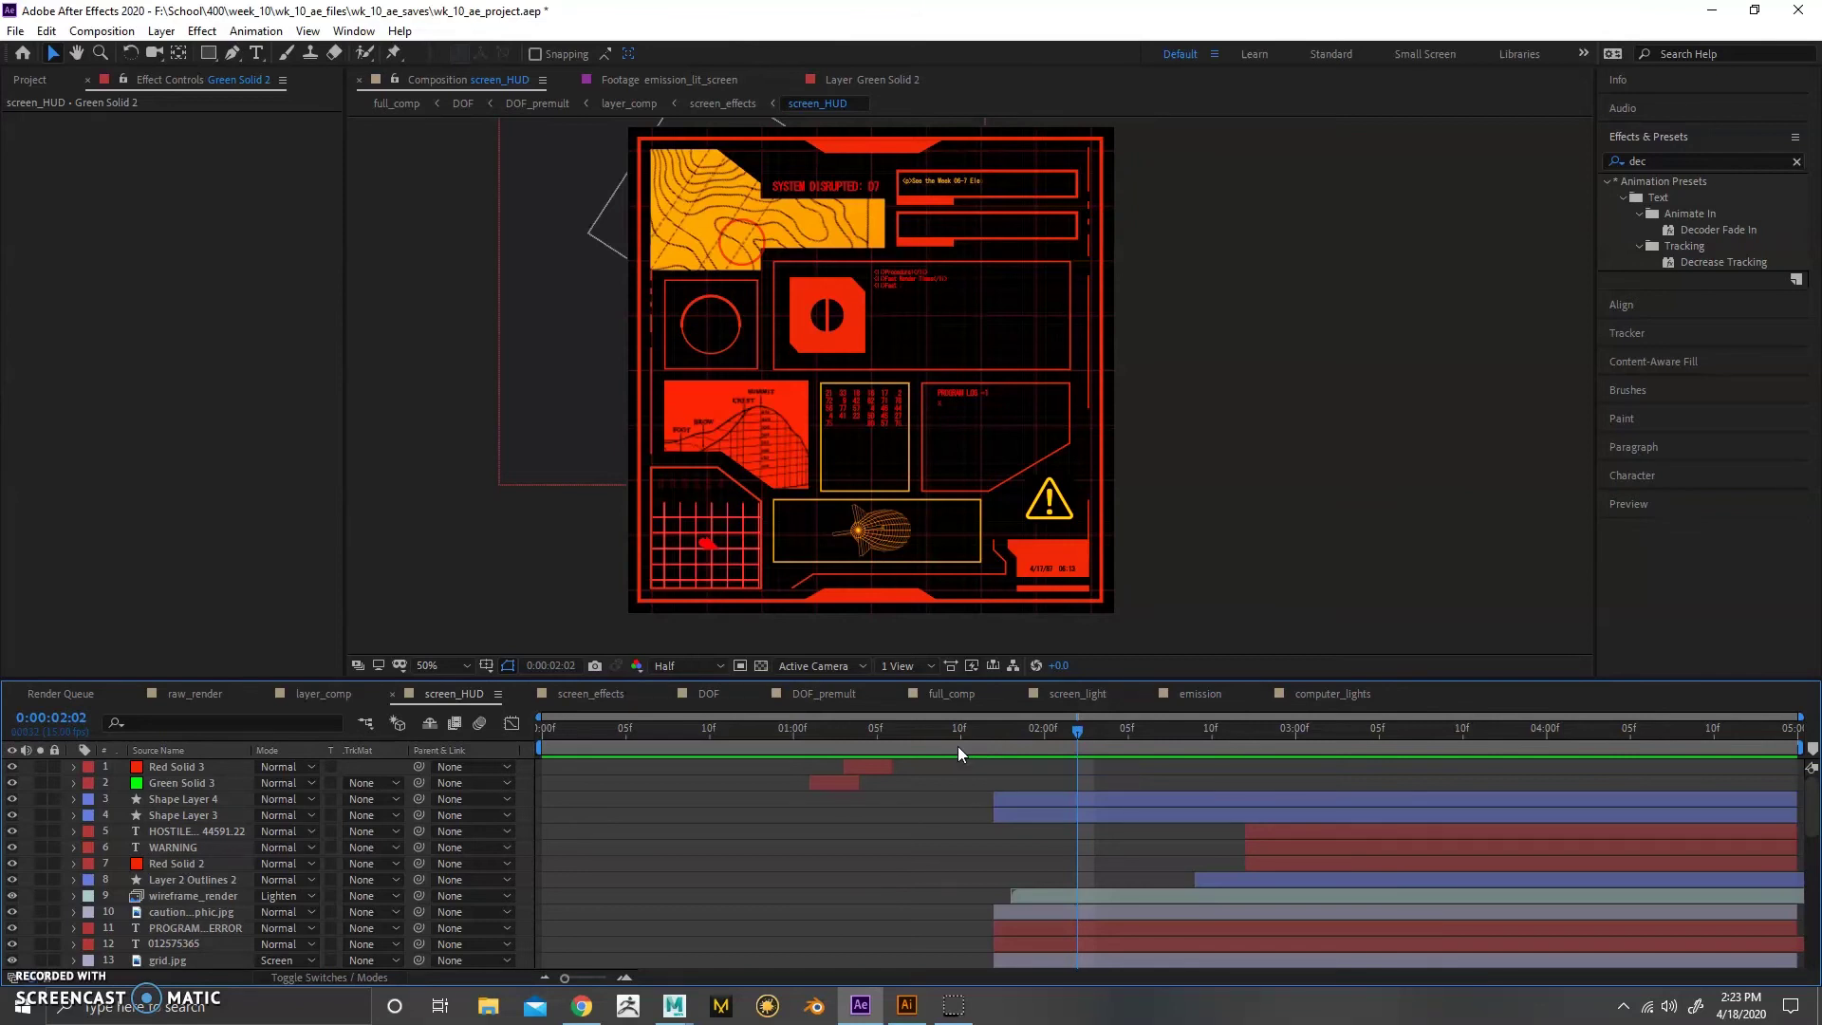
- Scrub screen_HUD to the WARNING frame, then scrub through the screen_effects glitch frames
drag(994, 733, 1262, 751)
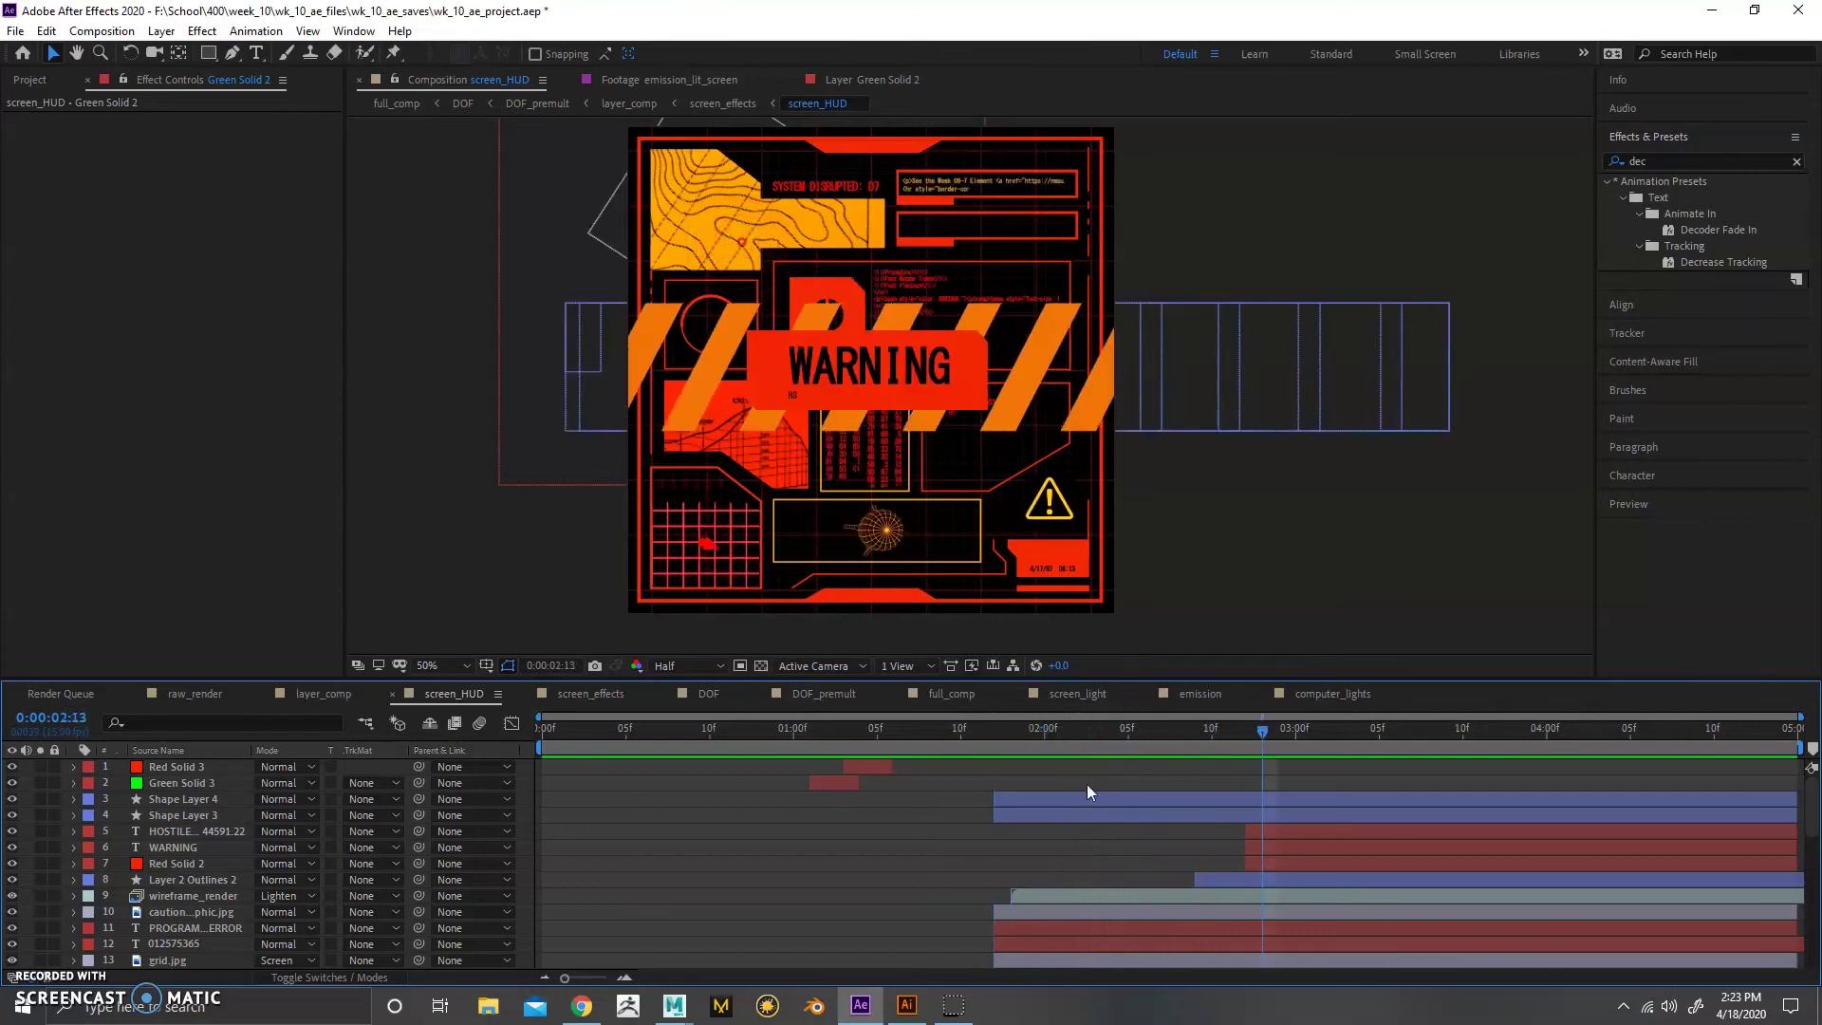
click(589, 693)
mouse_move(575, 737)
mouse_down()
mouse_move(543, 737)
mouse_move(610, 738)
mouse_up()
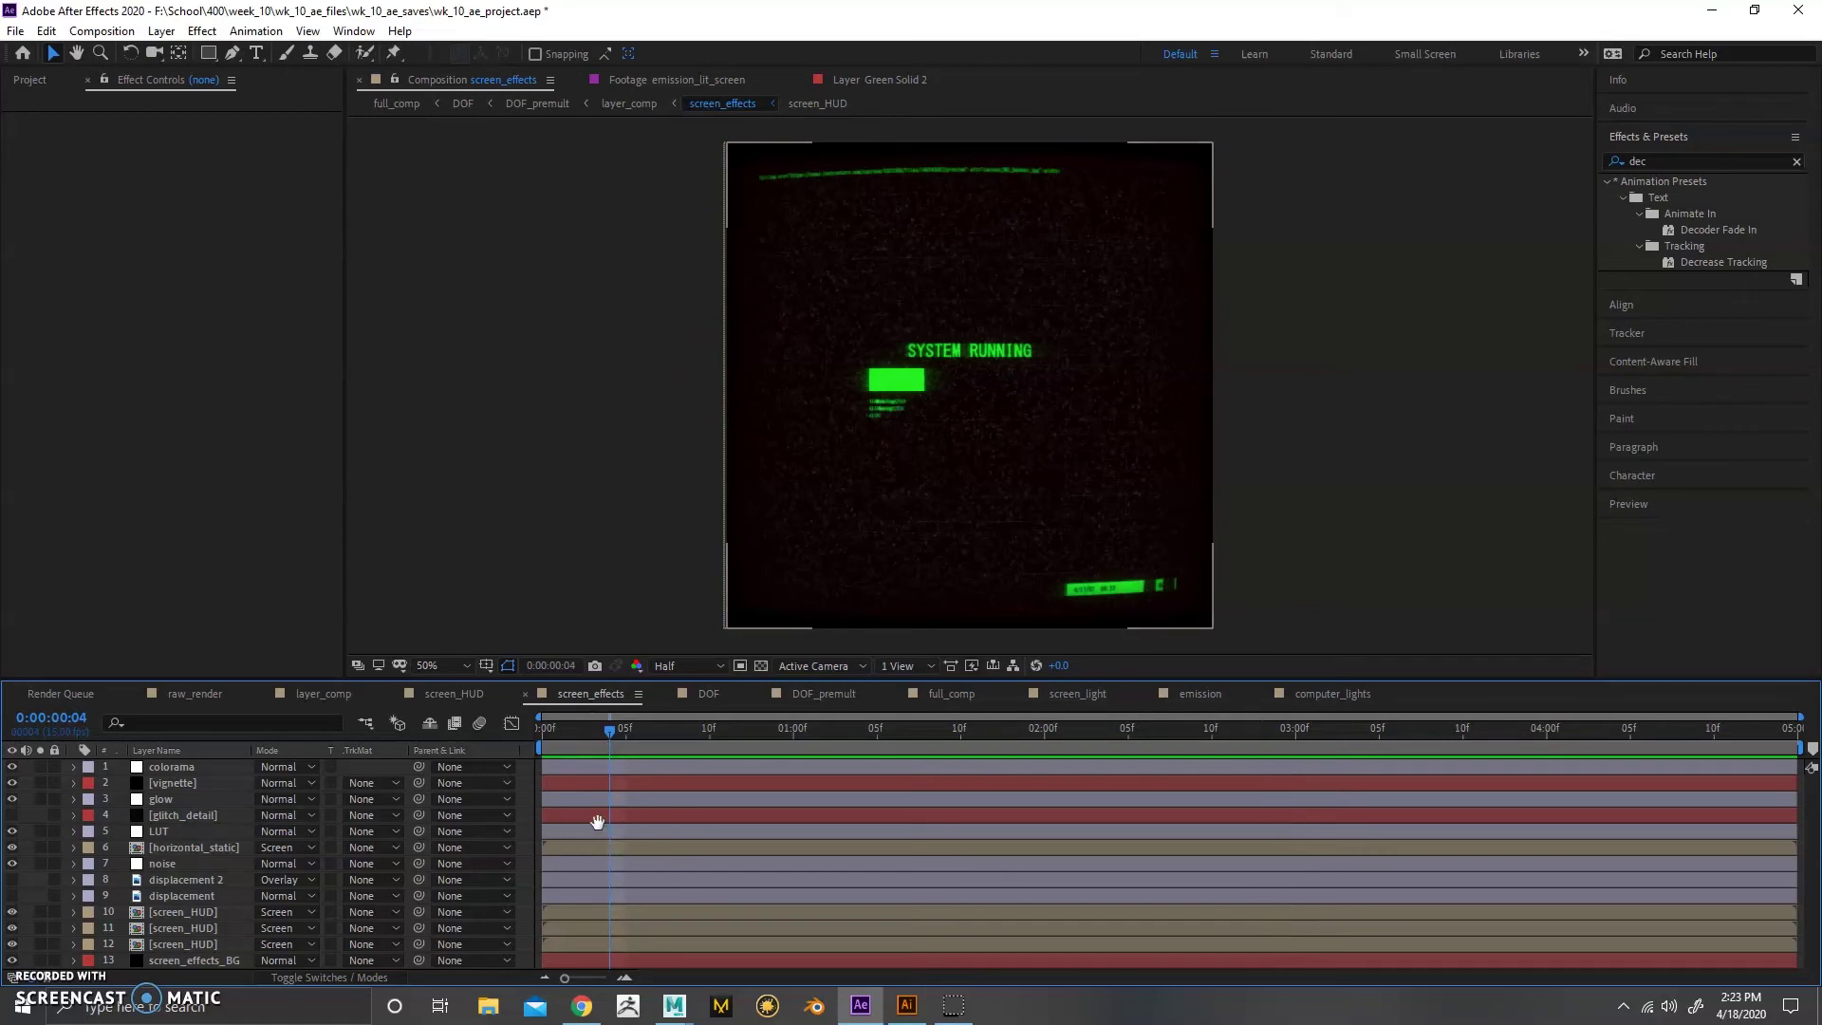
drag(609, 733, 927, 729)
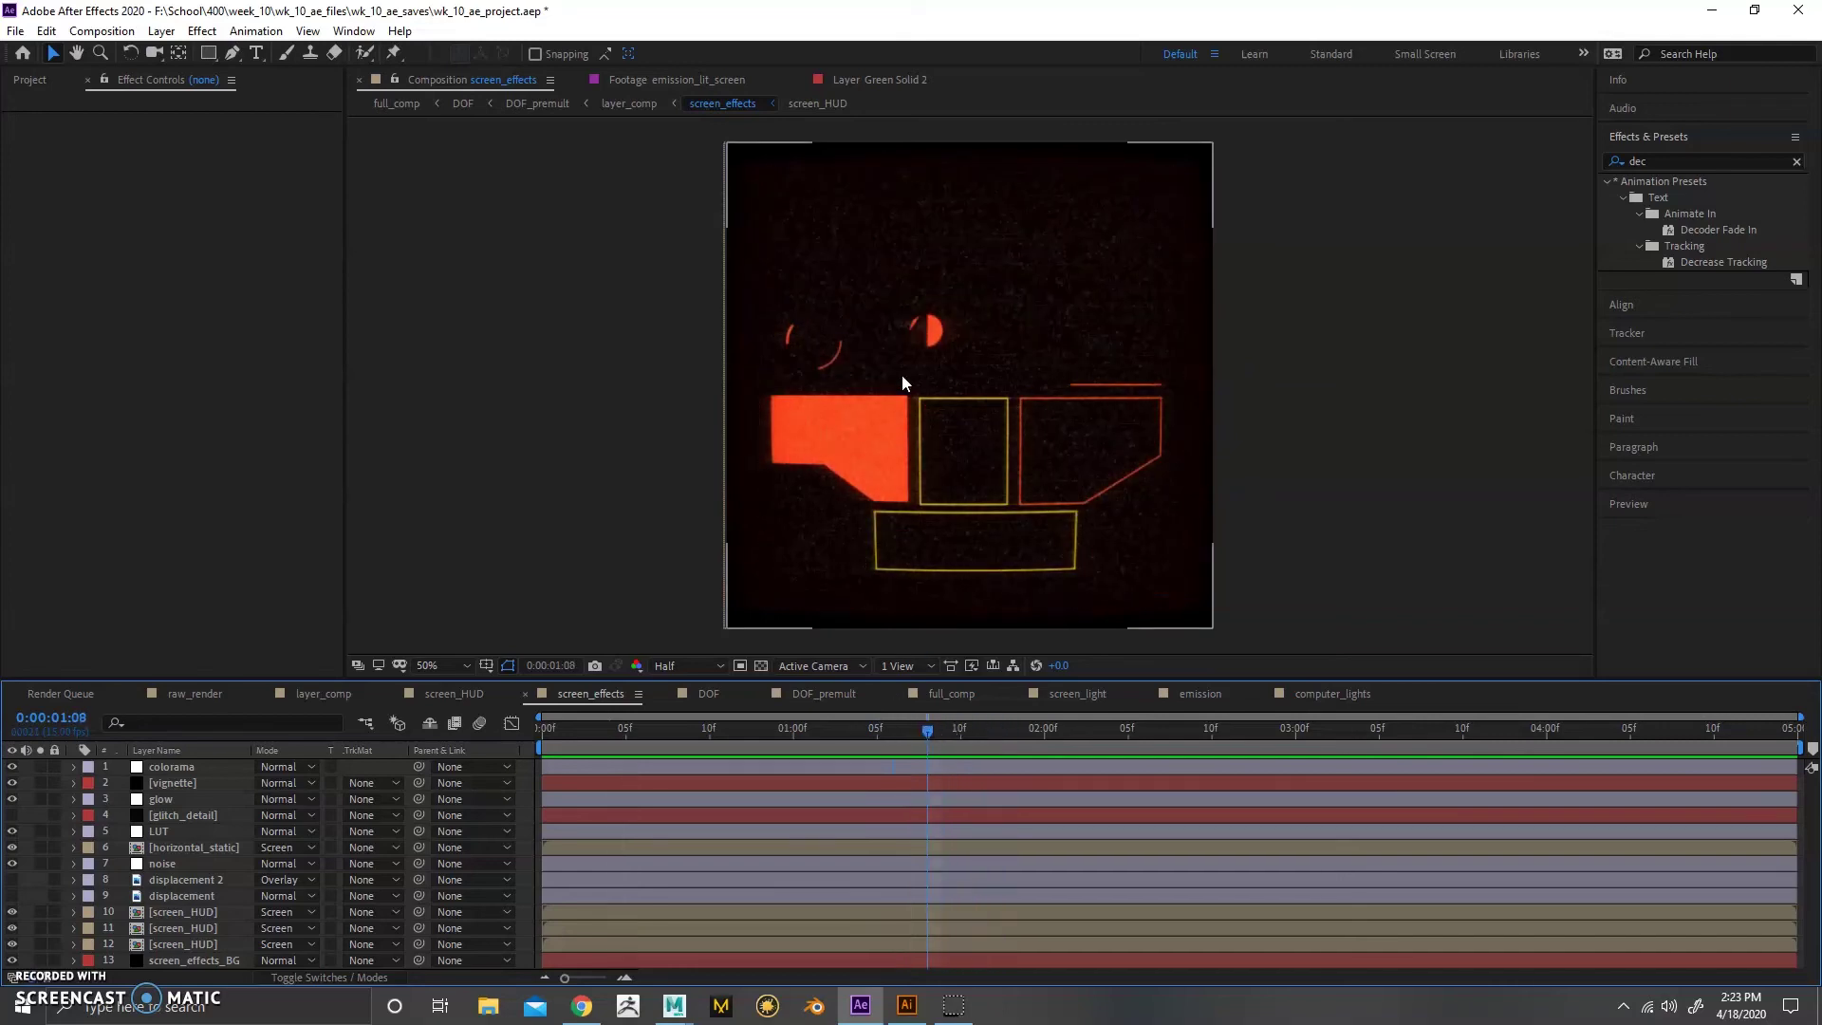
drag(646, 736, 842, 726)
- Select the colorama and vignette layers to inspect their lens settings
click(209, 769)
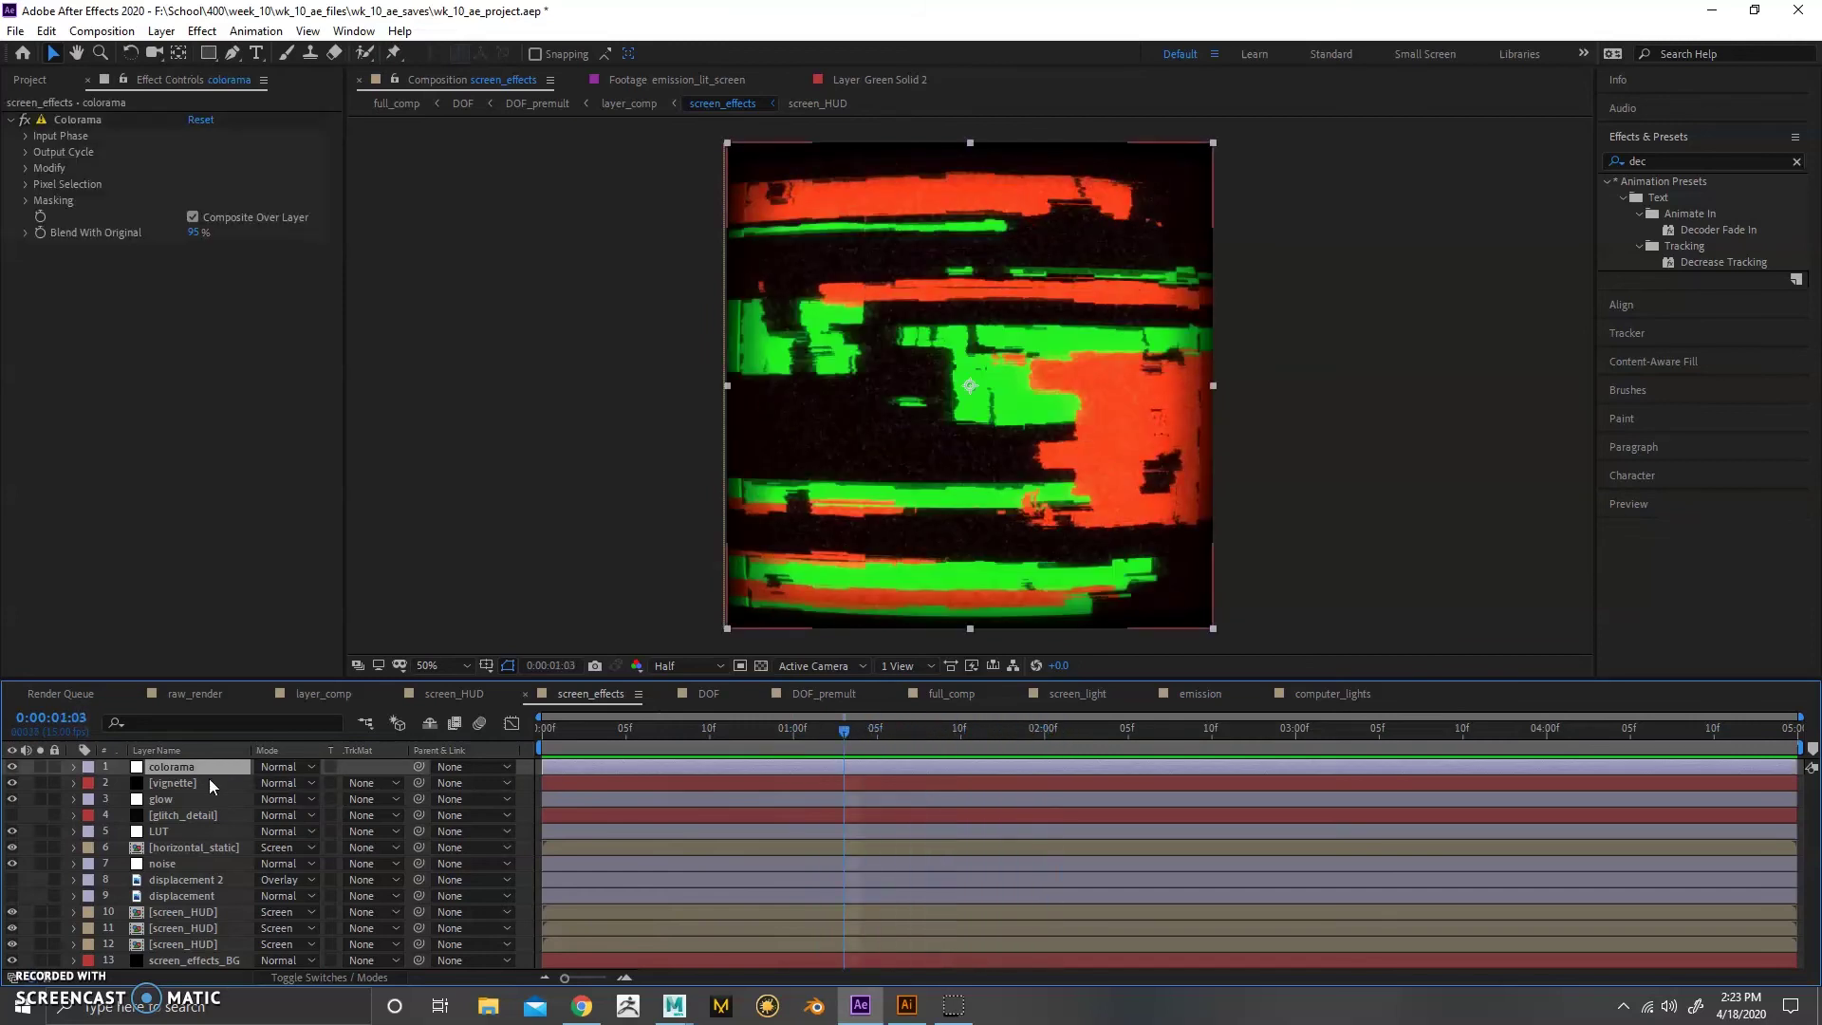
click(205, 782)
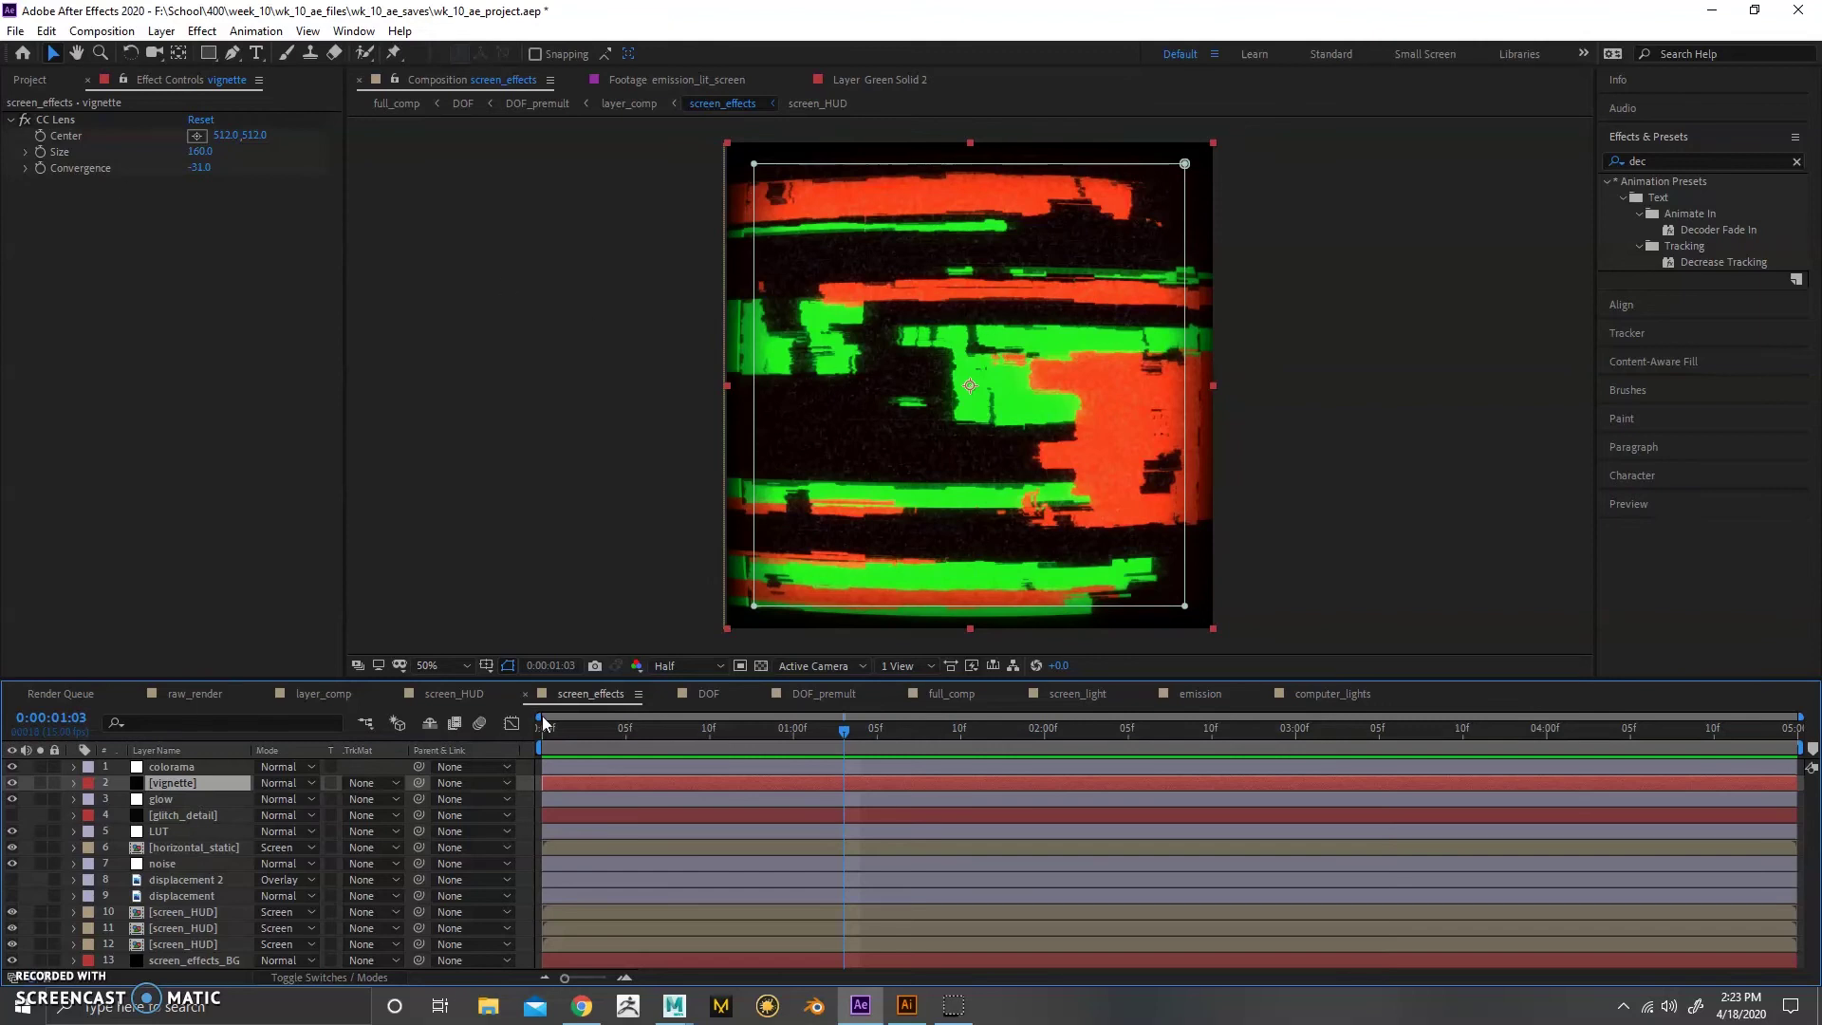
click(590, 731)
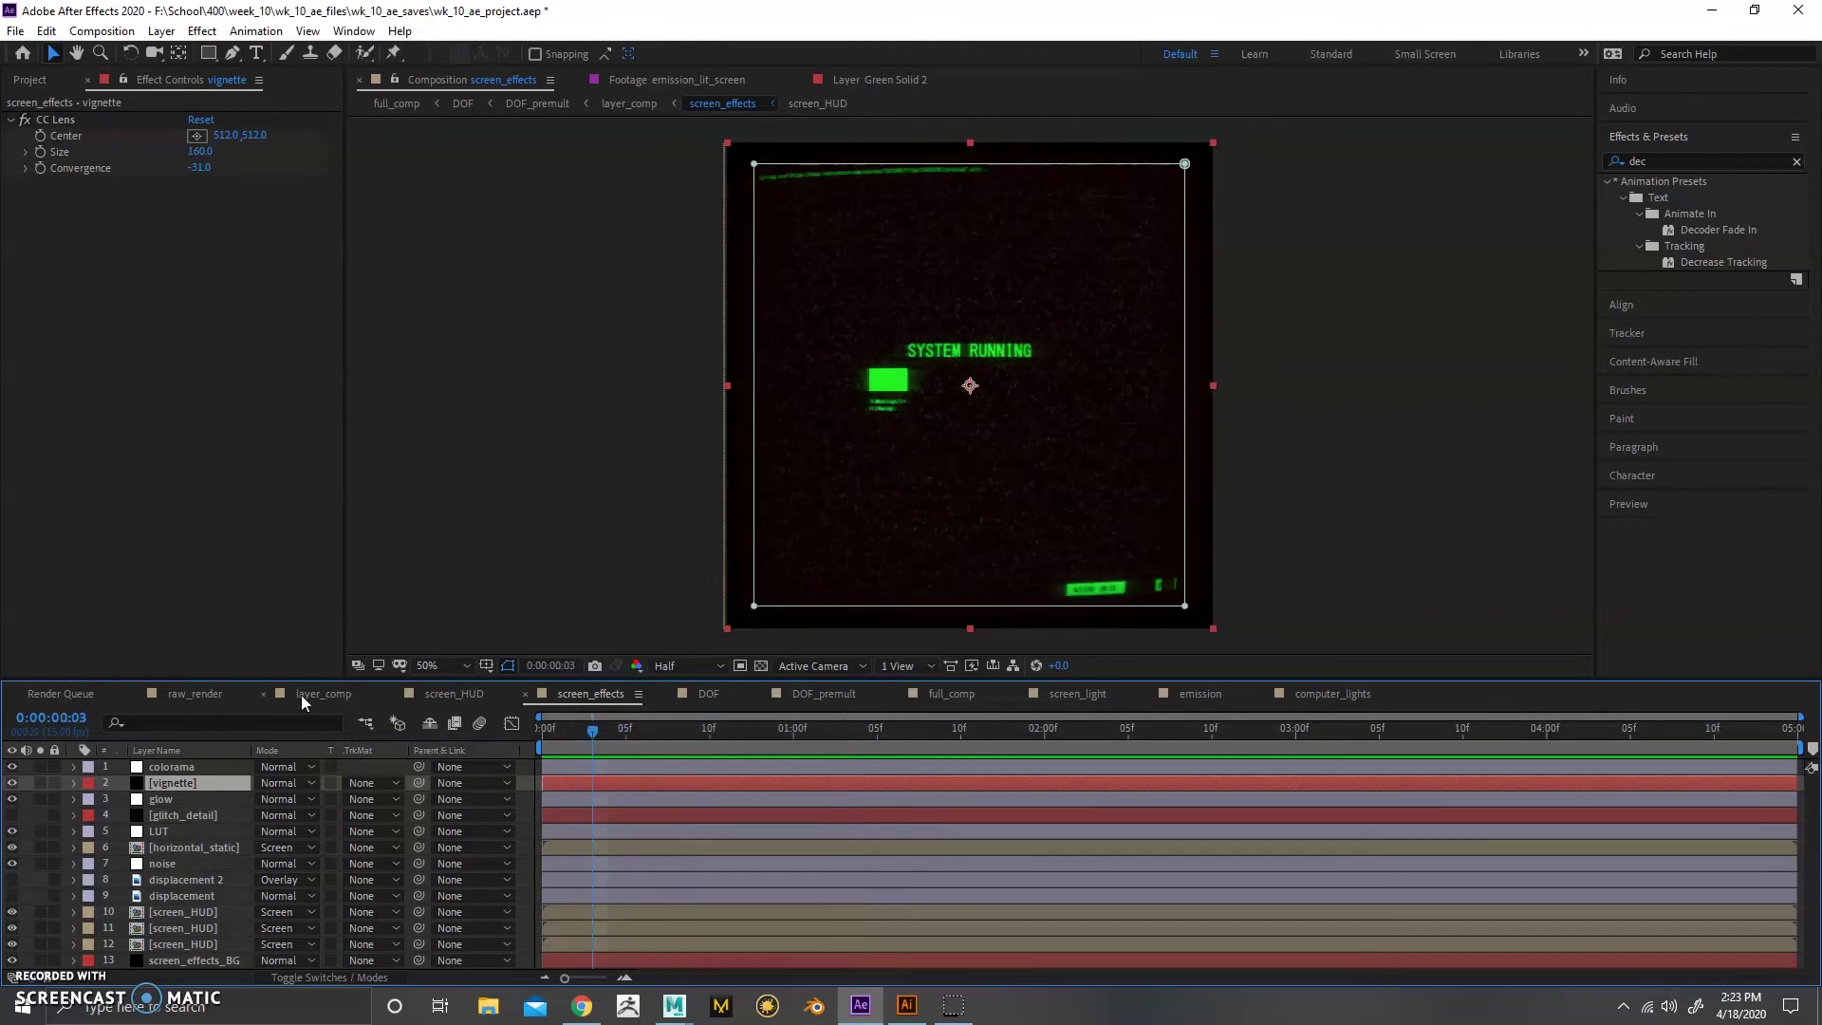
- Compare the screen_effects WARNING frame with layer_comp, scrubbing the glowing monitor render
click(302, 694)
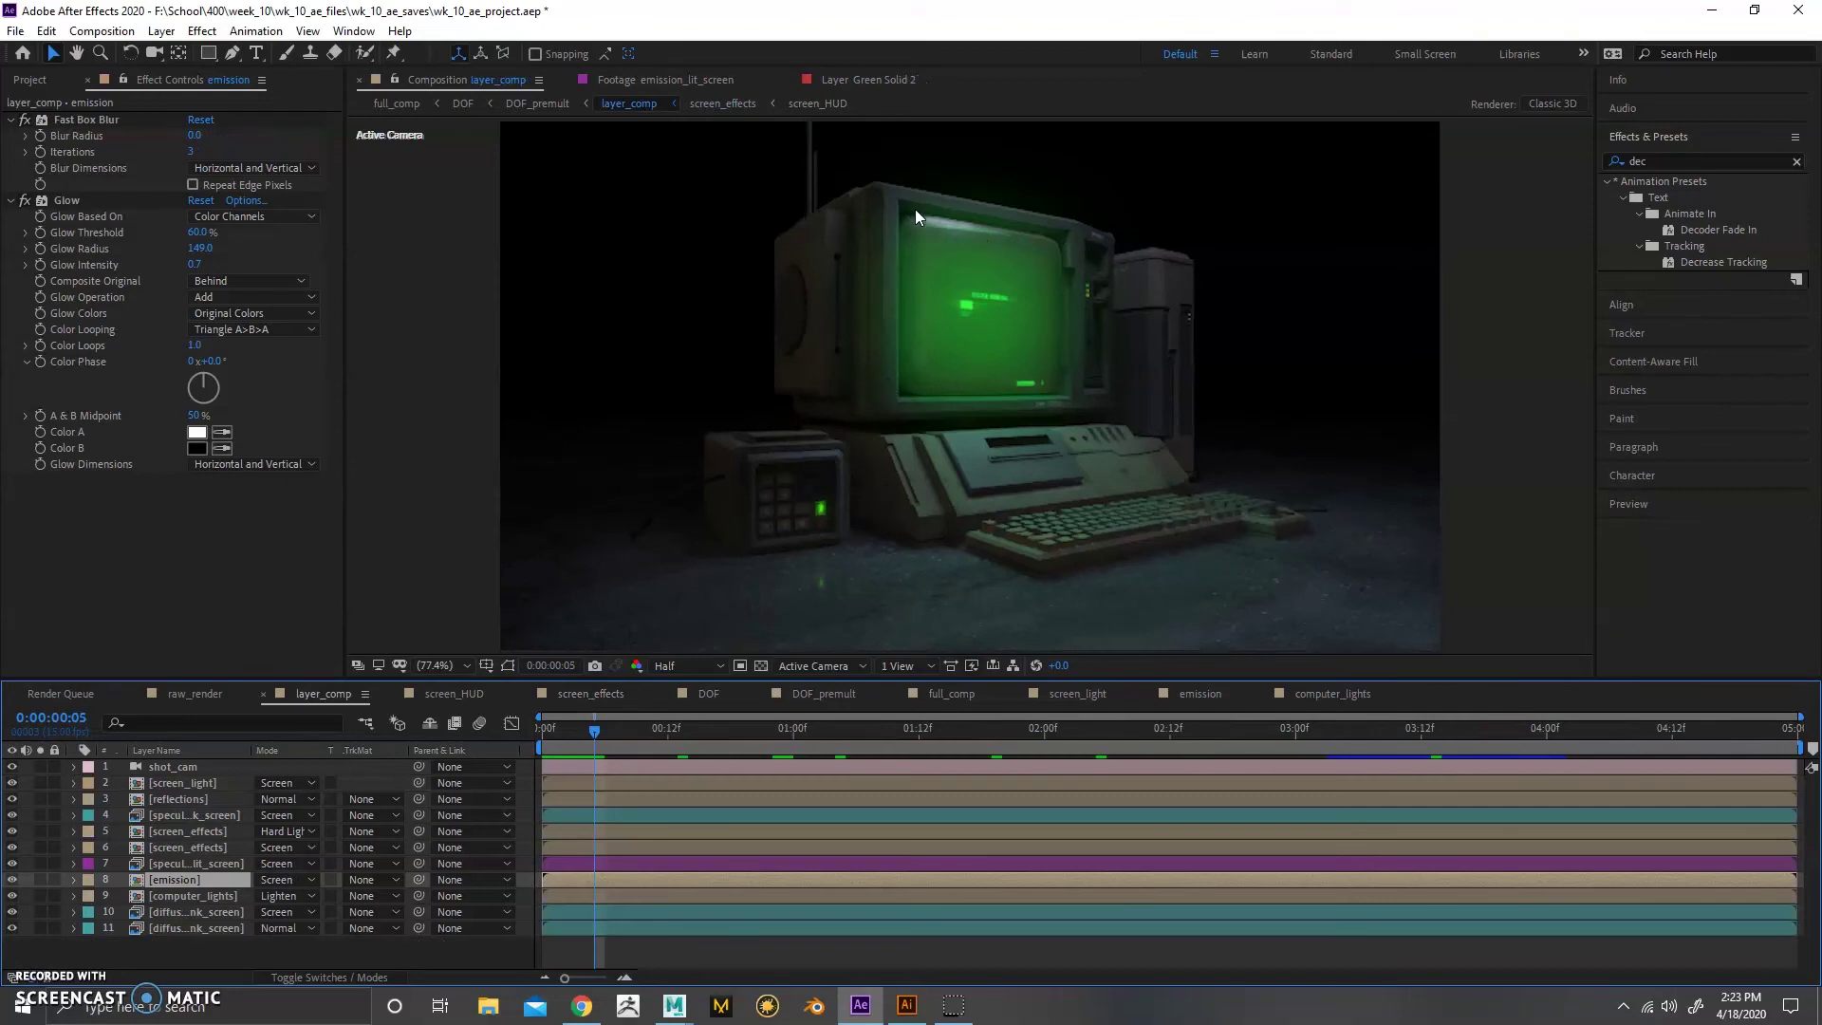
click(583, 694)
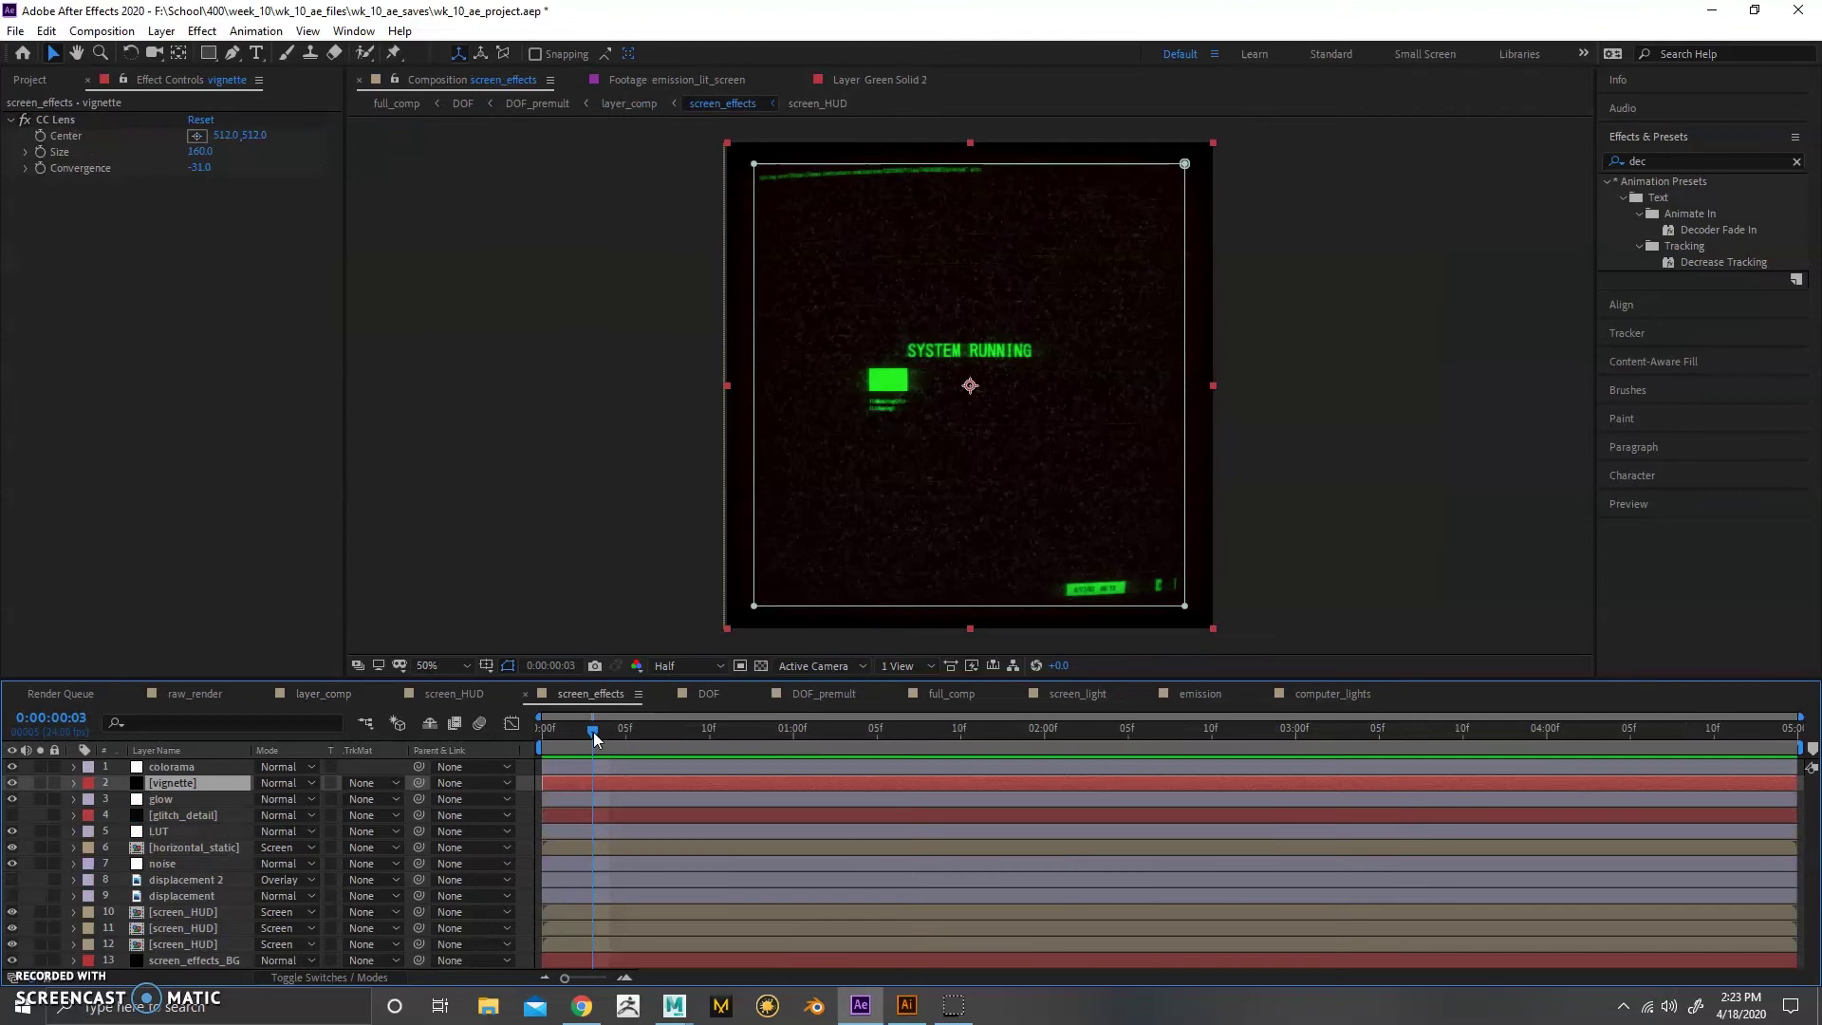
drag(607, 731, 1528, 743)
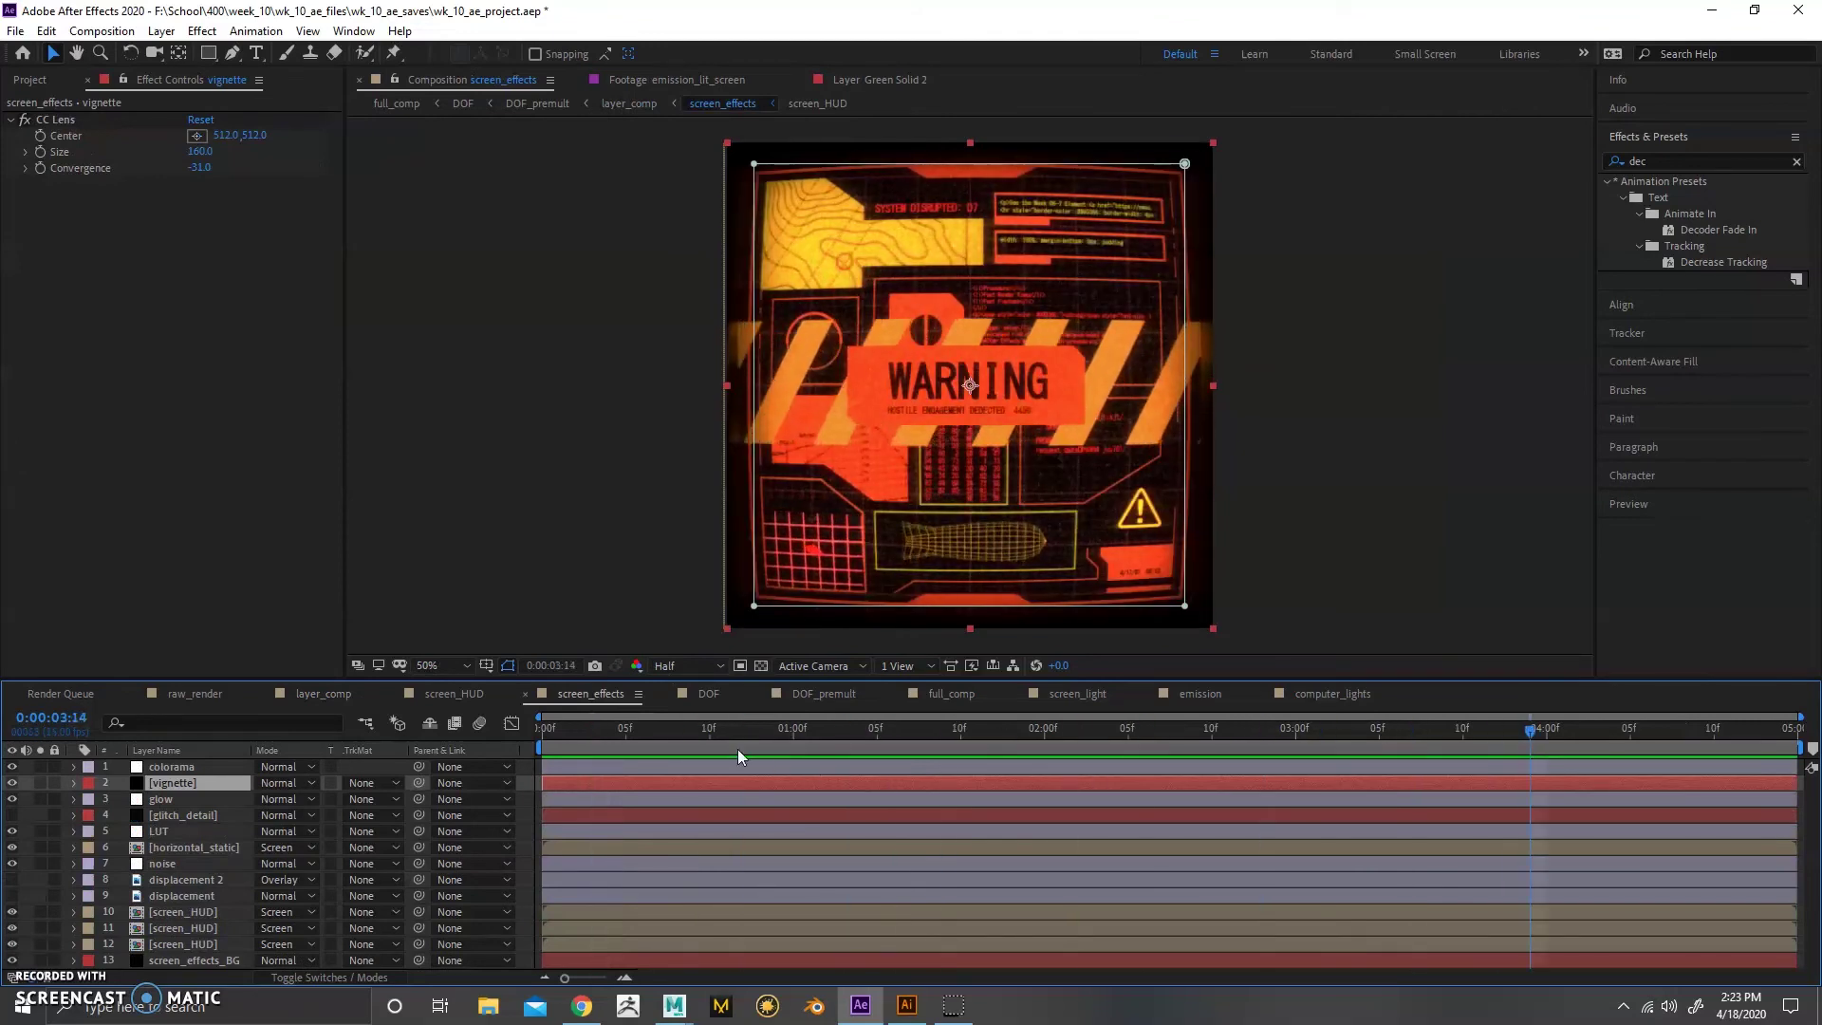
click(322, 694)
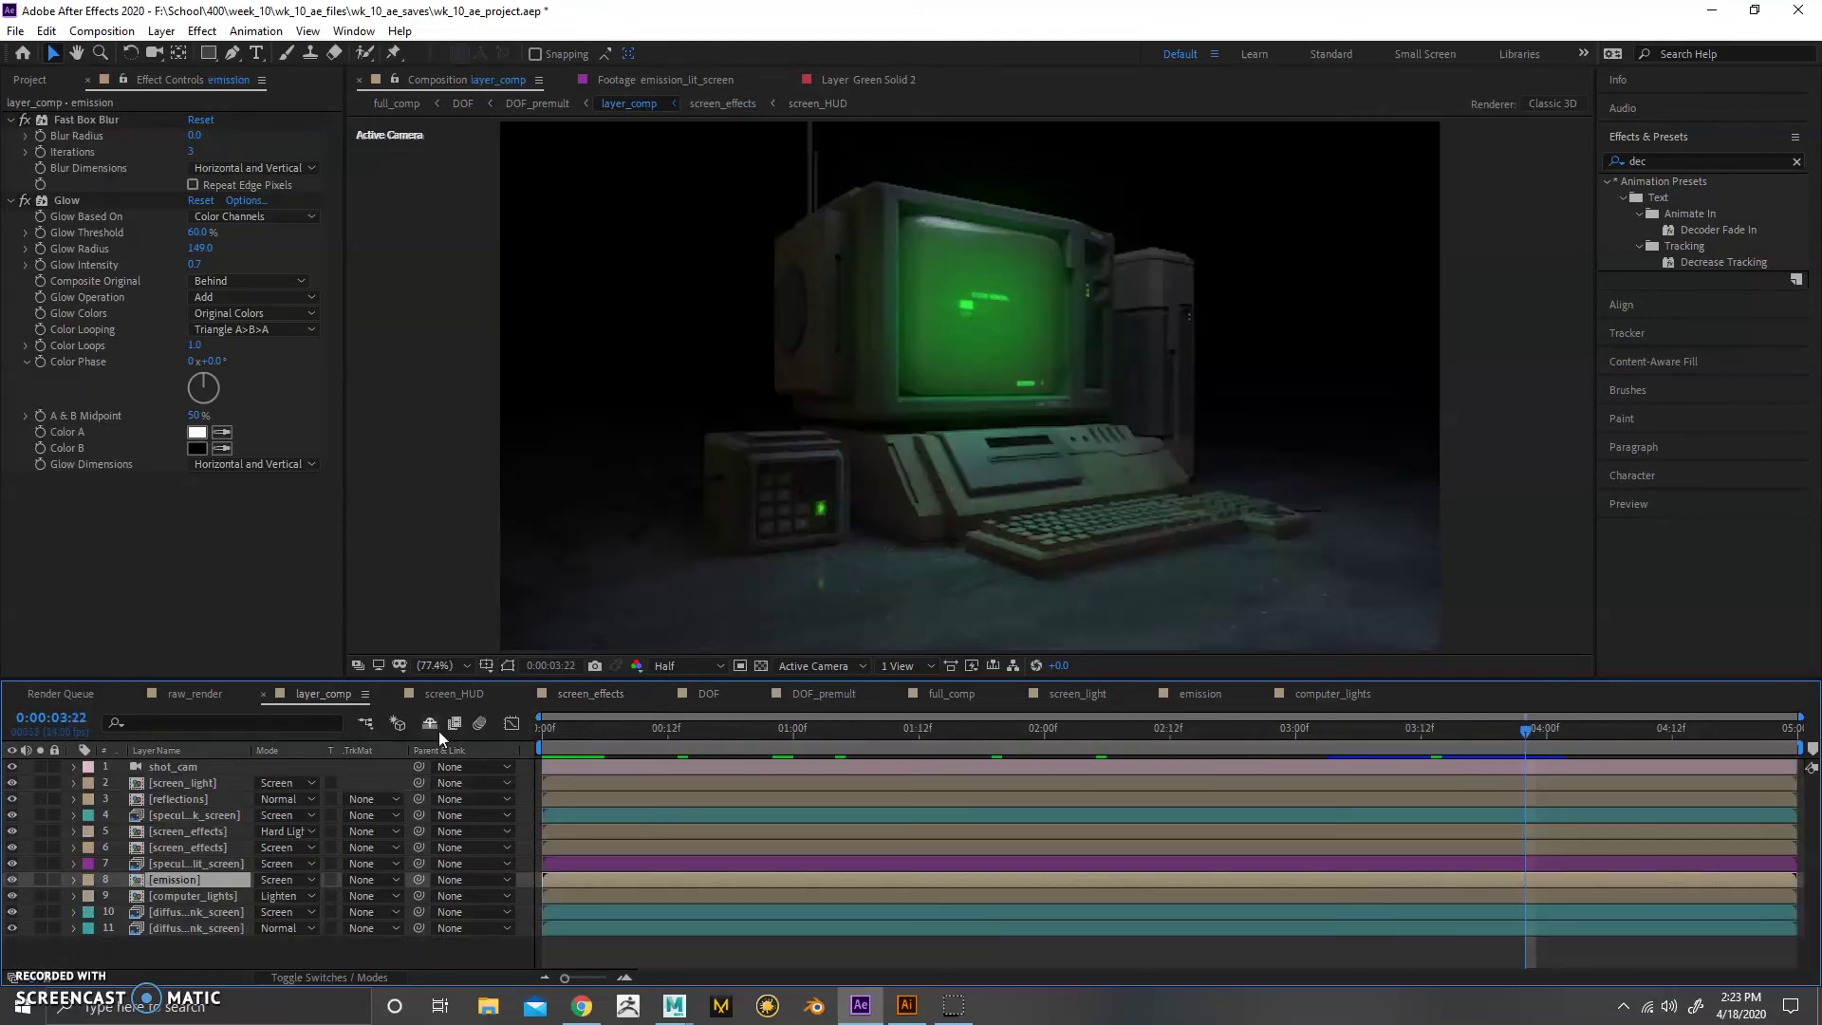
drag(627, 736, 786, 738)
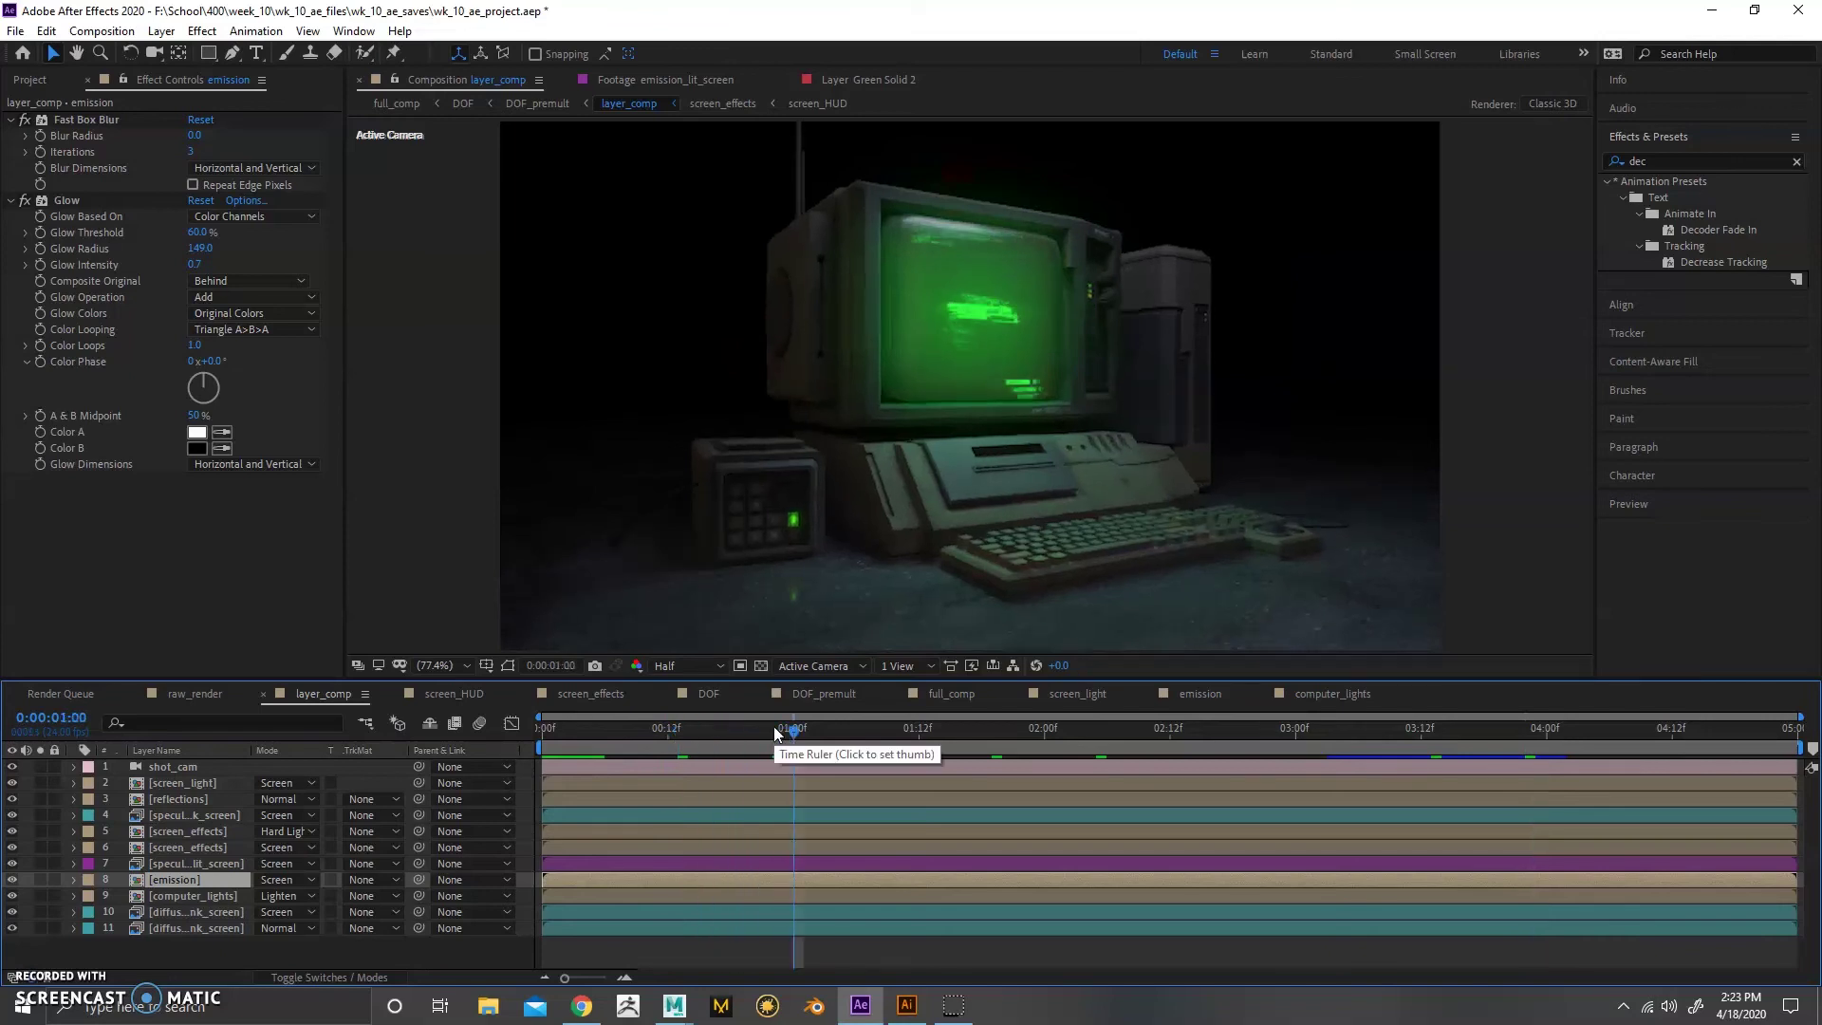
- Expand pass_01 in the Project panel to list its beauty, emission and z_depth OpenEXR sequences
click(67, 84)
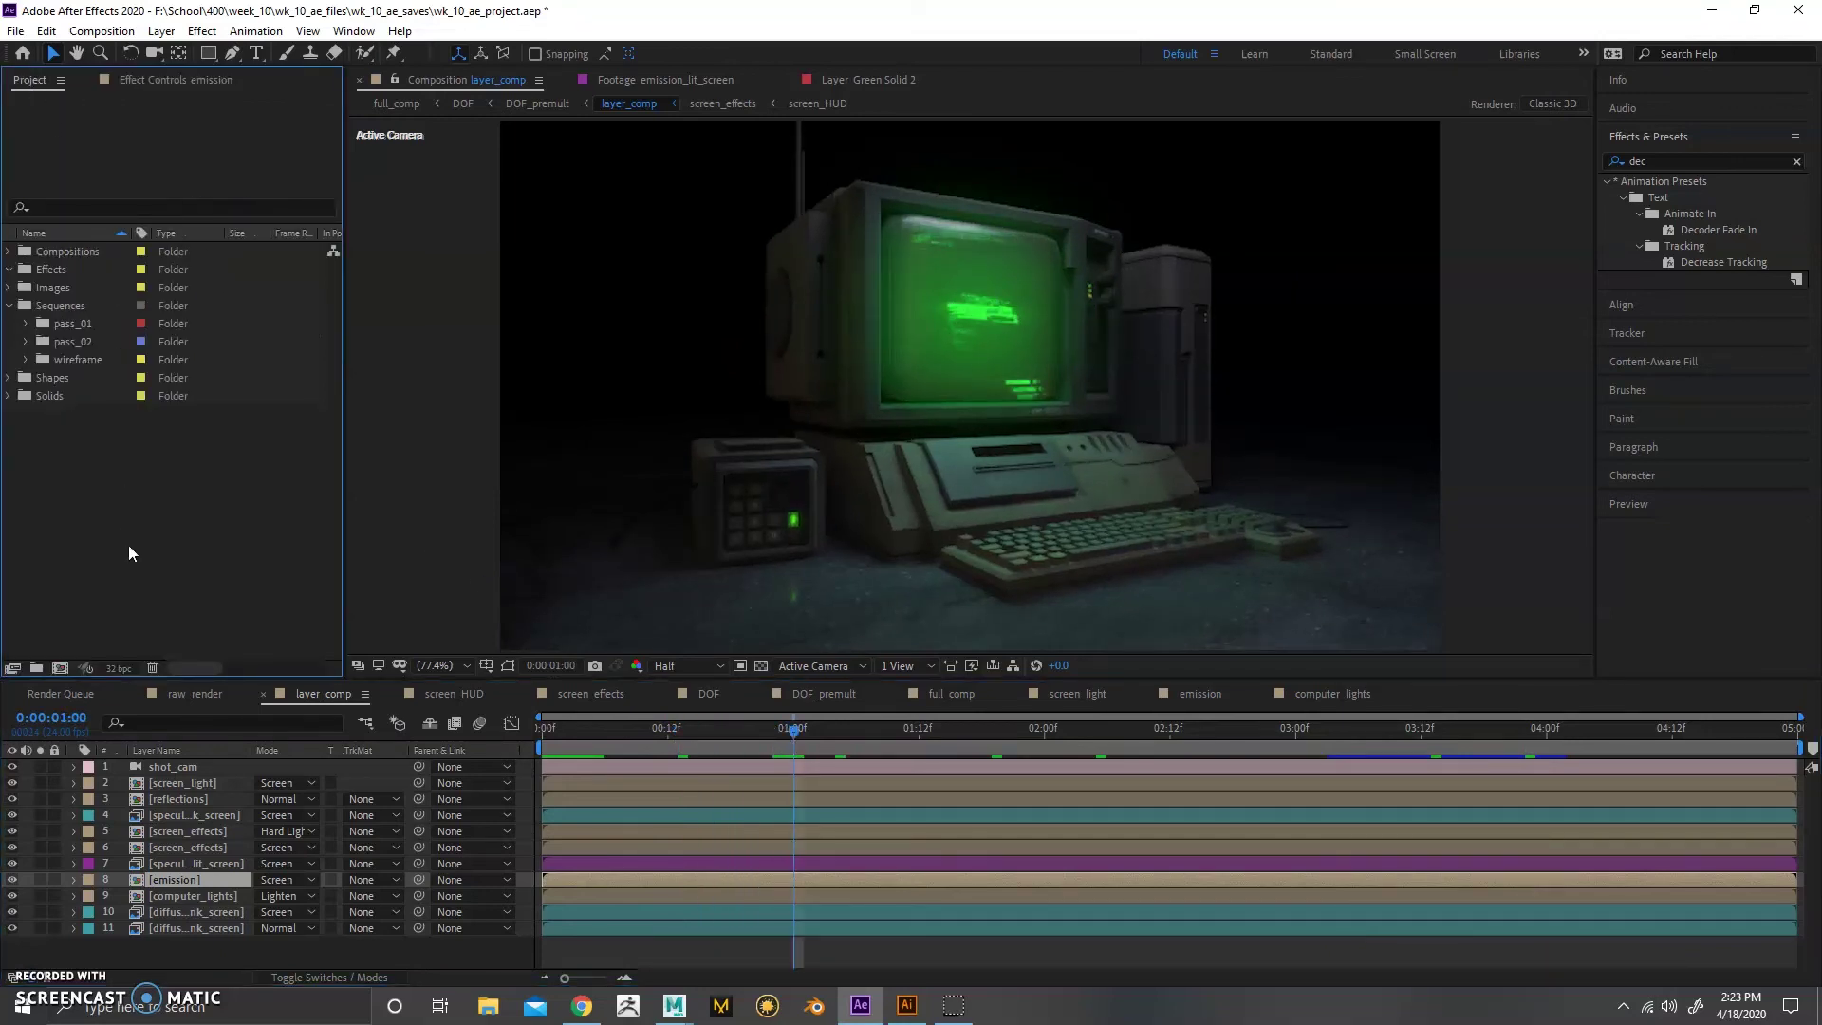
click(26, 323)
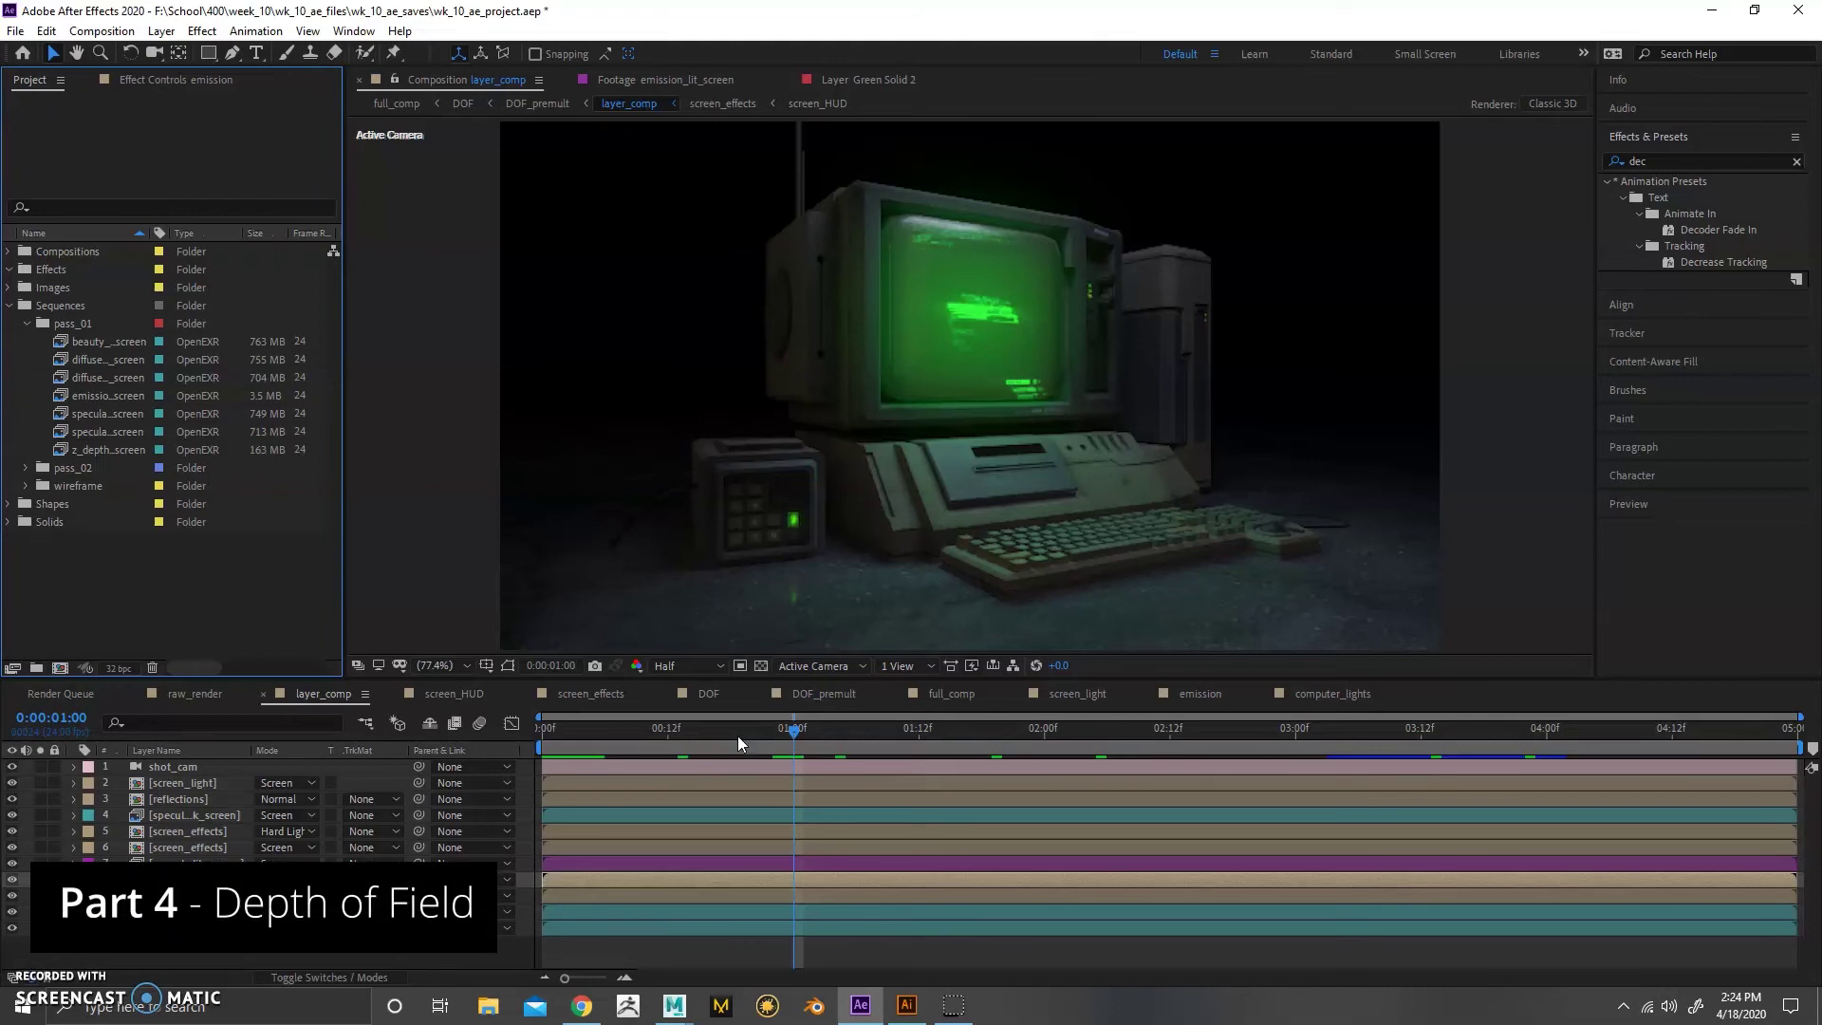
- Open DOF_premult and scrub its frames to just past the one-second mark
click(820, 696)
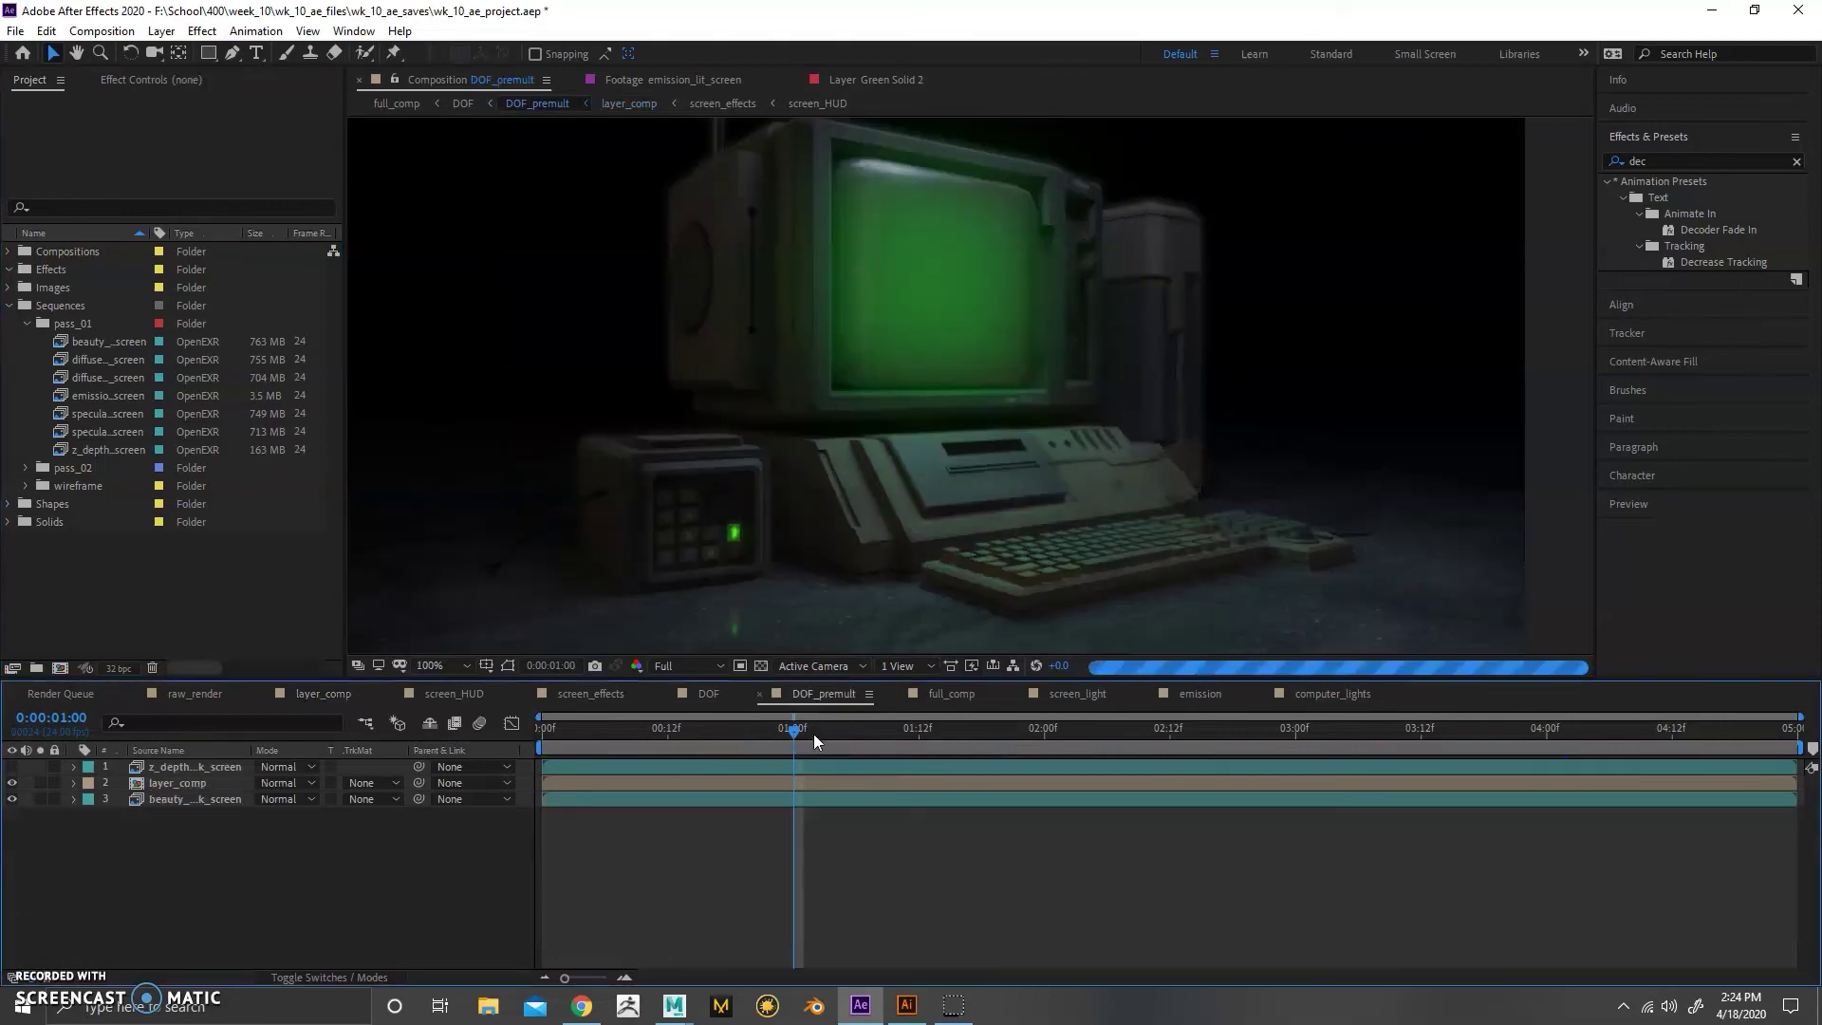
drag(805, 729, 709, 737)
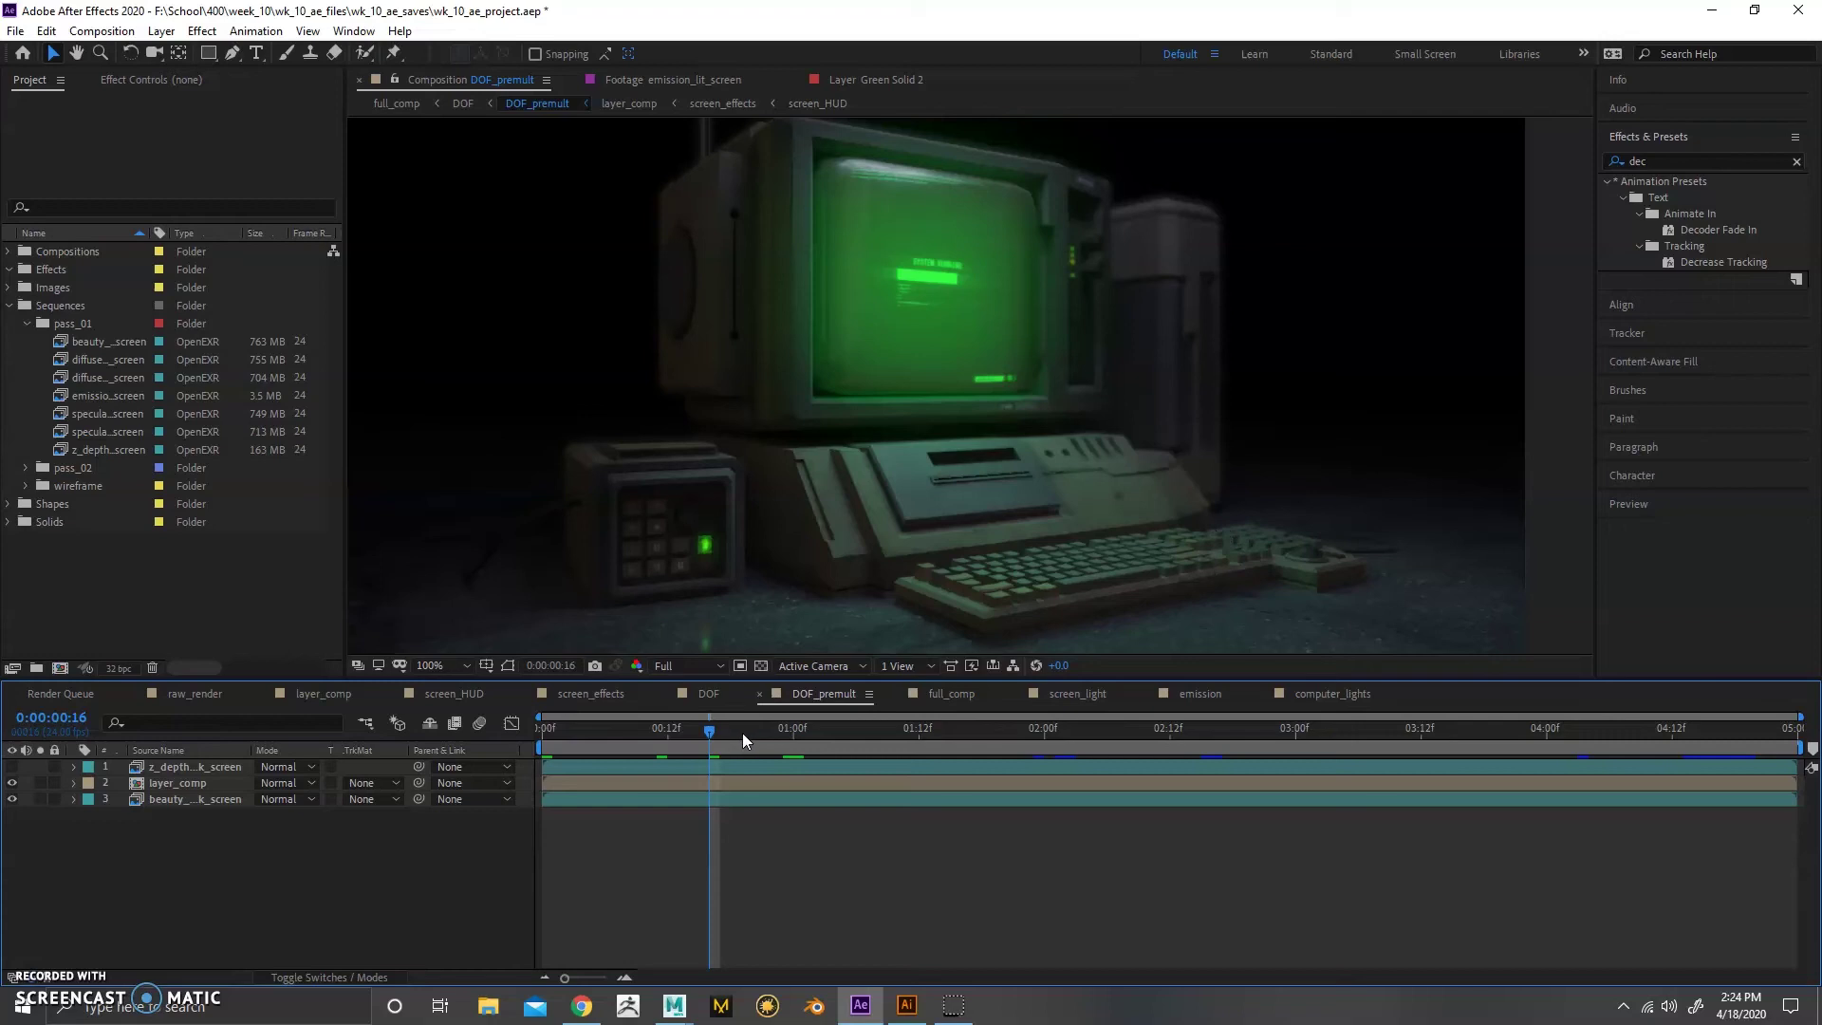
drag(742, 732, 800, 737)
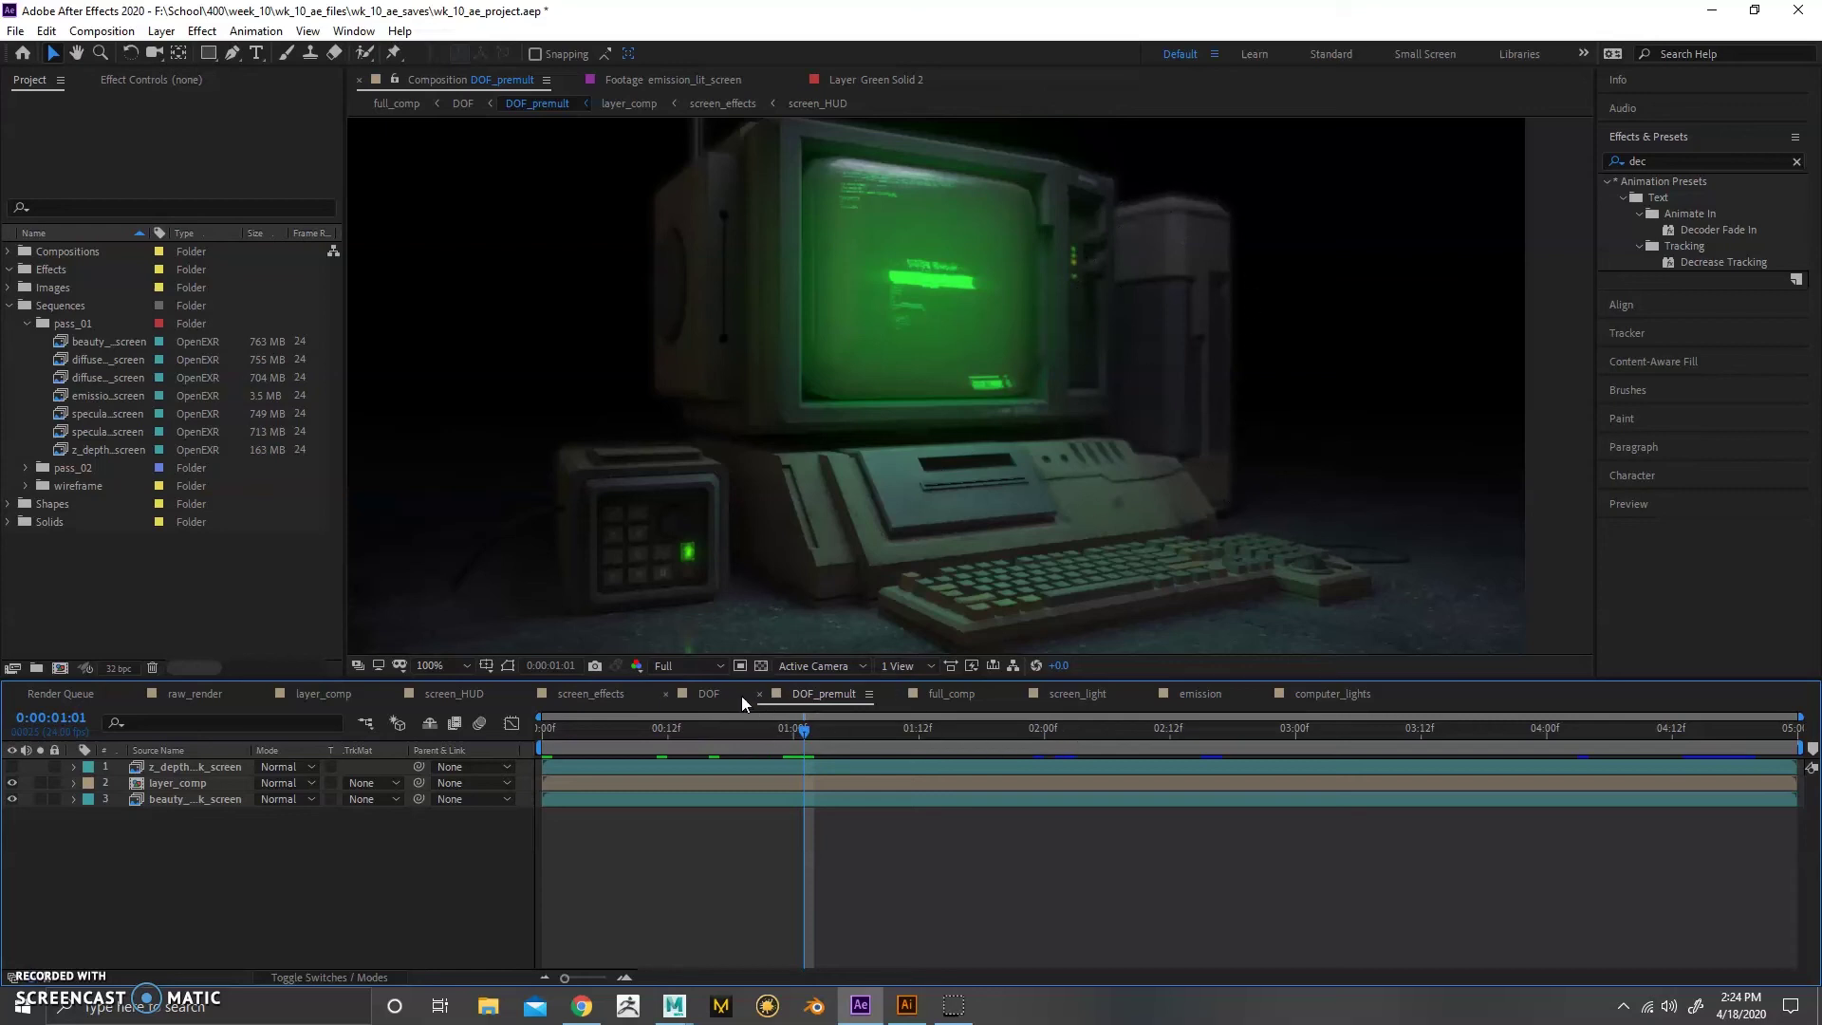
- Open the DOF composition and move the playhead back to frame 2
click(710, 695)
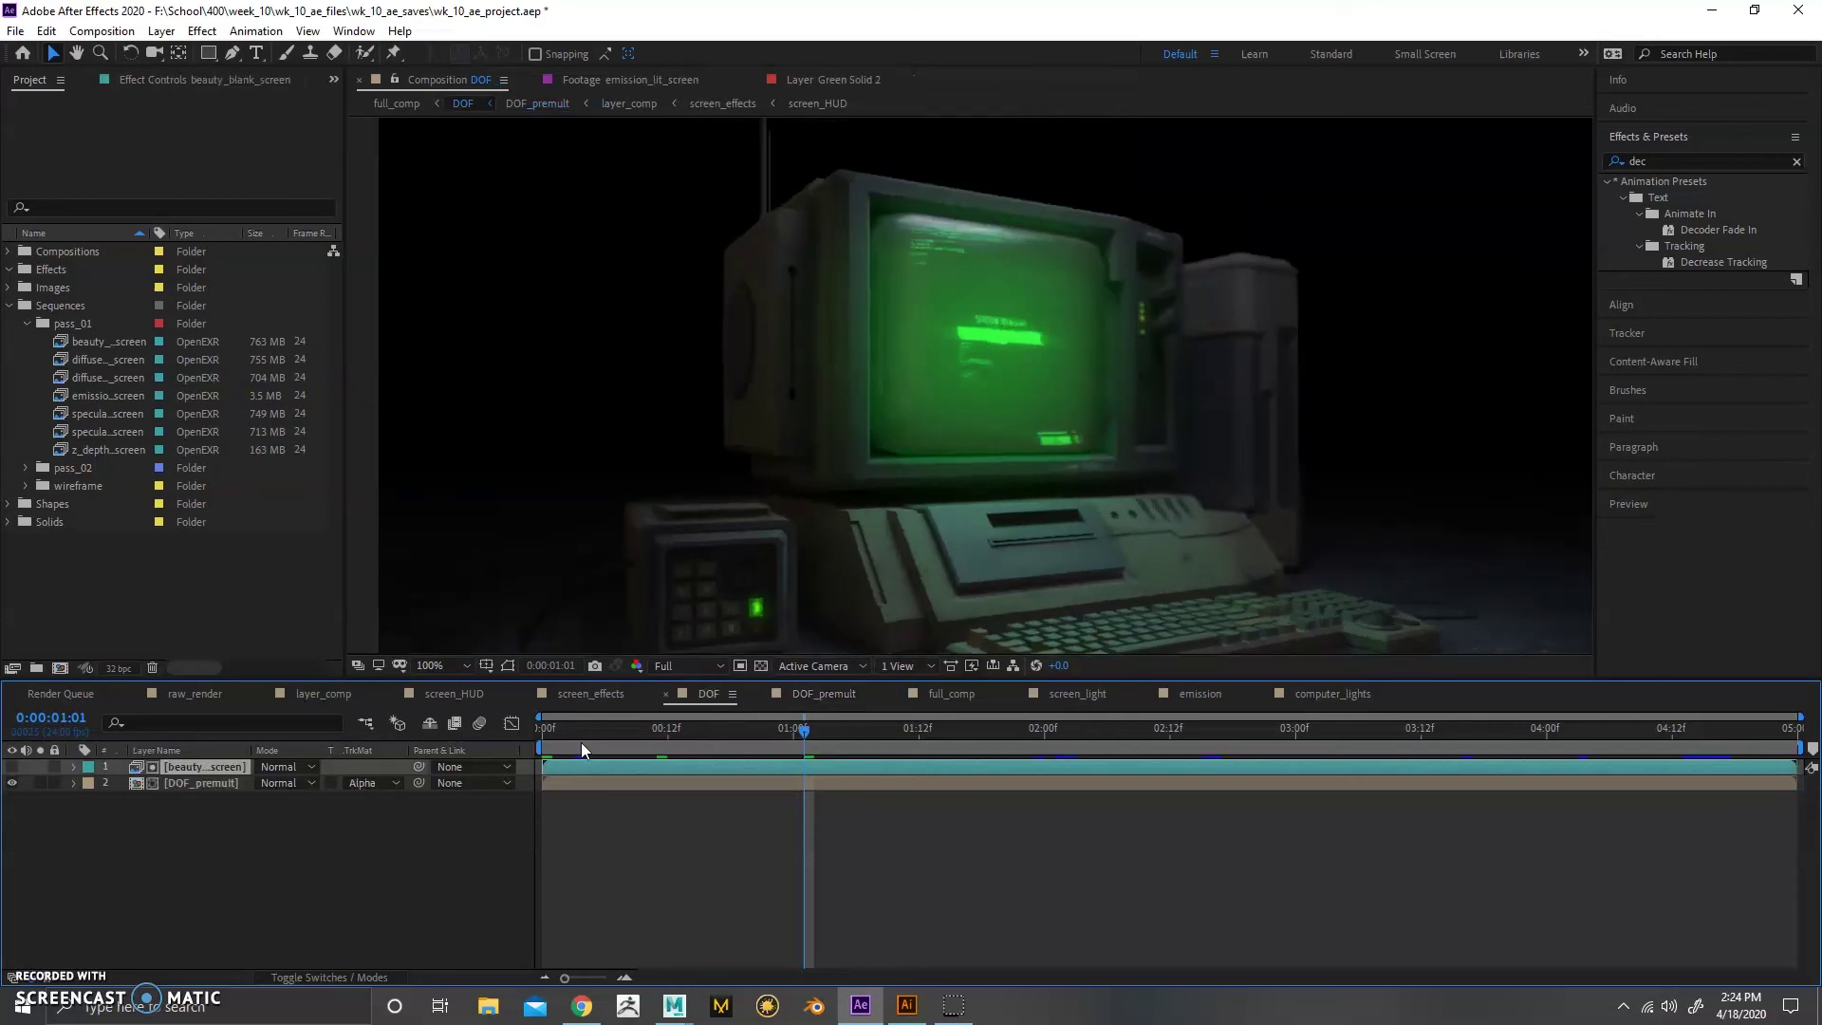
drag(586, 737, 562, 736)
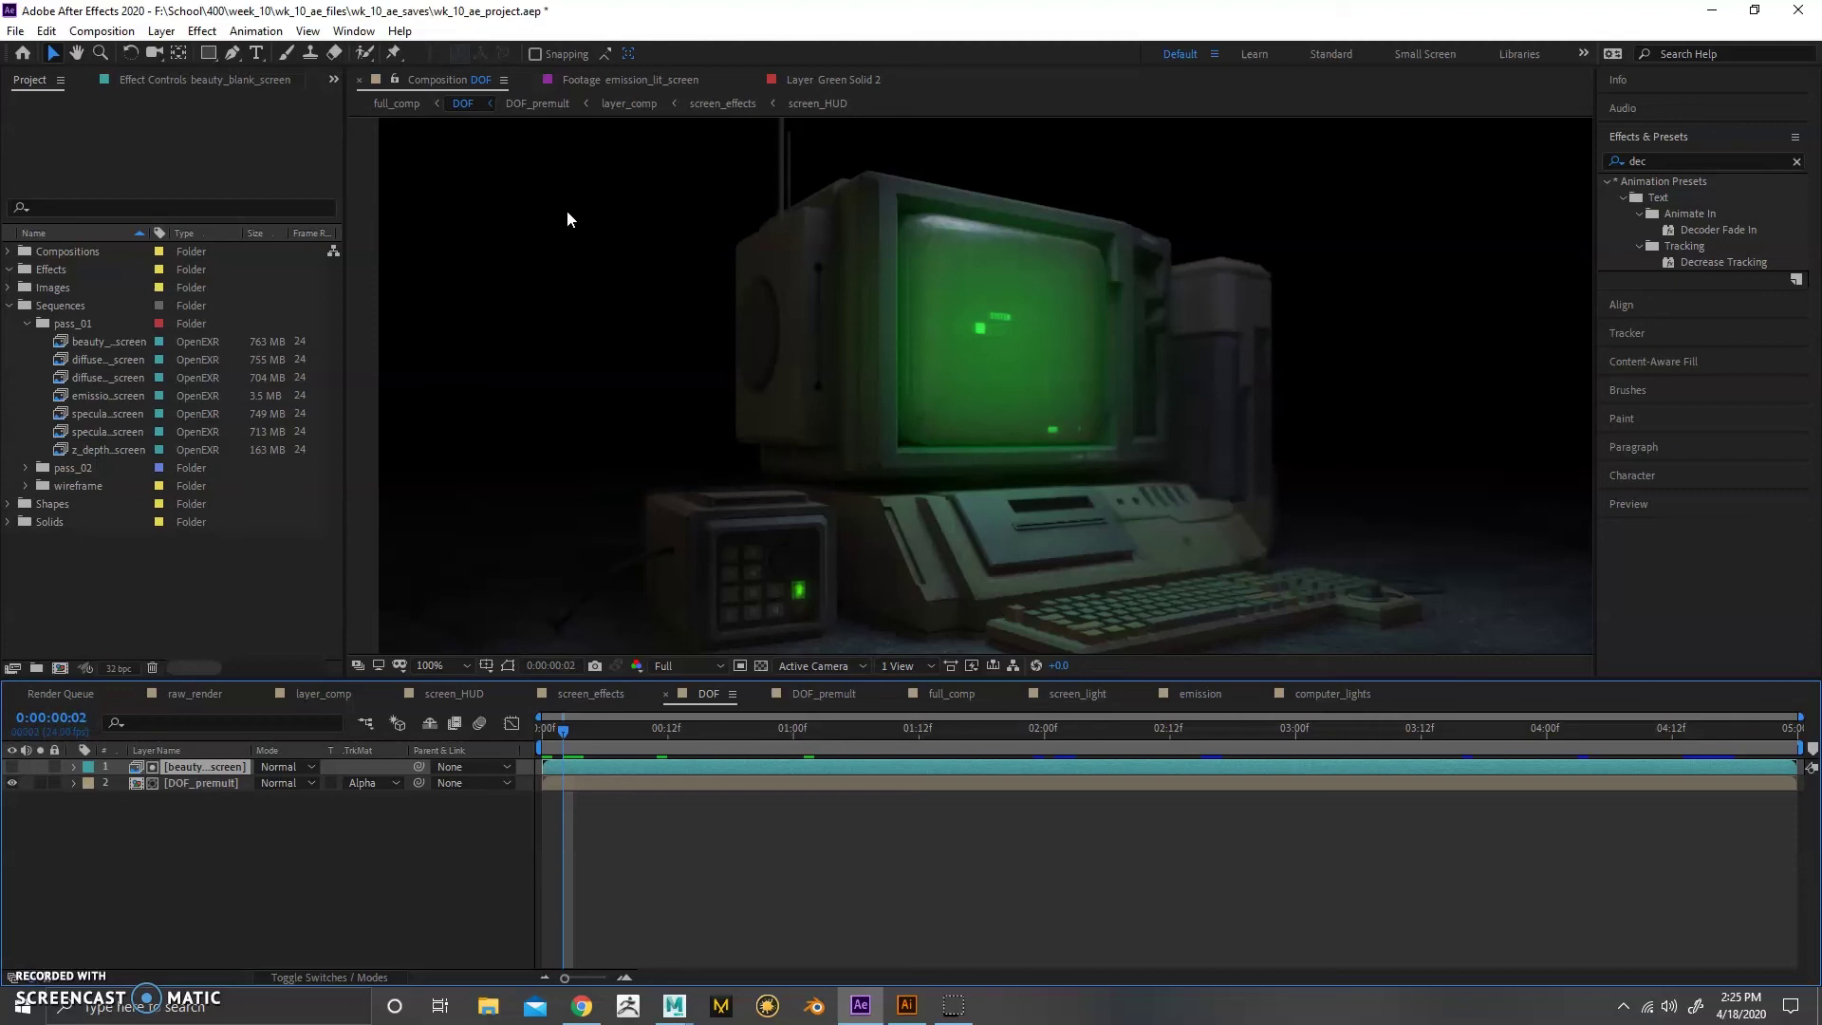
- In Maya, set the viewport to look through camera1, then return to After Effects
mouse_move(695, 976)
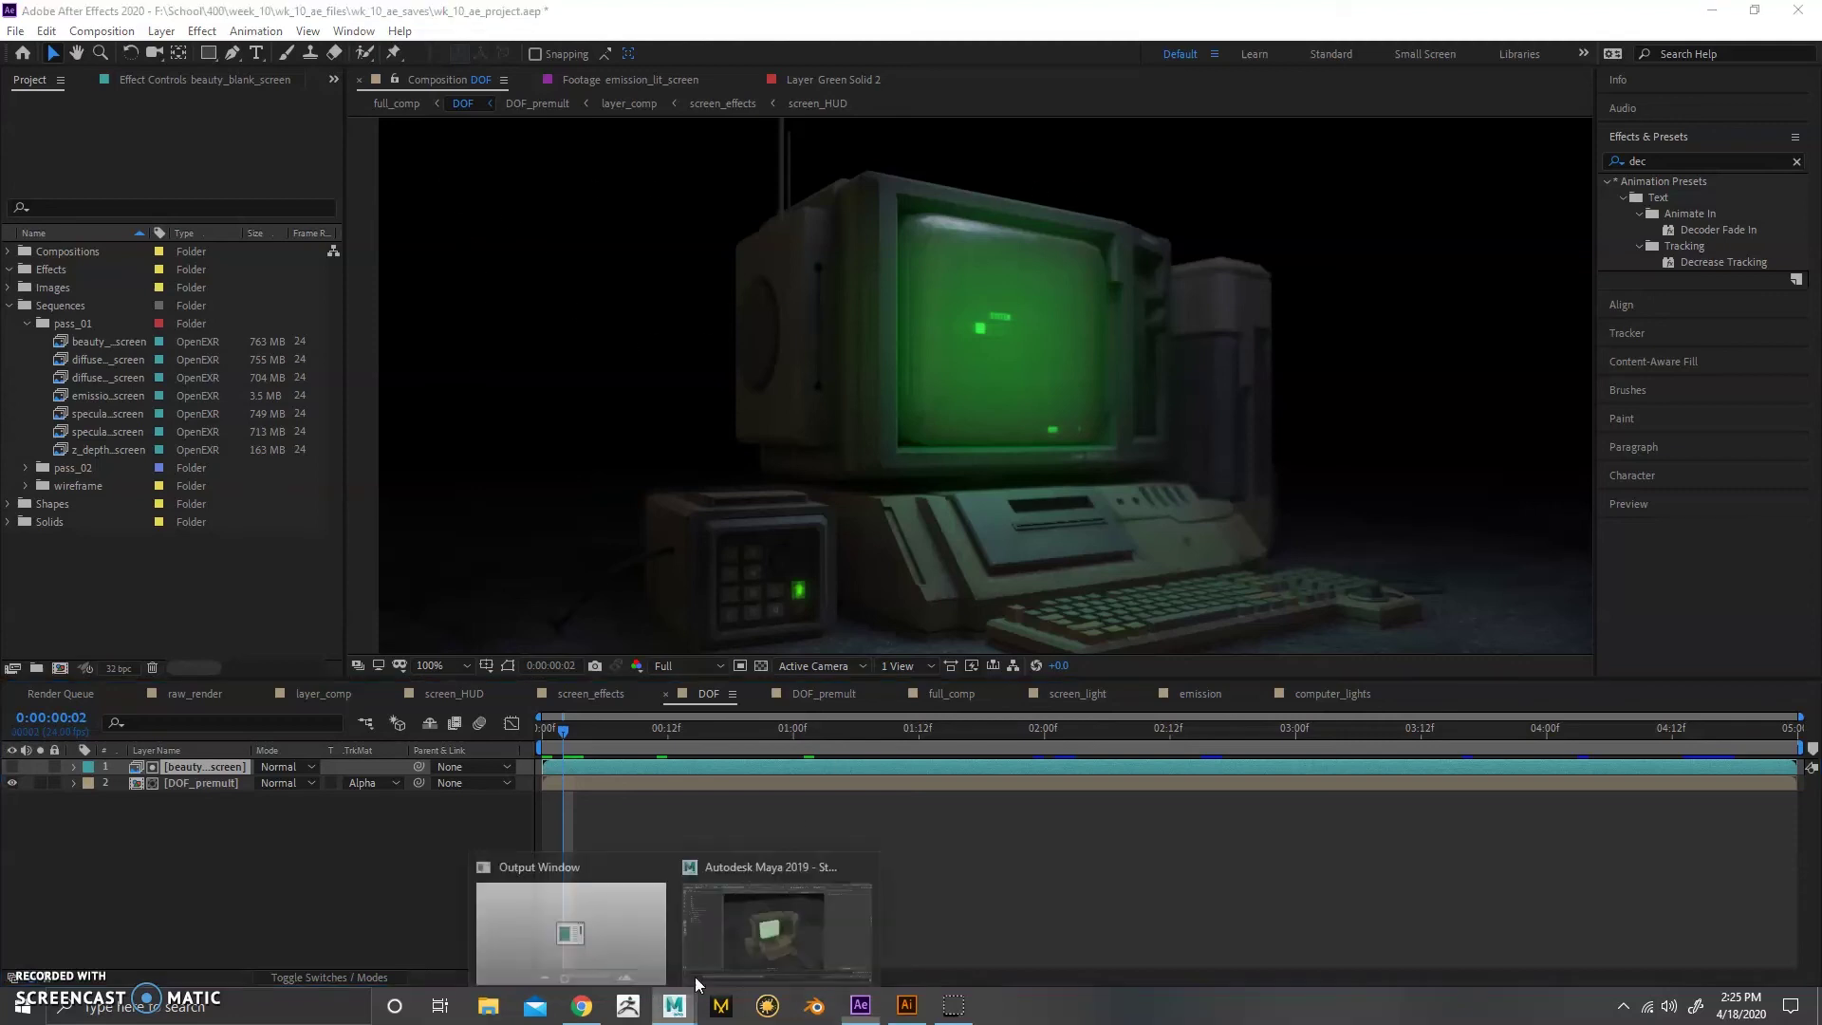
click(733, 926)
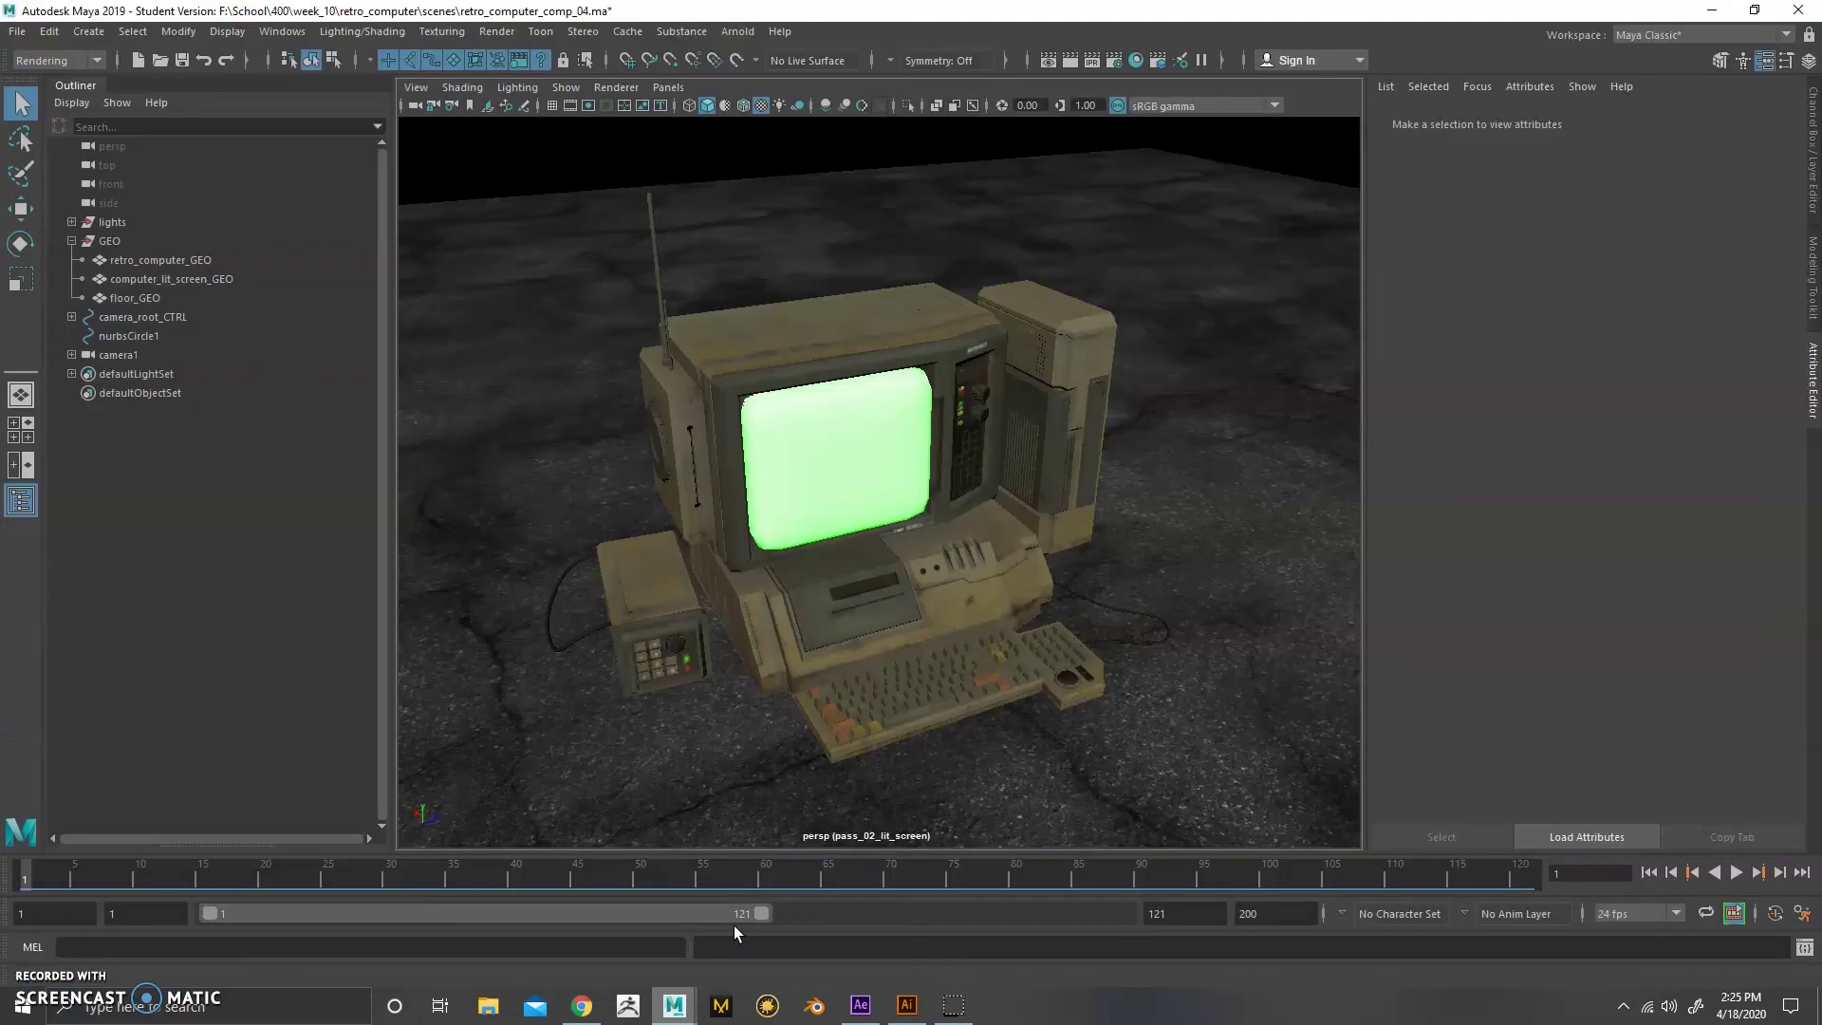
click(668, 87)
mouse_move(721, 111)
click(905, 110)
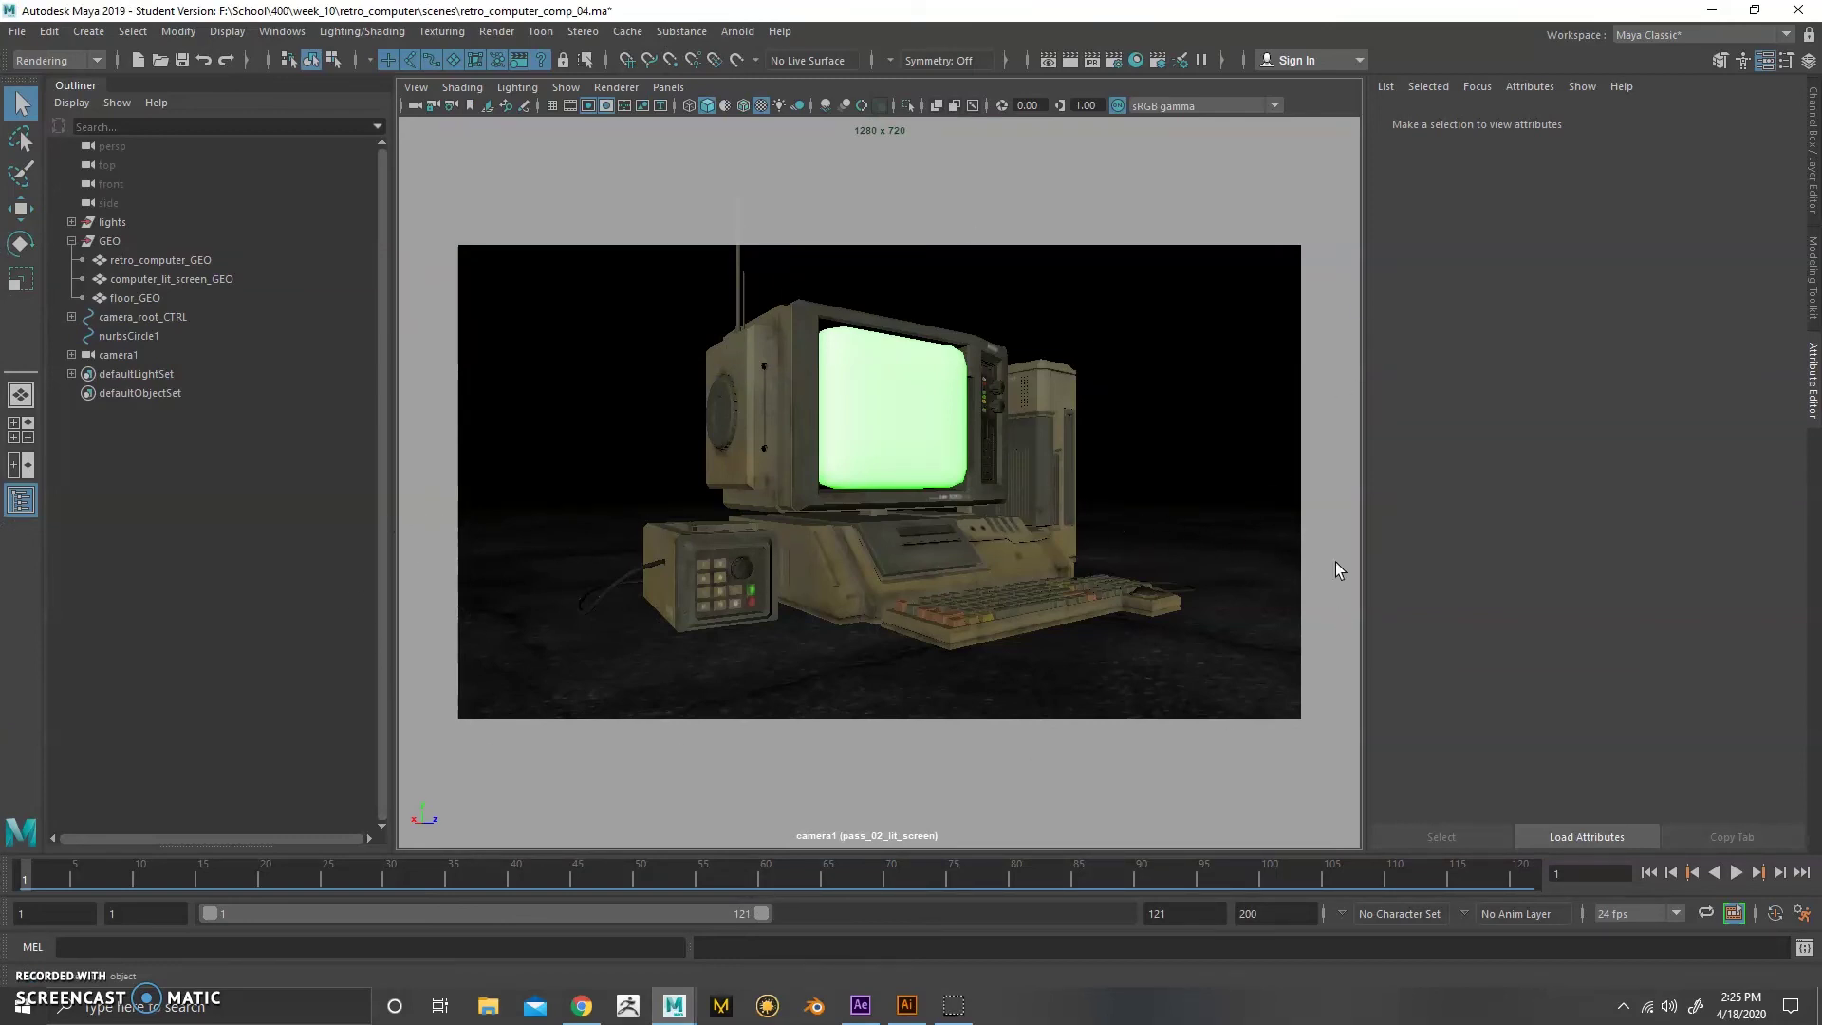
click(861, 1005)
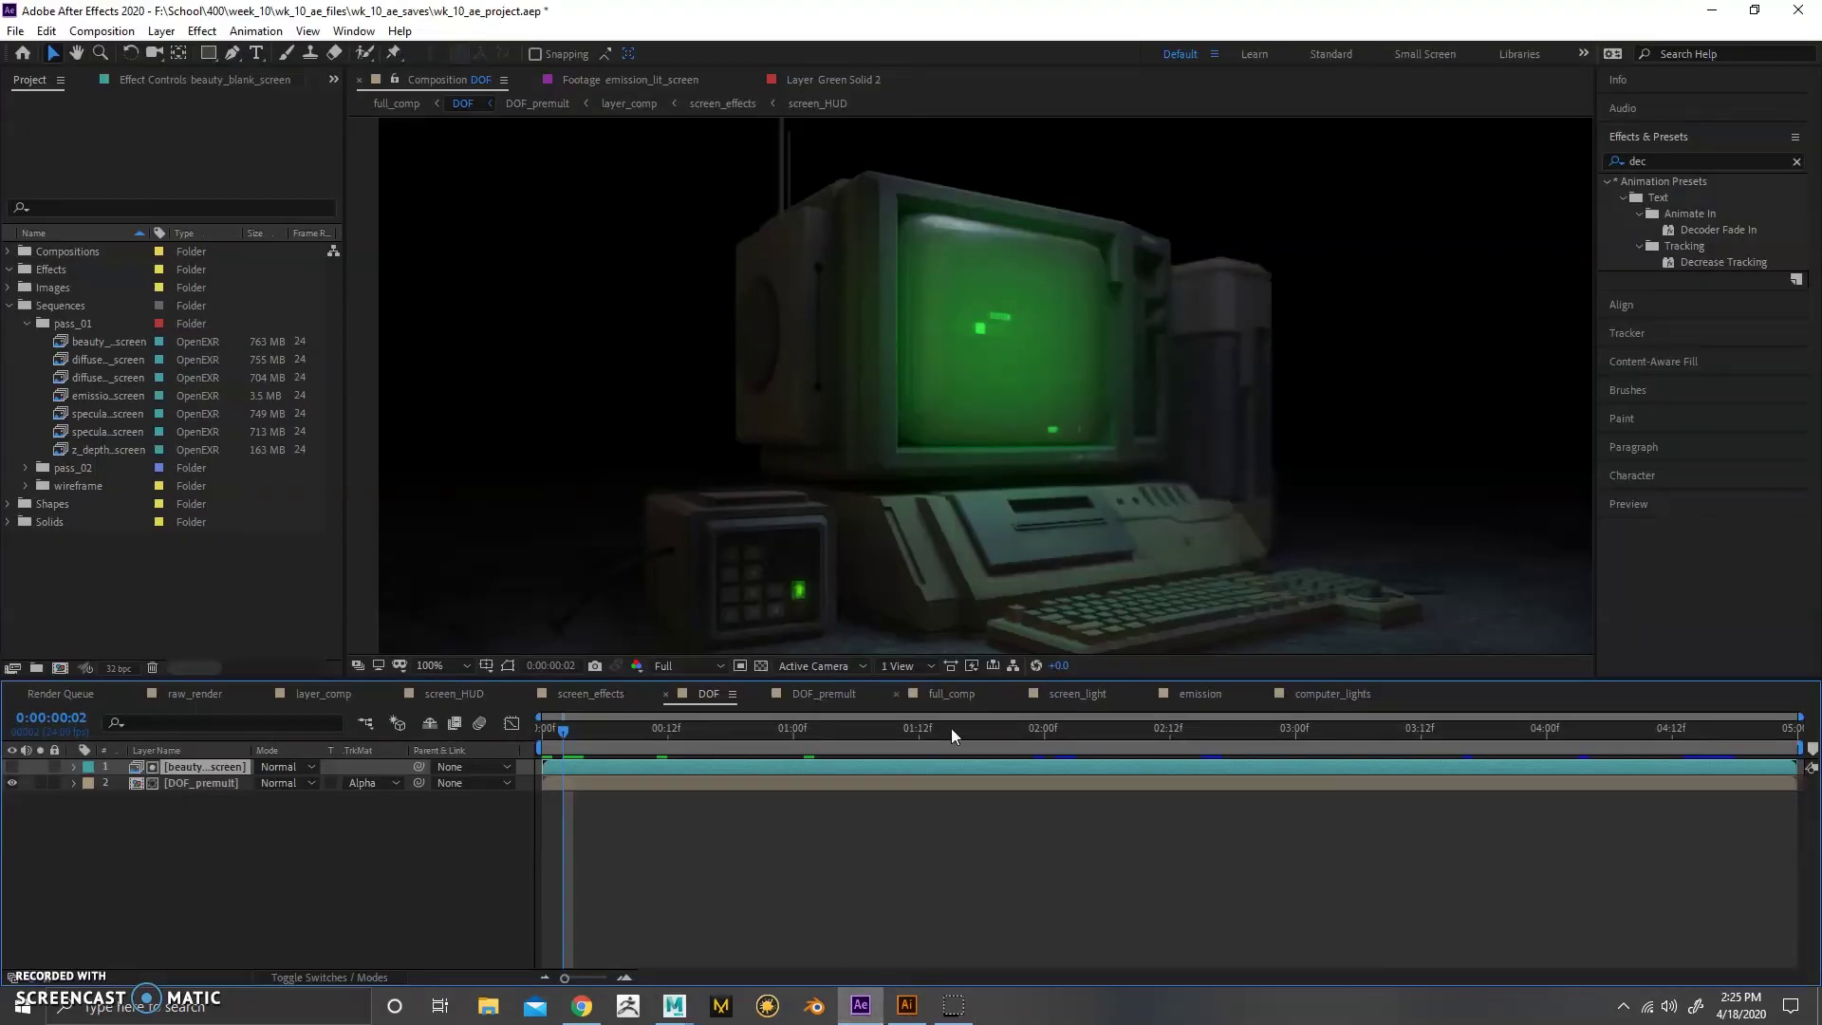
- Toggle the transparency grid on in the DOF composition viewer
click(762, 665)
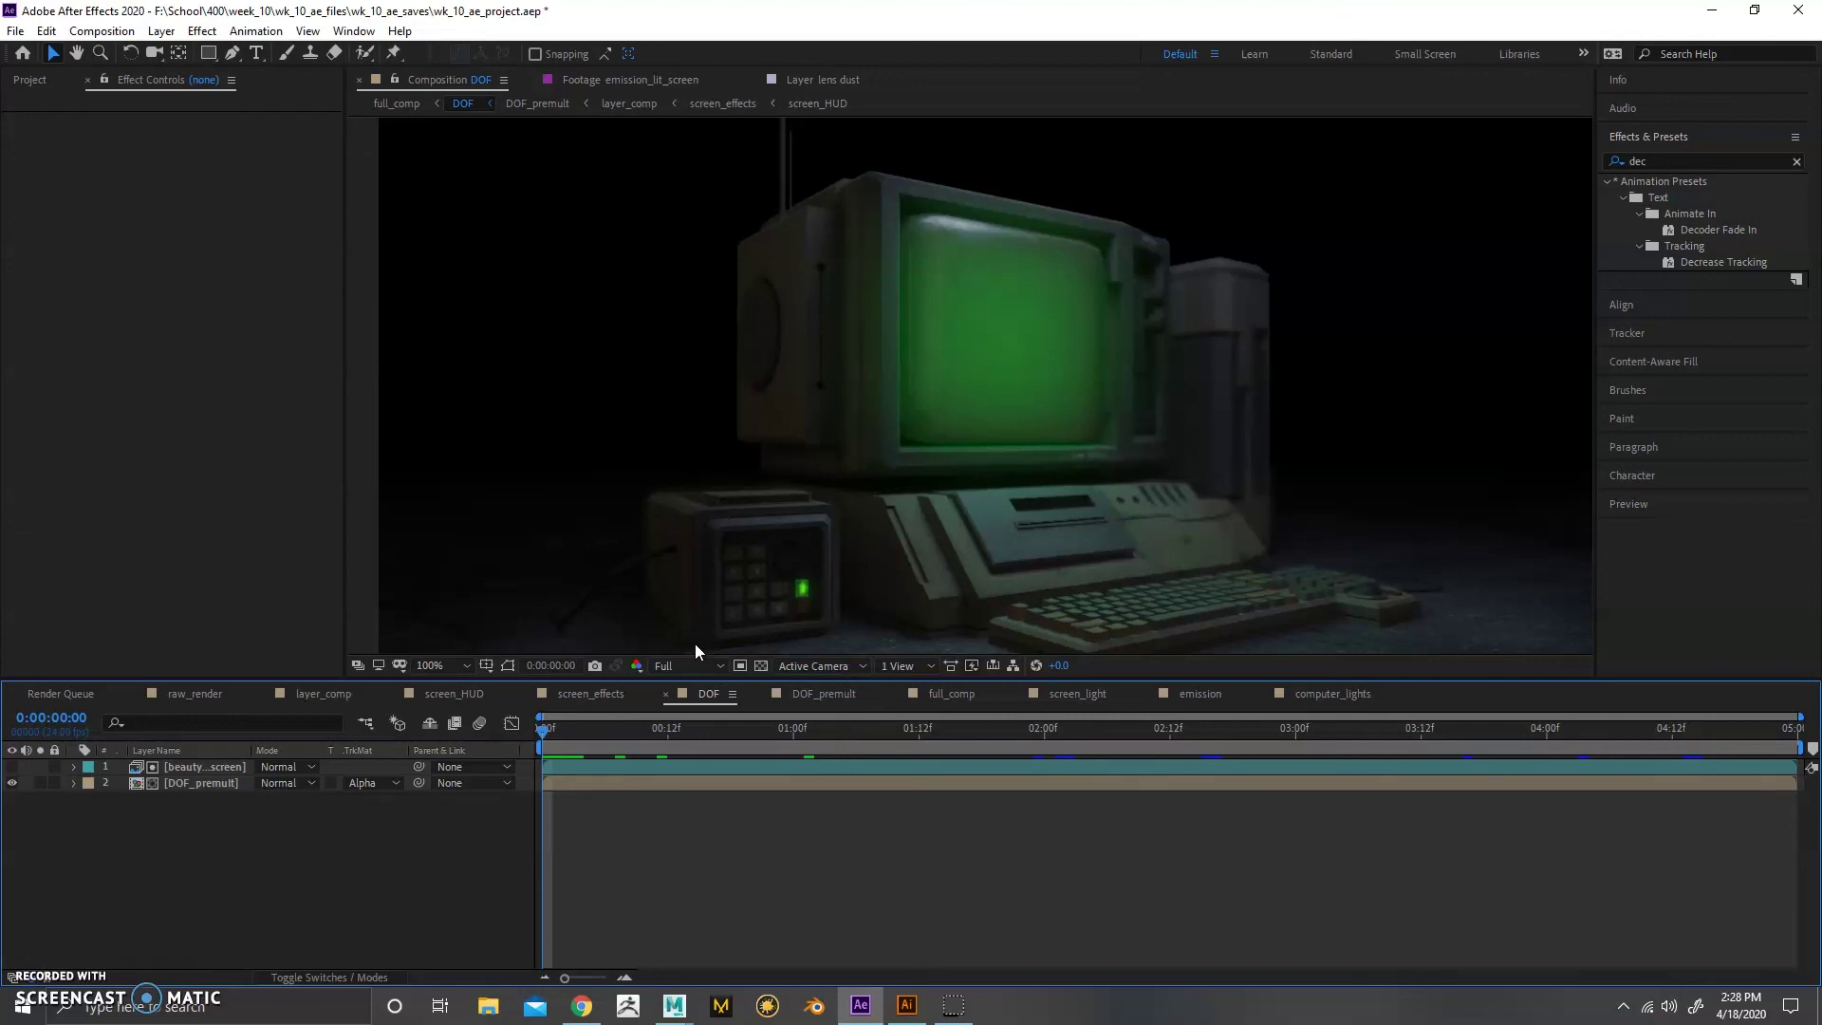
- Bring up full_comp, check the lens dust flare, then preview playback from frame 1
click(953, 693)
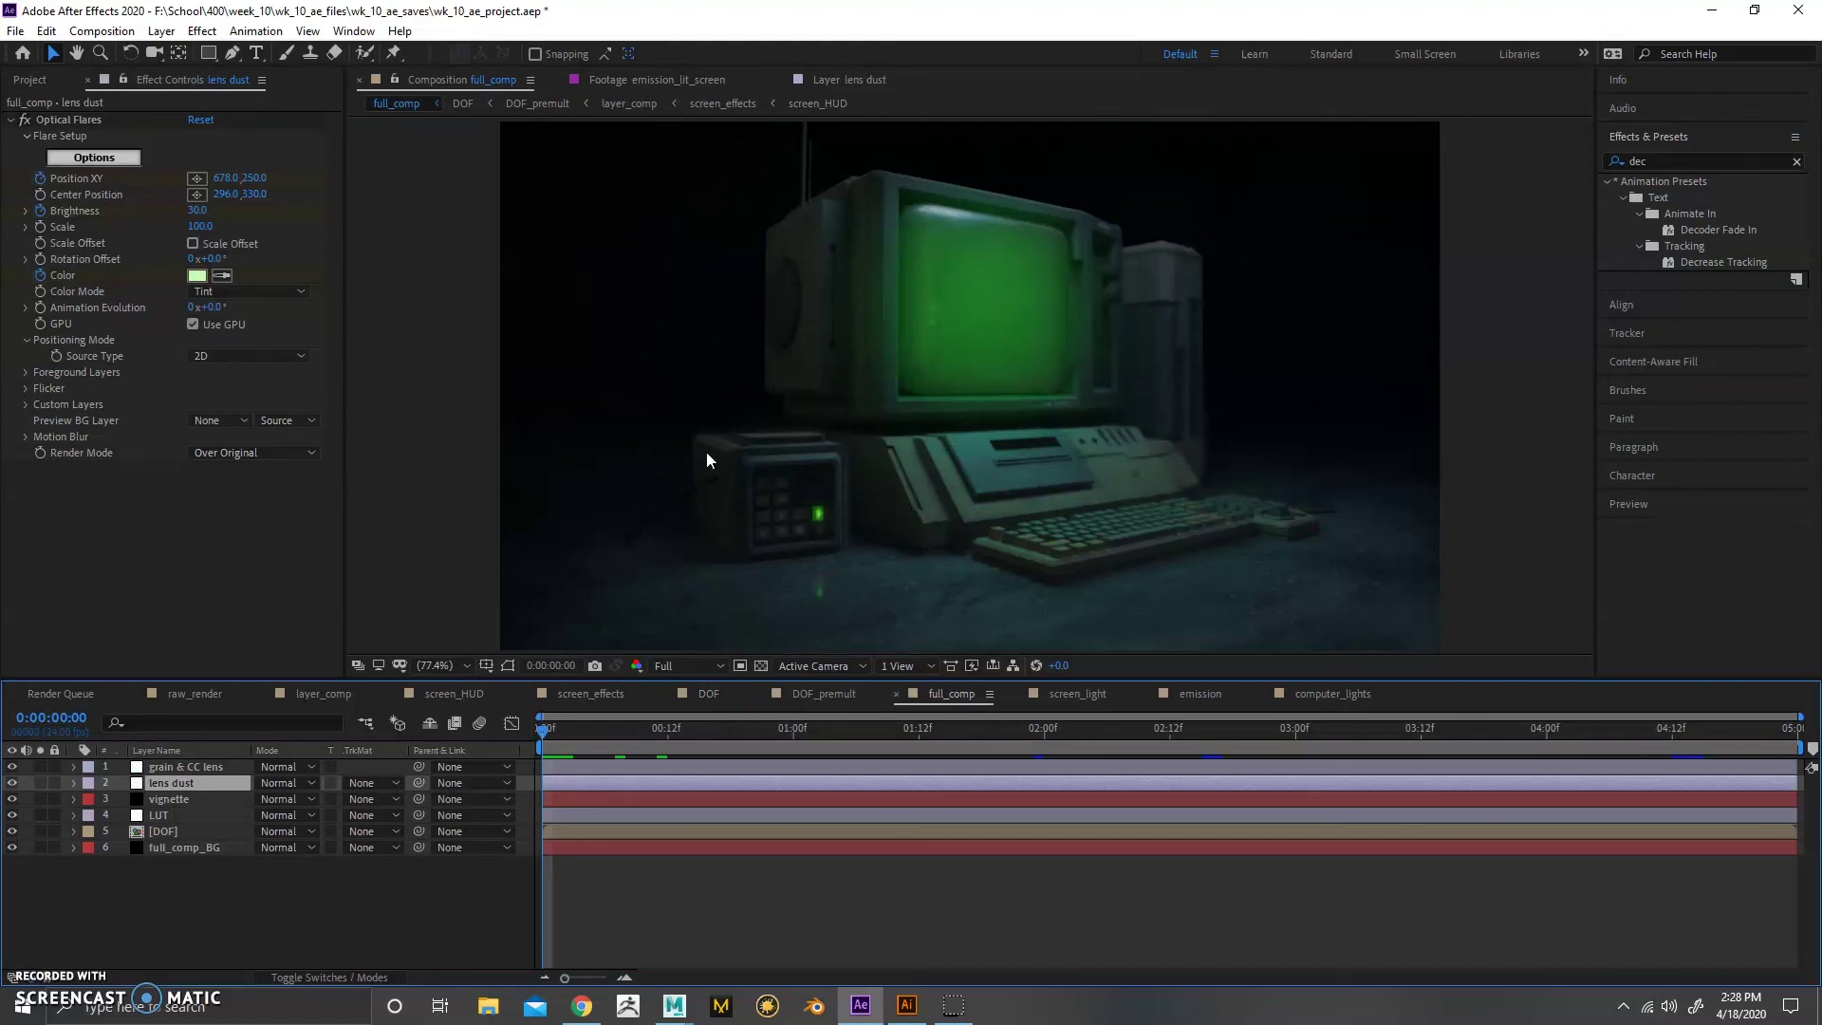
drag(618, 738, 708, 739)
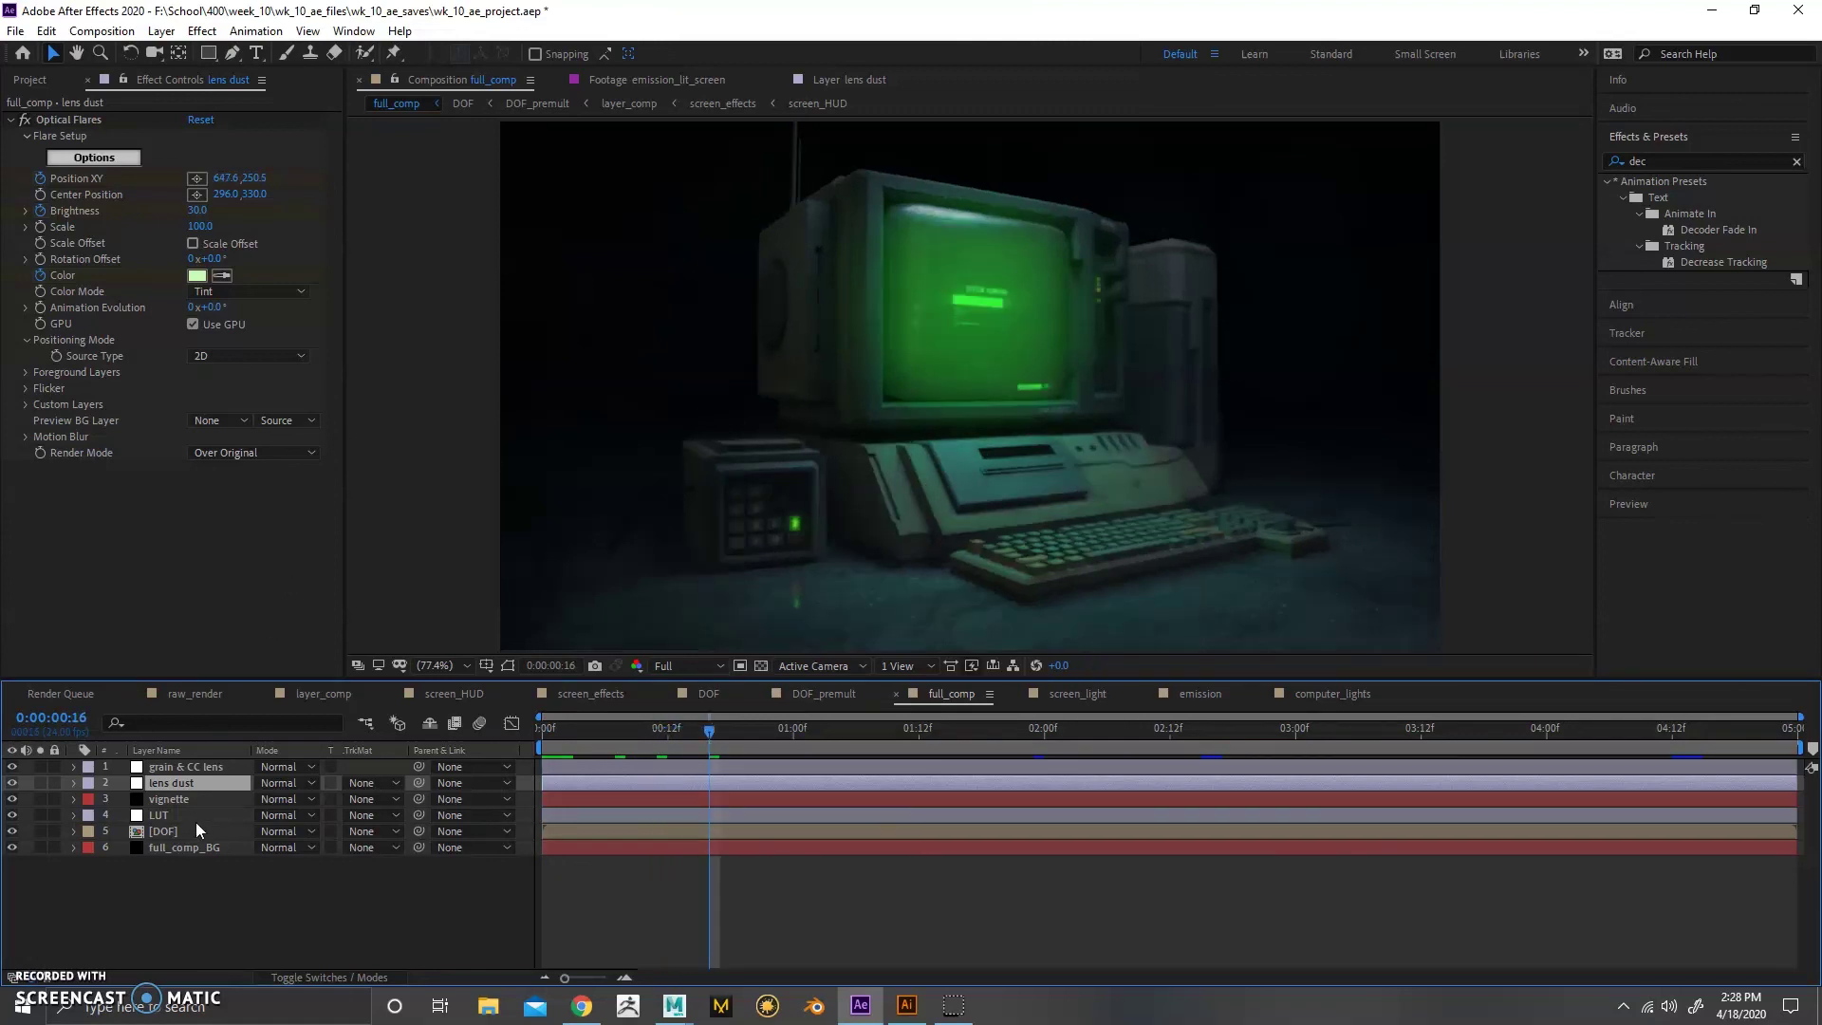
drag(607, 728, 552, 728)
key(space)
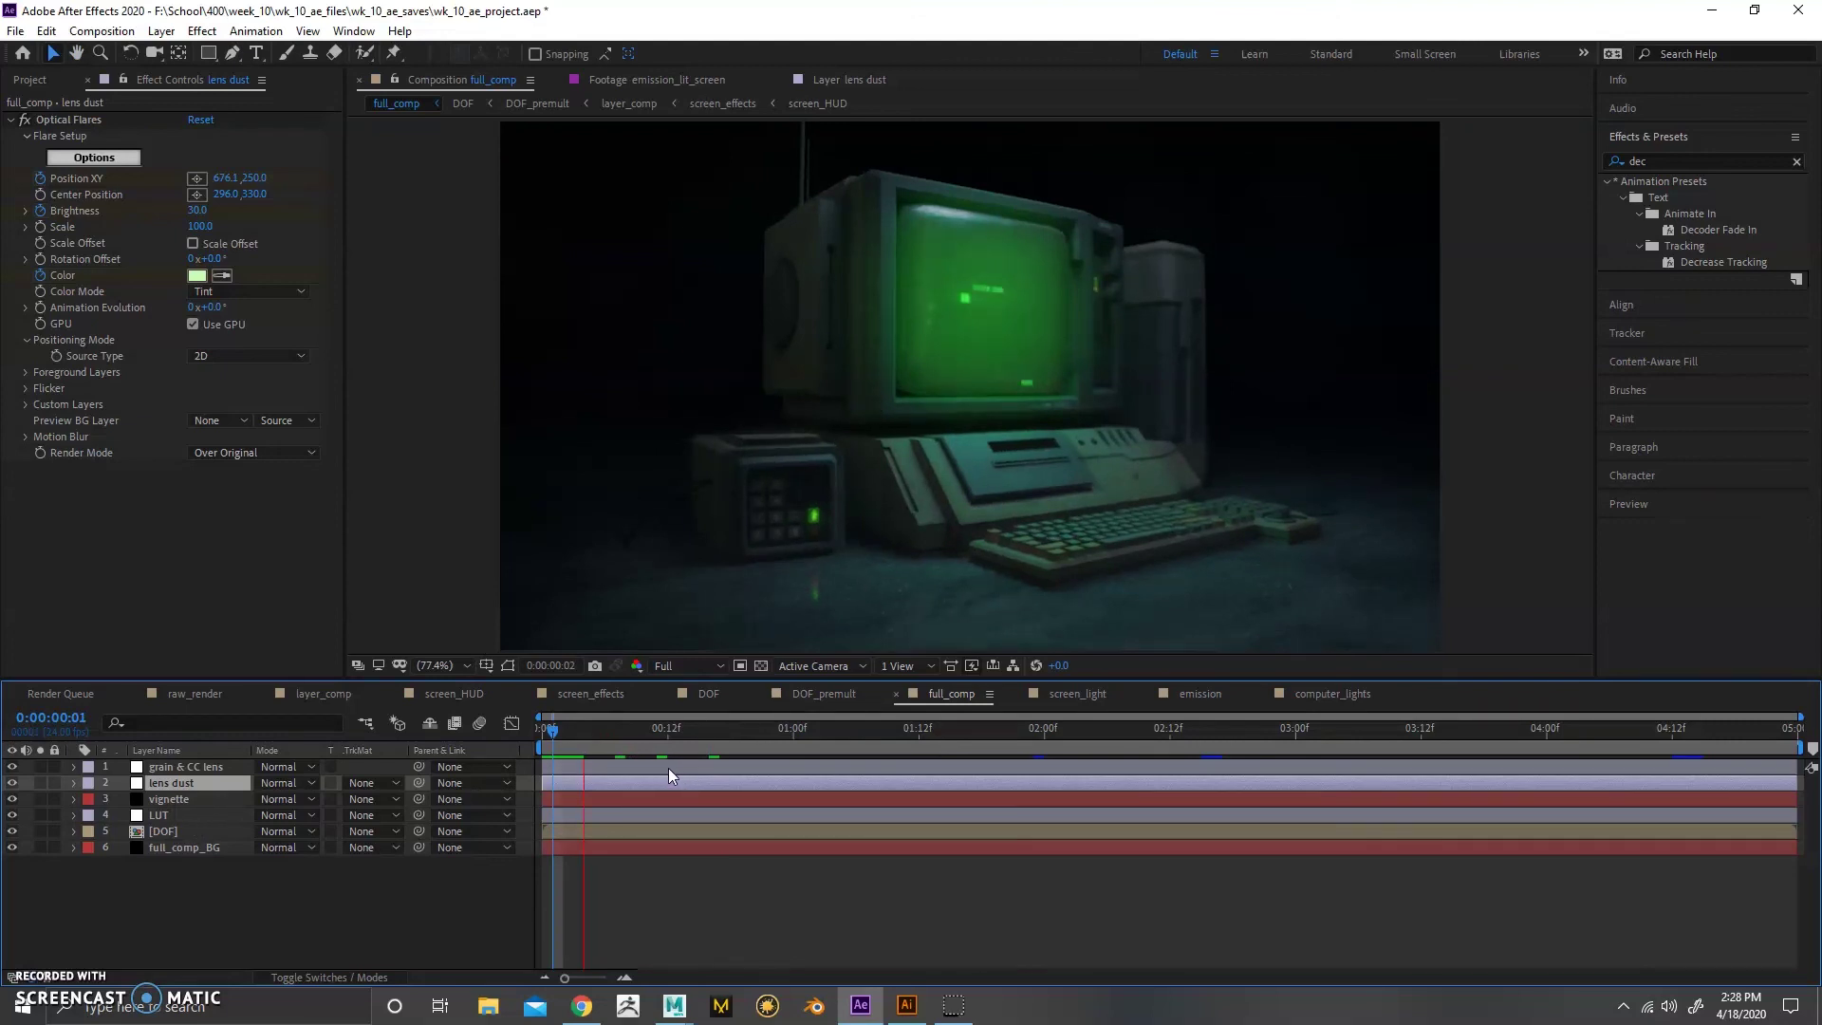
key(Home)
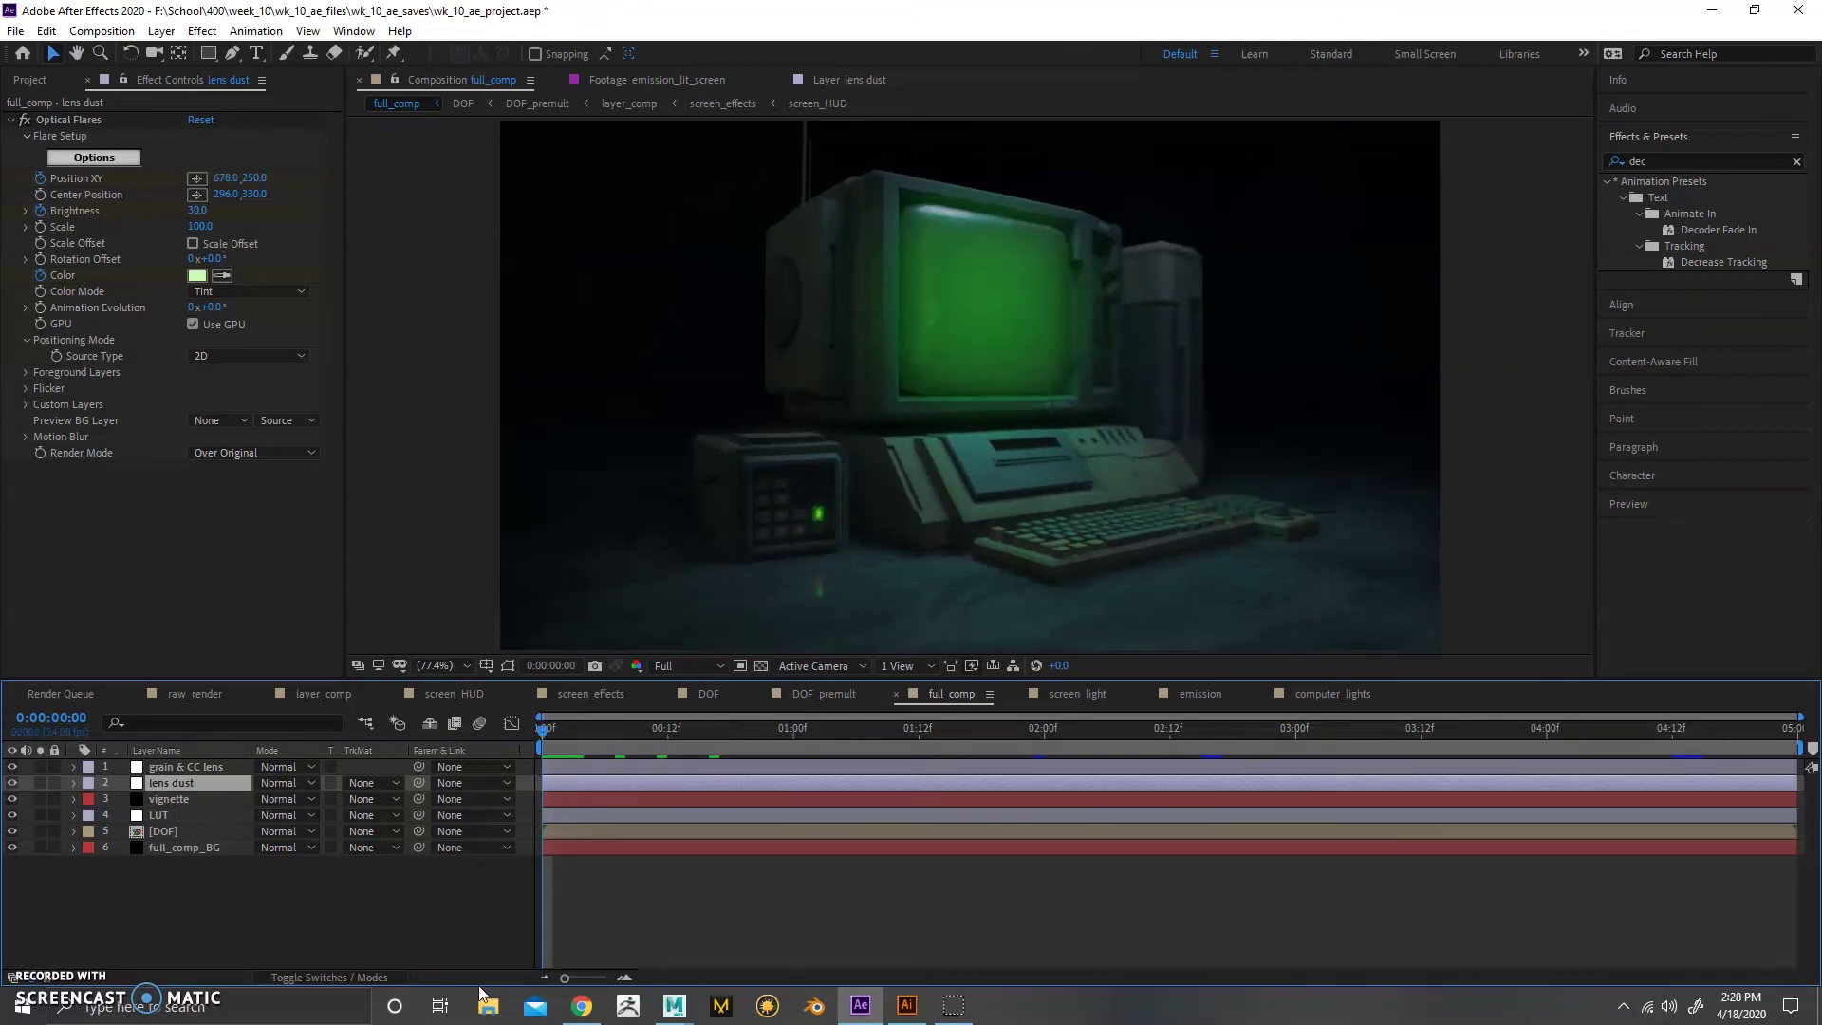